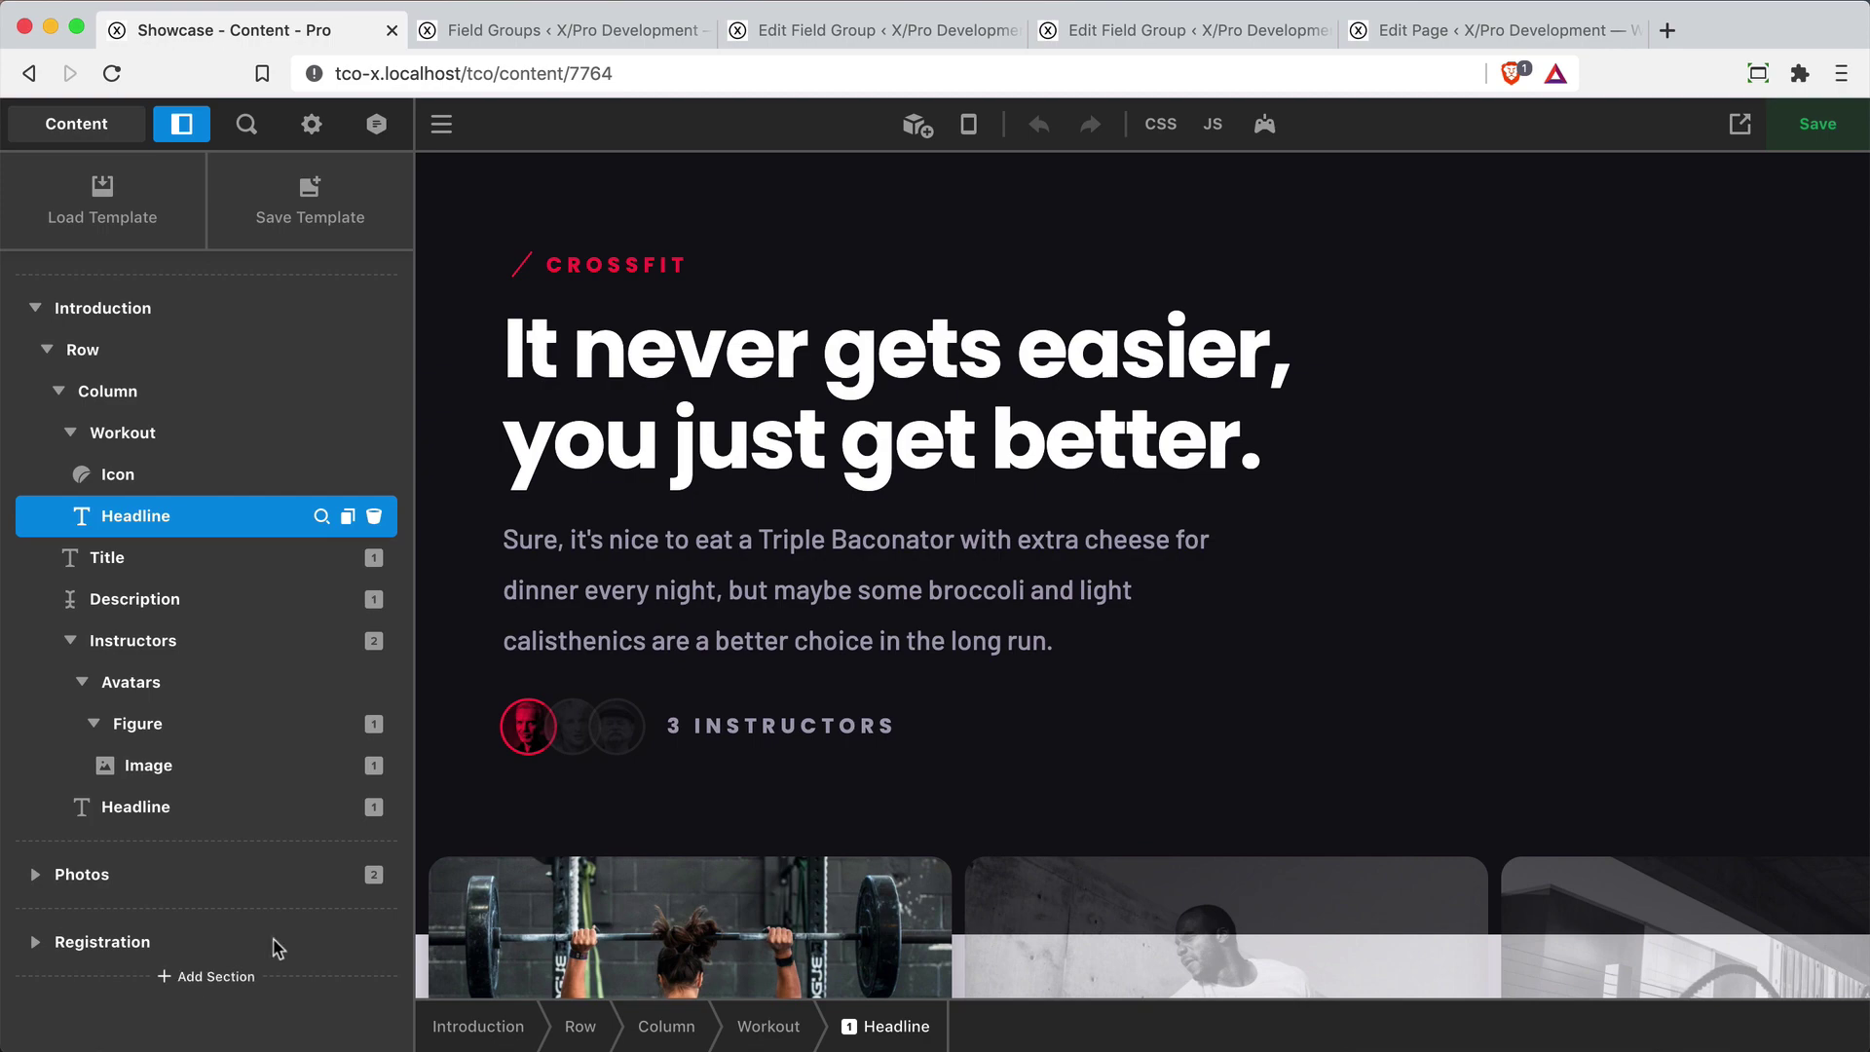
Look through the CrossFit page preview in the builder and the Instructor Information field group in Advanced Custom Fields
scroll(442, 731, "down", 10)
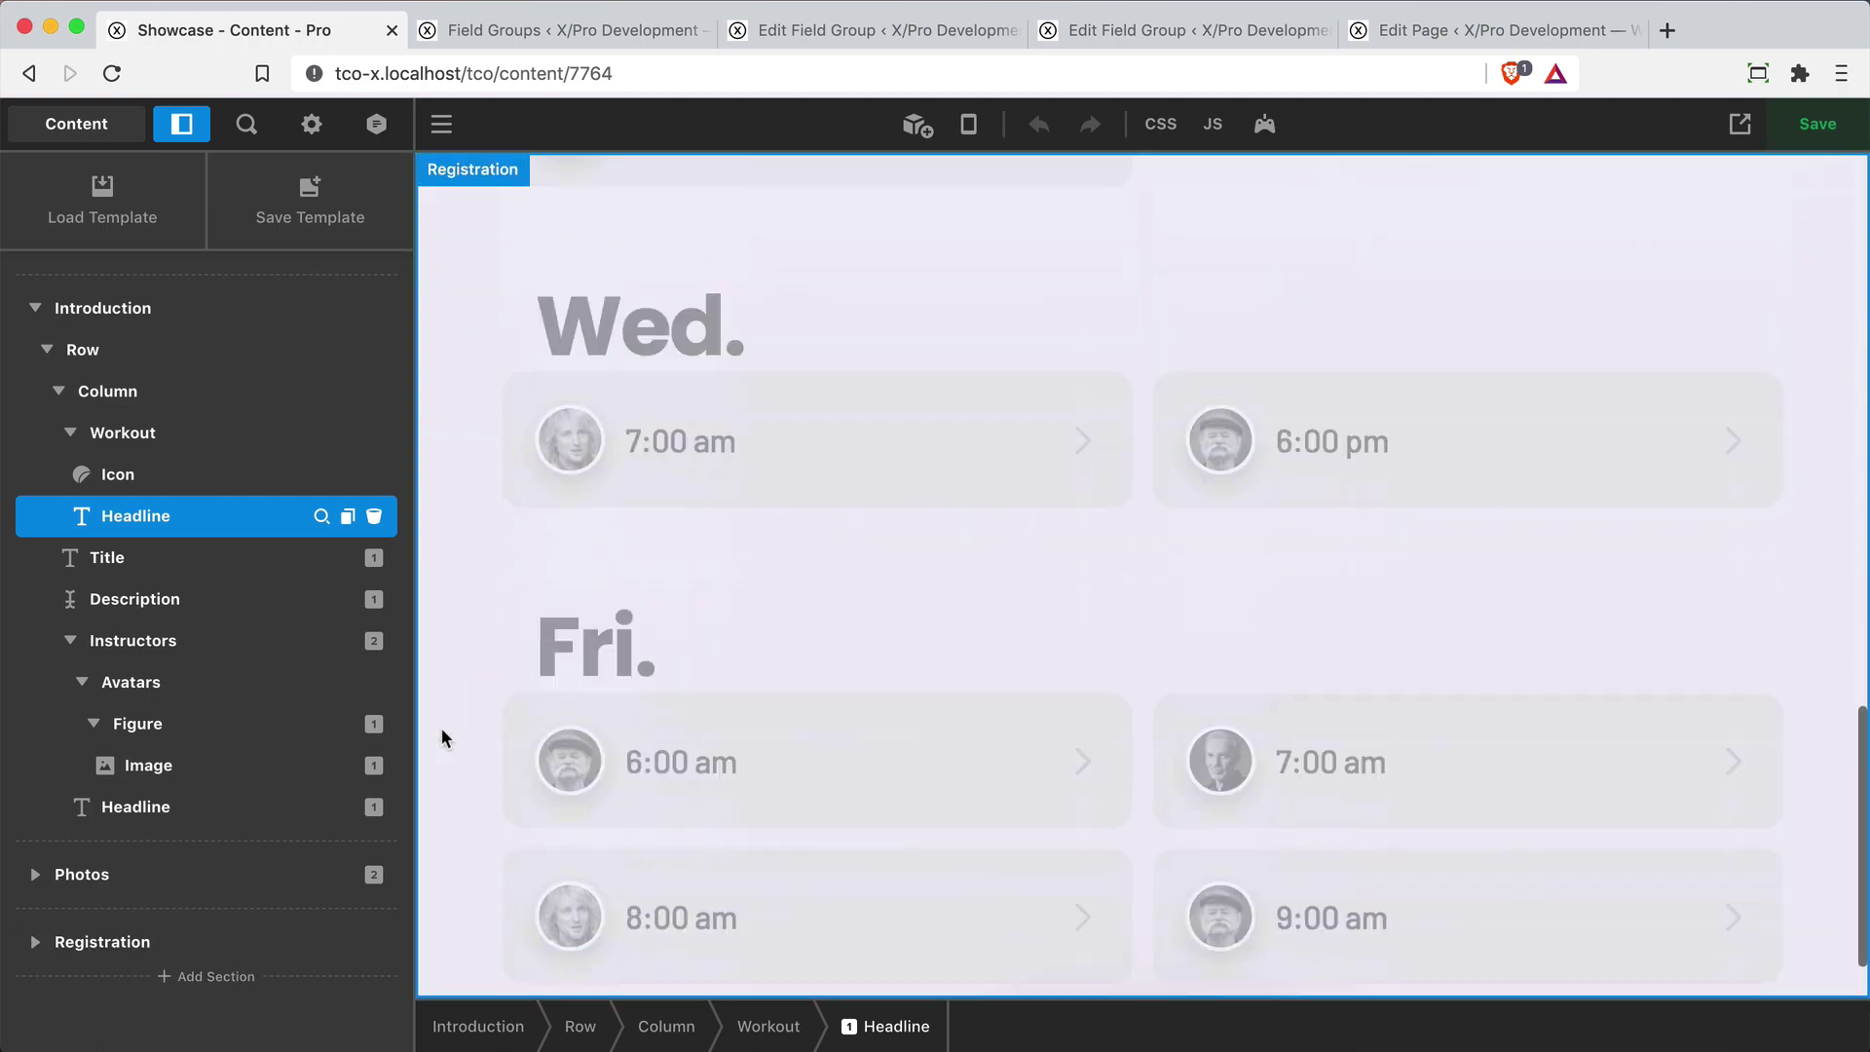
scroll(441, 730, "up", 15)
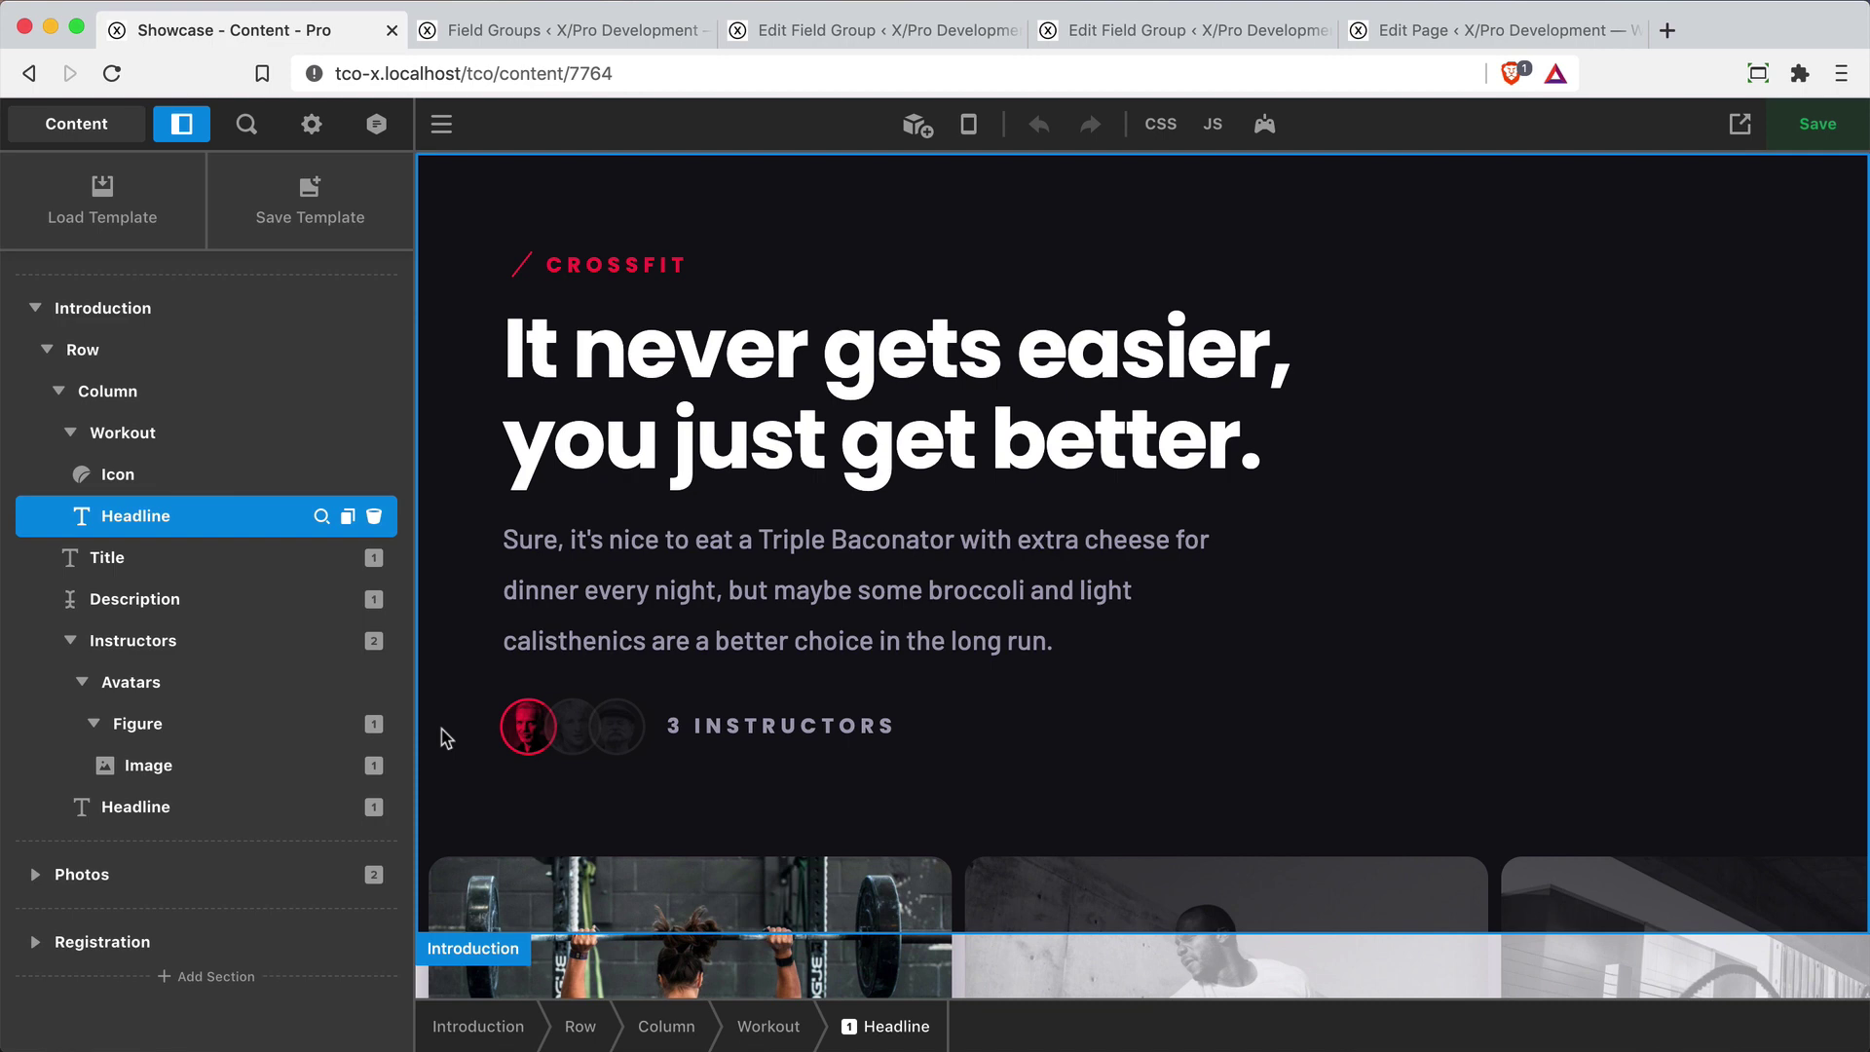
key("ctrl+Tab")
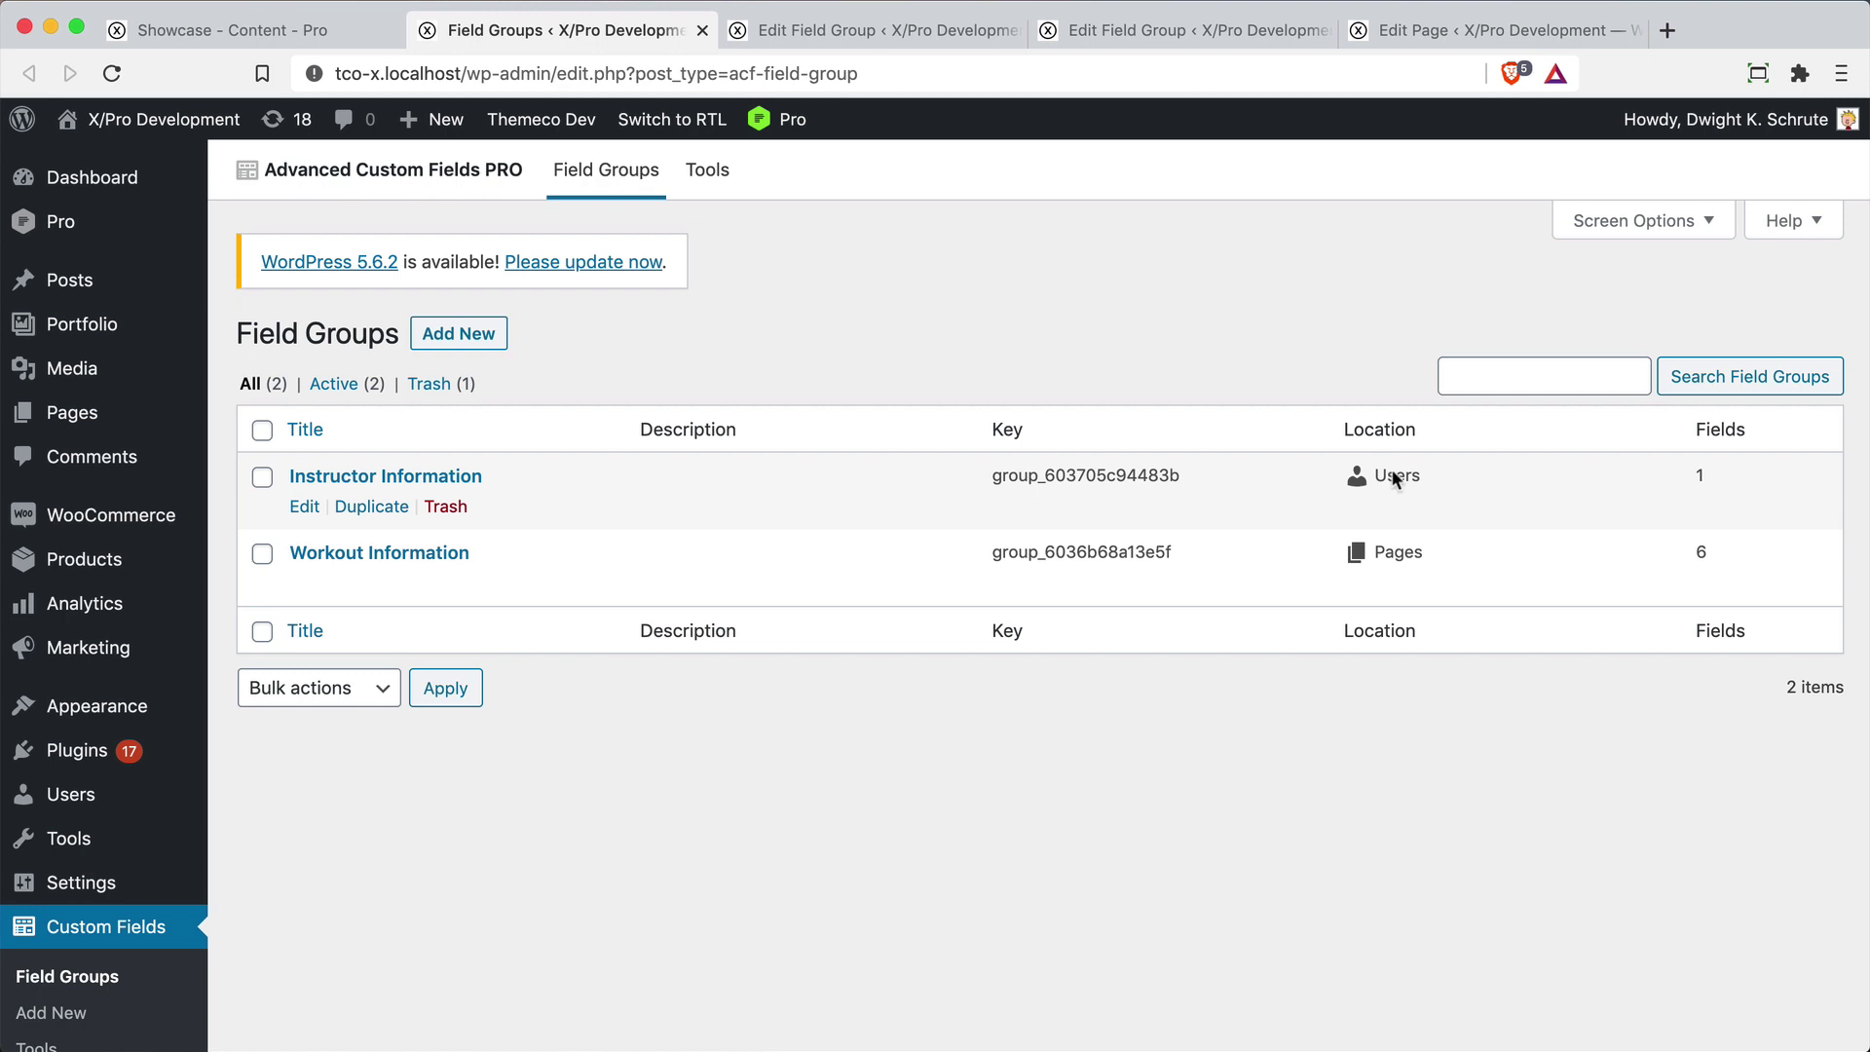
left_click(900, 33)
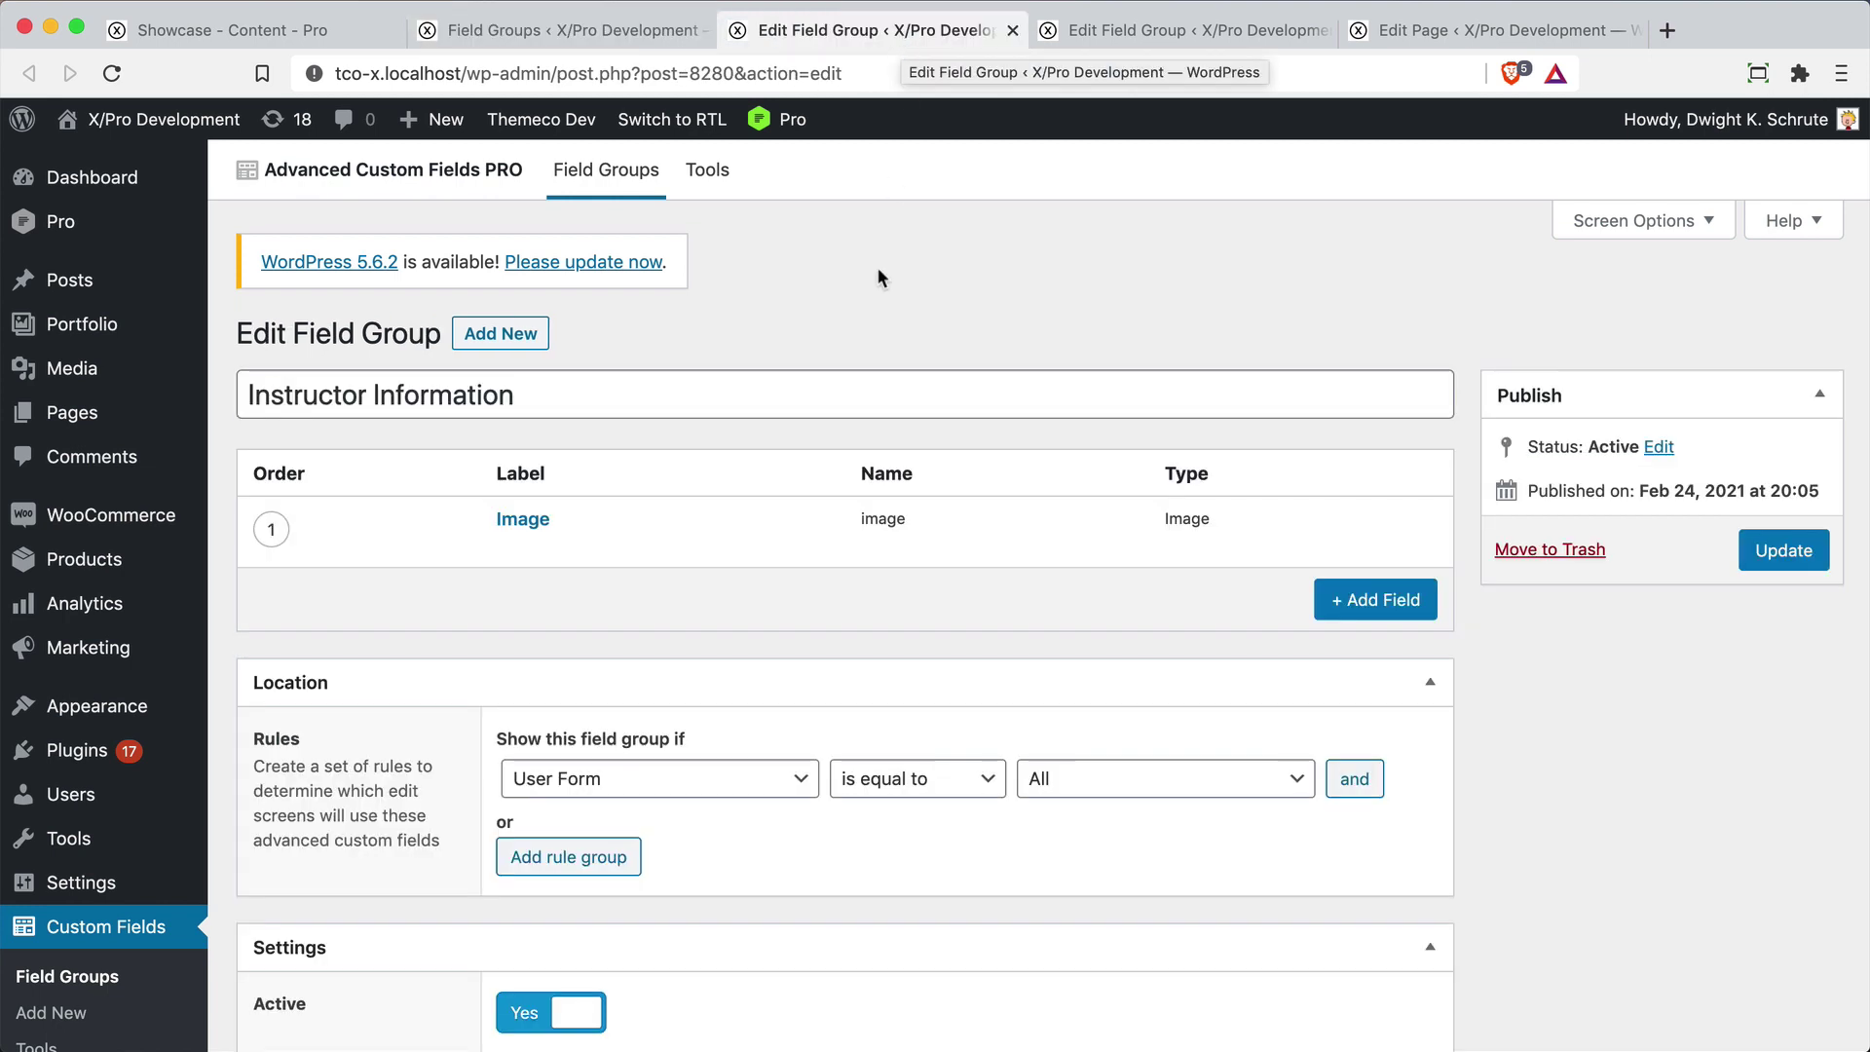
mouse_move(750, 511)
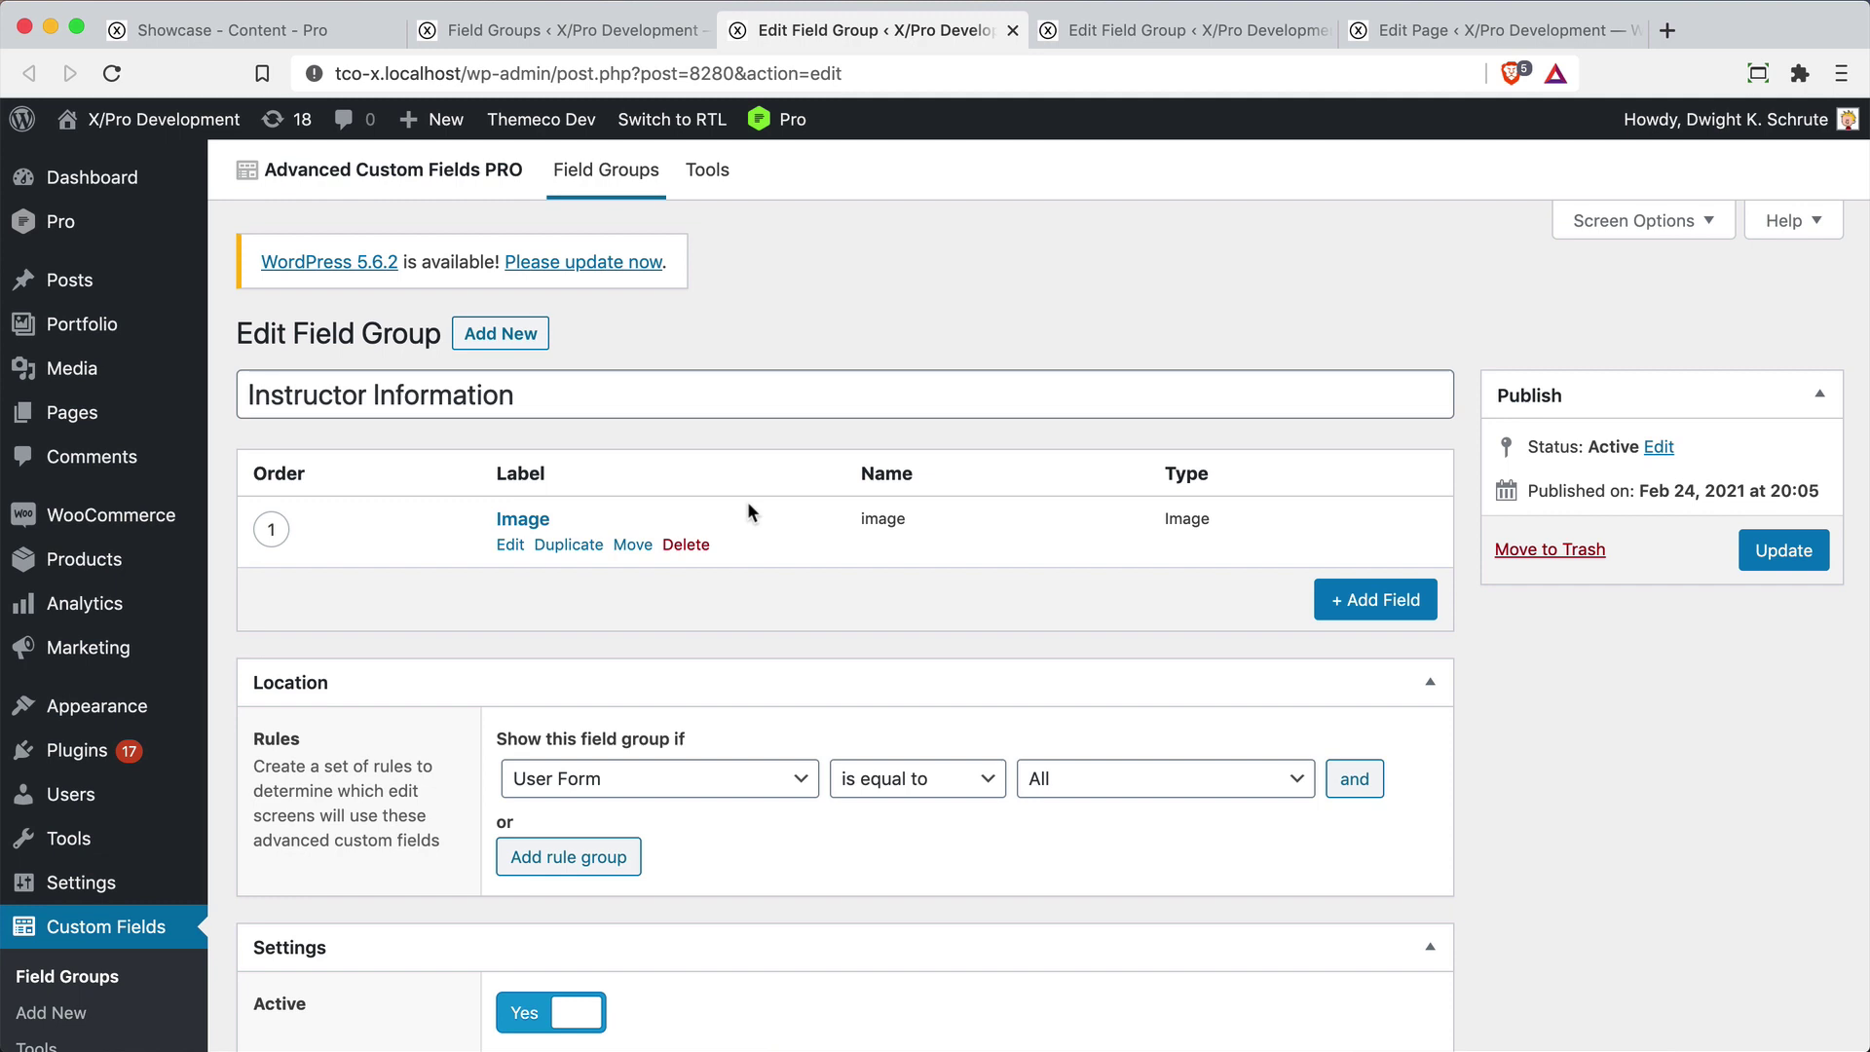
Examine the Workout Information field group's field names and types, from Workout to Gallery, along with its location rule
left_click(1143, 32)
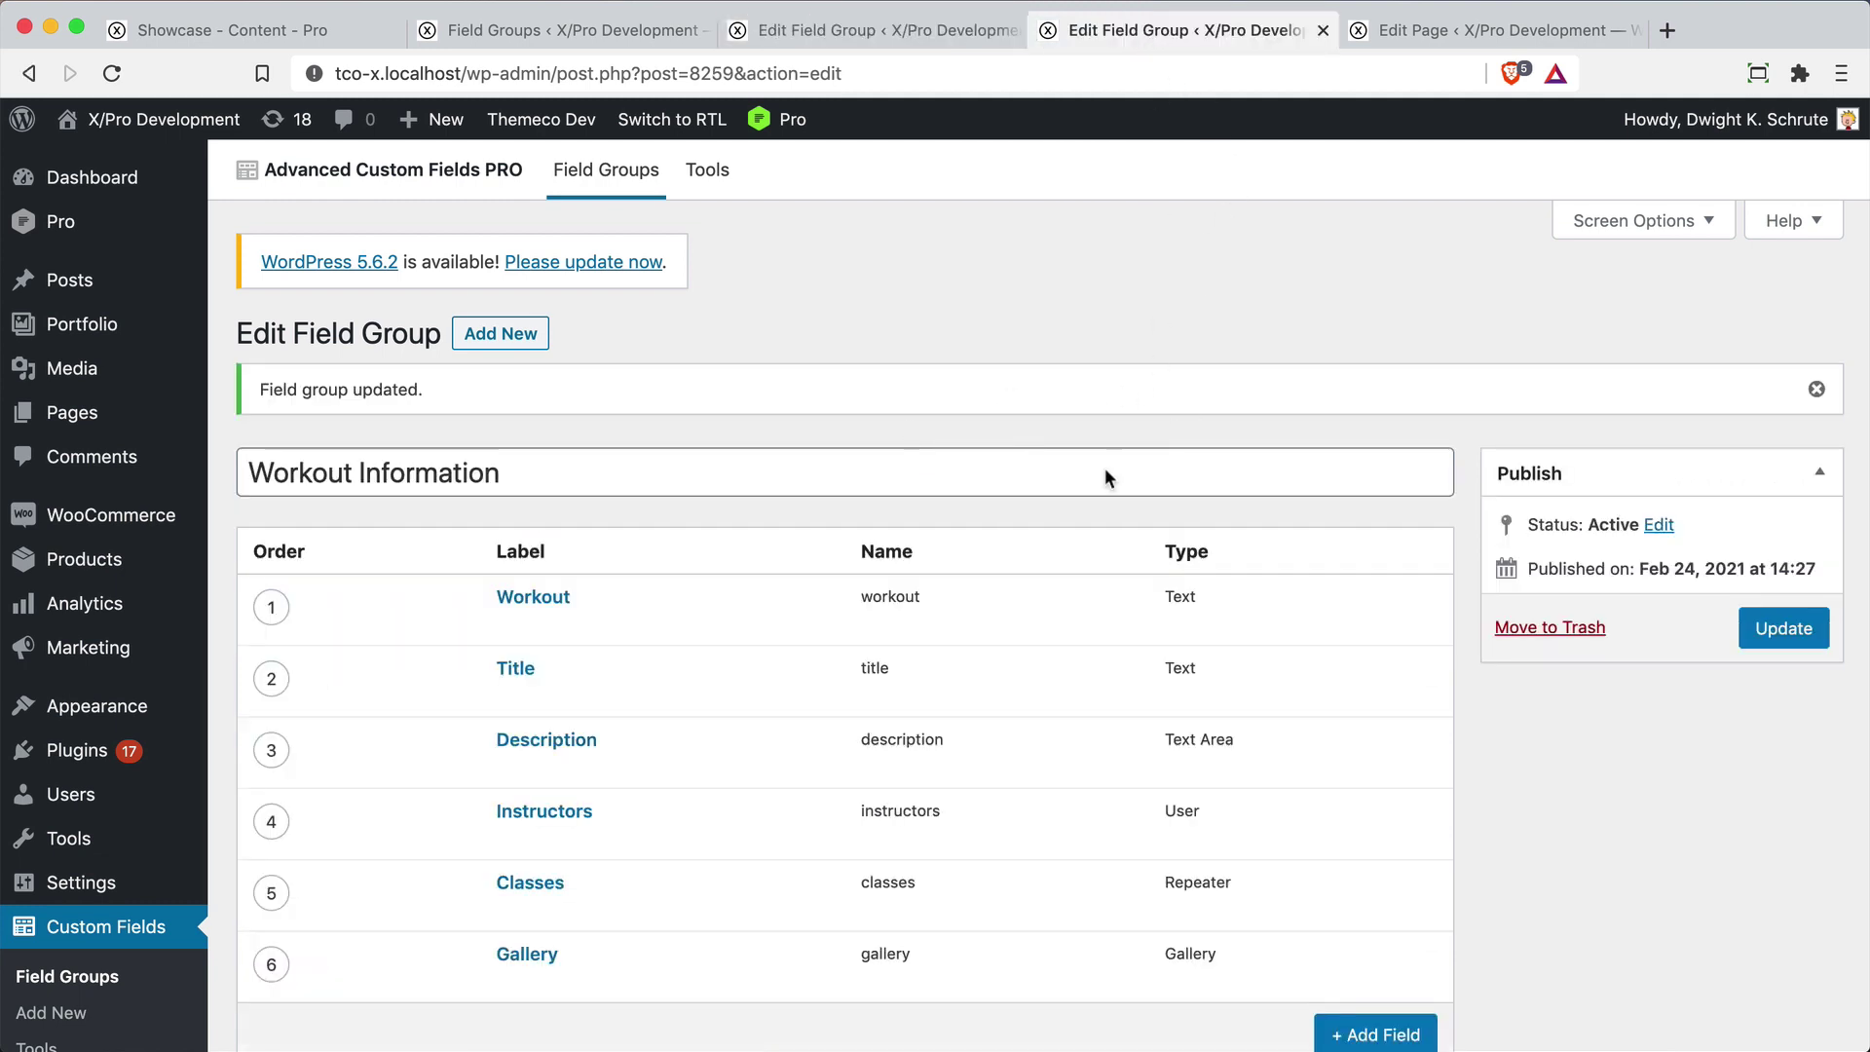
scroll(1104, 477, "down", 5)
scroll(1105, 477, "up", 5)
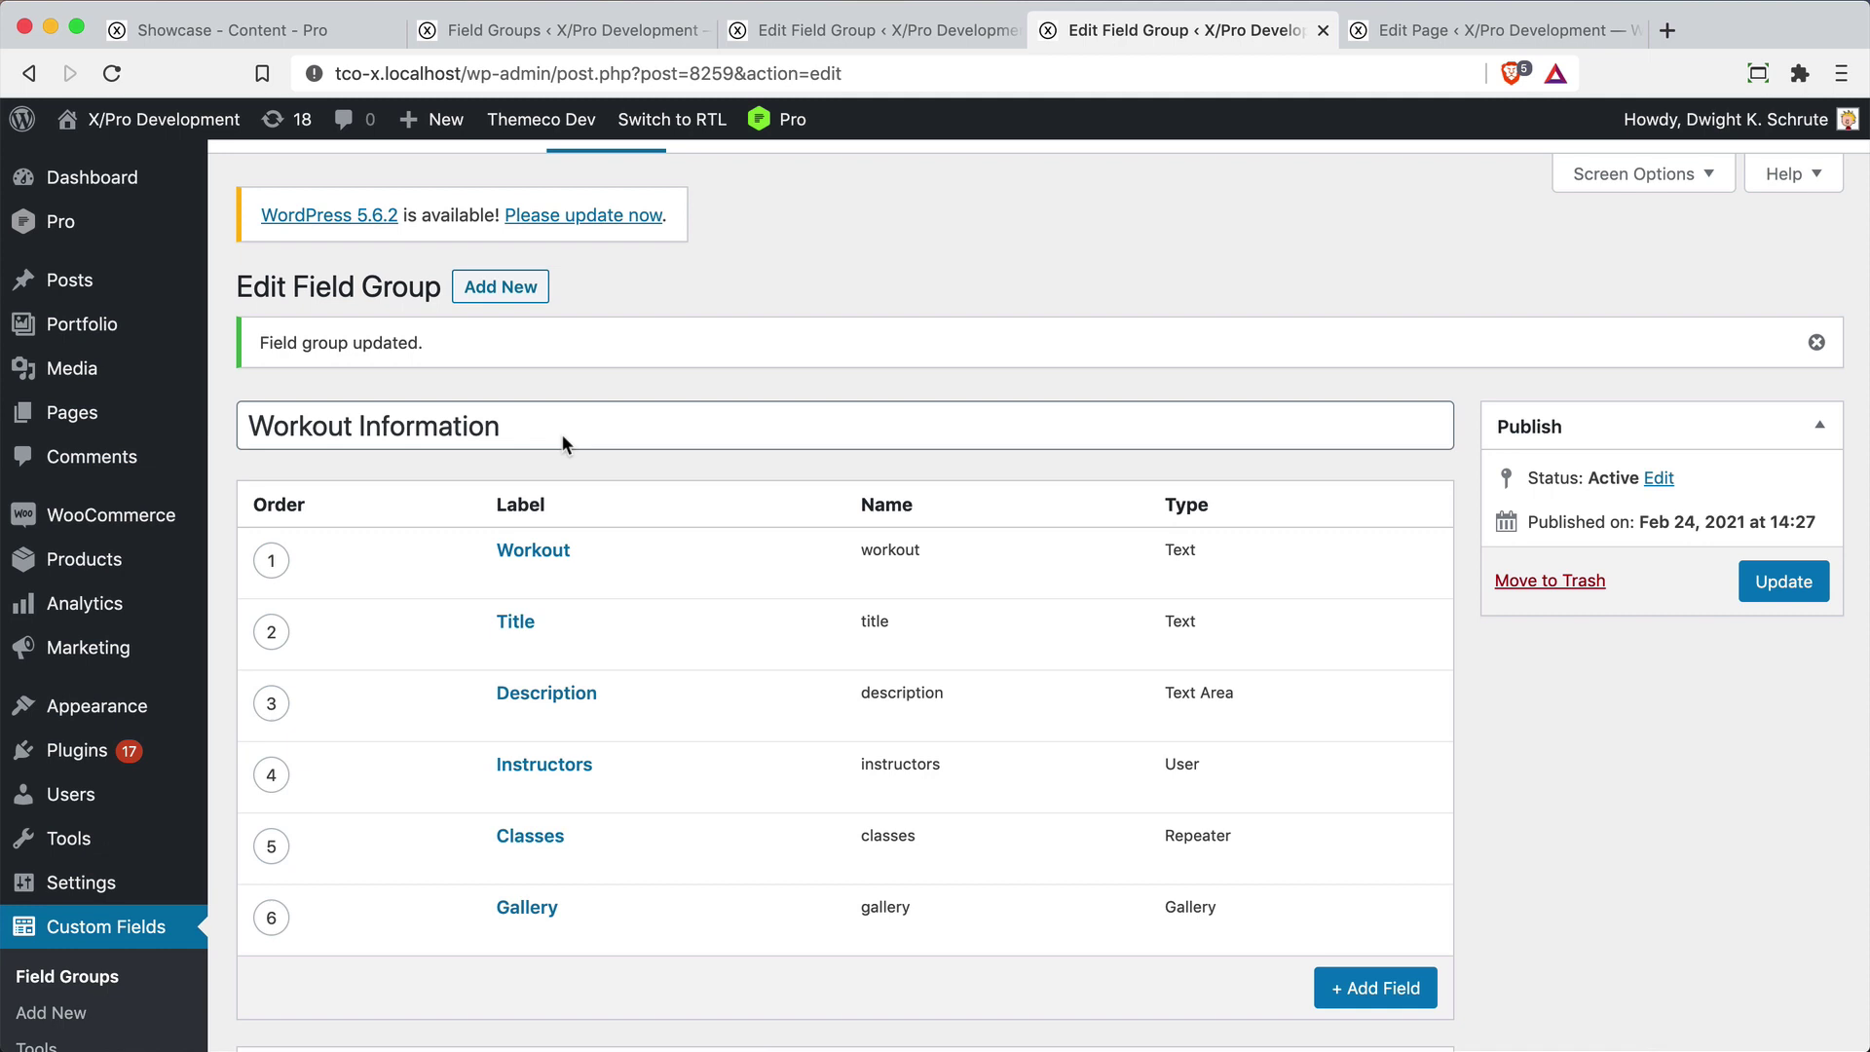
mouse_move(549, 552)
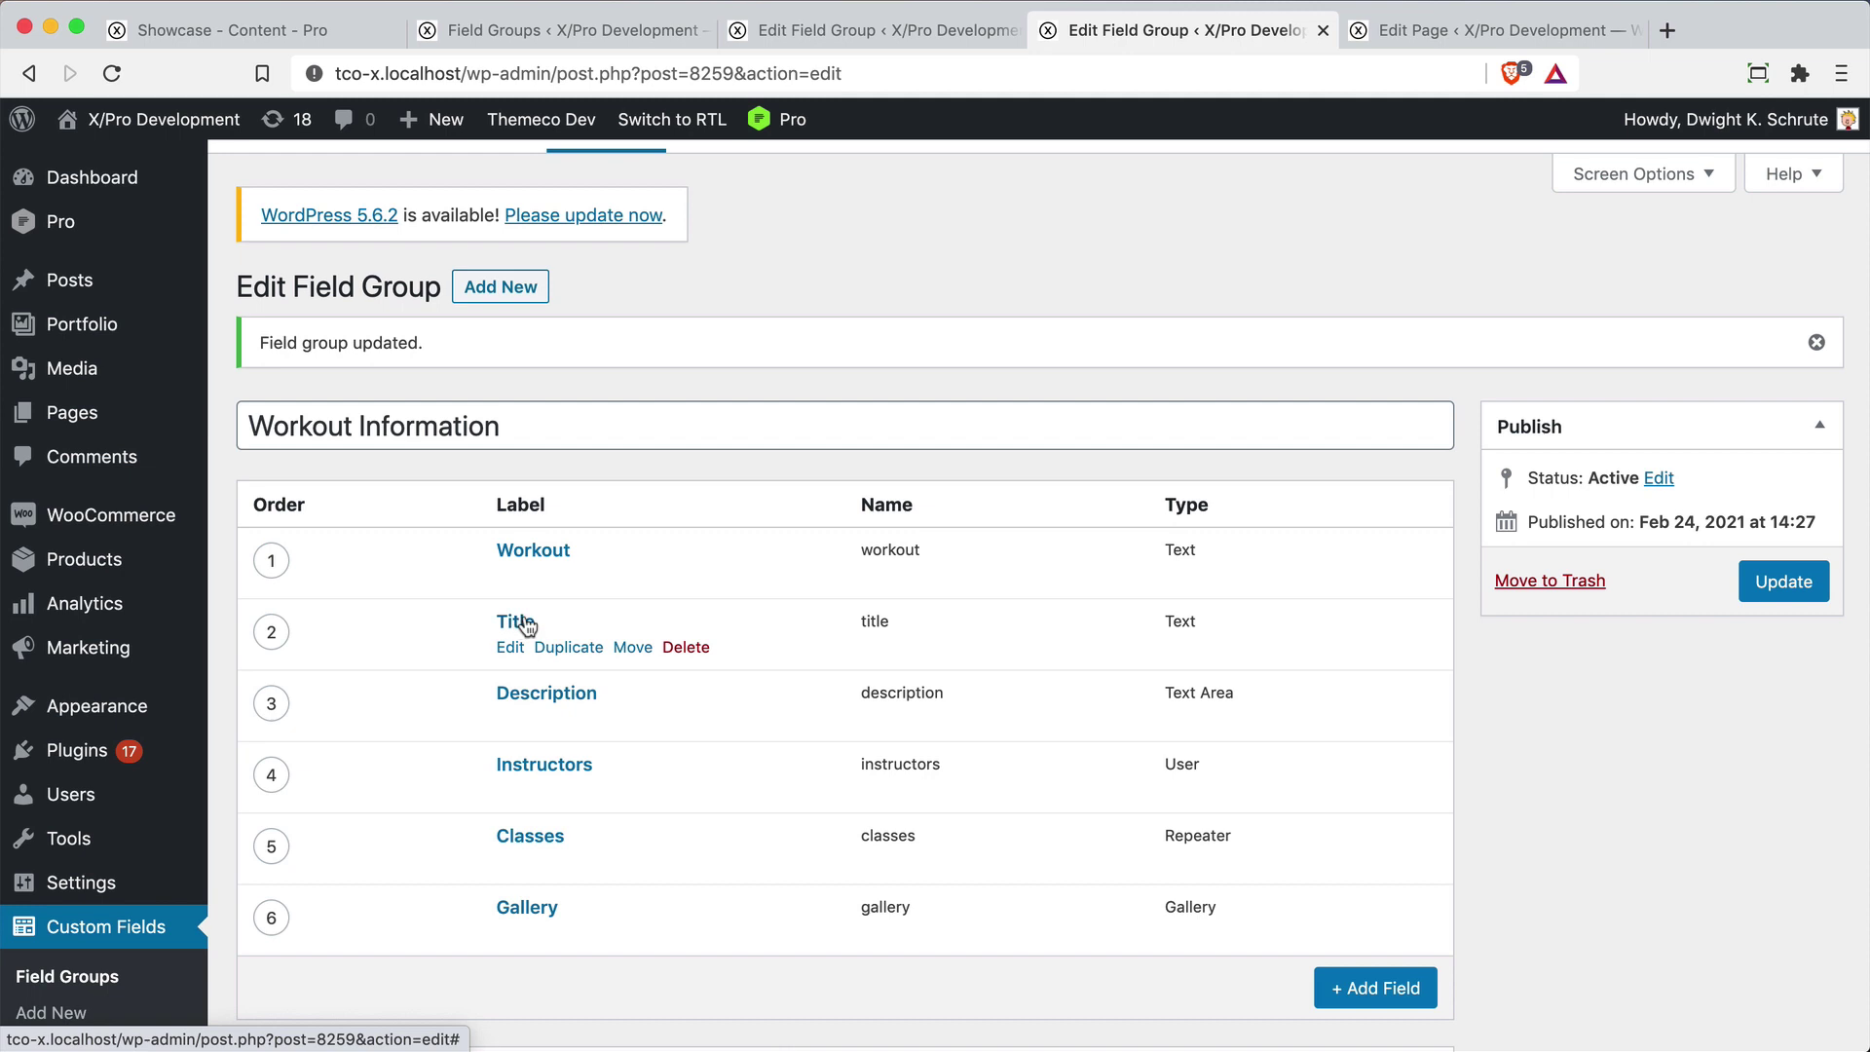
mouse_move(552, 697)
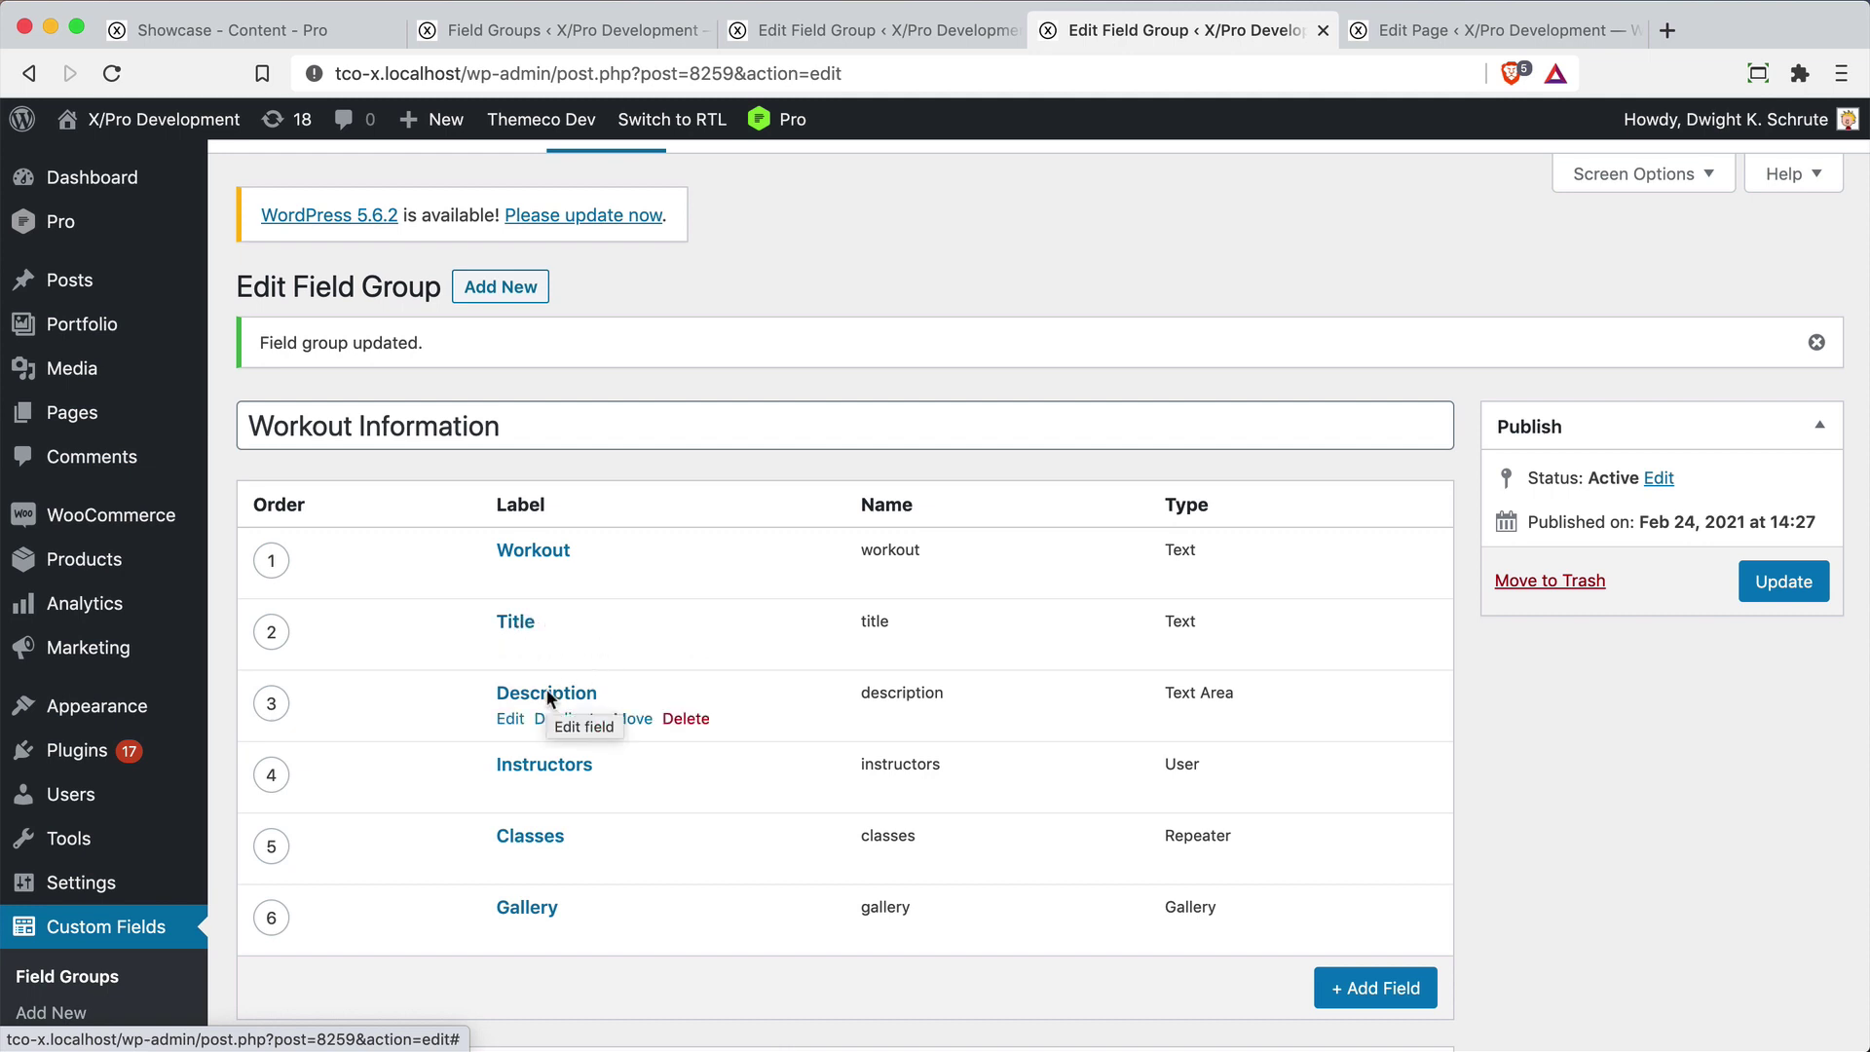
mouse_move(550, 770)
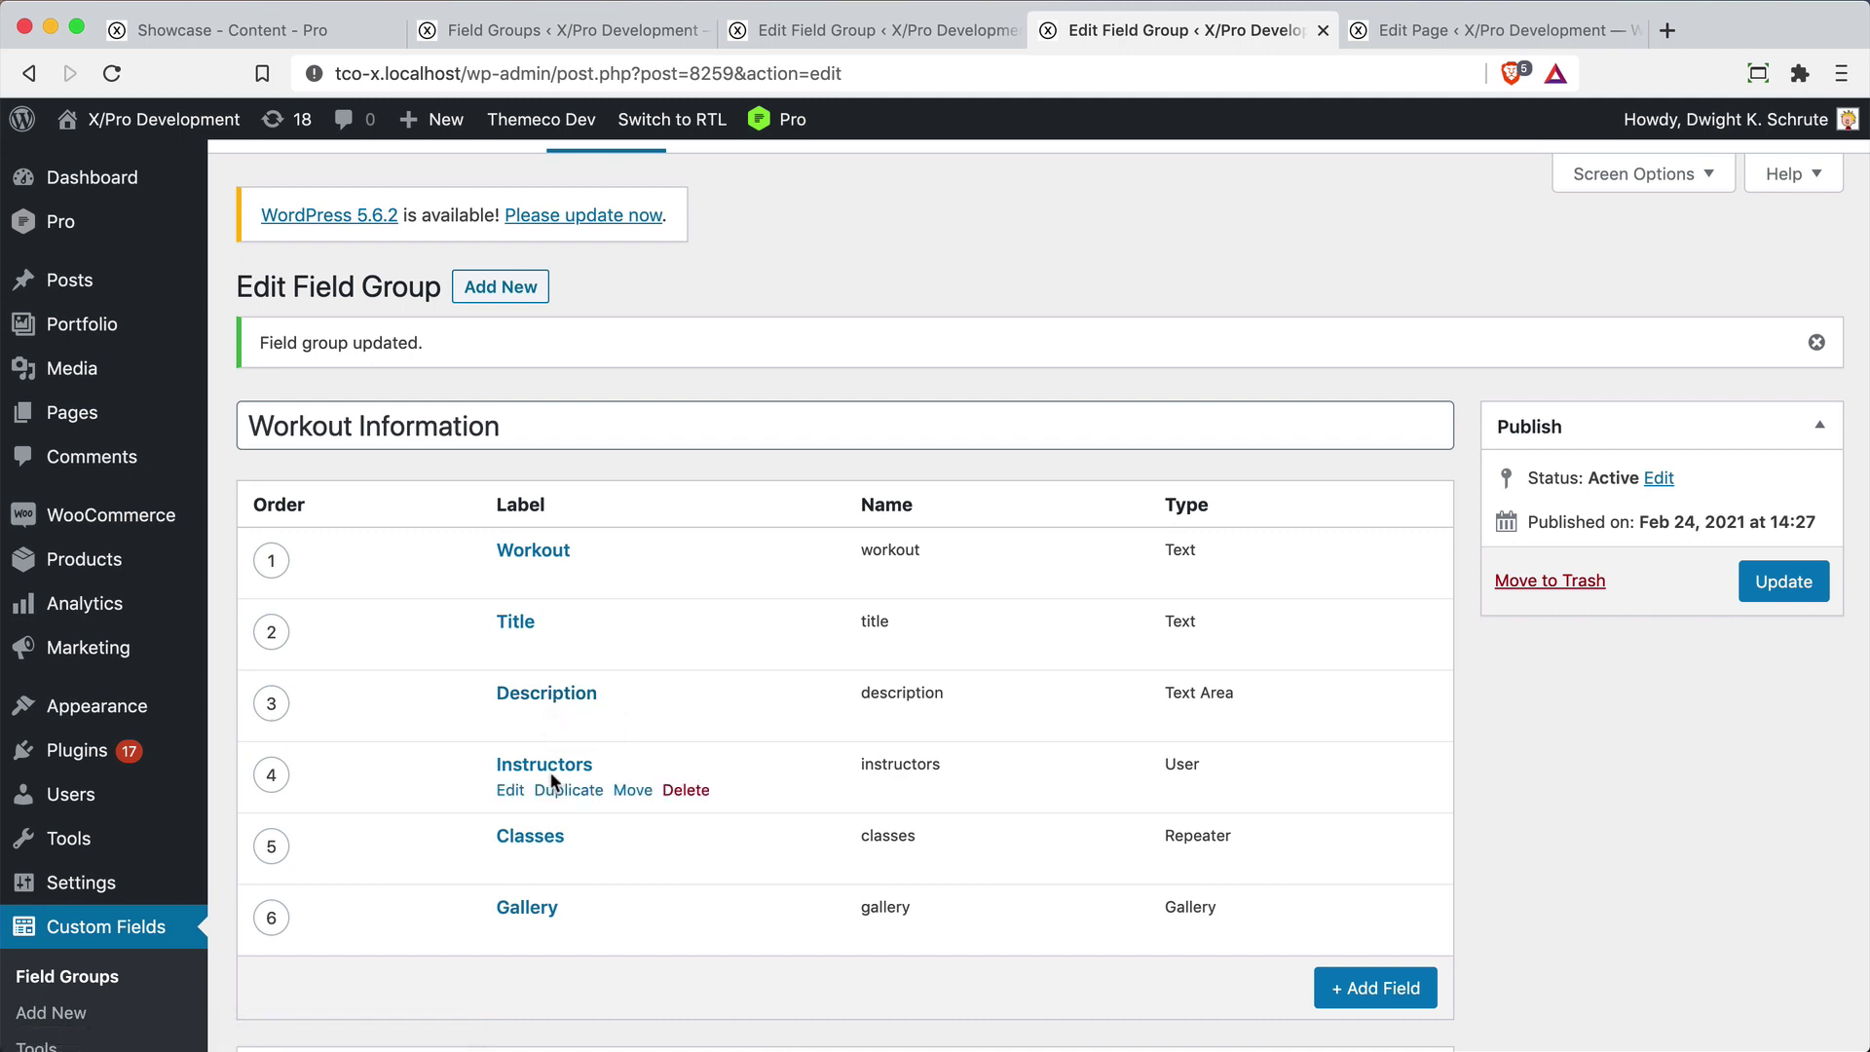
mouse_move(555, 844)
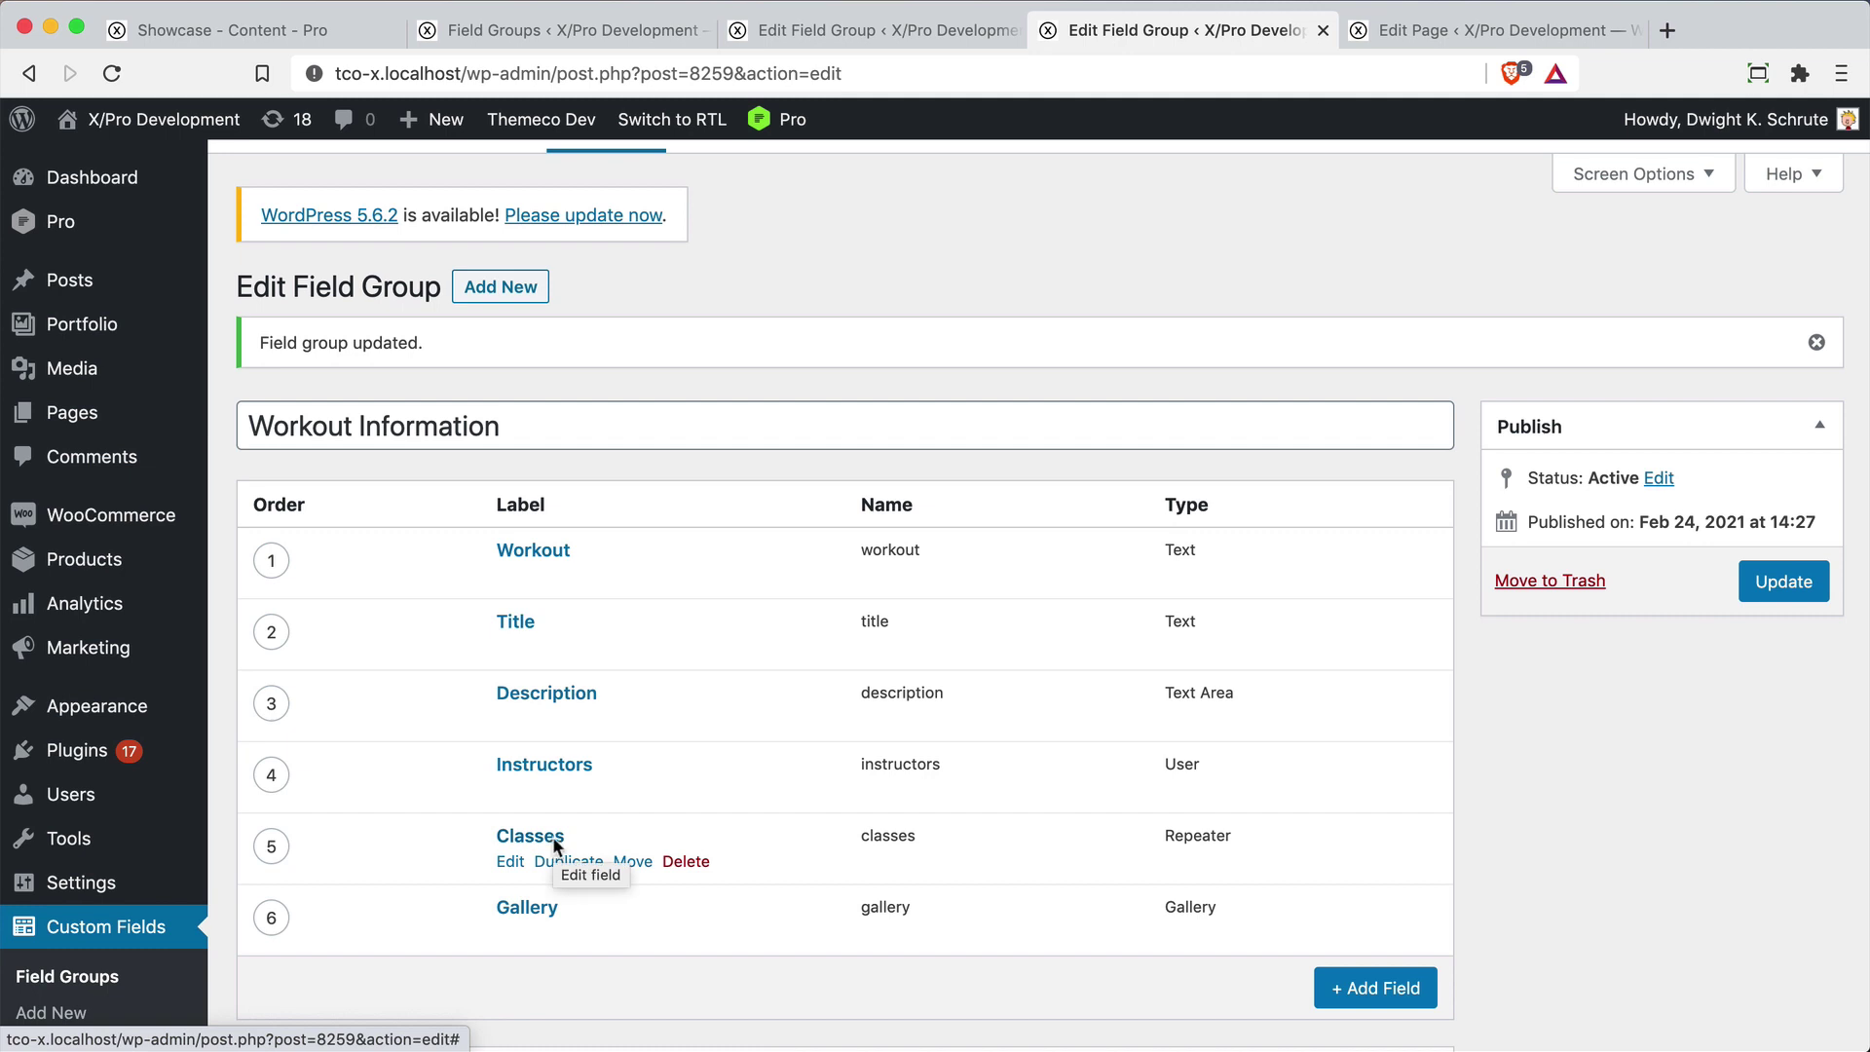
mouse_move(556, 912)
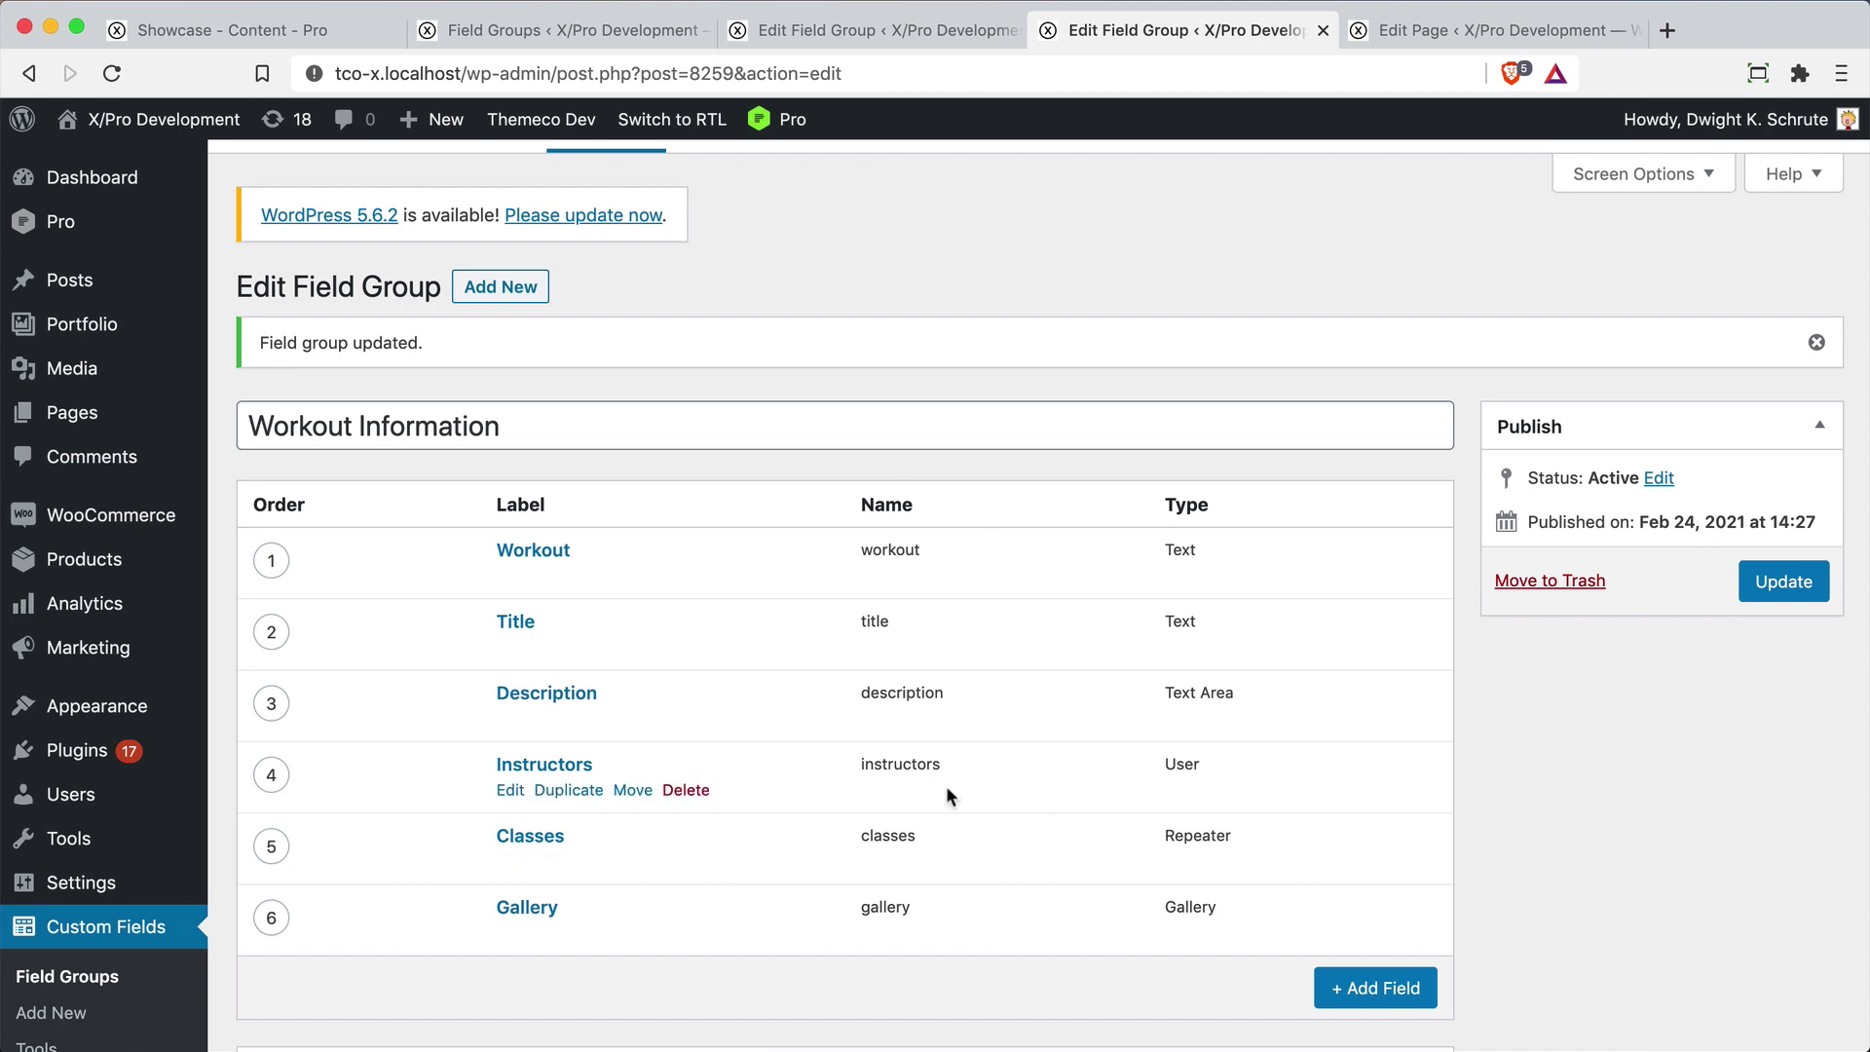
scroll(945, 785, "down", 6)
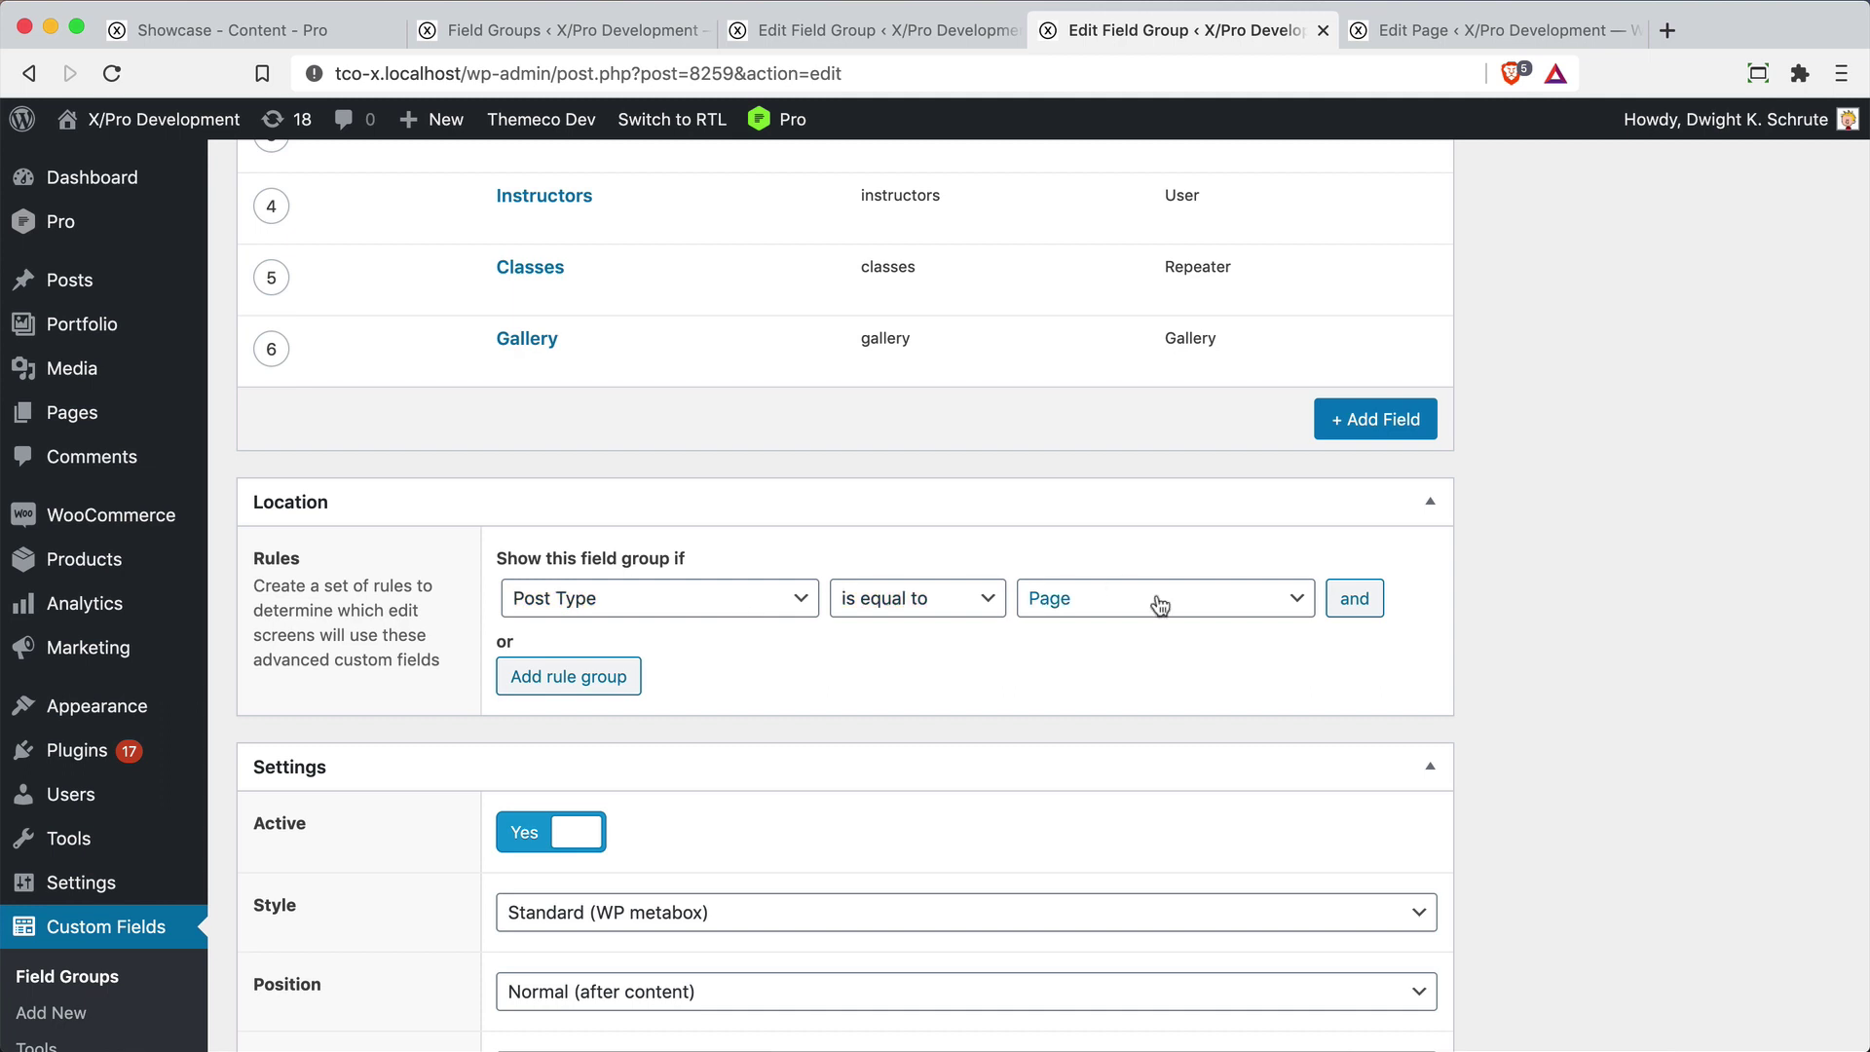
Compare the Workout Information section on the page's edit screen with the field group's definition
key("ctrl+Tab")
scroll(1157, 604, "down", 5)
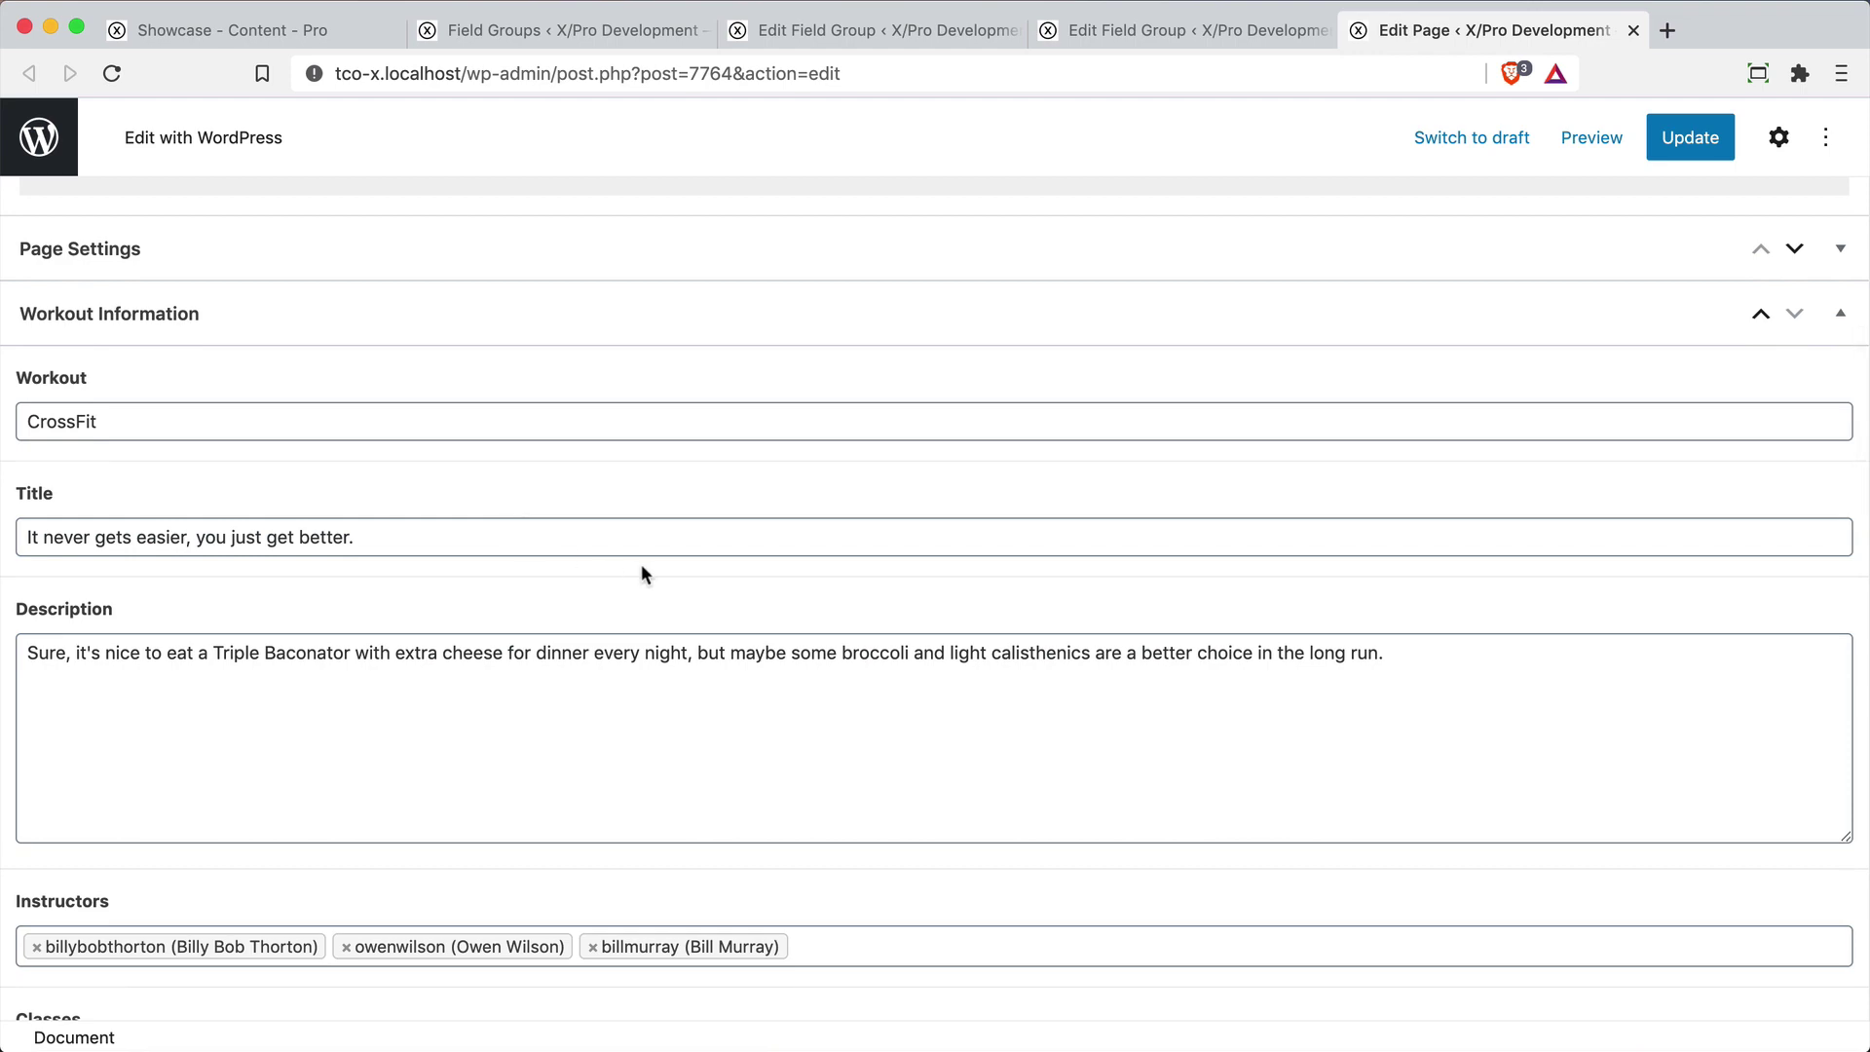
key("ctrl+shift+Tab")
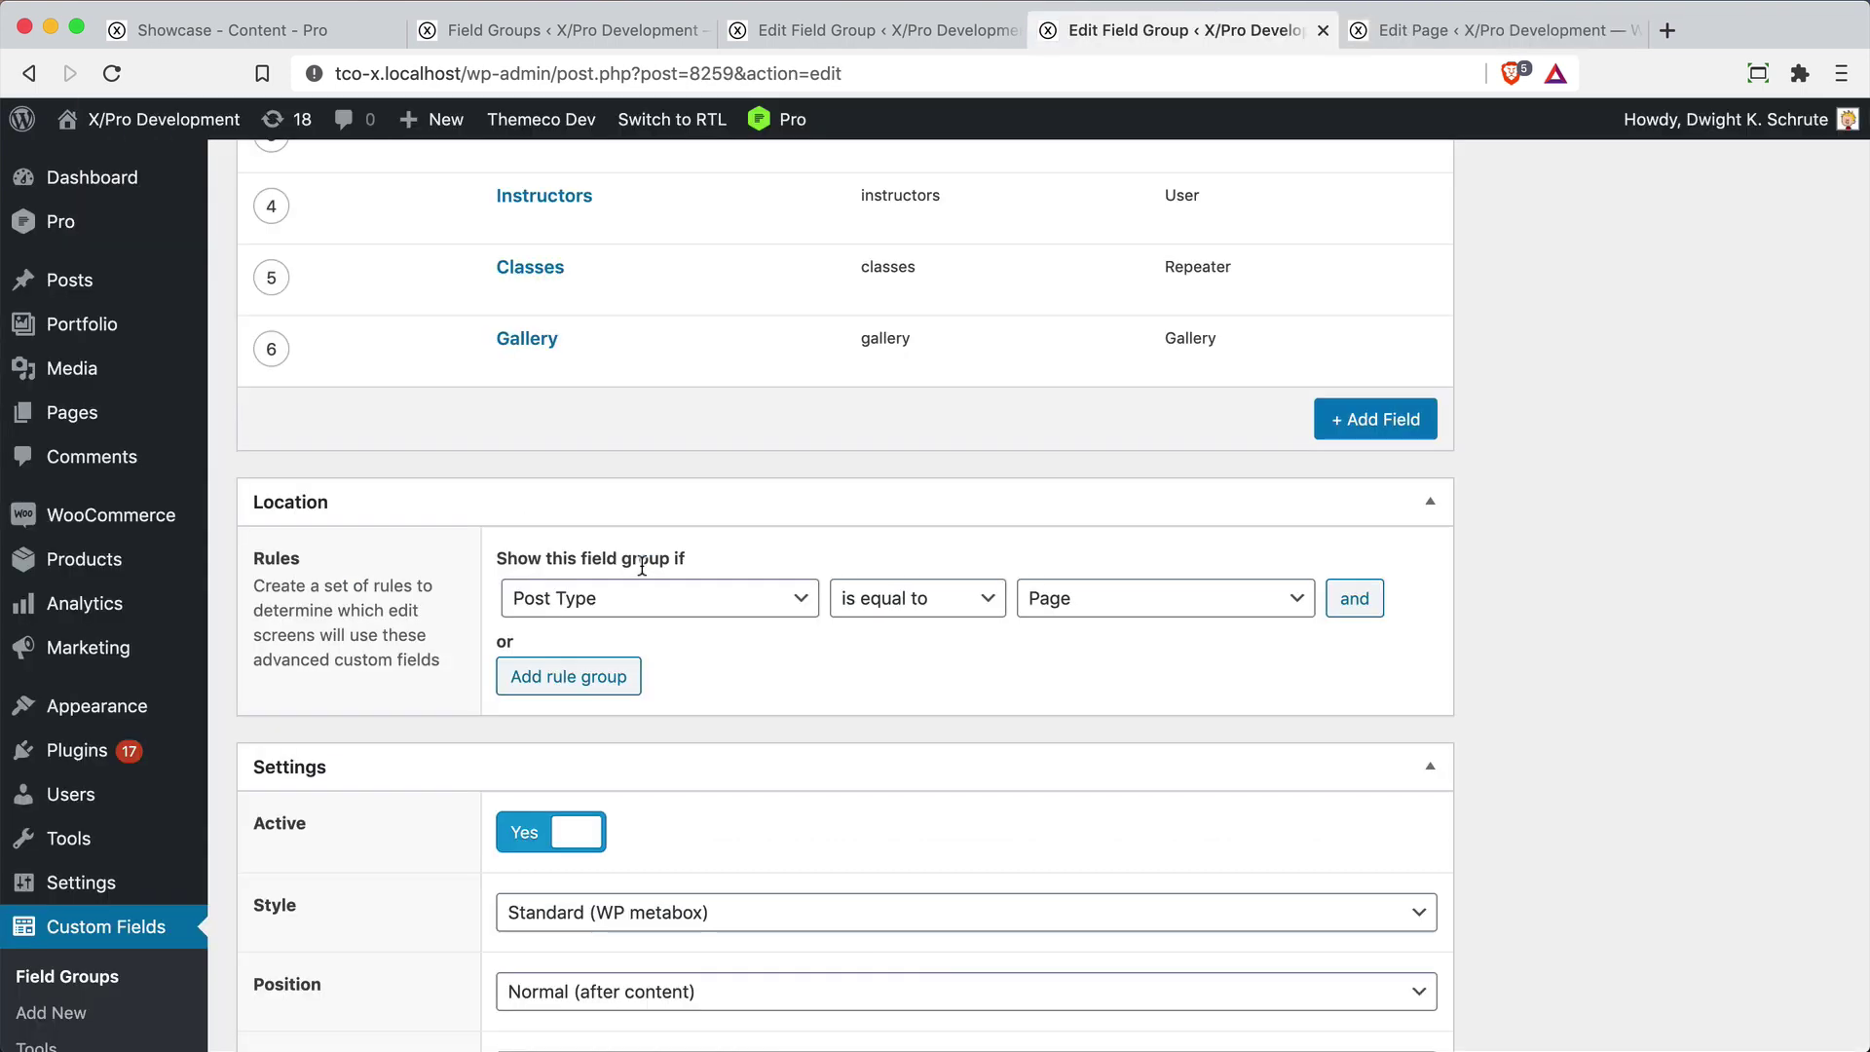
scroll(646, 371, "up", 5)
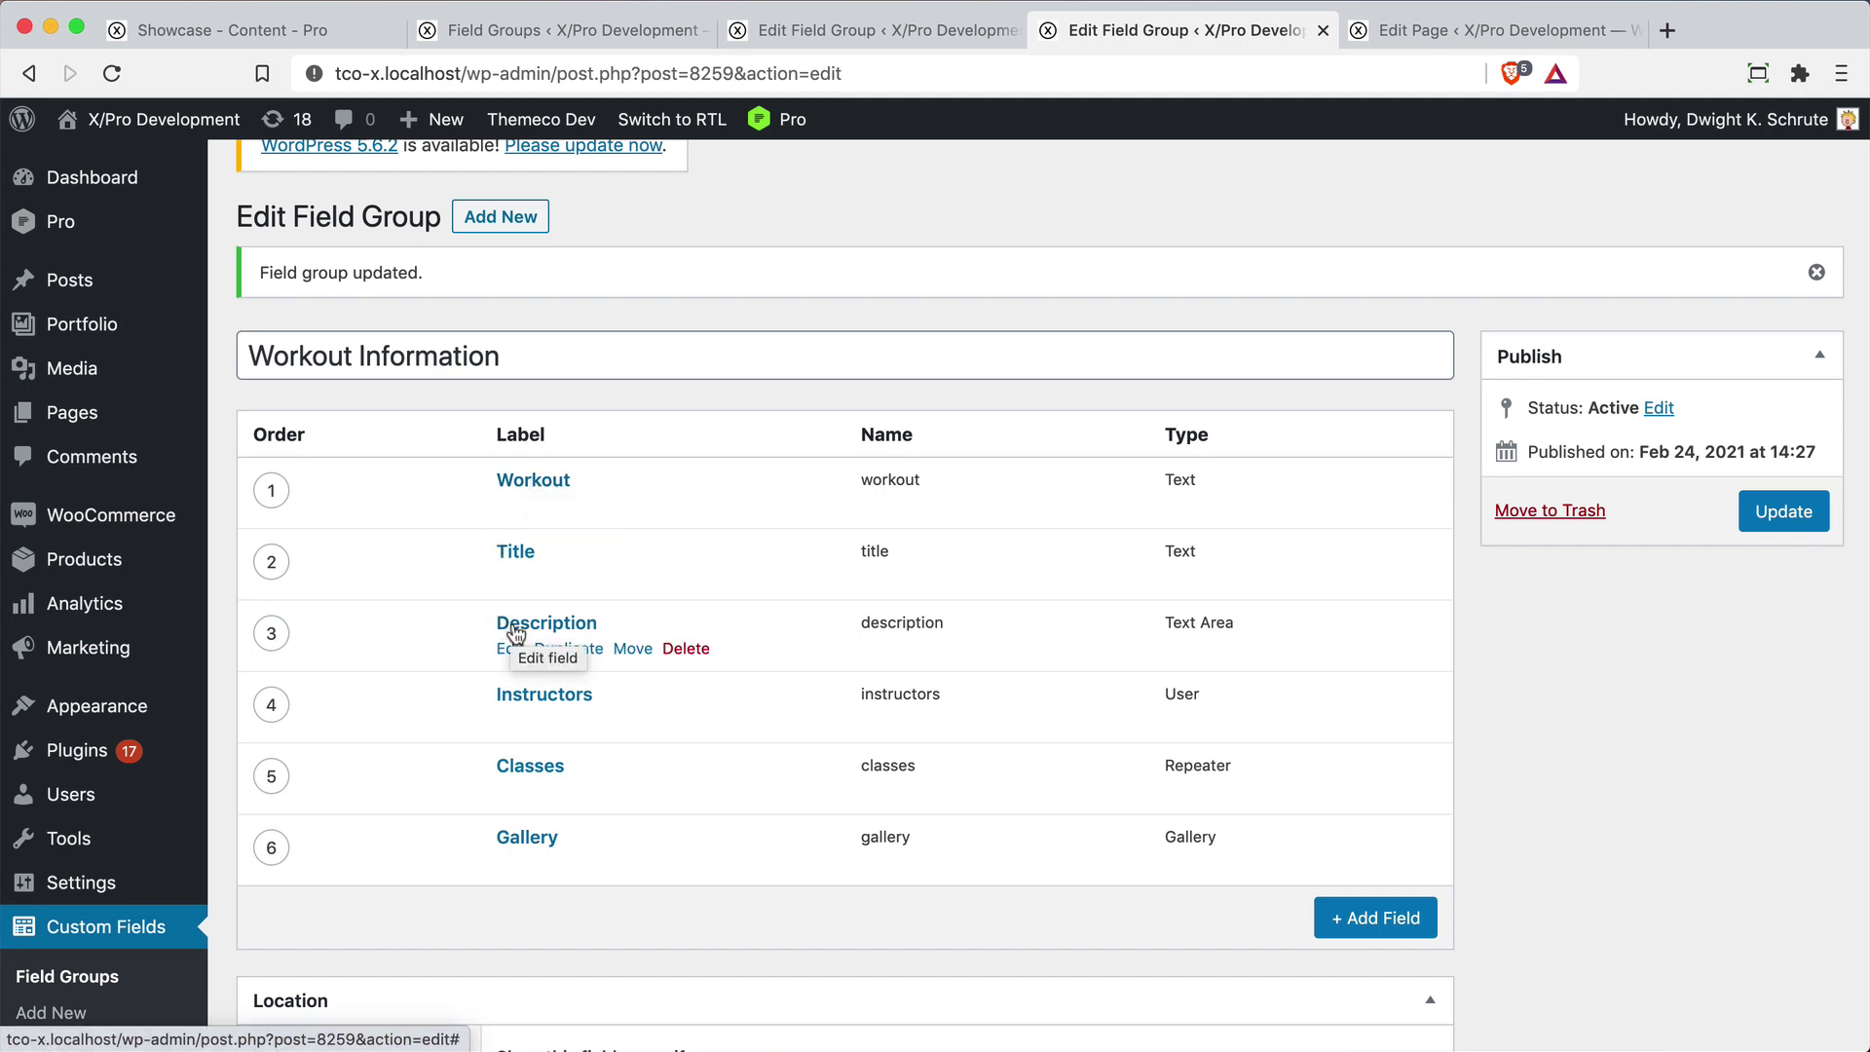
Compare the page's Workout Information values with the content rendered in the builder preview, down to the photos and class schedule
key("ctrl+Tab")
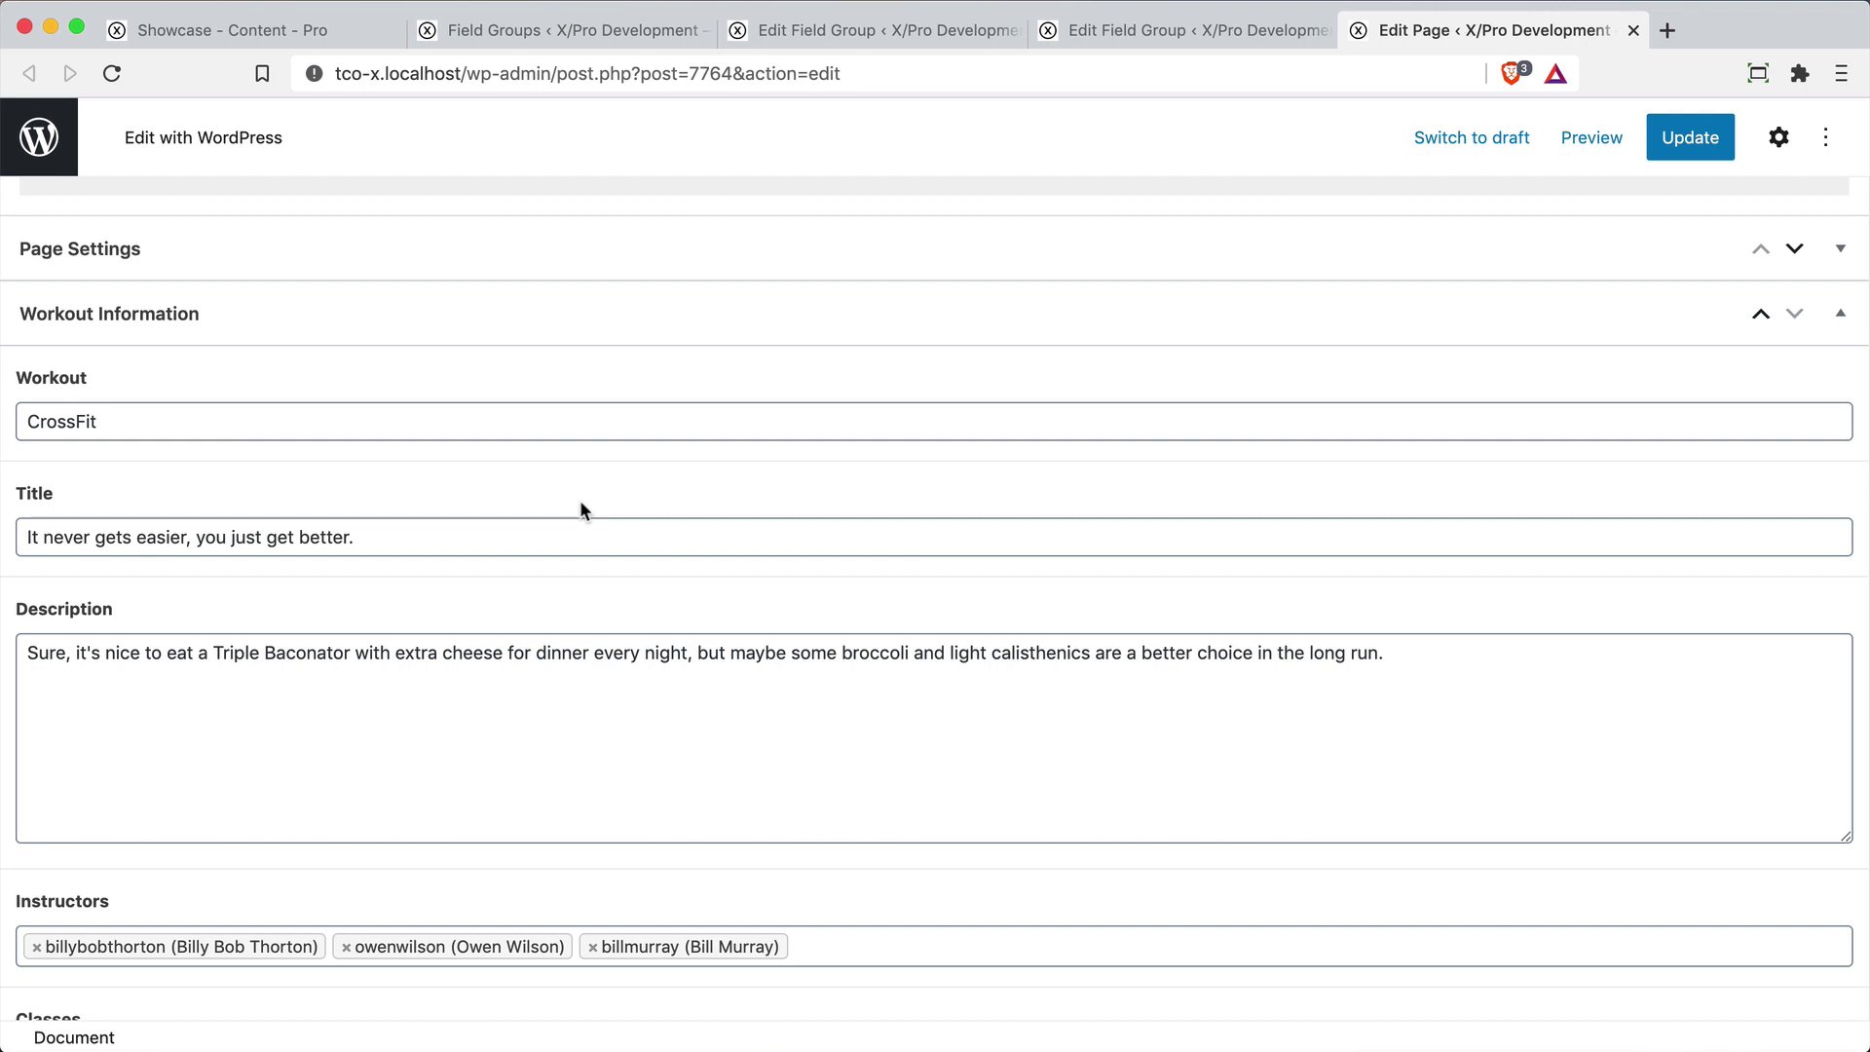
key("super+1")
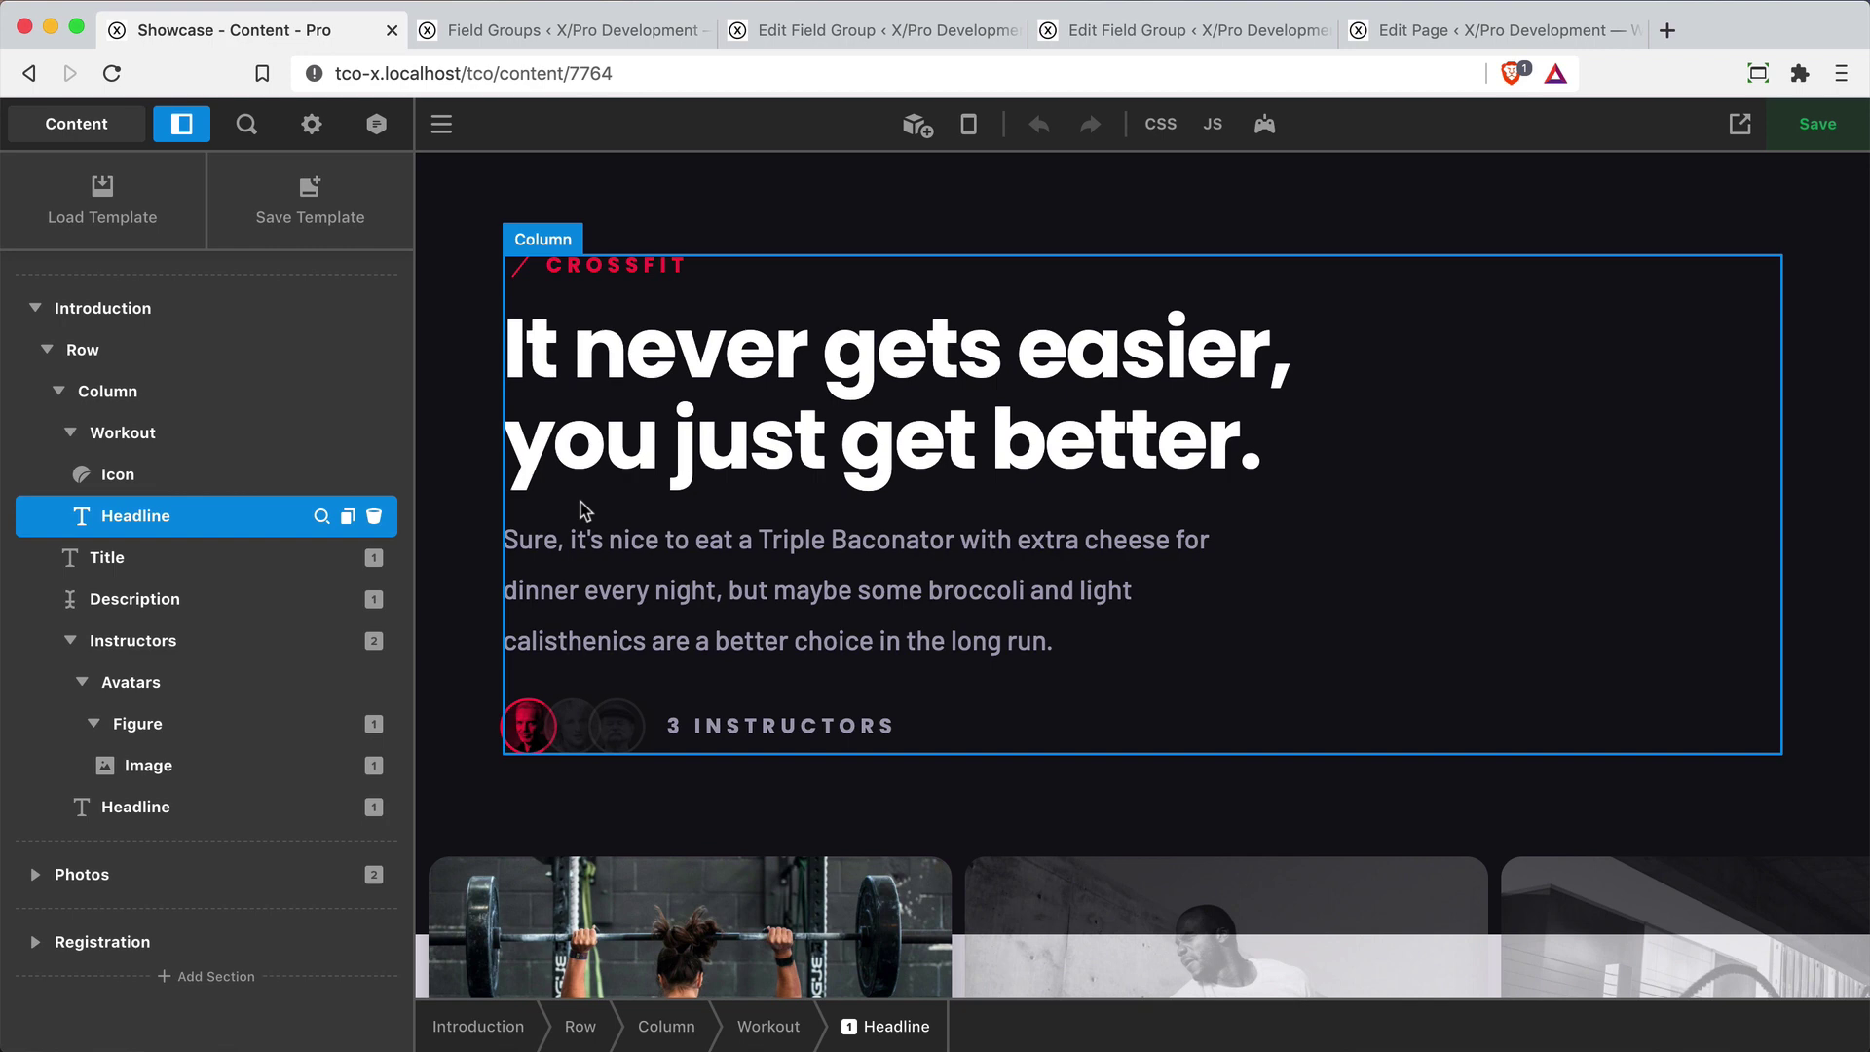
key("super+9")
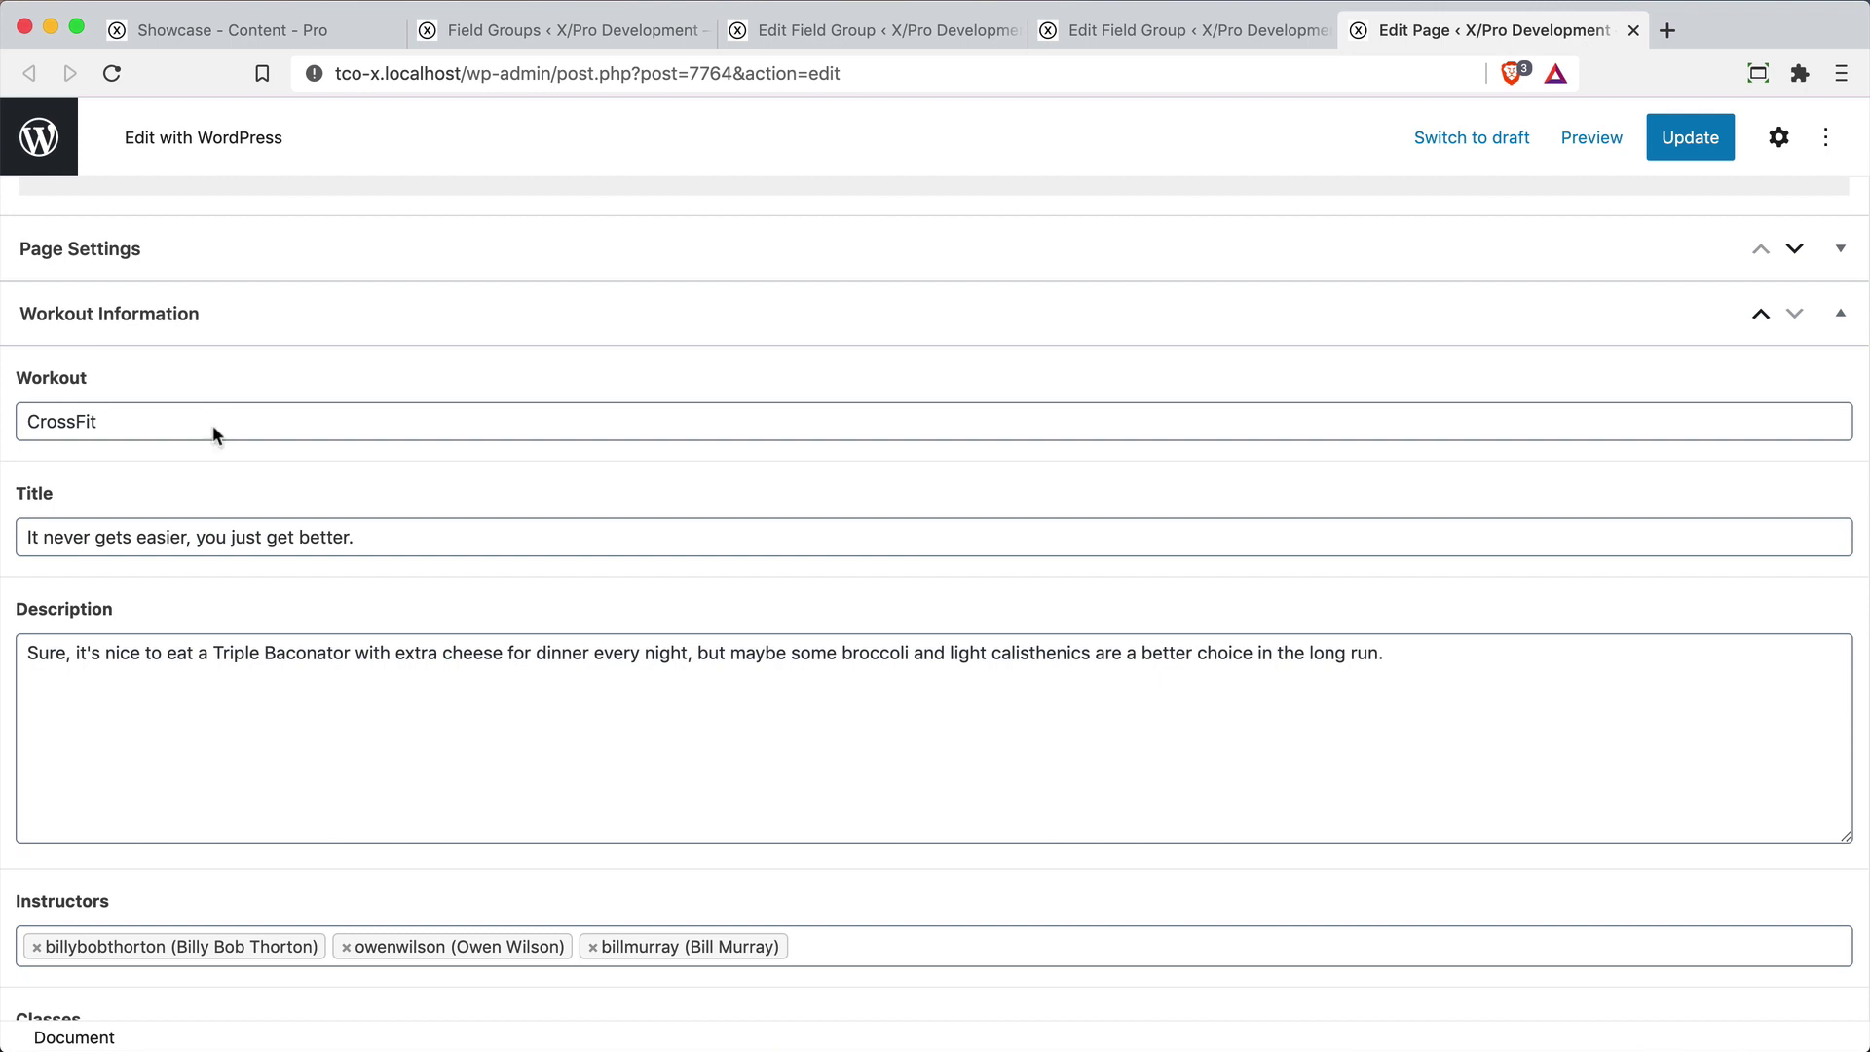
scroll(620, 650, "down", 3)
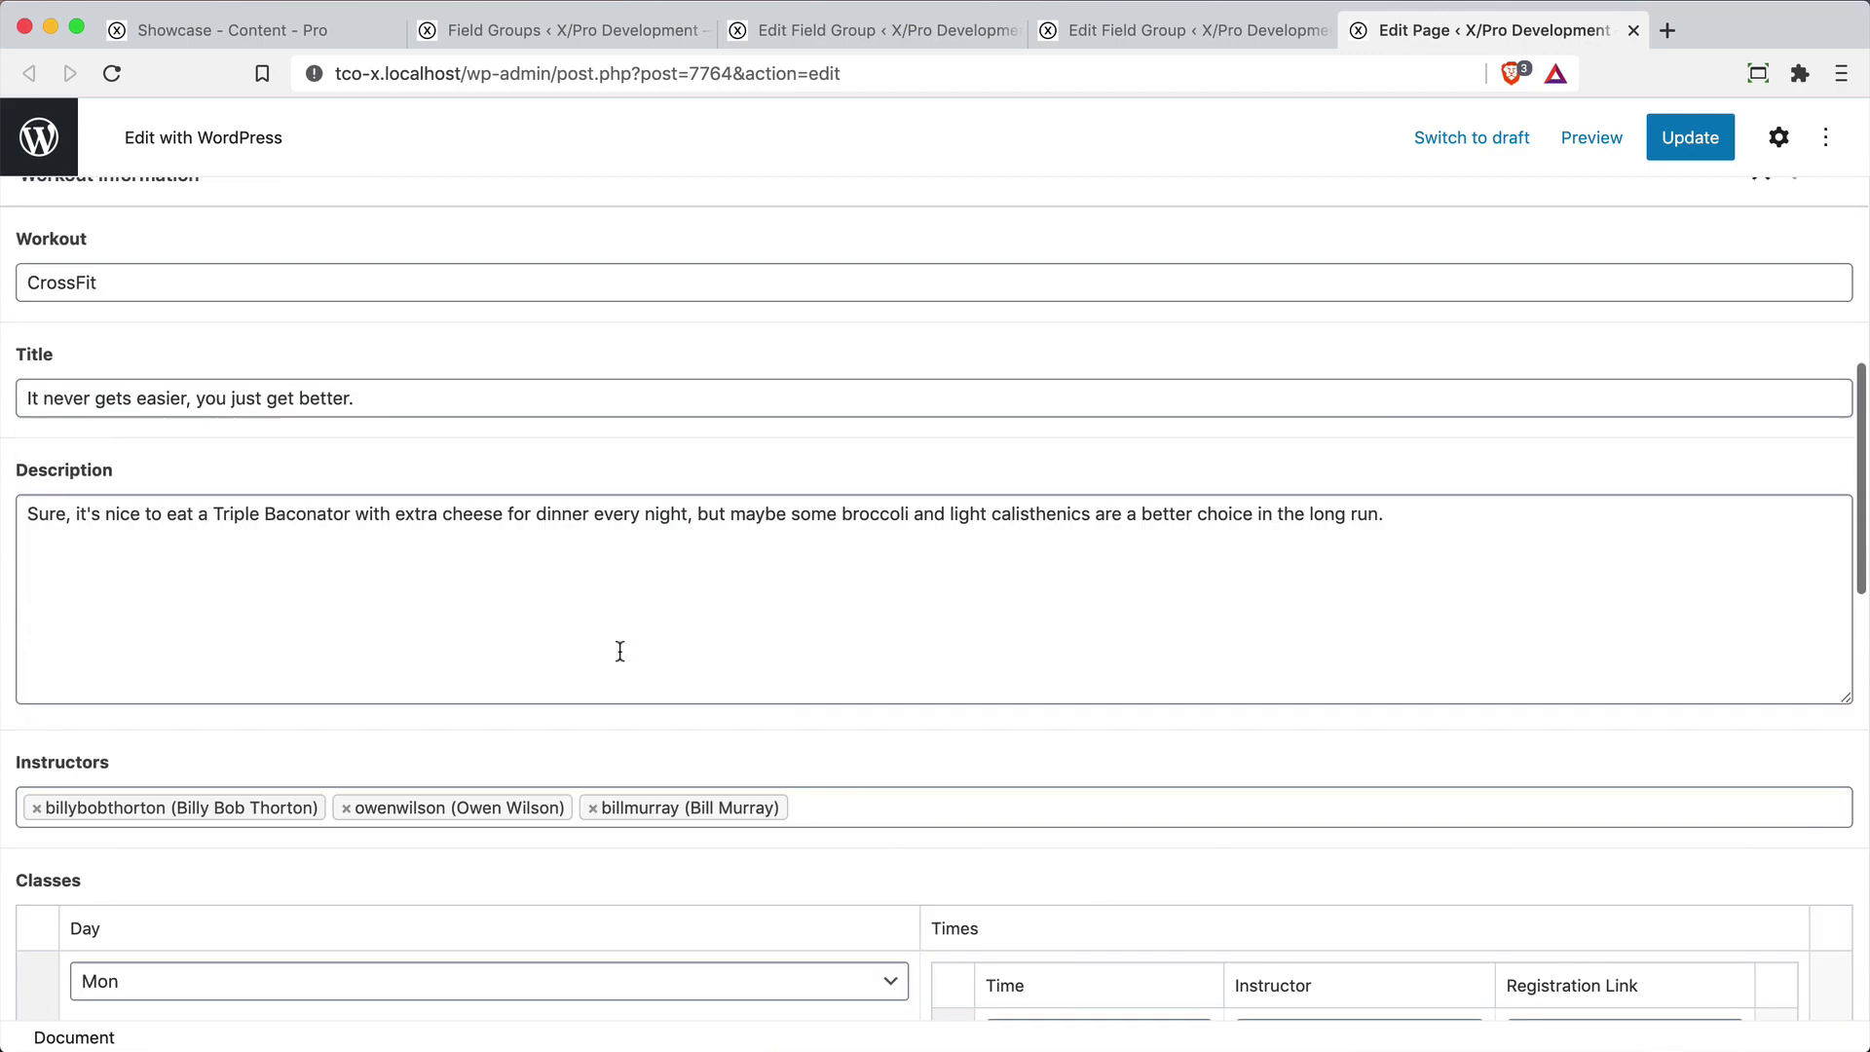
scroll(621, 651, "up", 2)
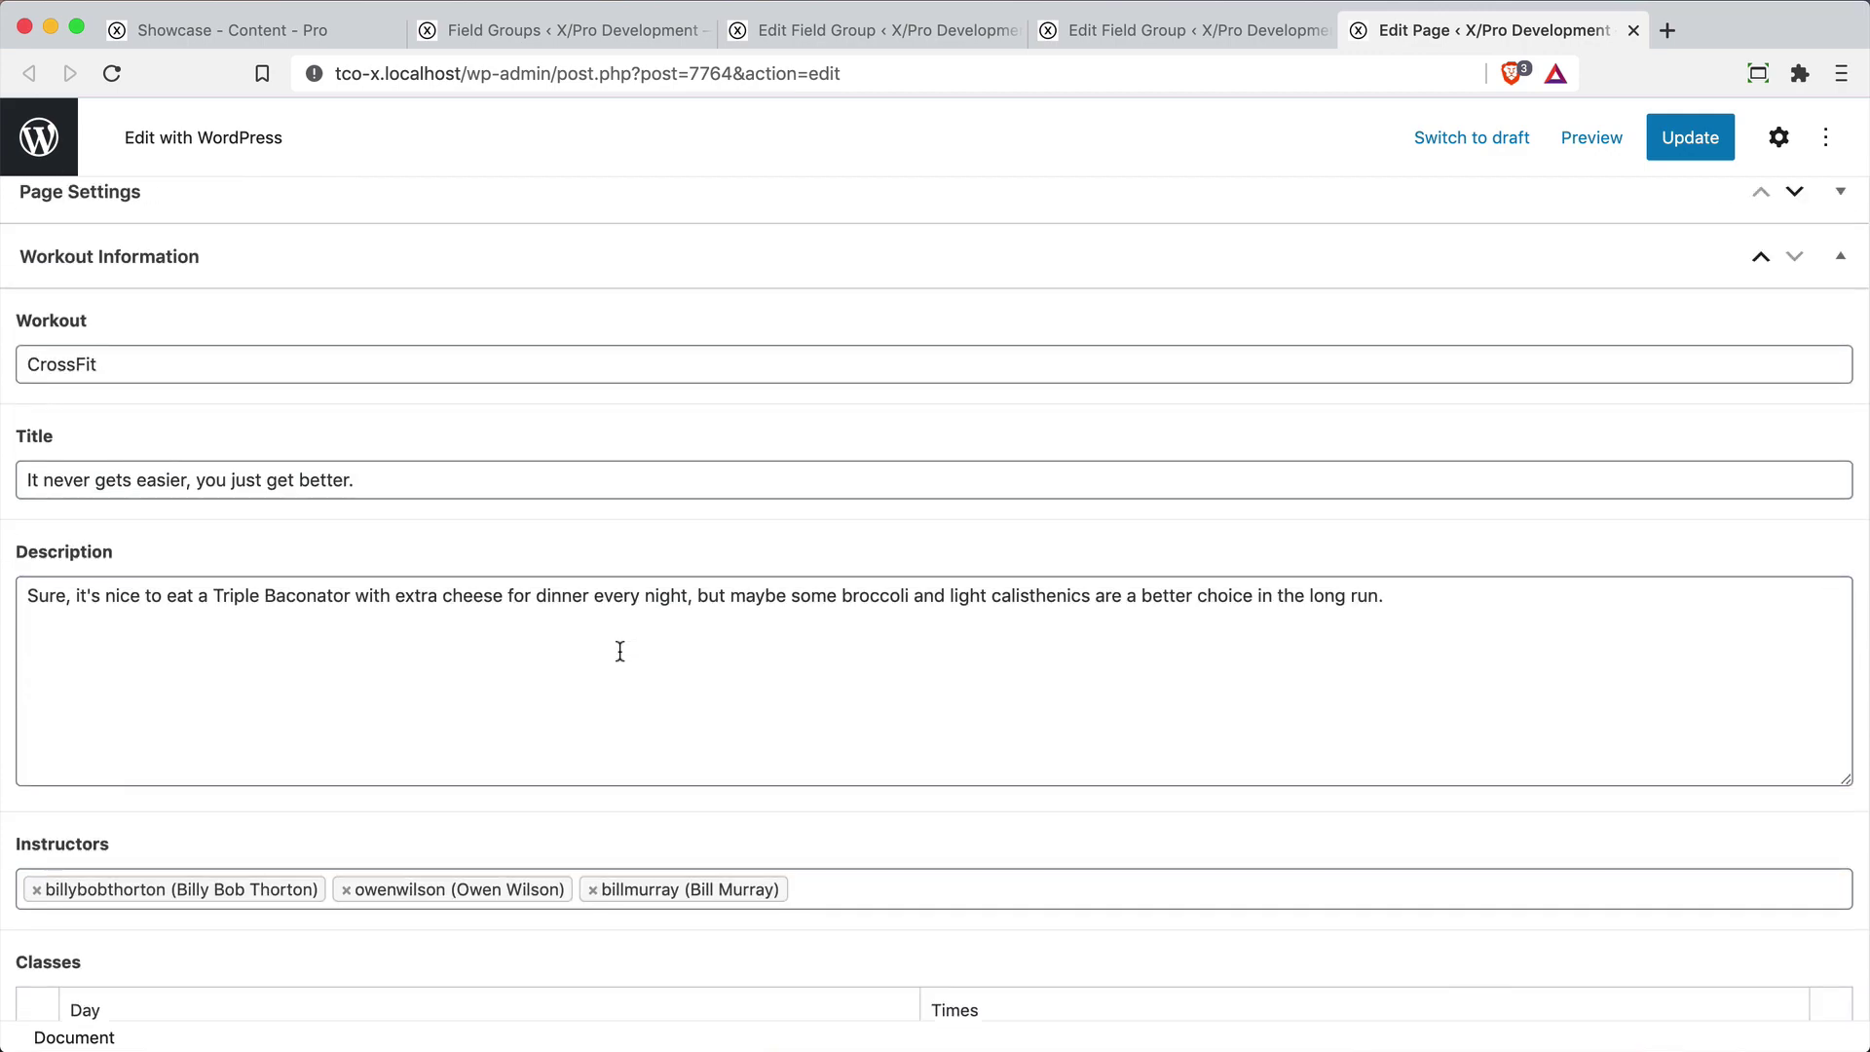
key("super+1")
scroll(620, 650, "down", 10)
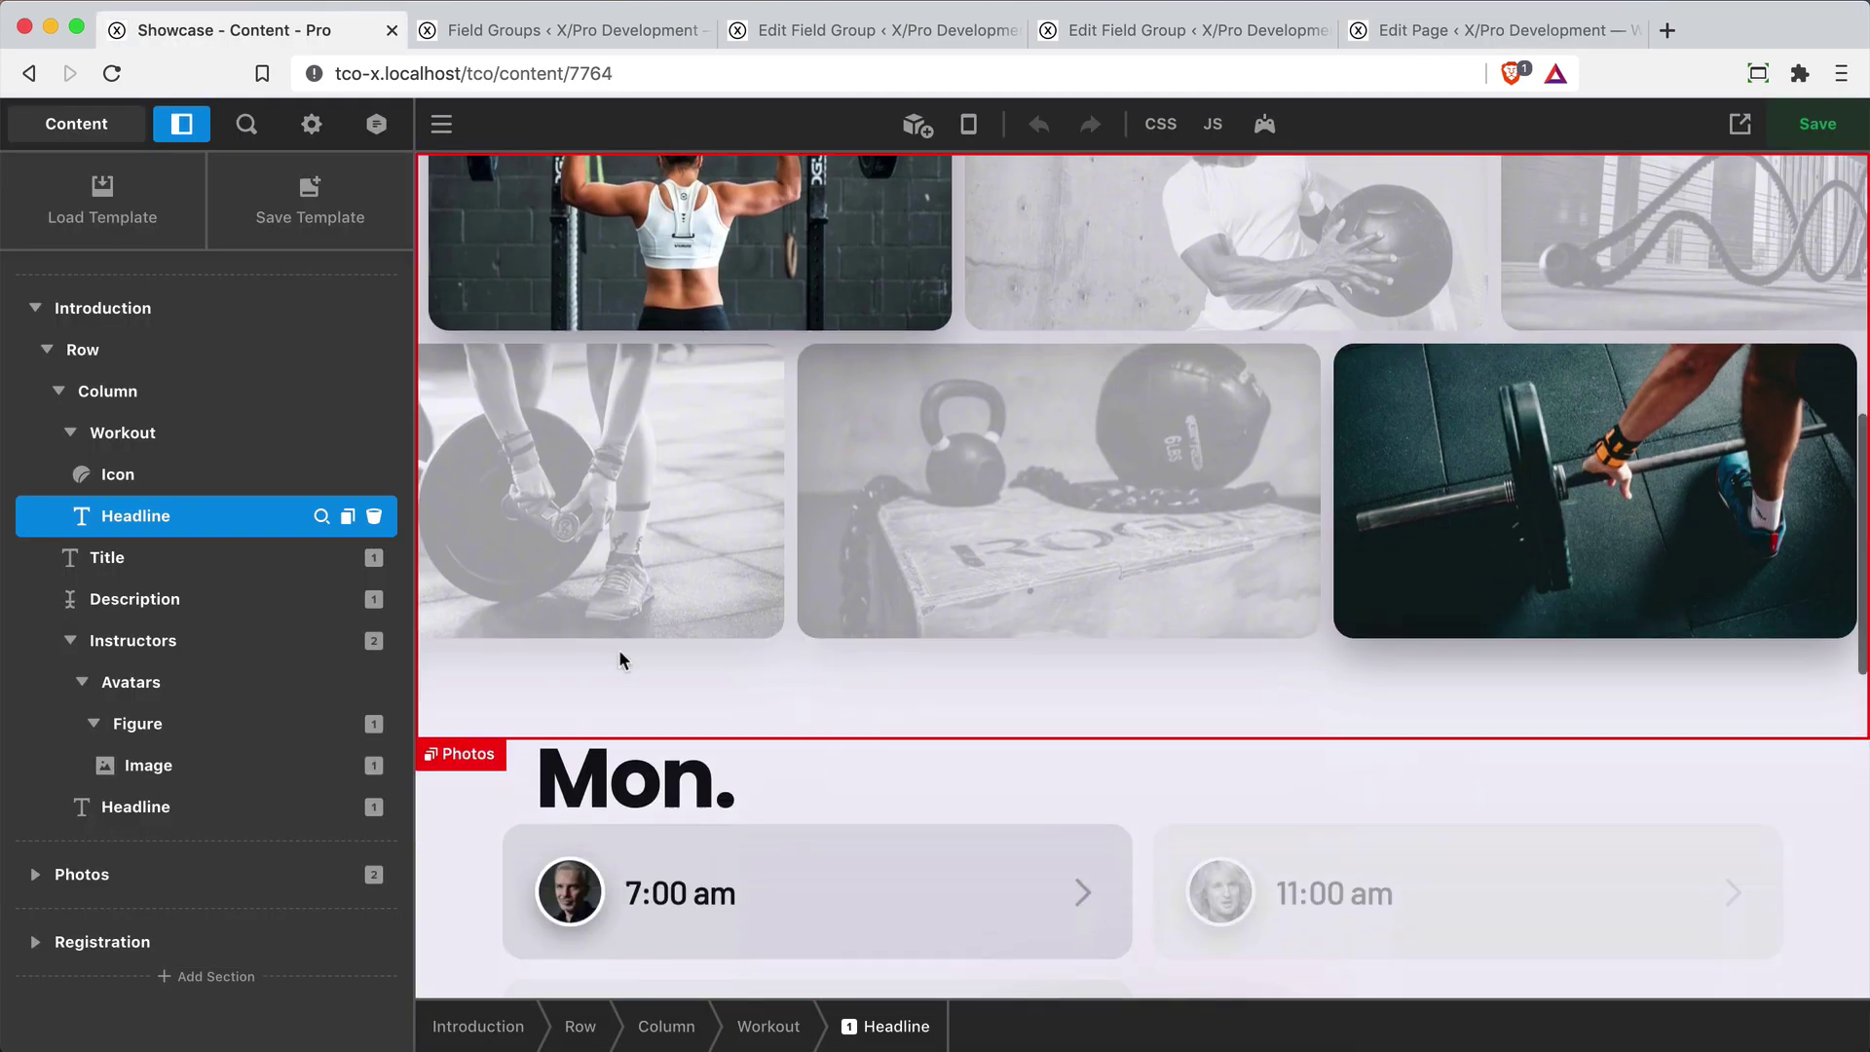
scroll(620, 651, "up", 10)
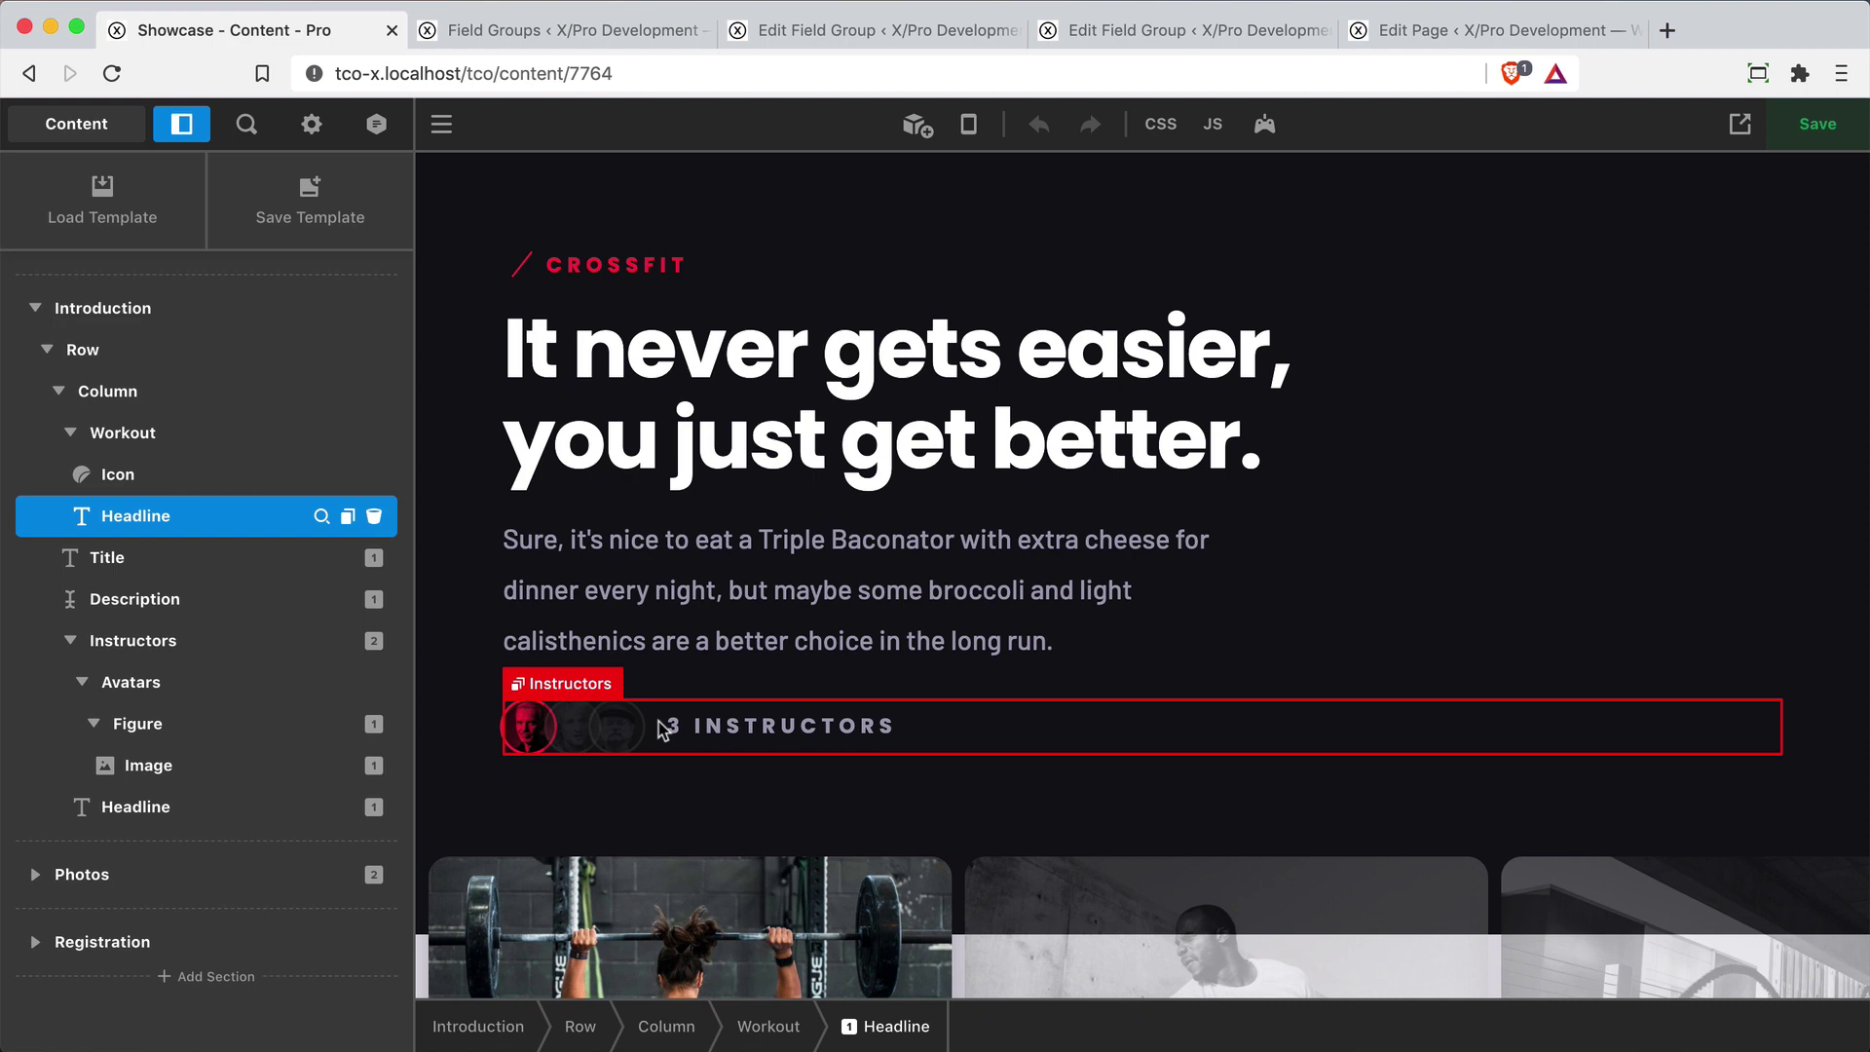
Open the CrossFit headline's text in the HTML editor, and reposition and widen the editor window so its dynamic content code fits one line
left_click(634, 265)
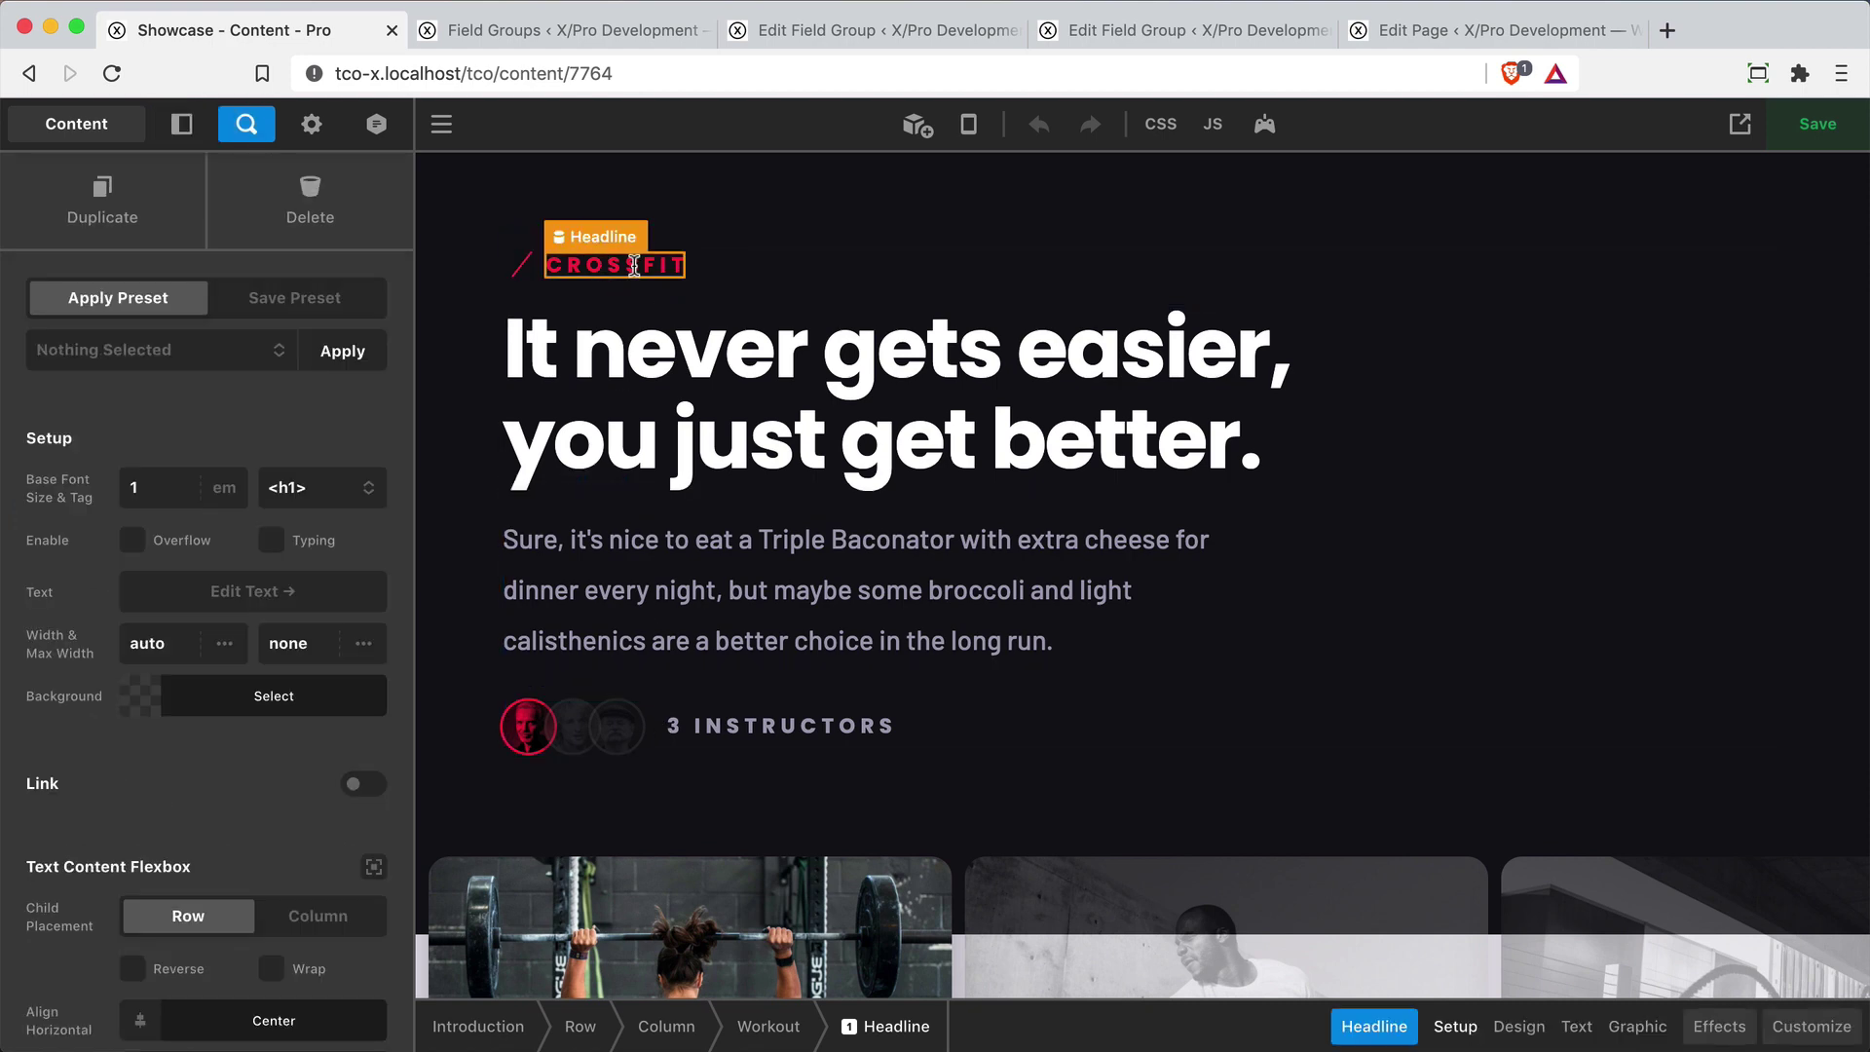
left_click(341, 589)
left_click_drag(662, 195, 1037, 234)
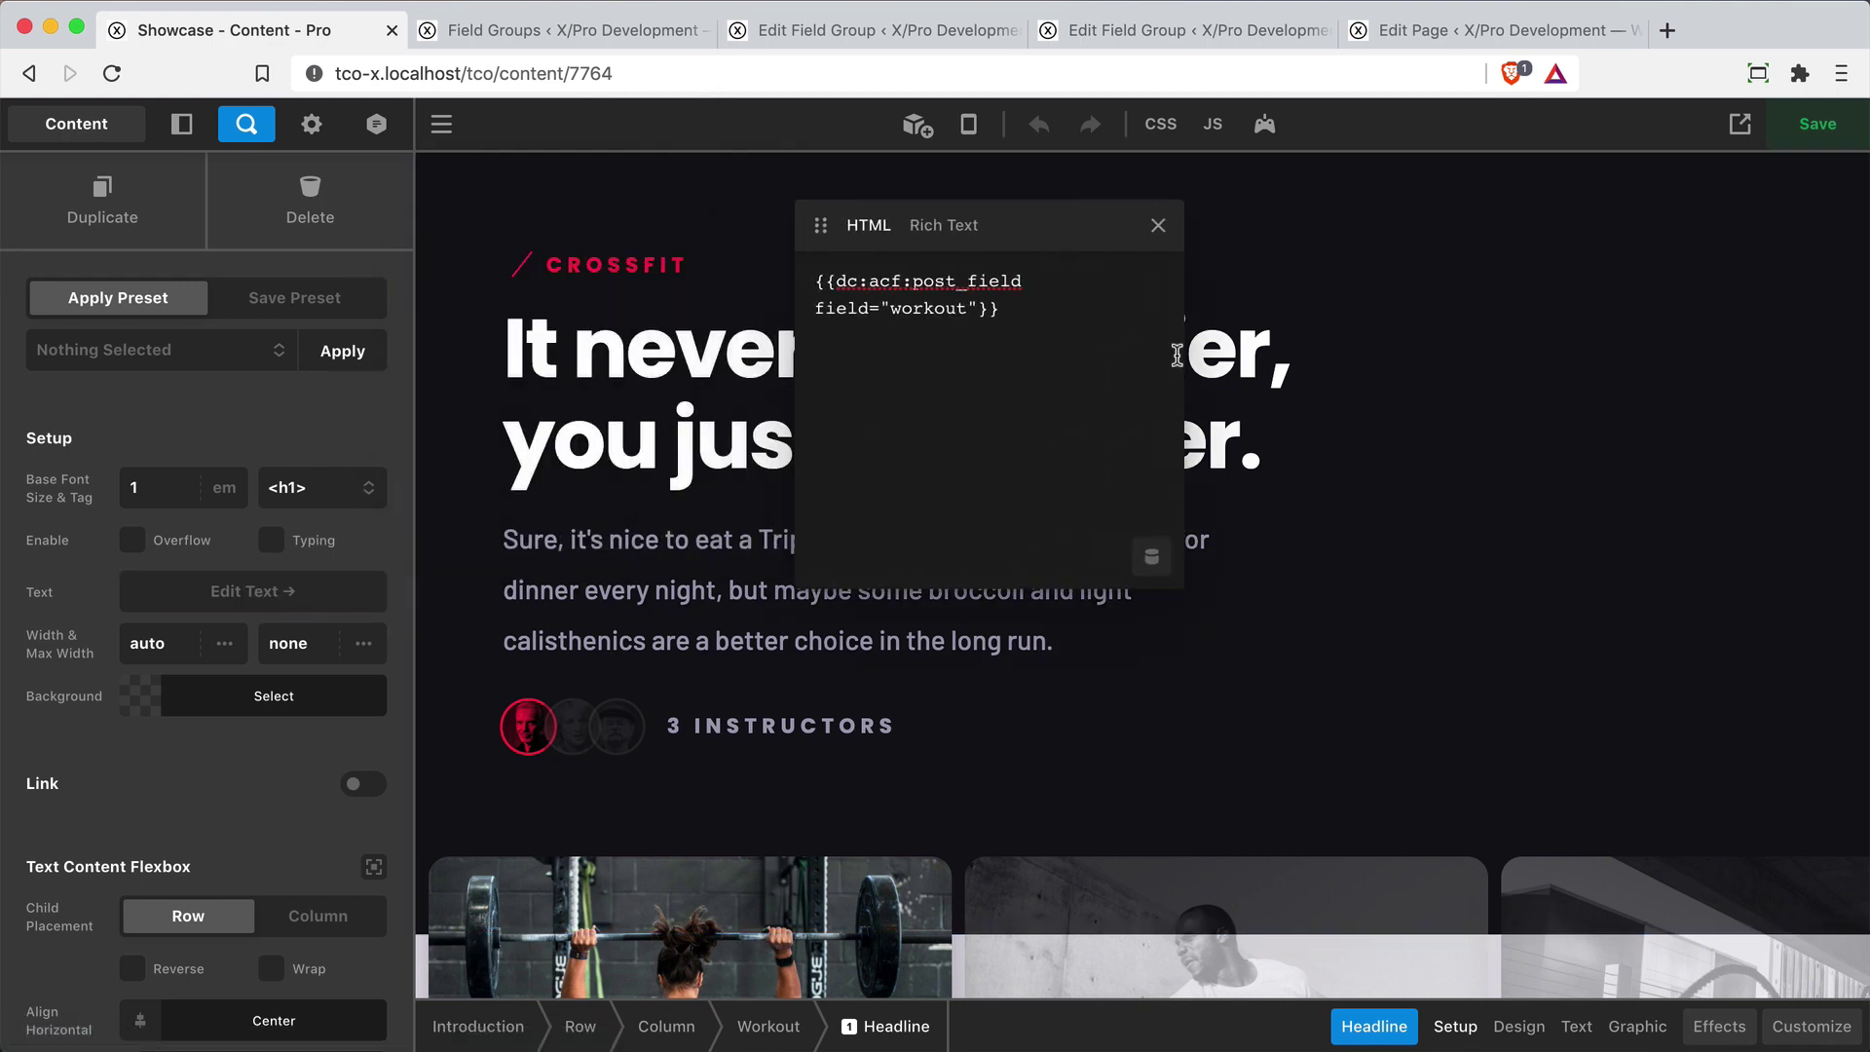
left_click_drag(1188, 356, 1551, 322)
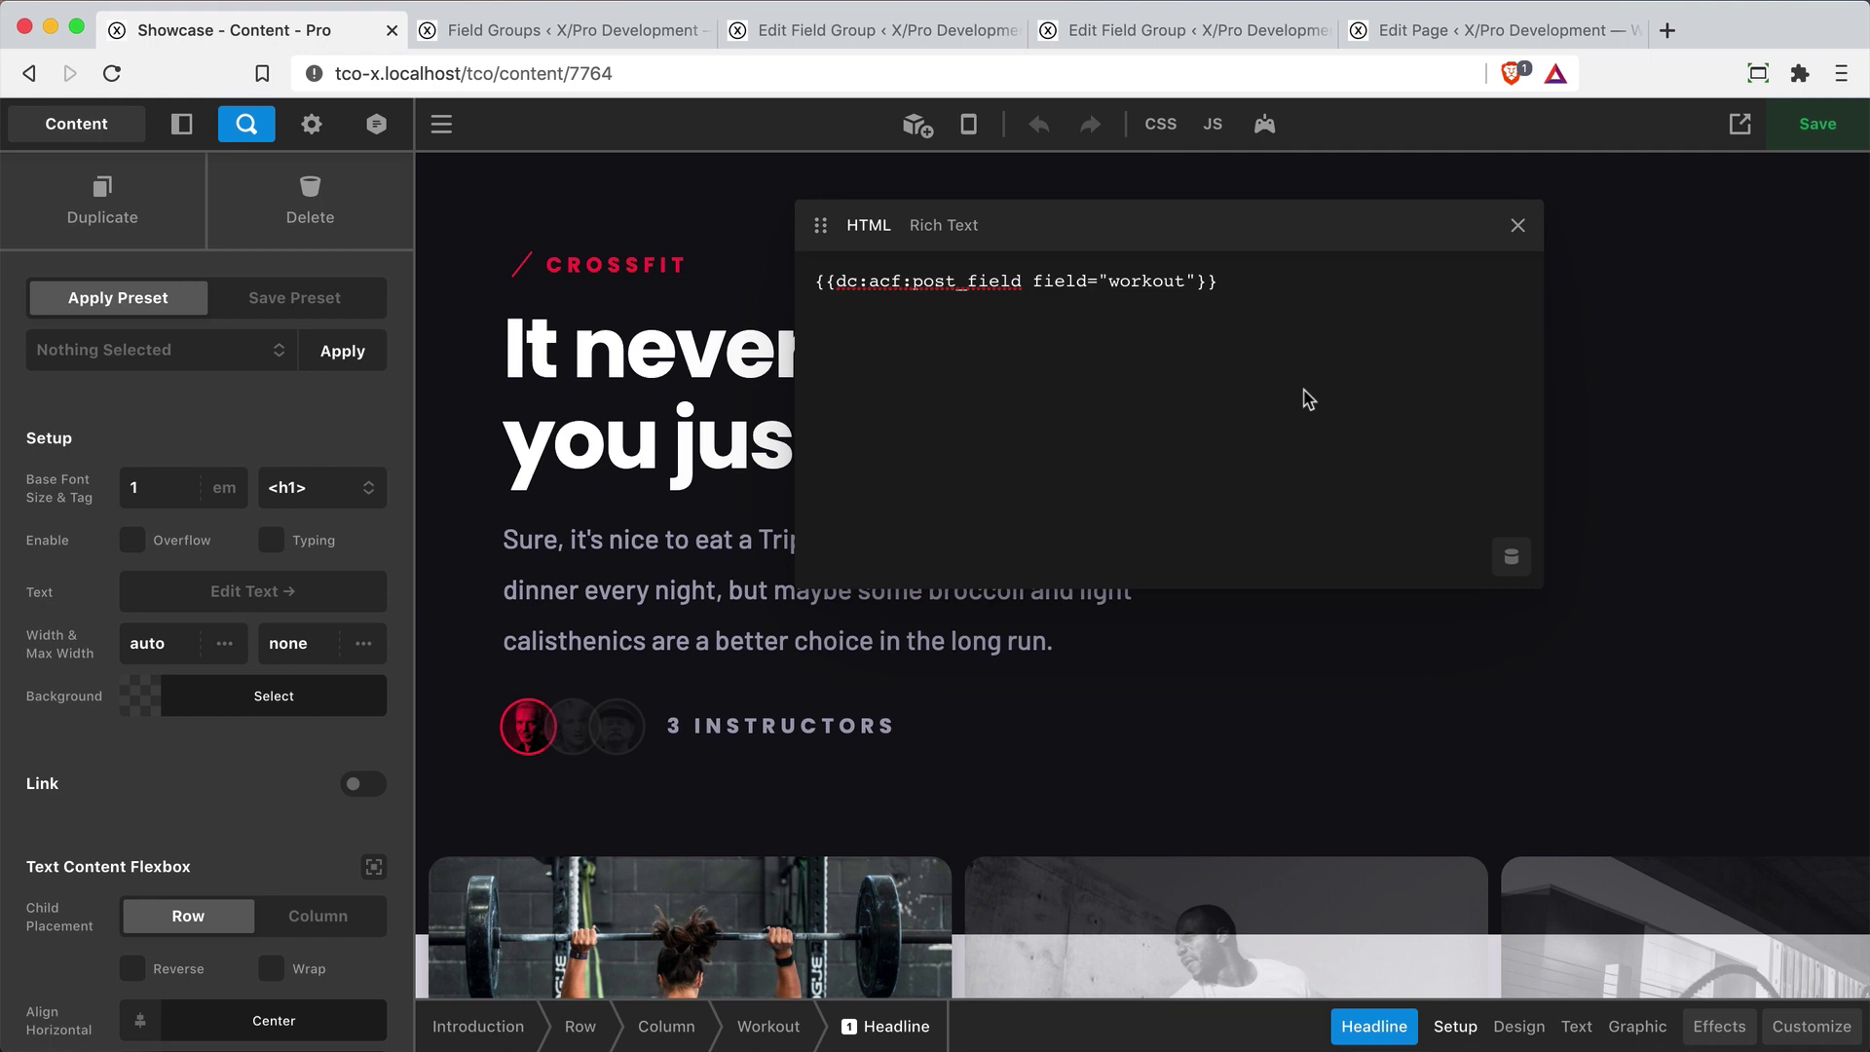
Check the Workout Information field group's location rule and field names against the headline's dynamic content code
key("super+4")
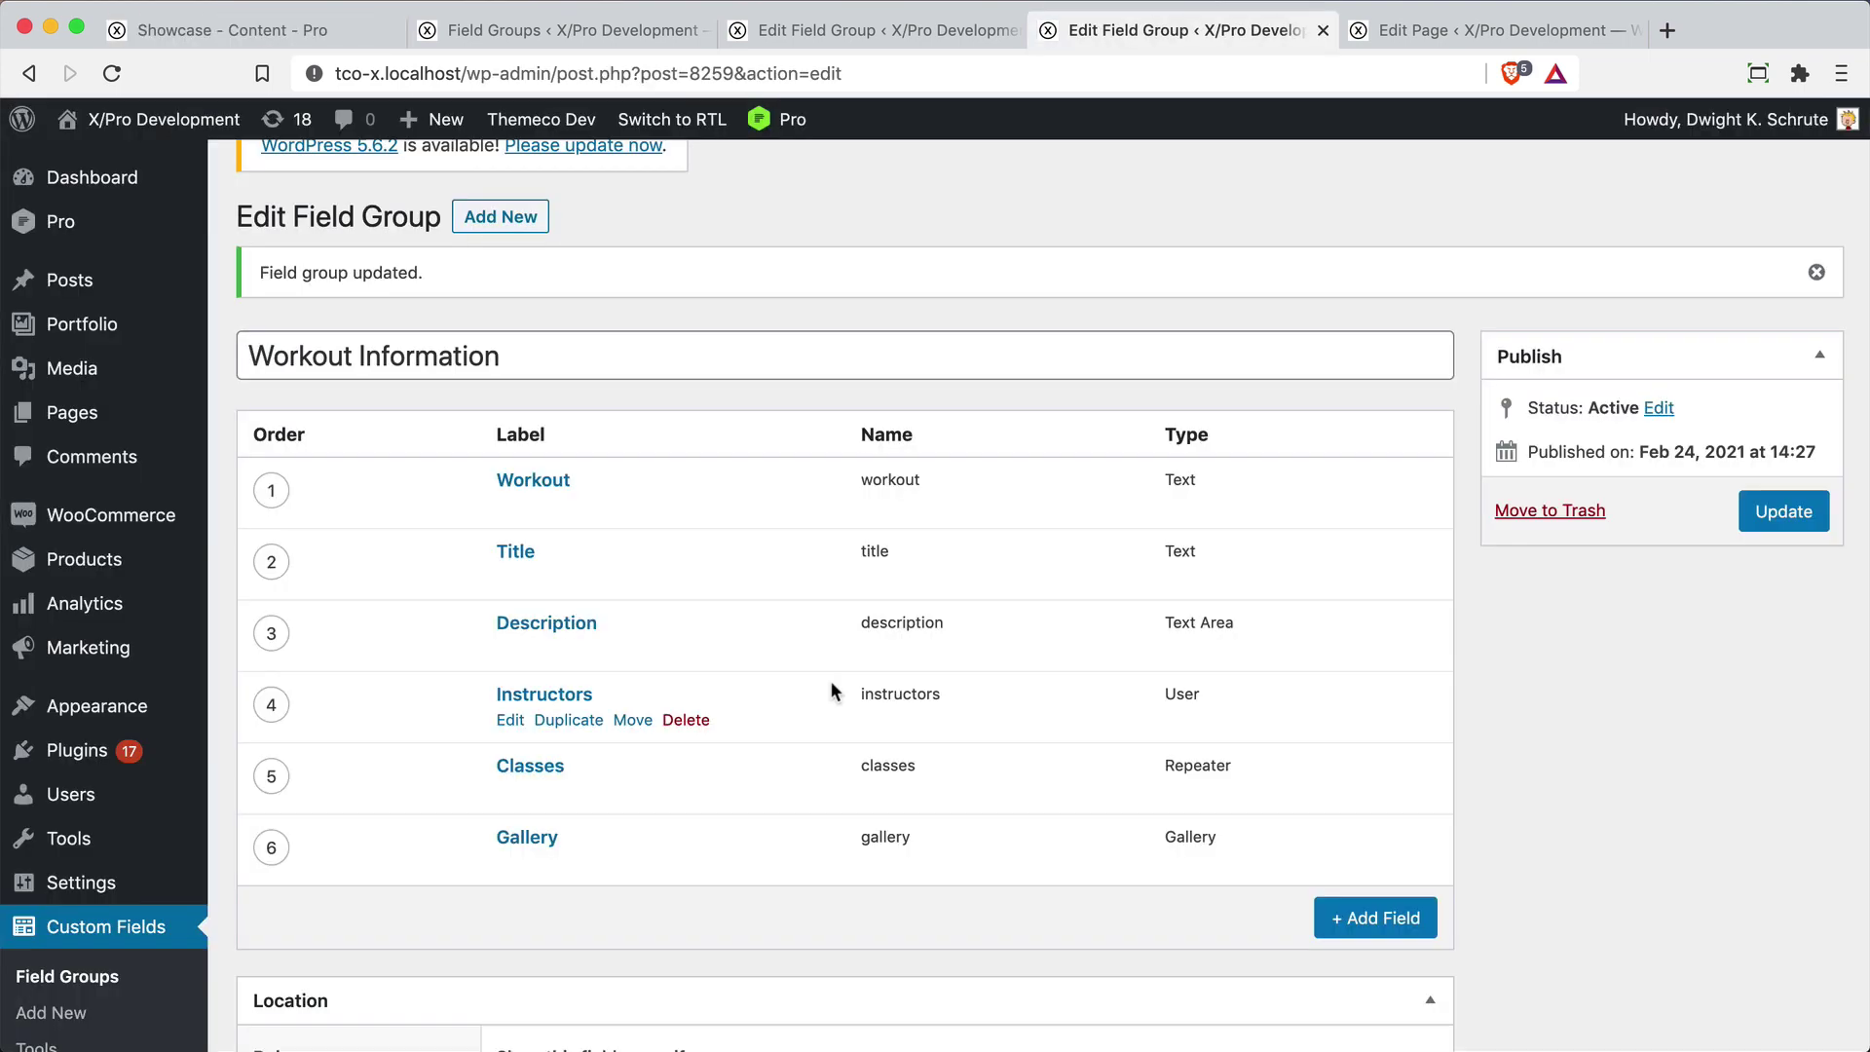
scroll(1268, 646, "down", 5)
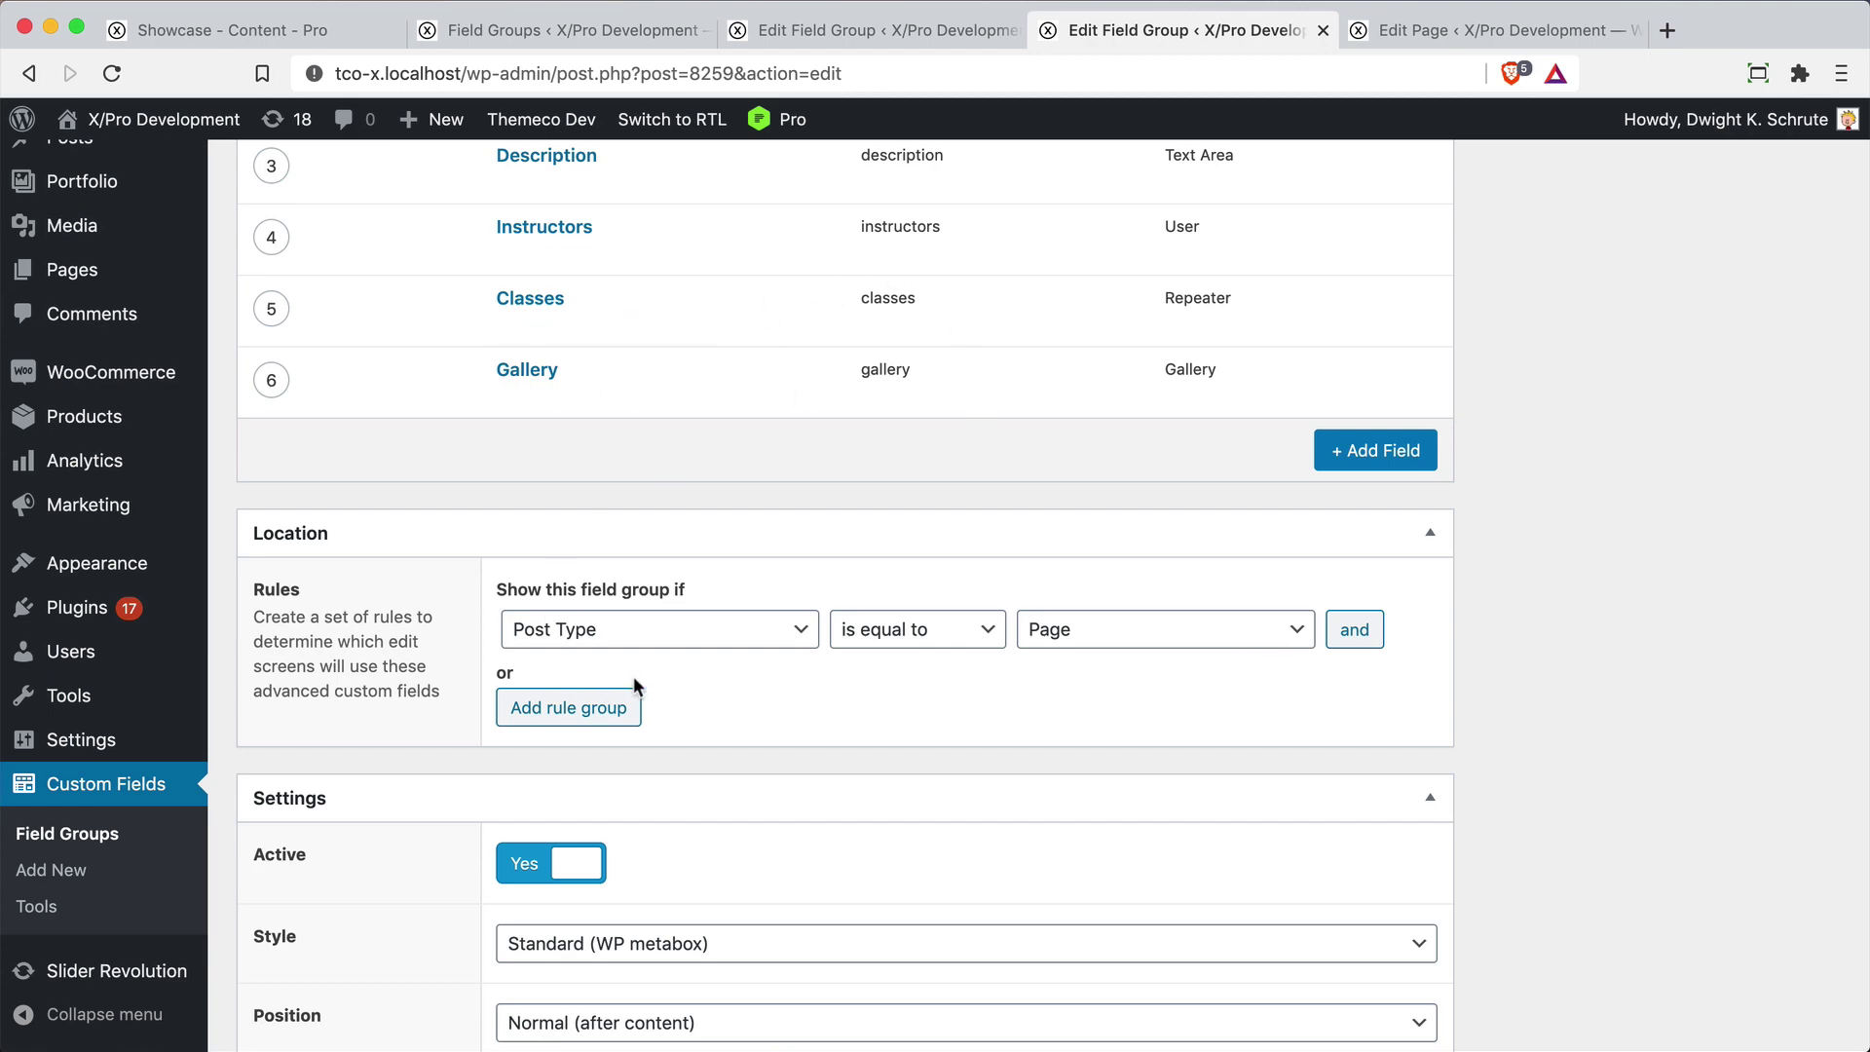
key("super+1")
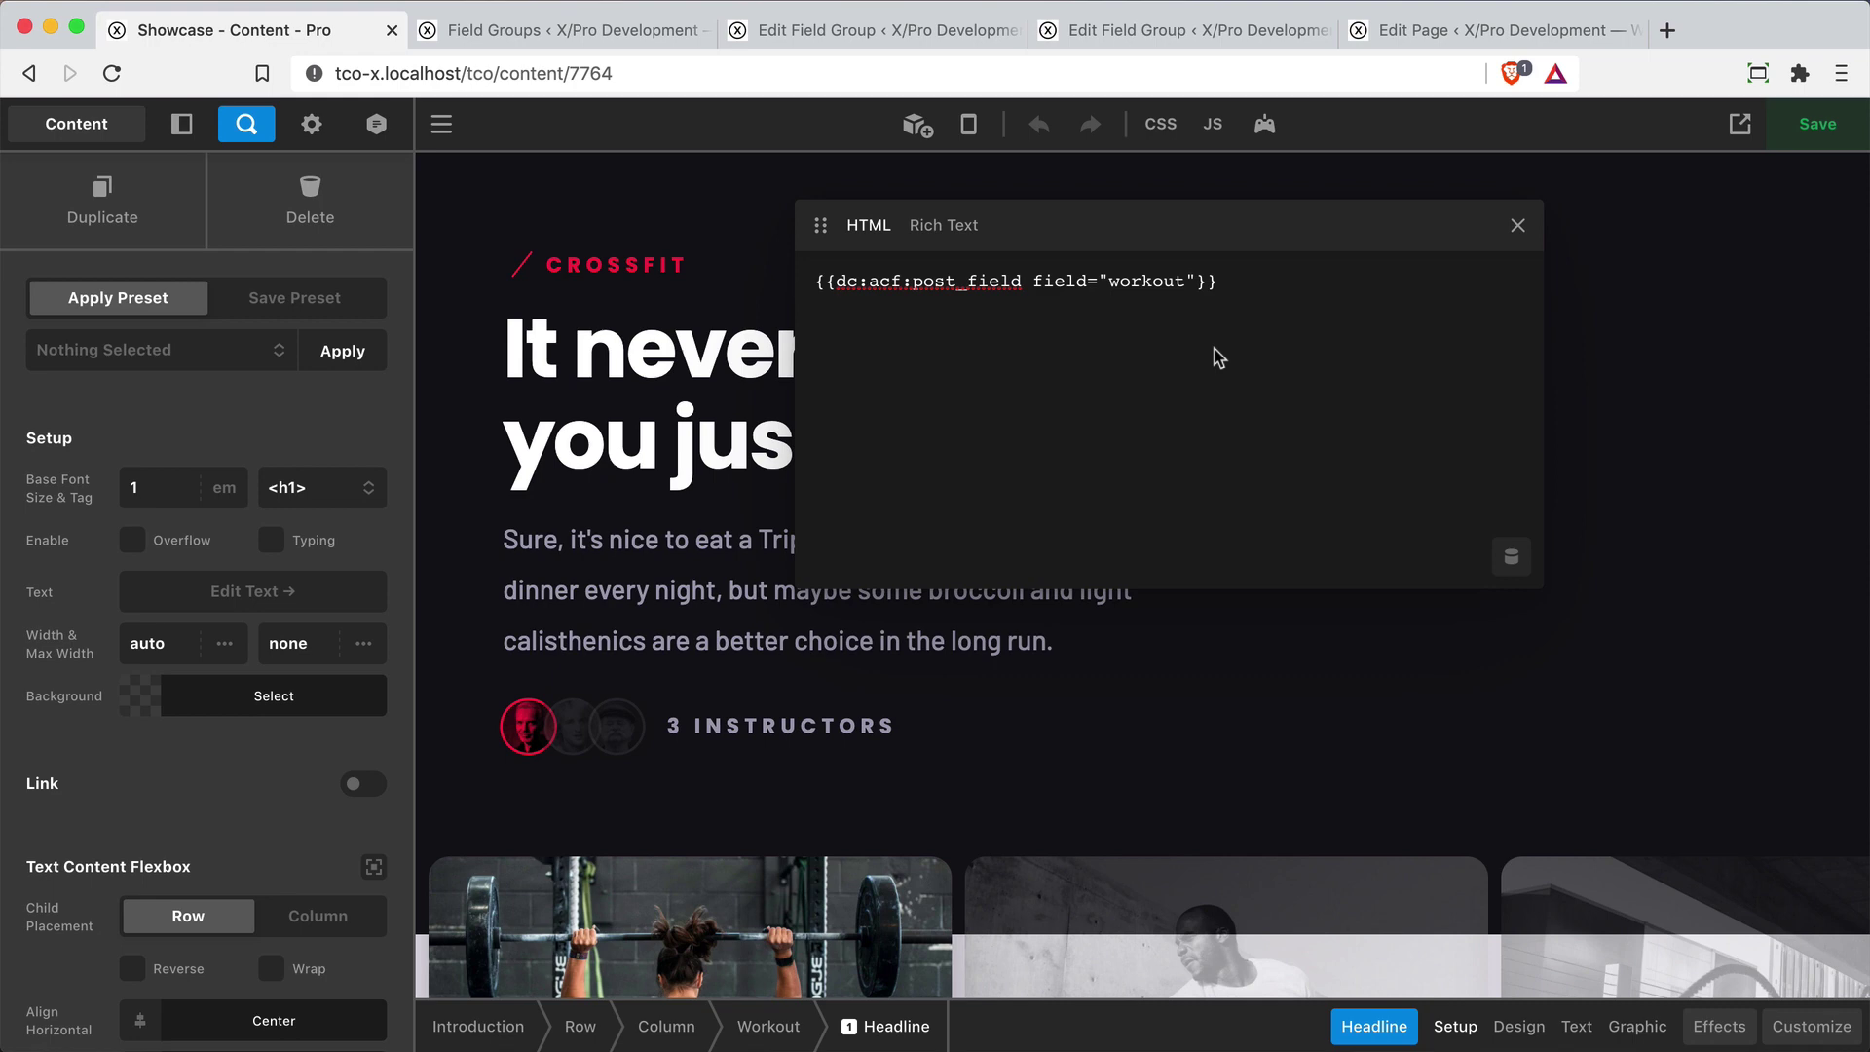
left_click(1202, 29)
scroll(869, 758, "up", 5)
scroll(867, 752, "up", 3)
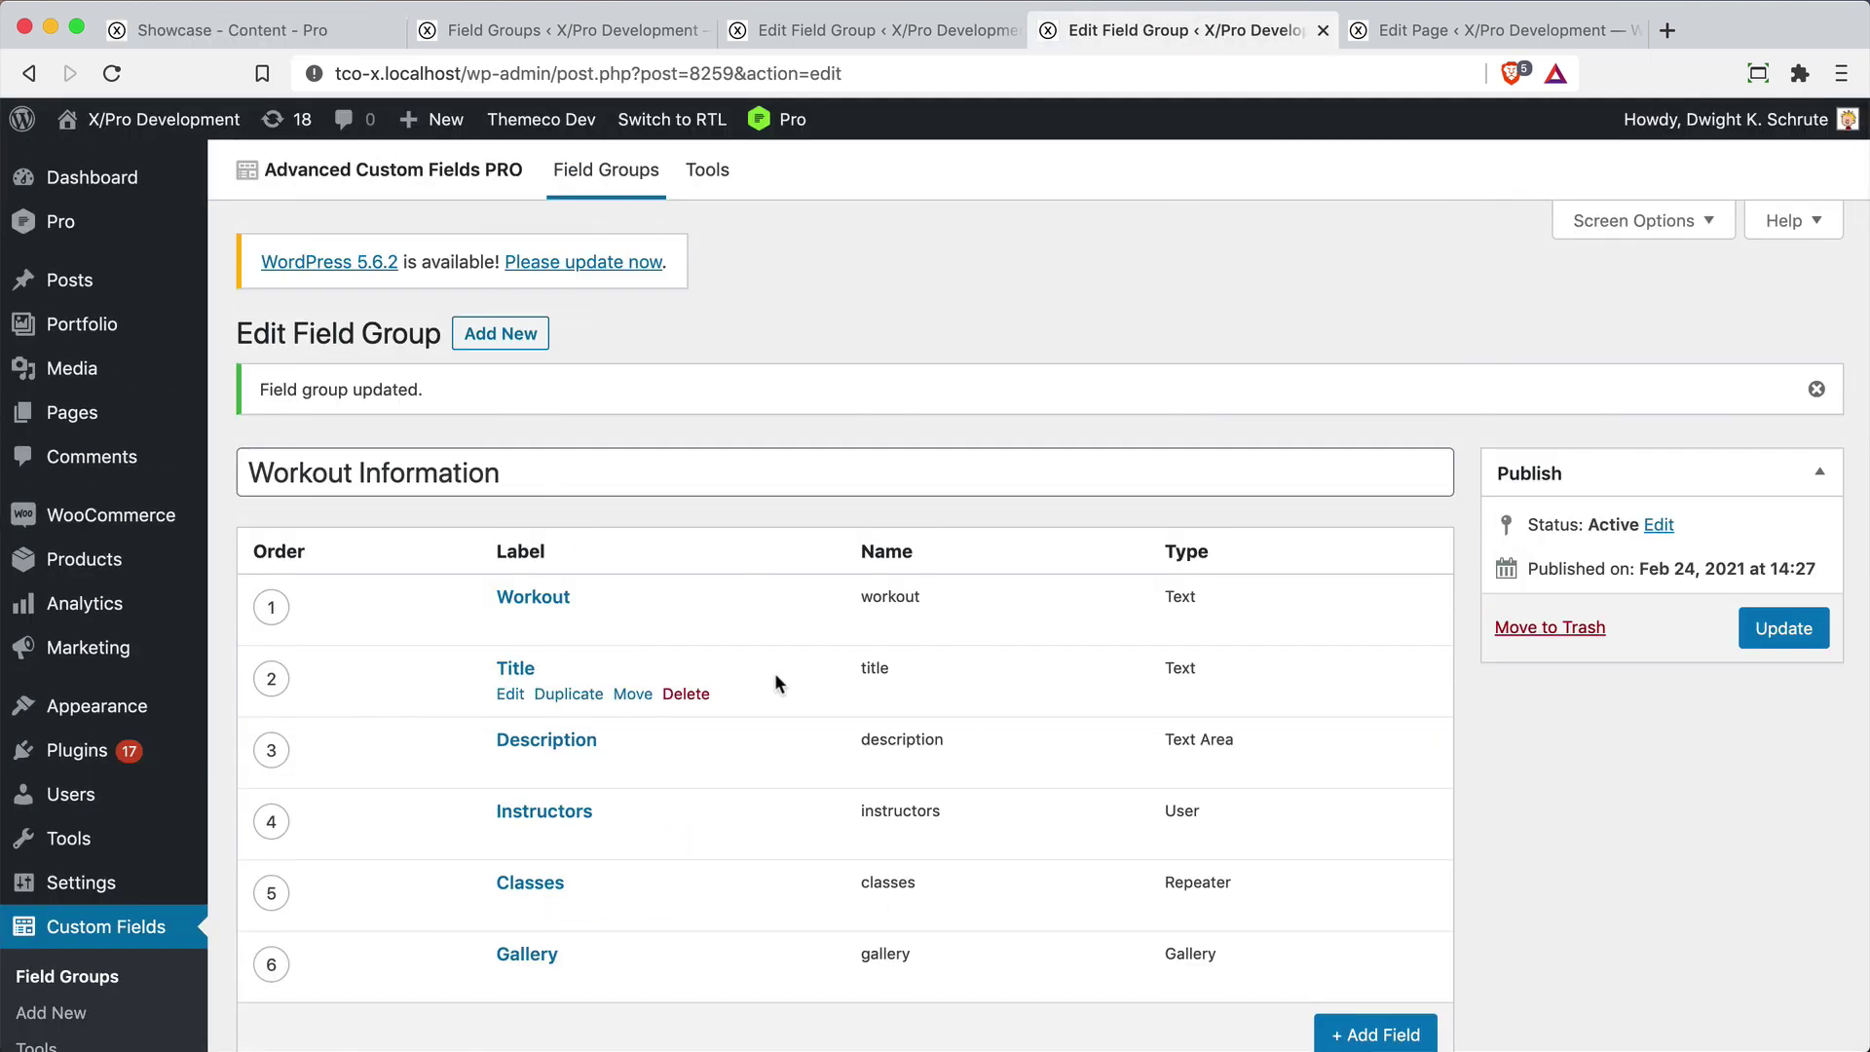
scroll(775, 676, "down", 2)
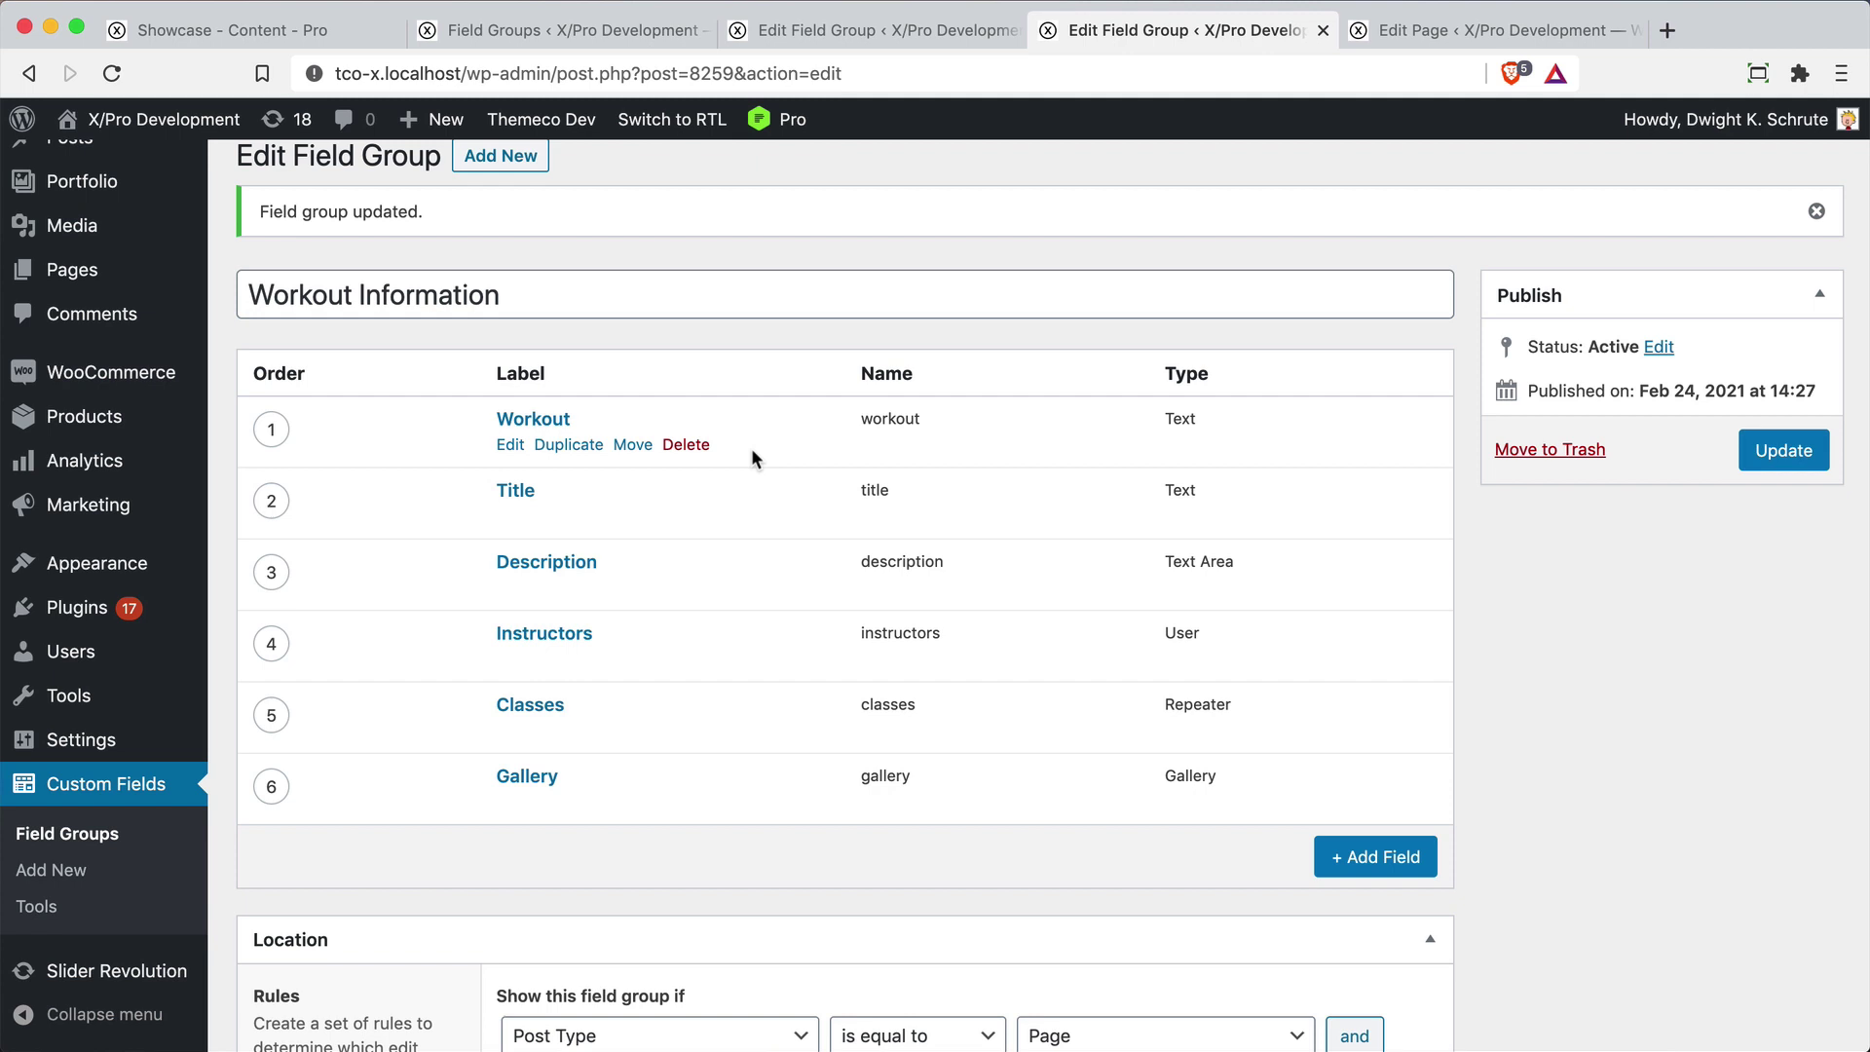
Inspect the Workout field's name and type settings, and shift the headline's HTML editor in the builder farther from the CrossFit headline
left_click(510, 445)
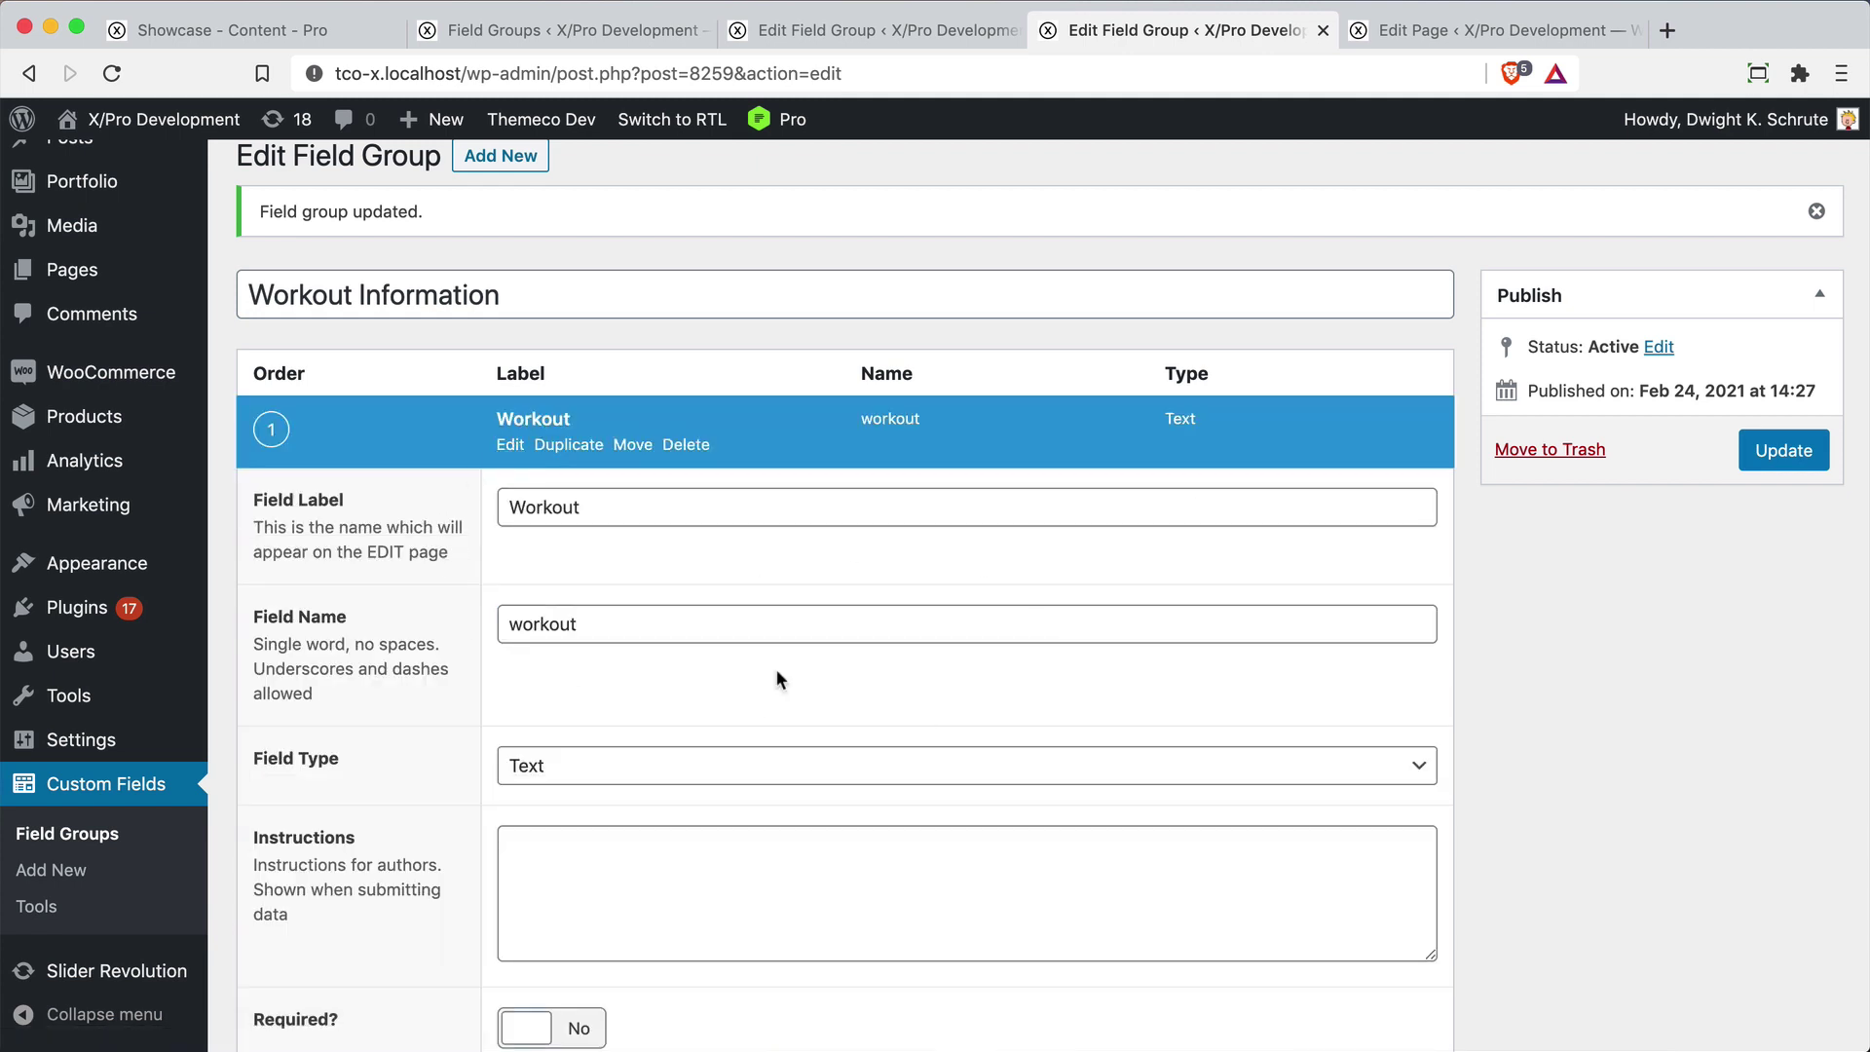
scroll(779, 669, "down", 3)
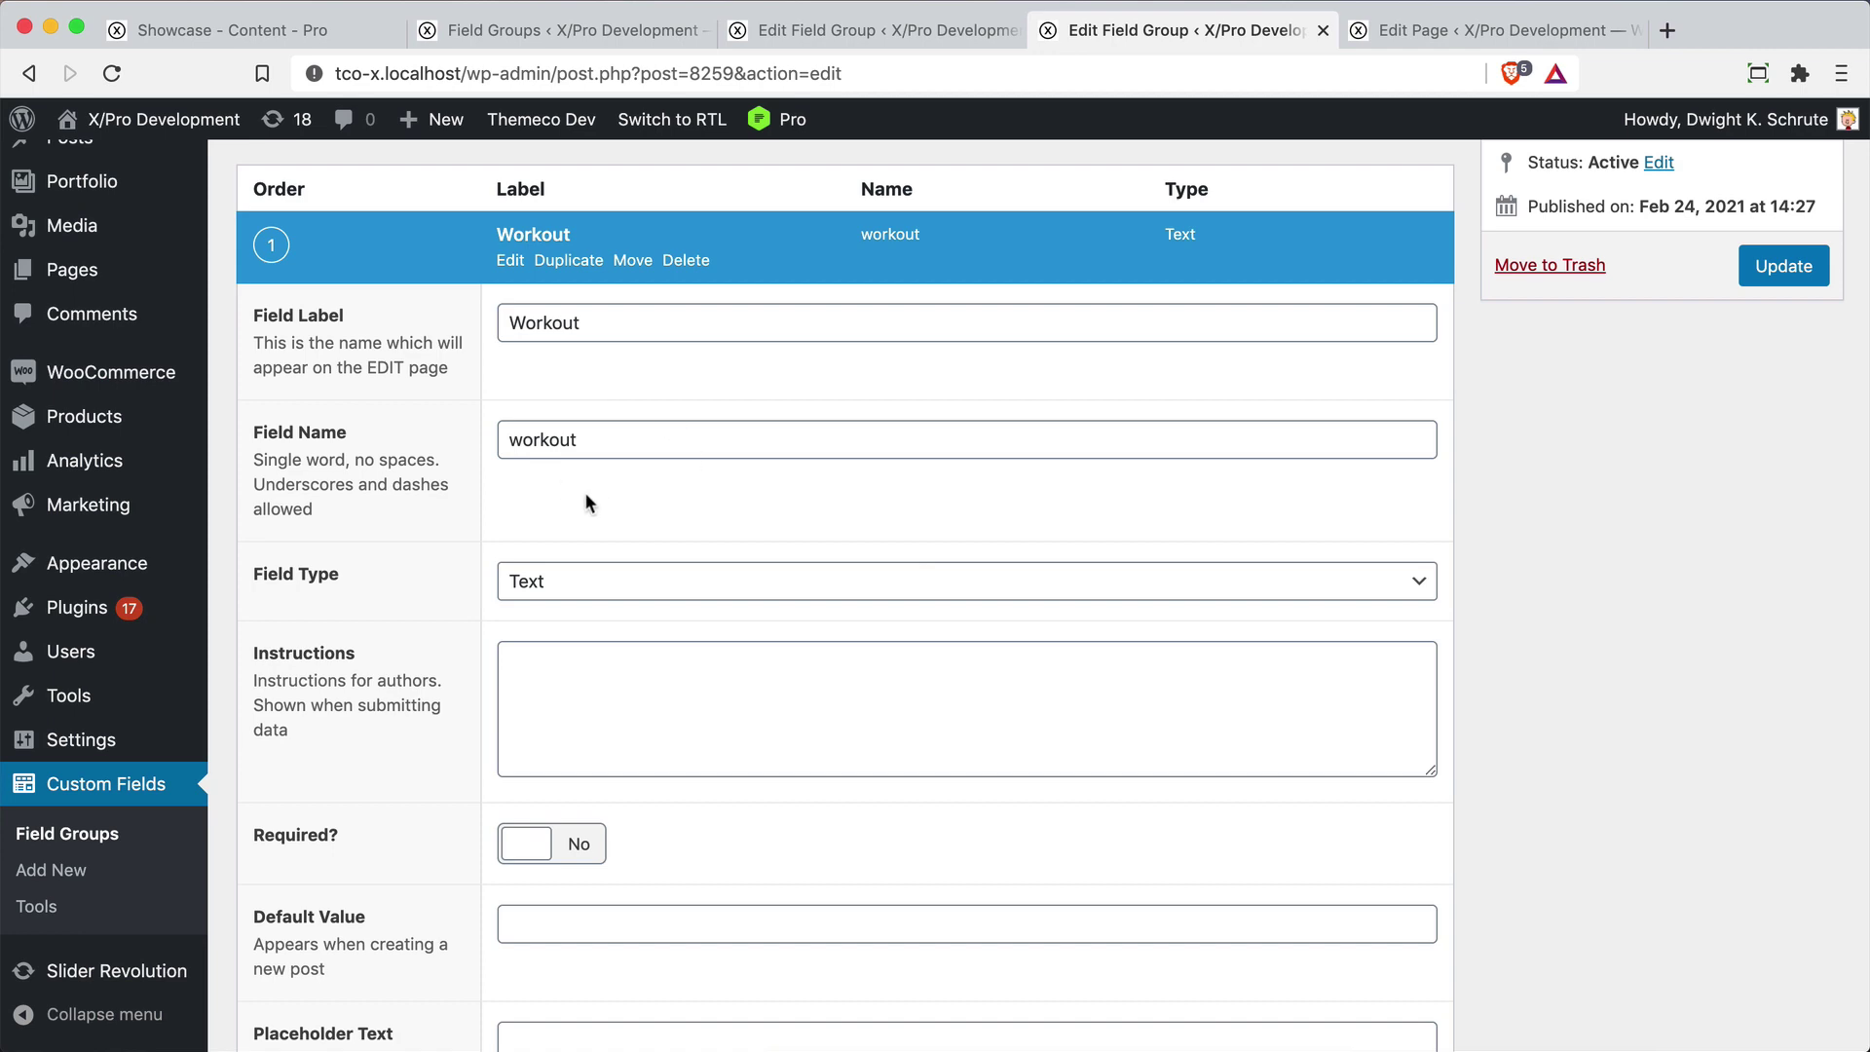
key("super+1")
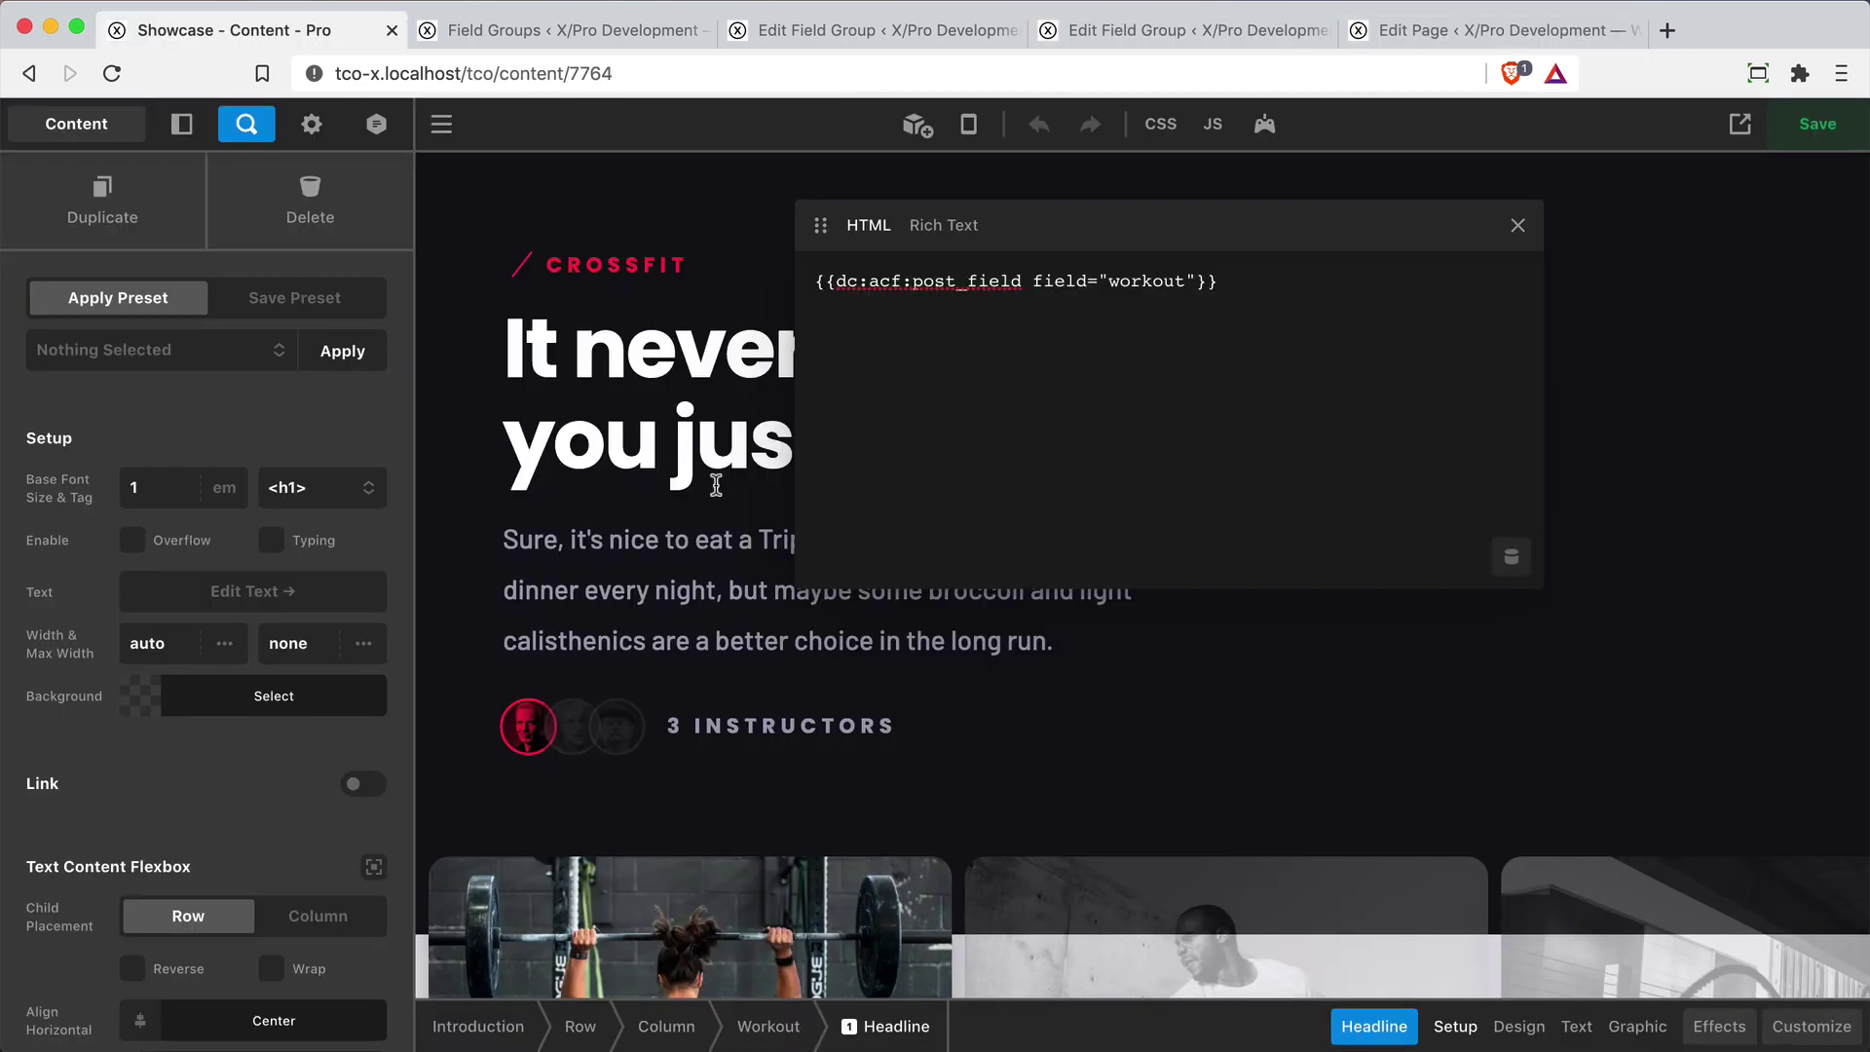
left_click_drag(1137, 236, 1322, 236)
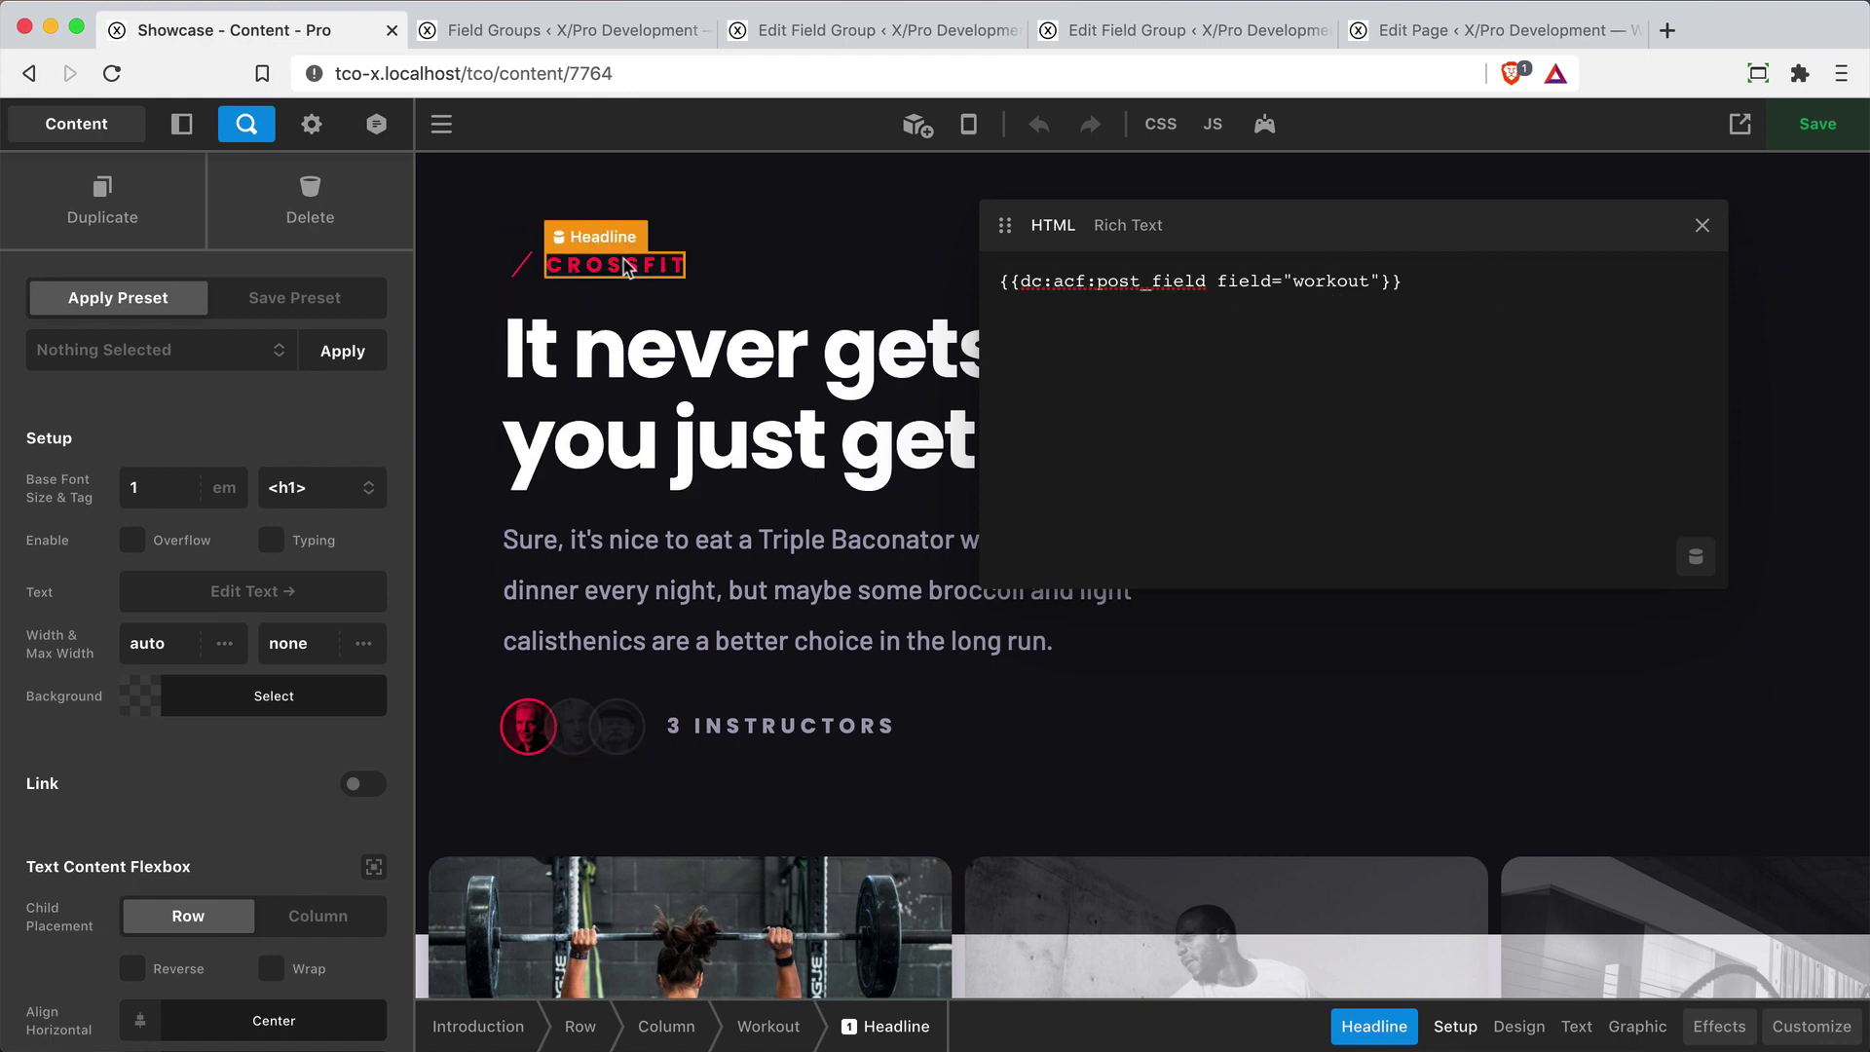
Clear the workout dynamic content code from the CrossFit headline's HTML text
double_click(1350, 283)
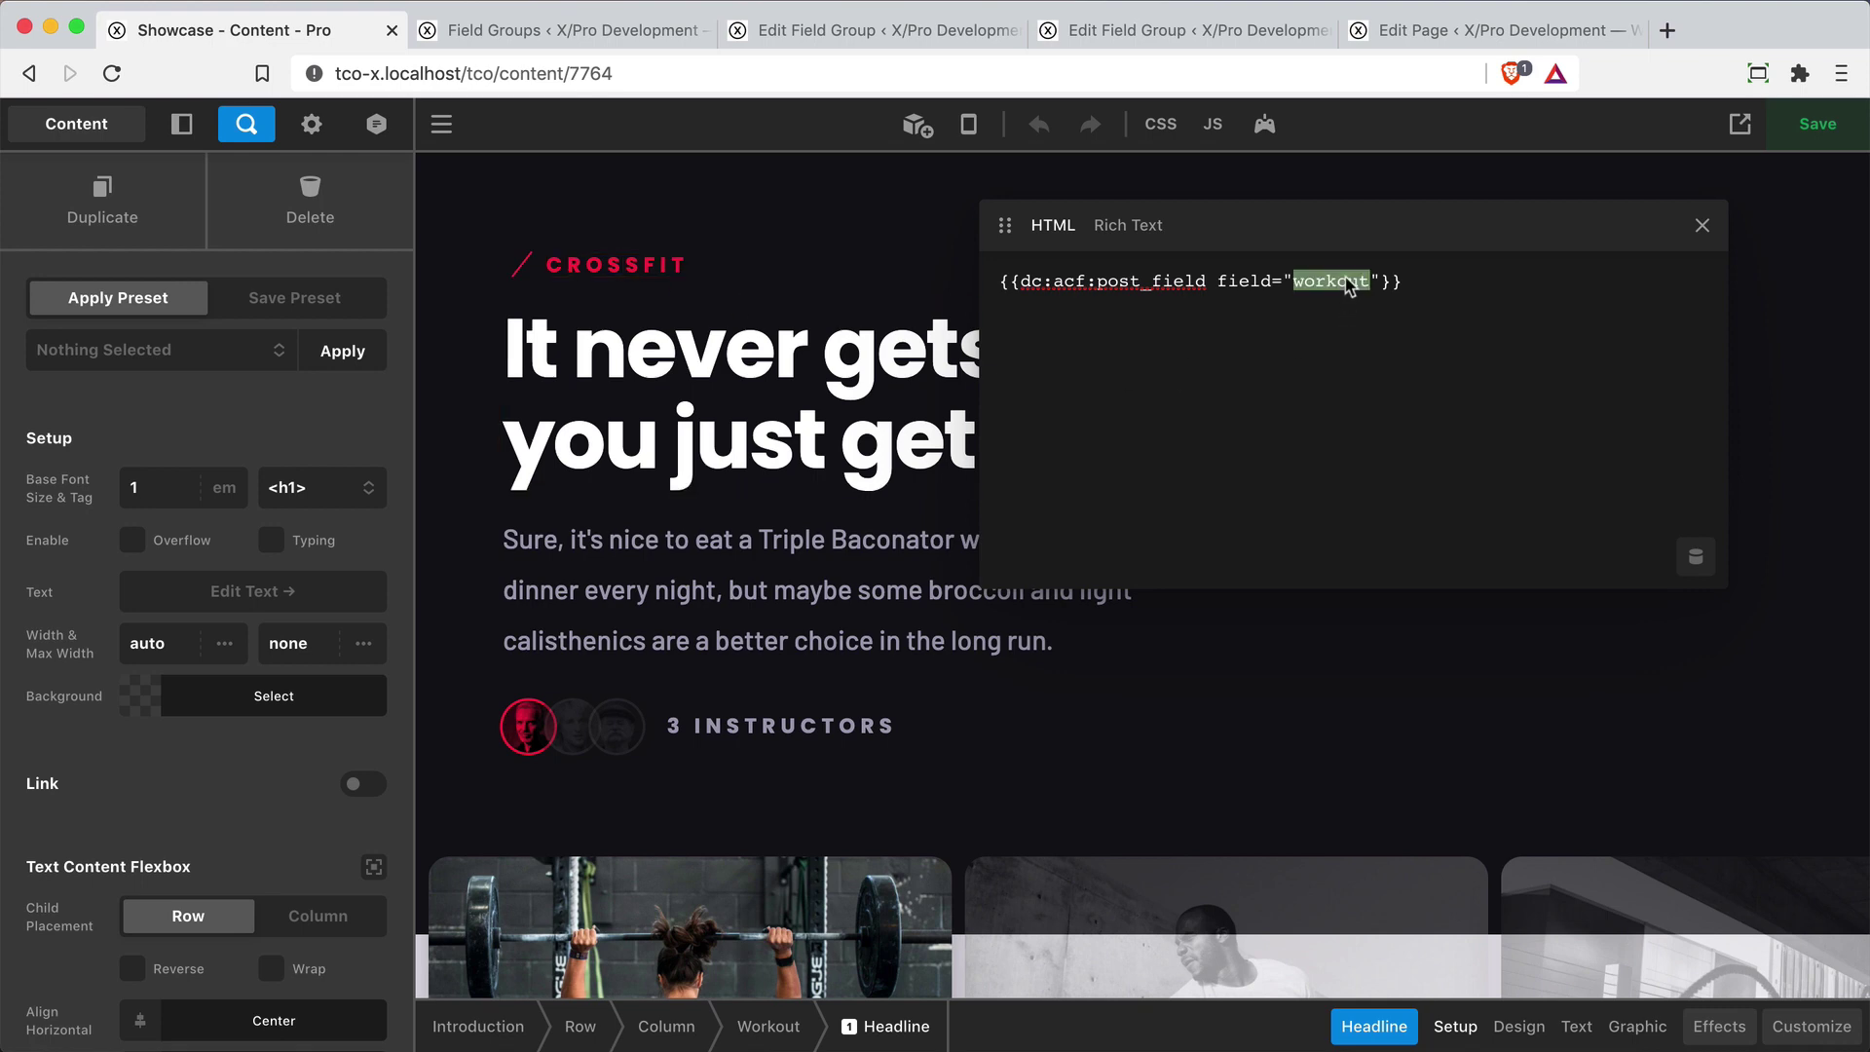
left_click(1522, 341)
key("ctrl+a")
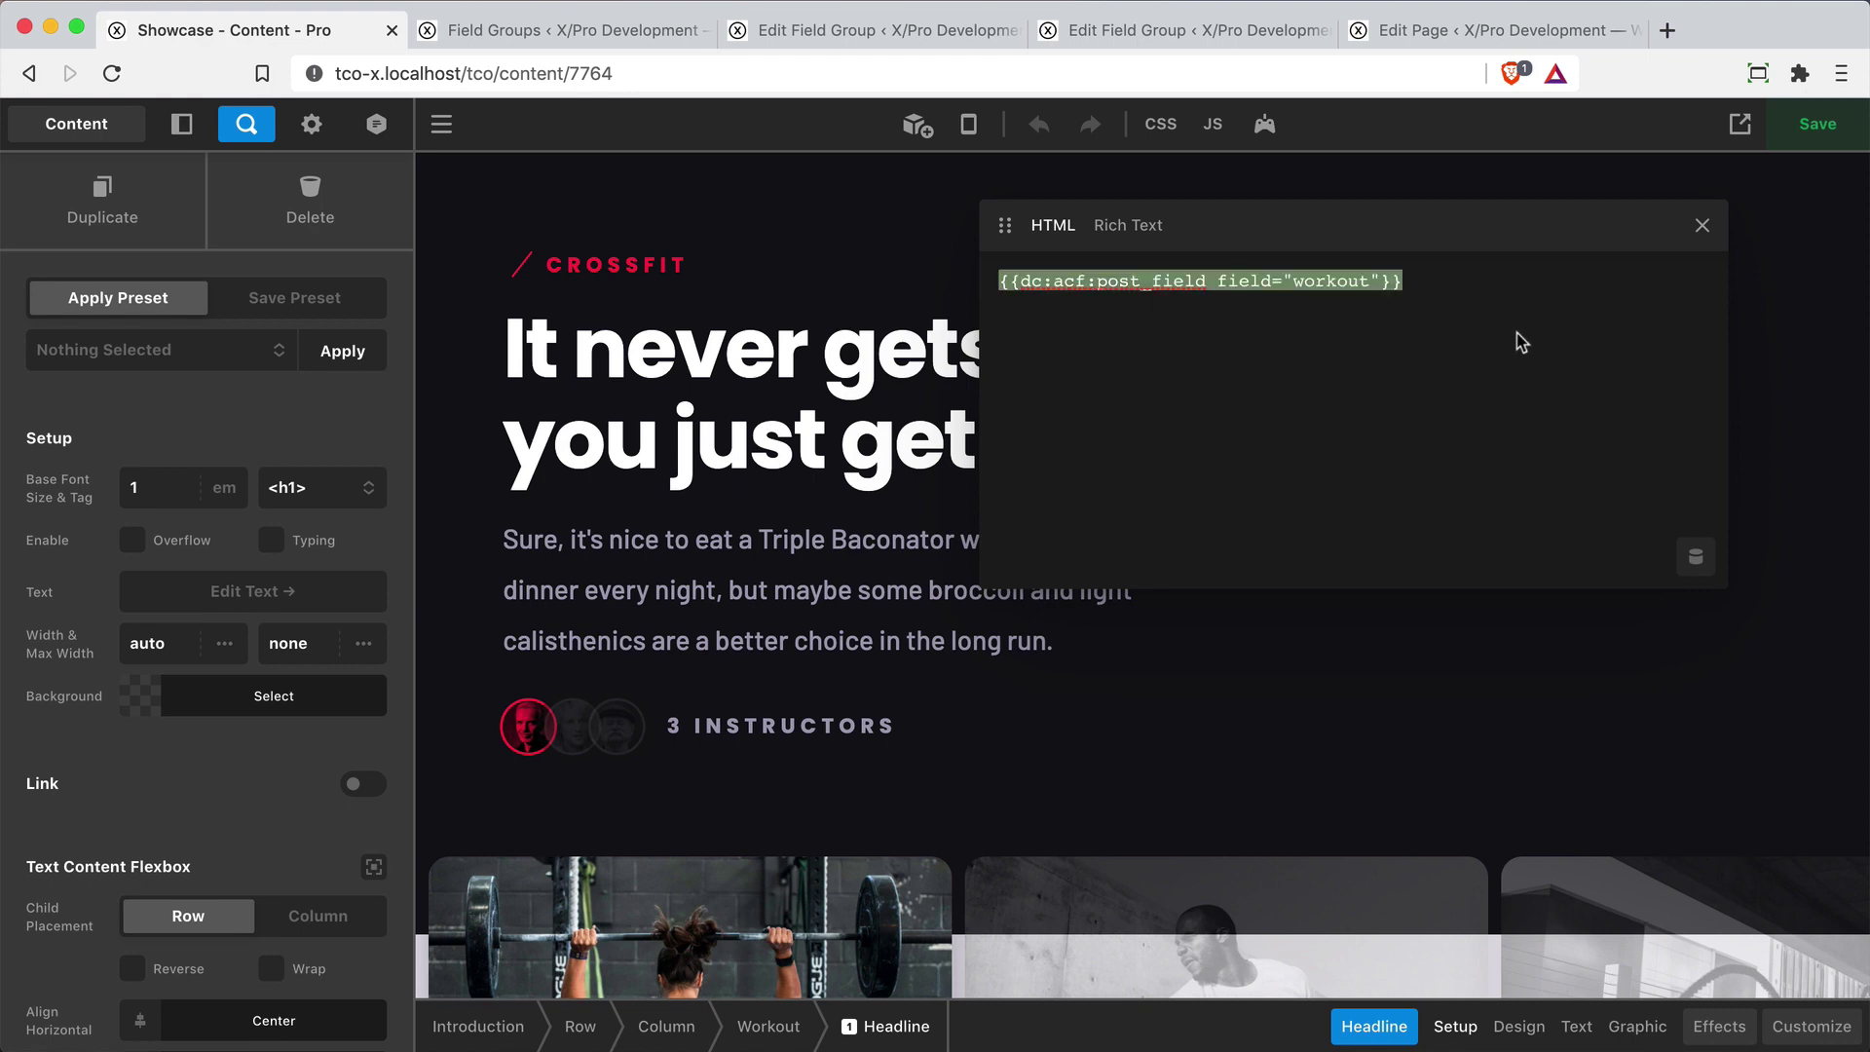
key("BackSpace")
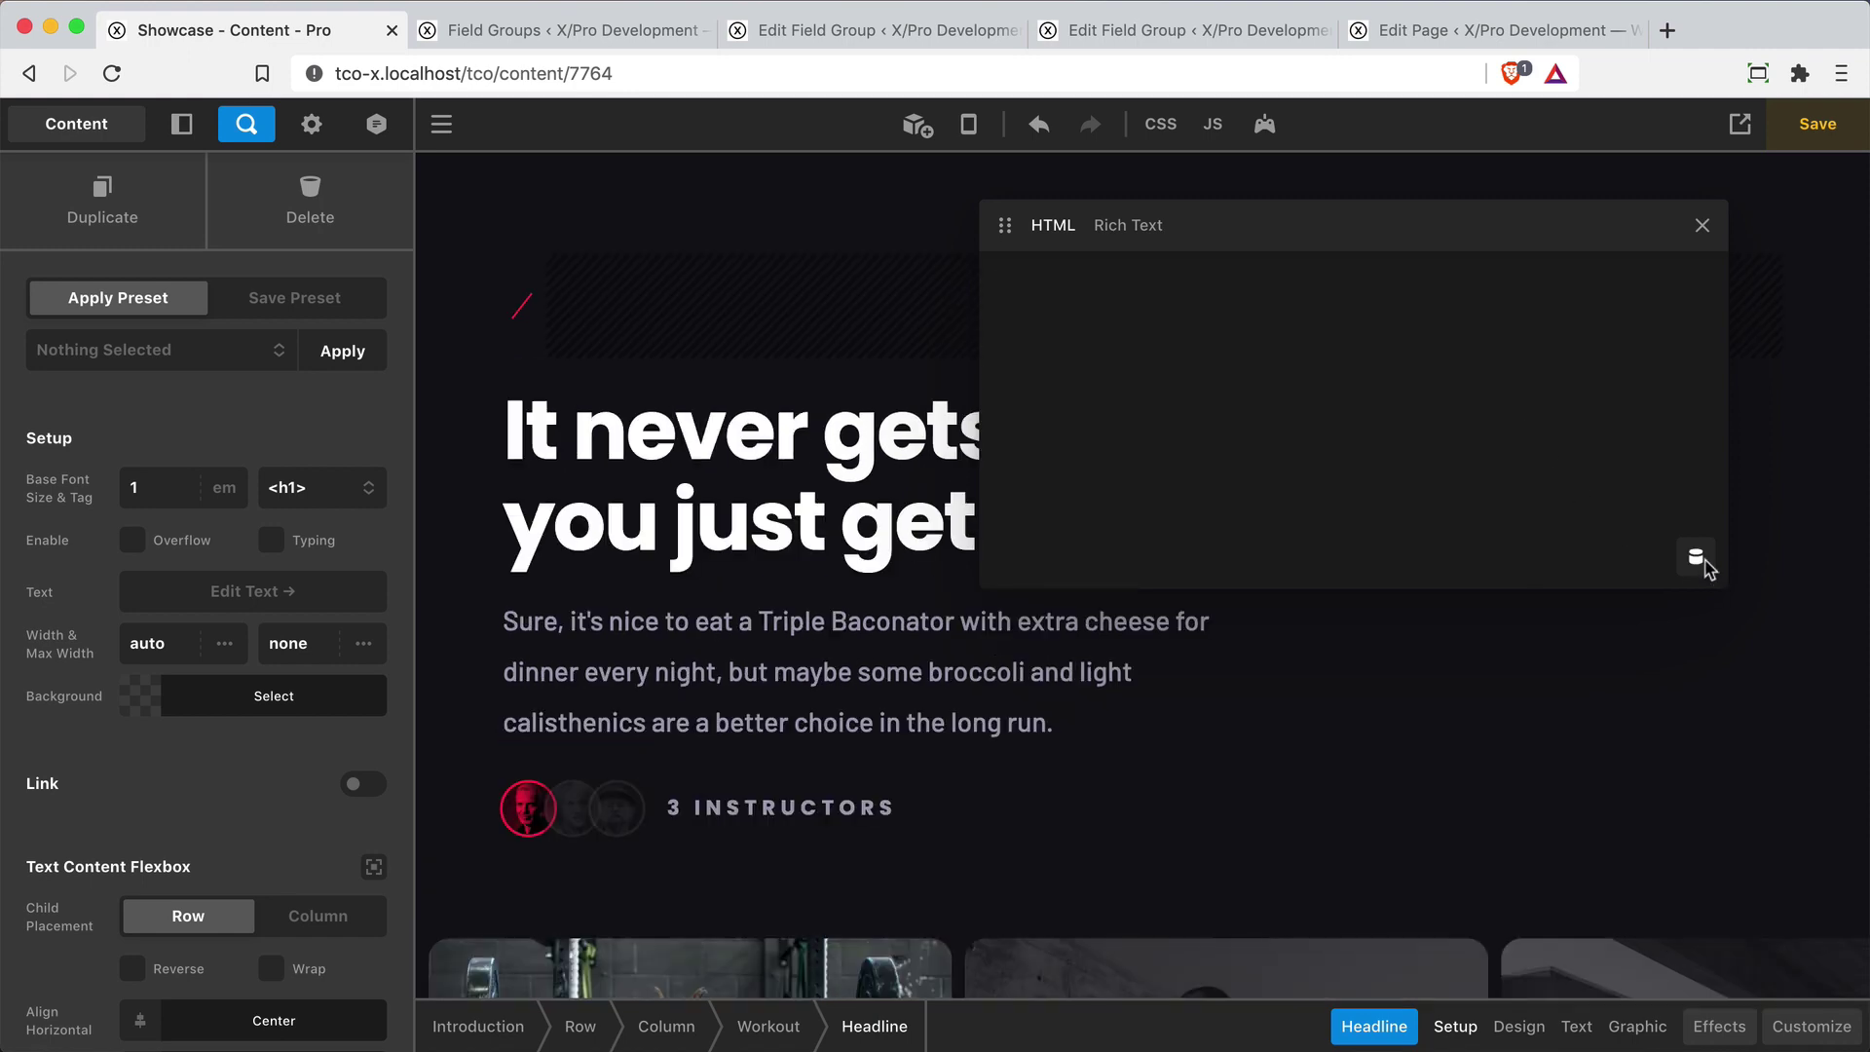
Search the dynamic content options for "acf", and review the listed field sources alongside the Workout field's settings
left_click(1698, 558)
type("a")
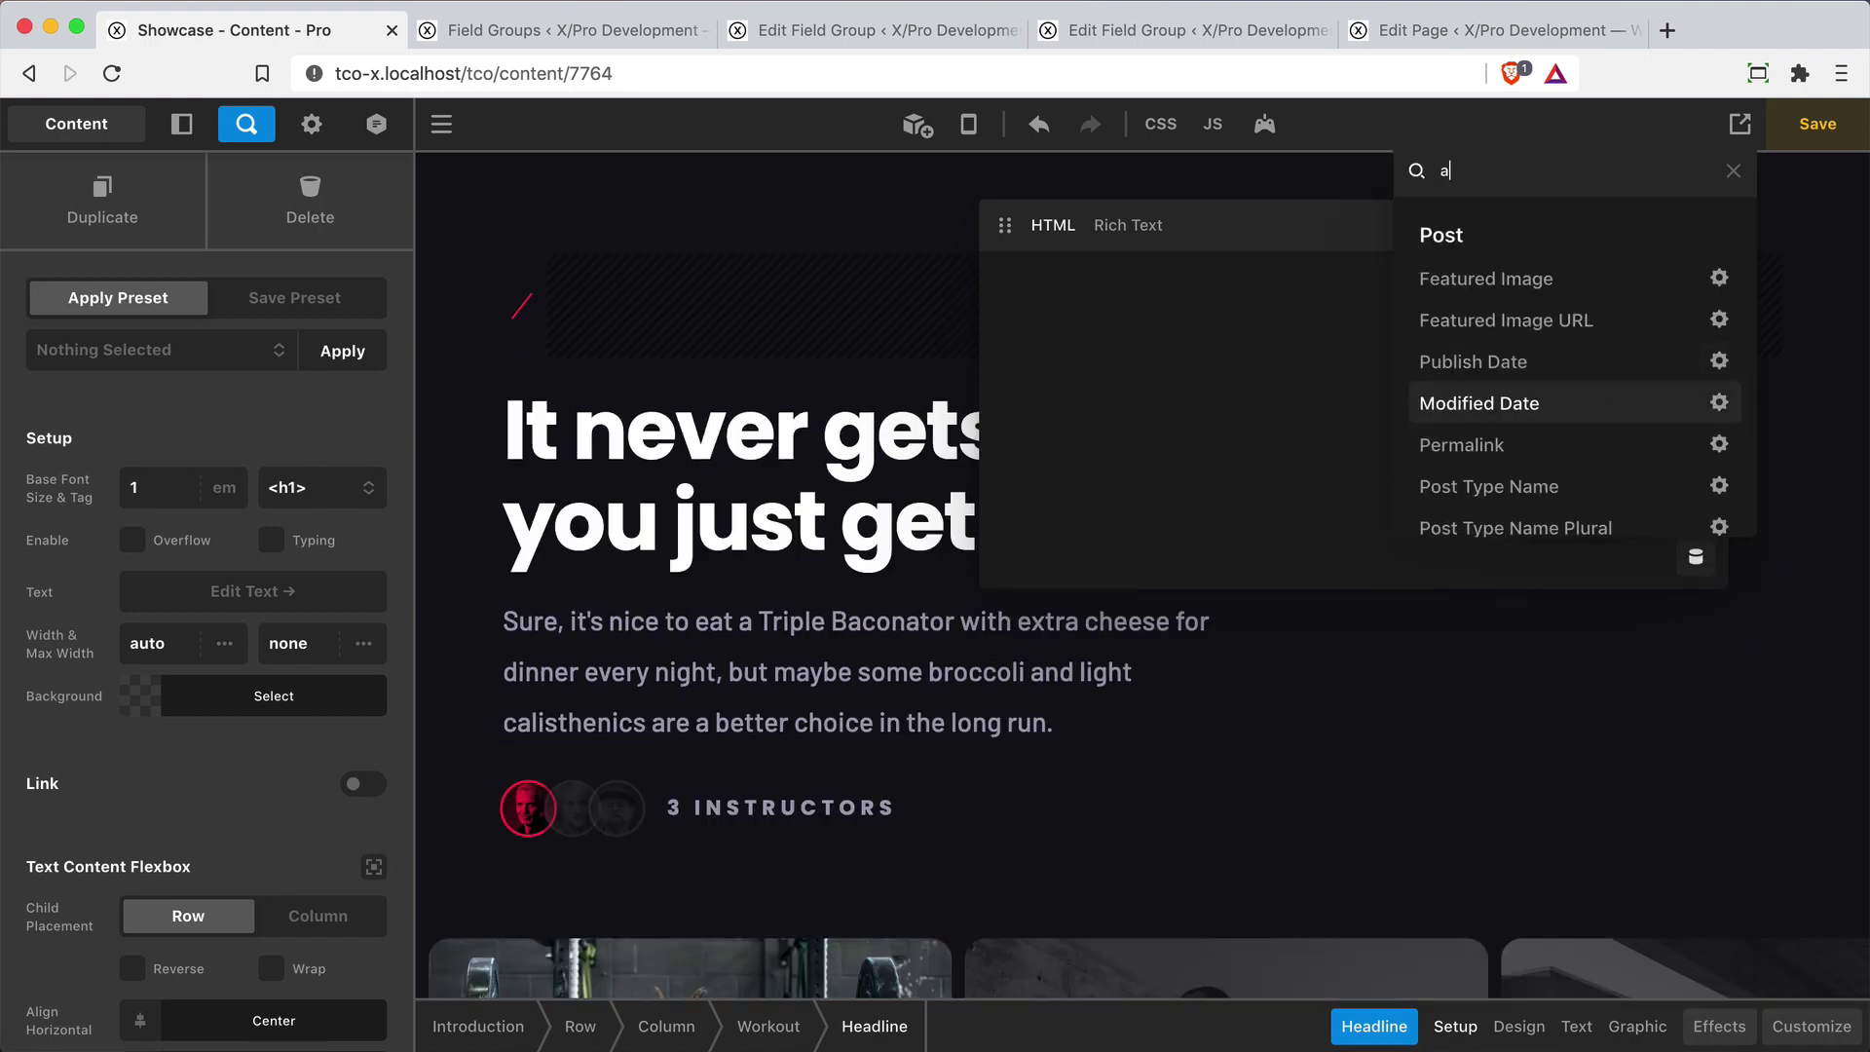
type("cf")
scroll(1549, 378, "down", 3)
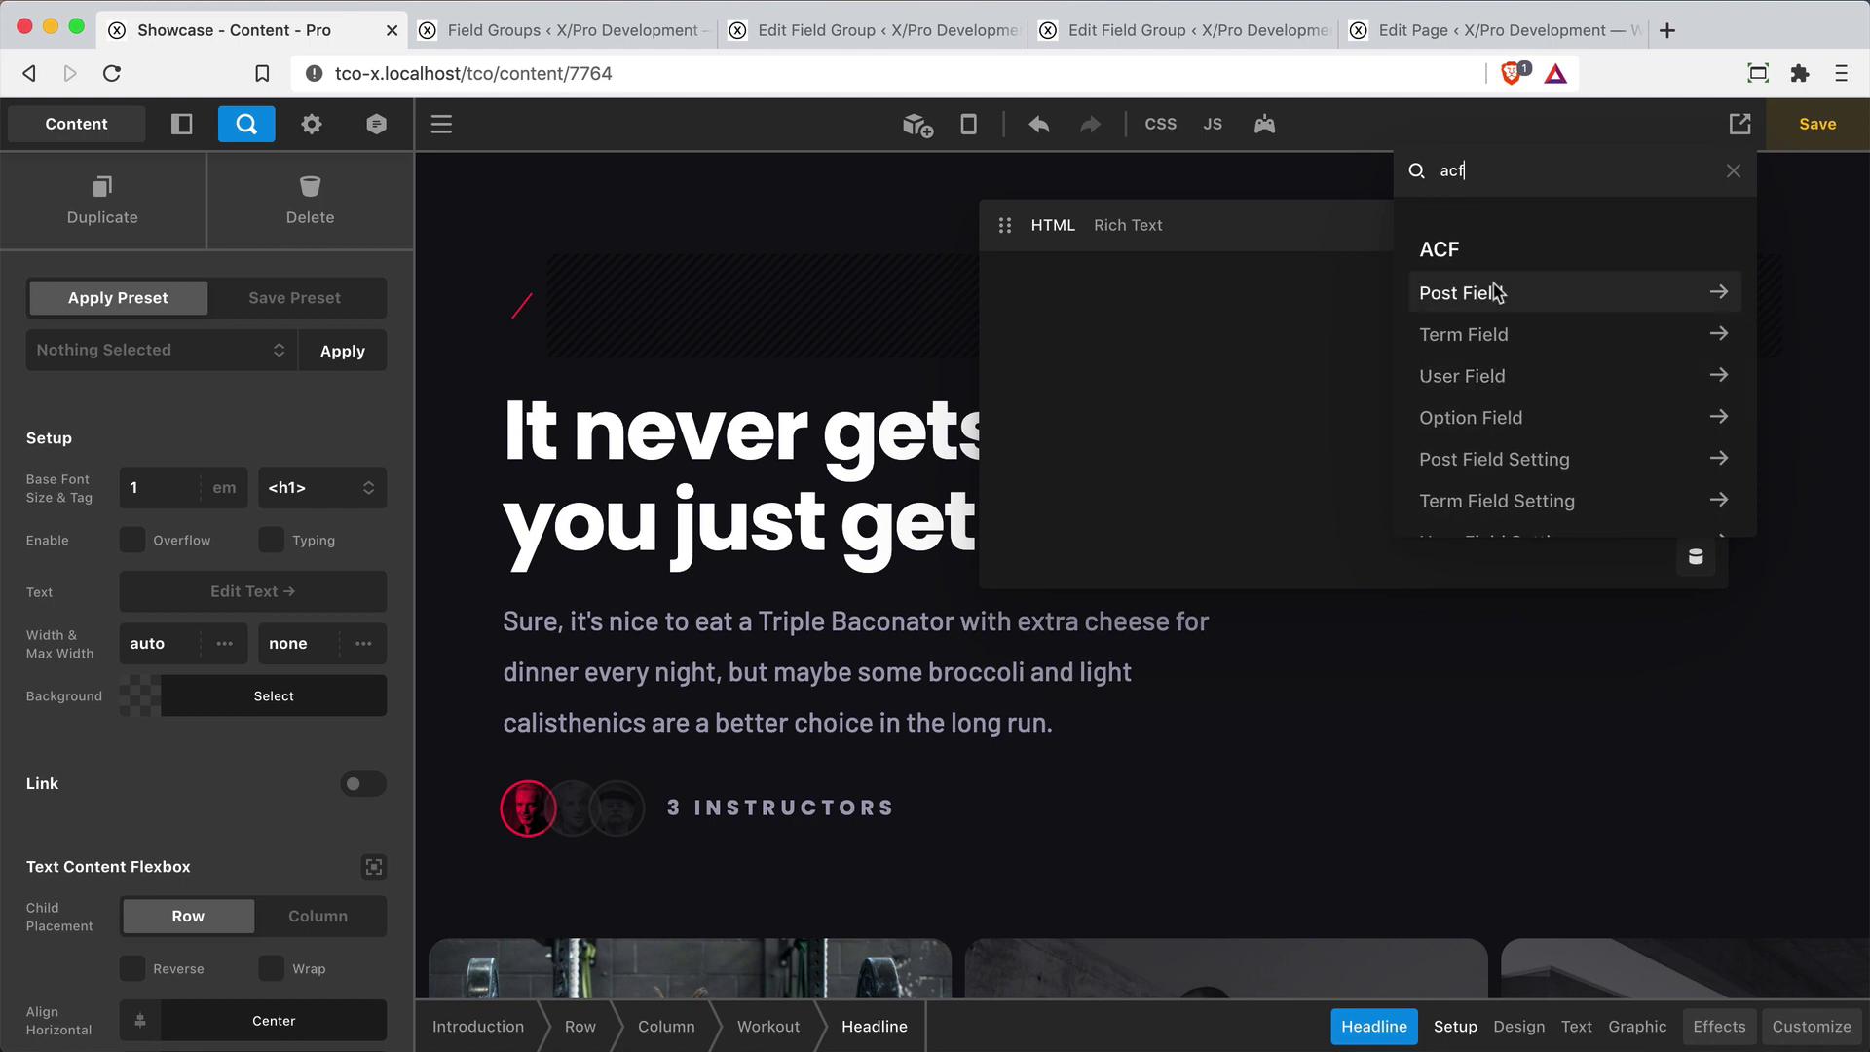
scroll(1496, 293, "down", 3)
scroll(1497, 292, "up", 3)
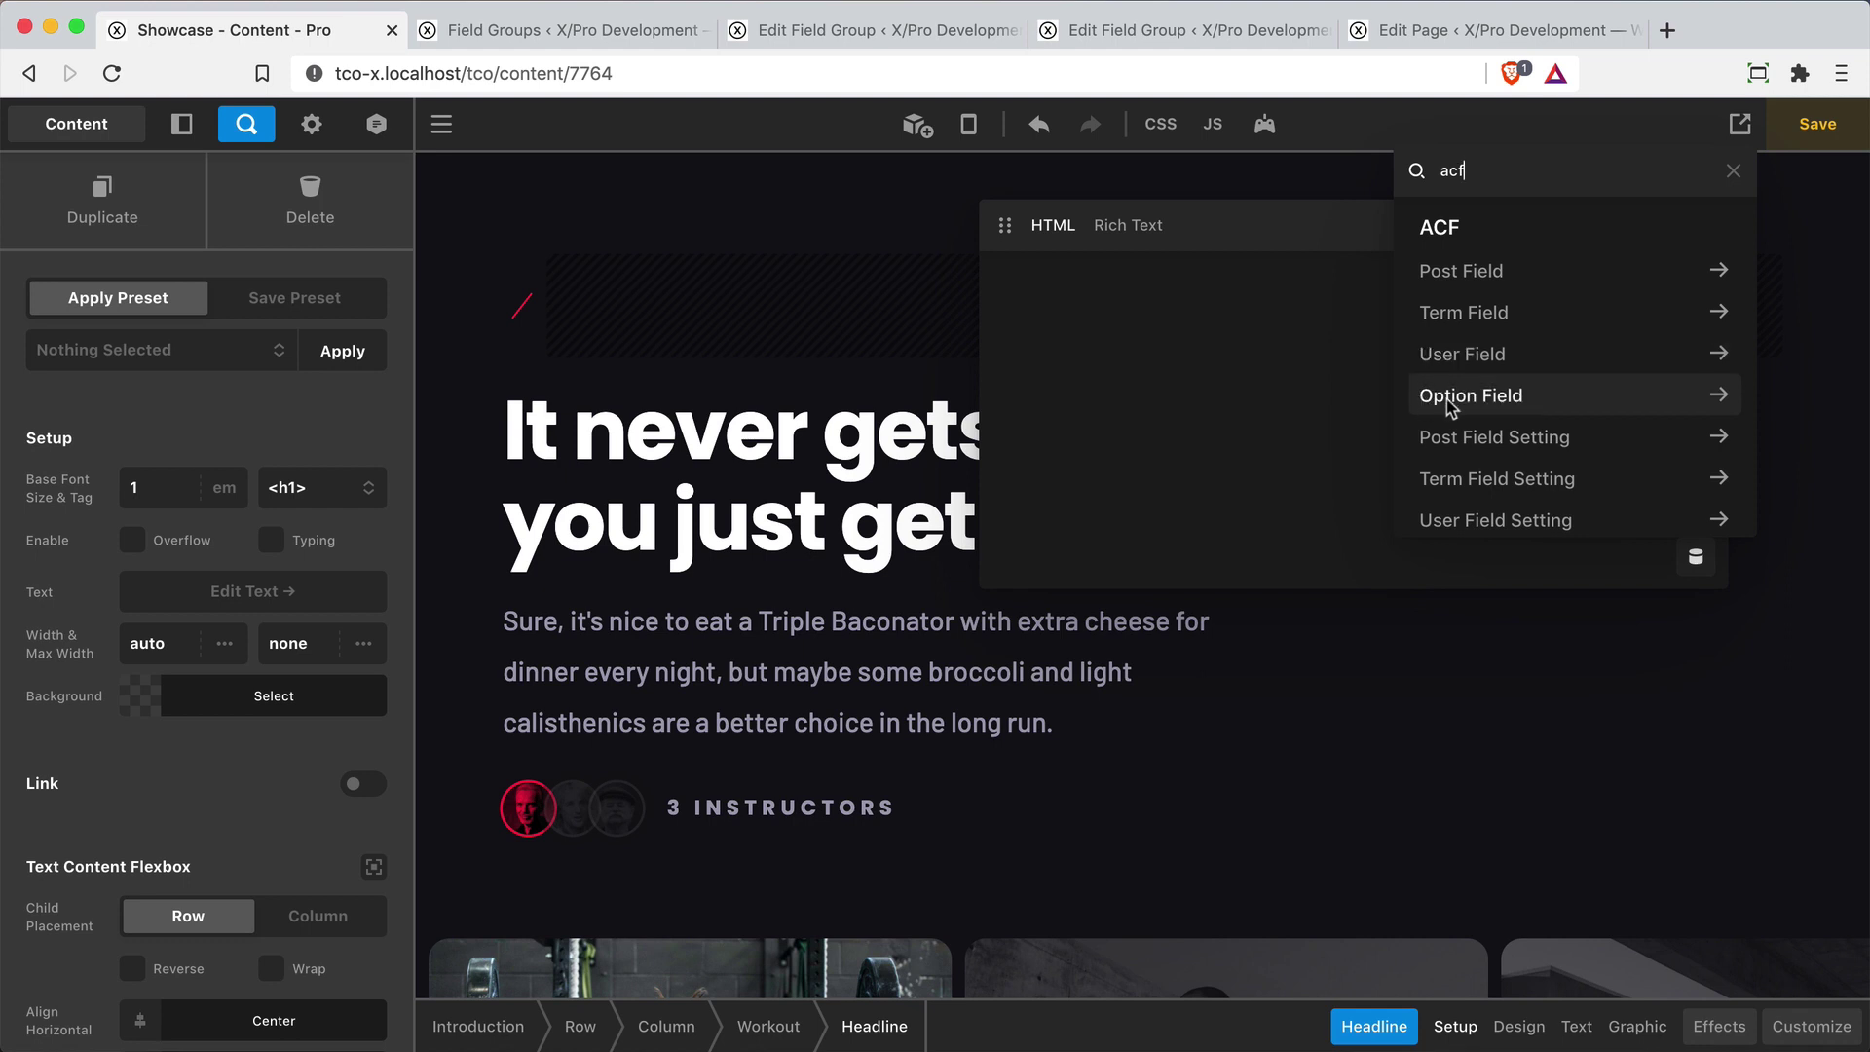
scroll(1449, 404, "down", 2)
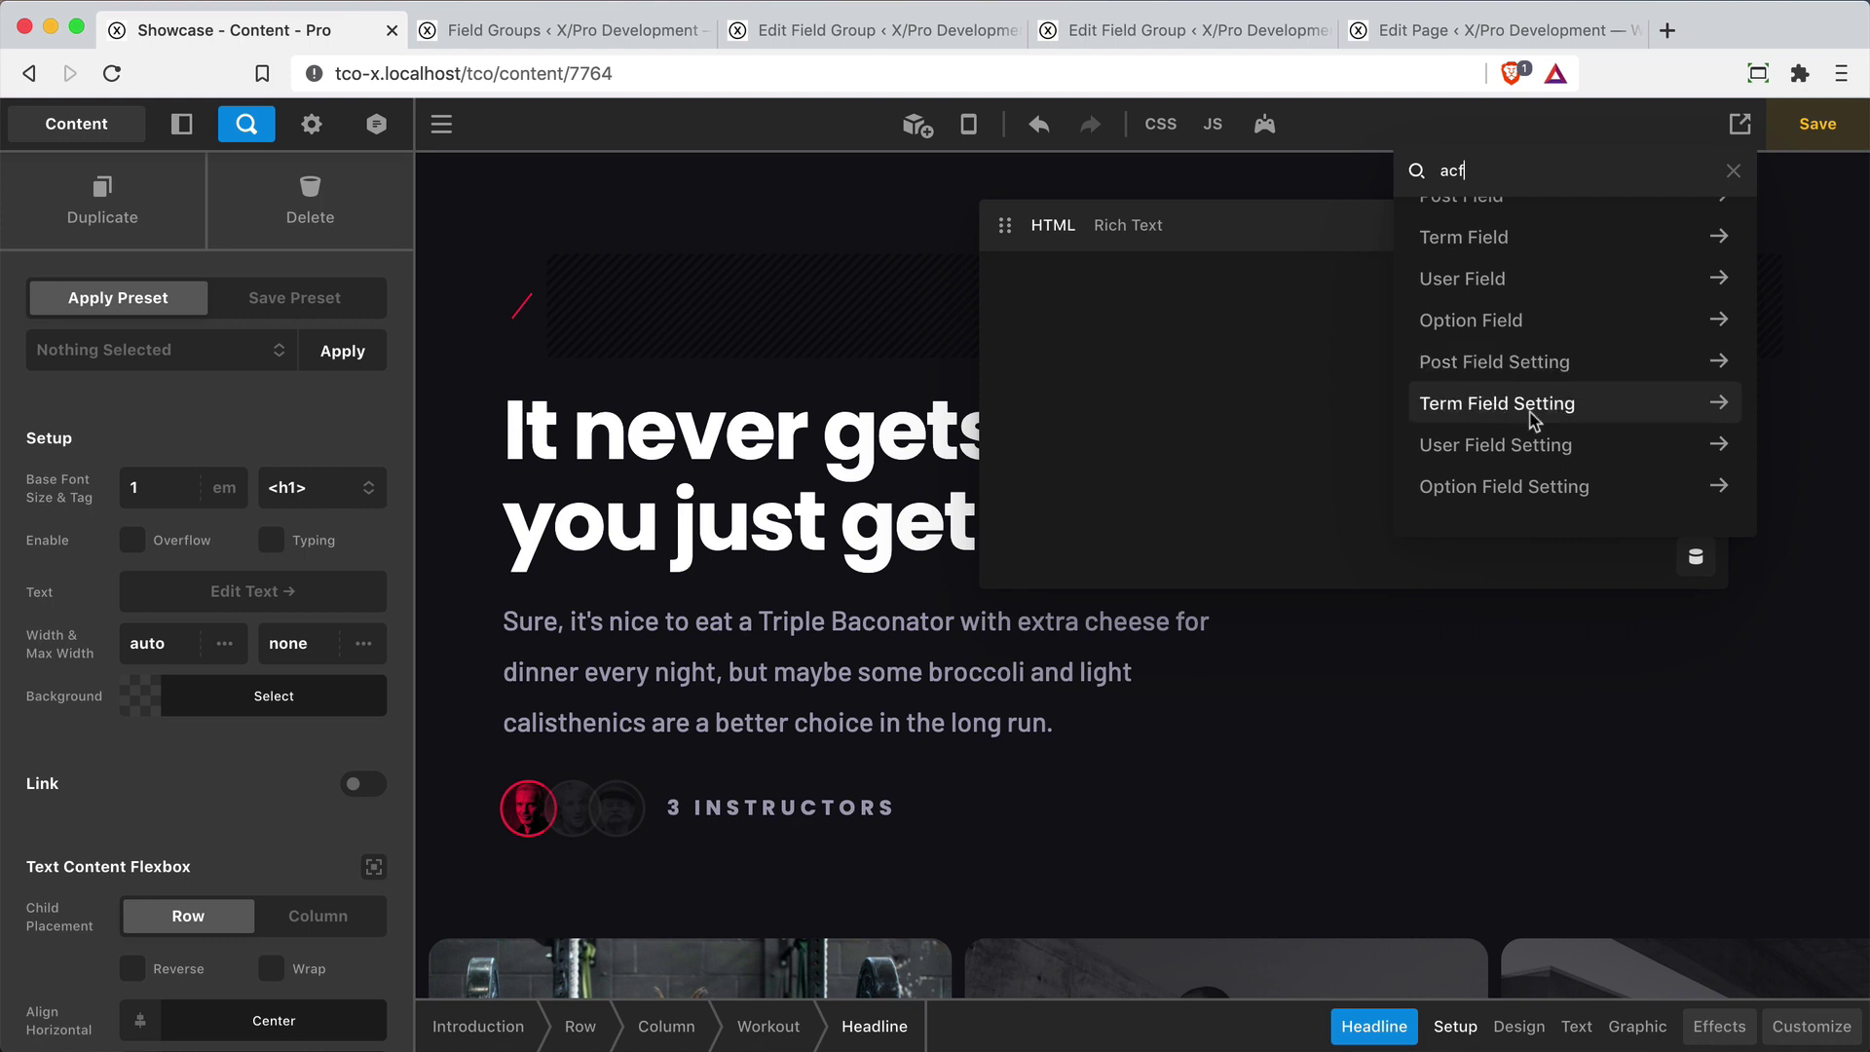
left_click(1183, 24)
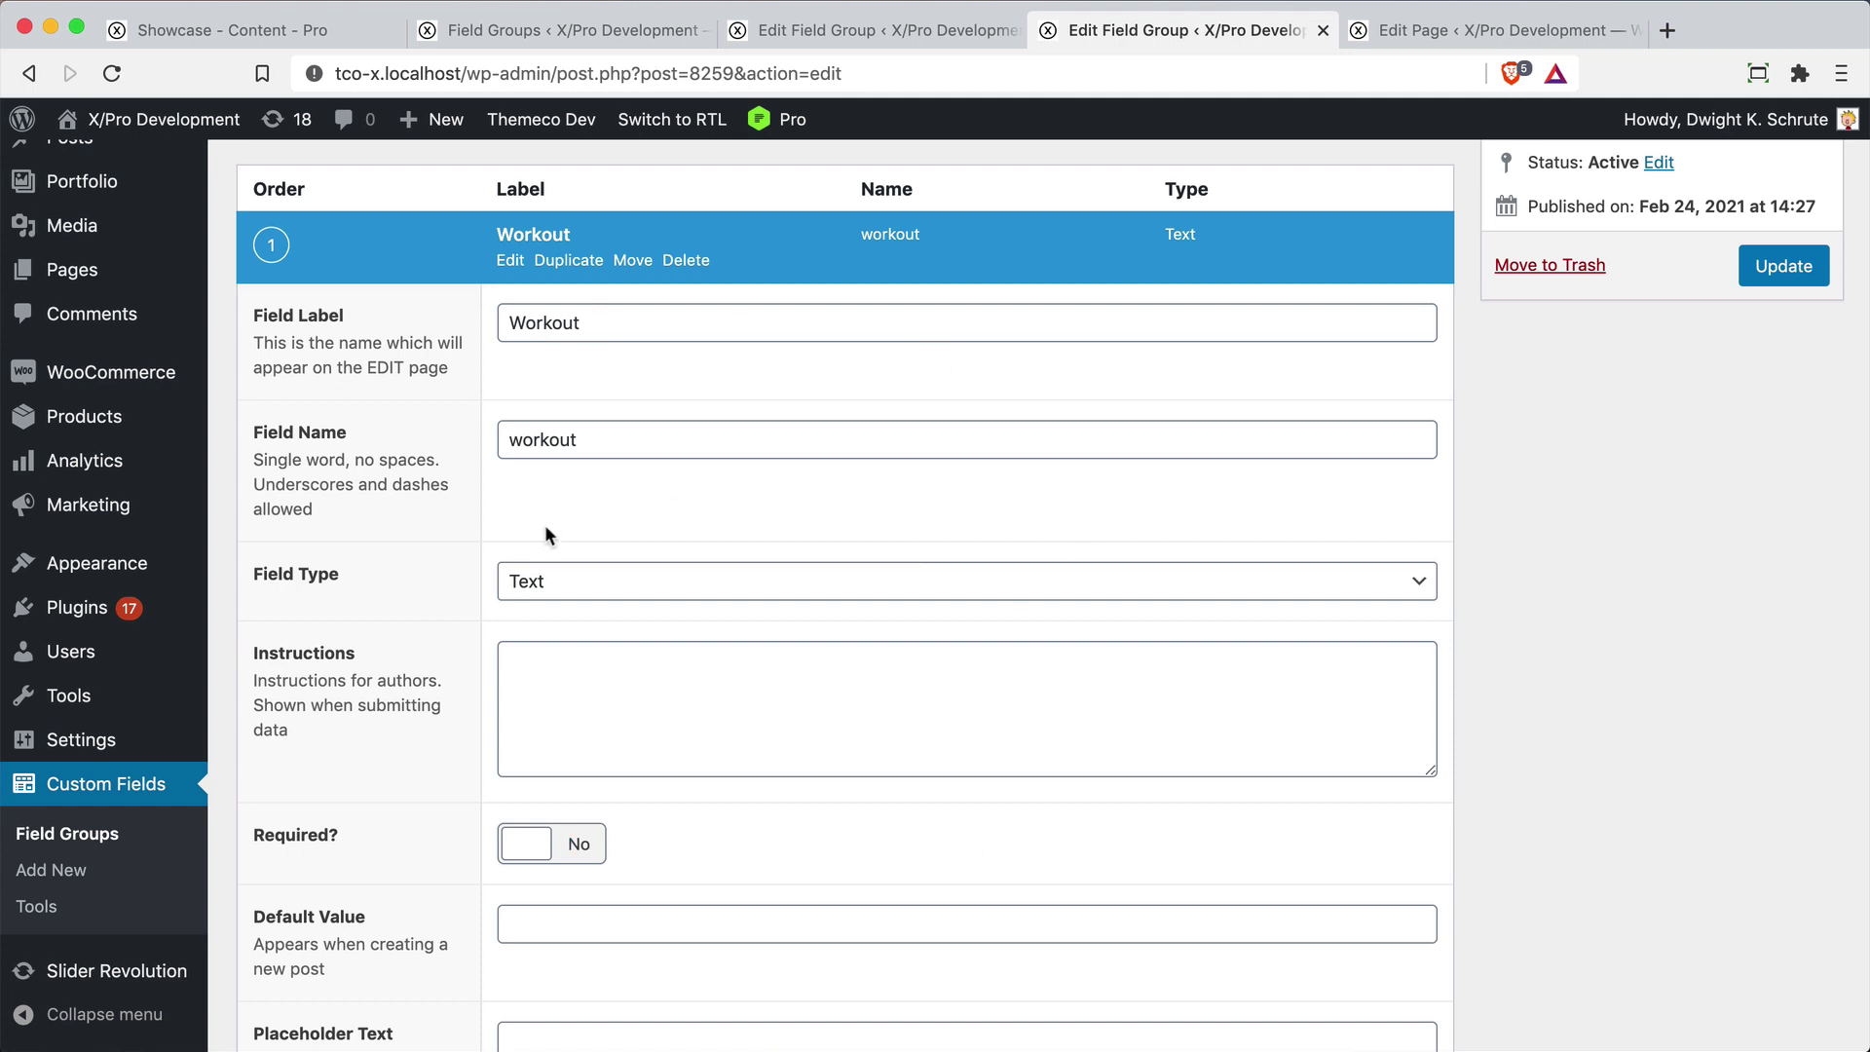
key("super+1")
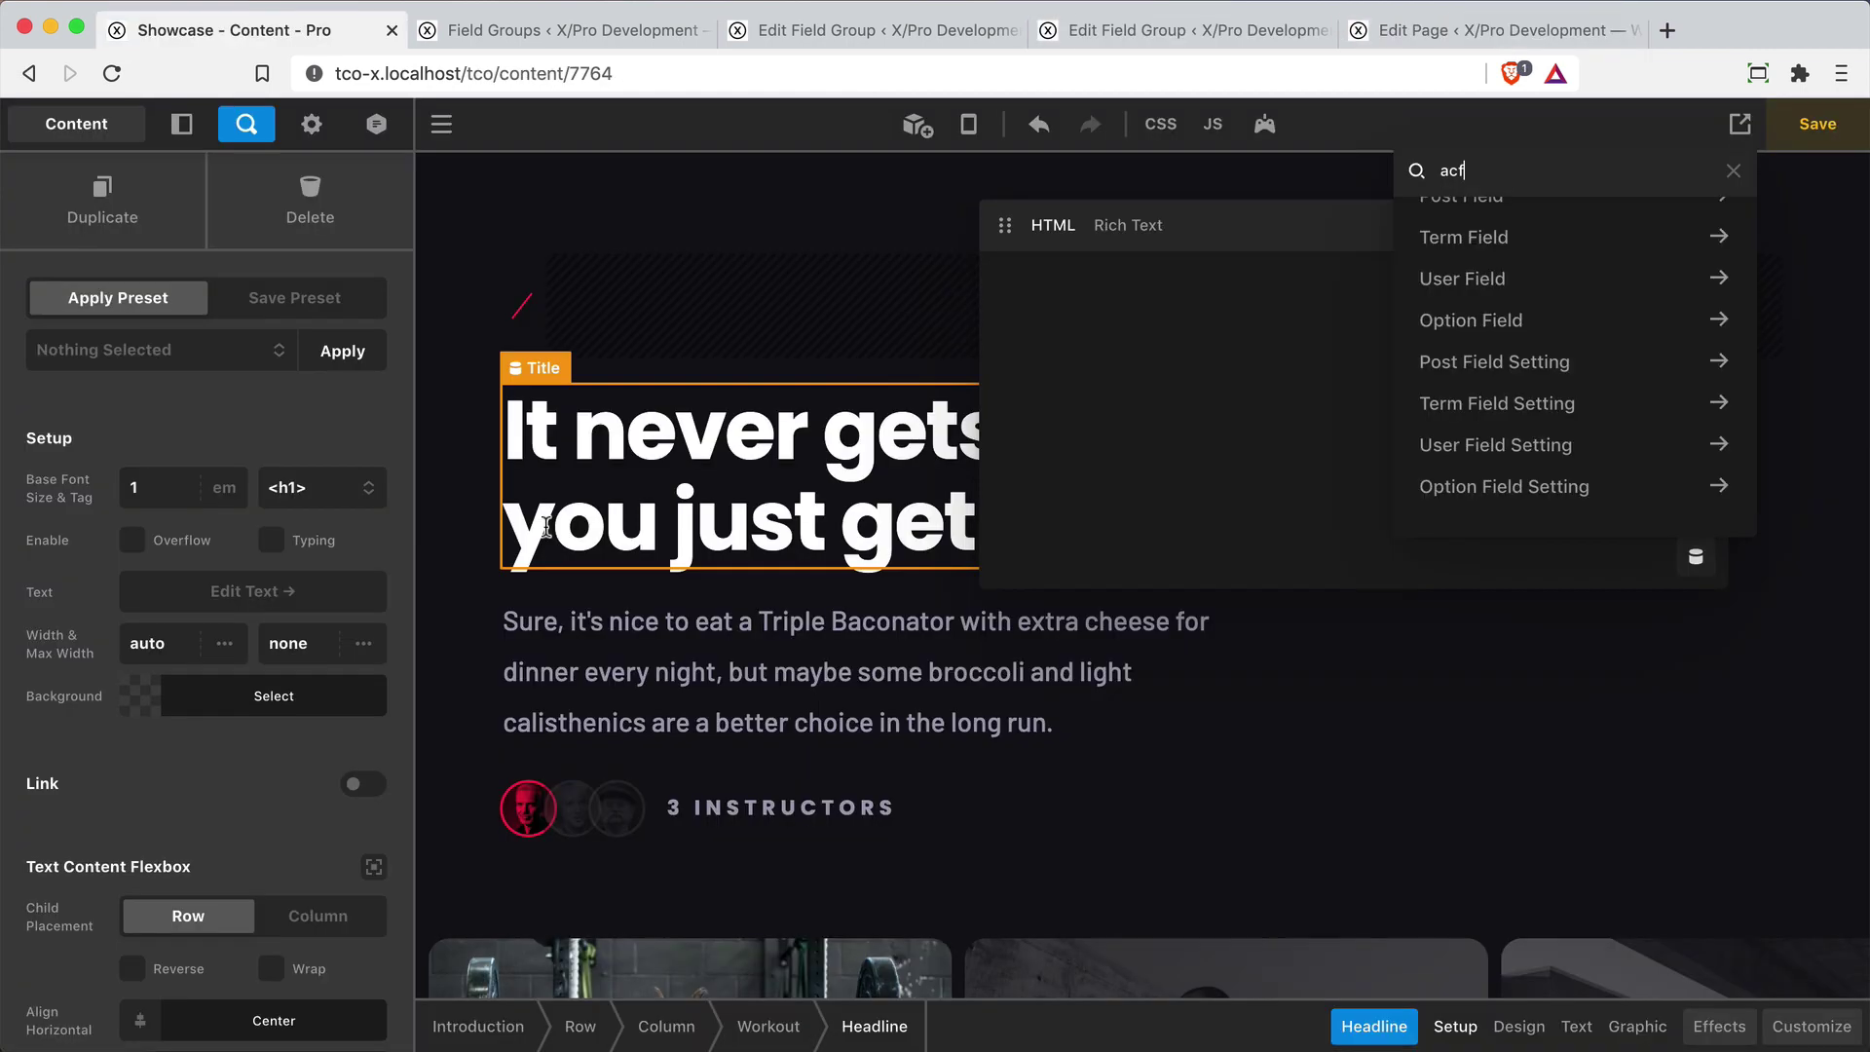
Insert an ACF Post Field using Workout - CrossFit from the Current Post into the headline's text
scroll(1558, 286, "up", 2)
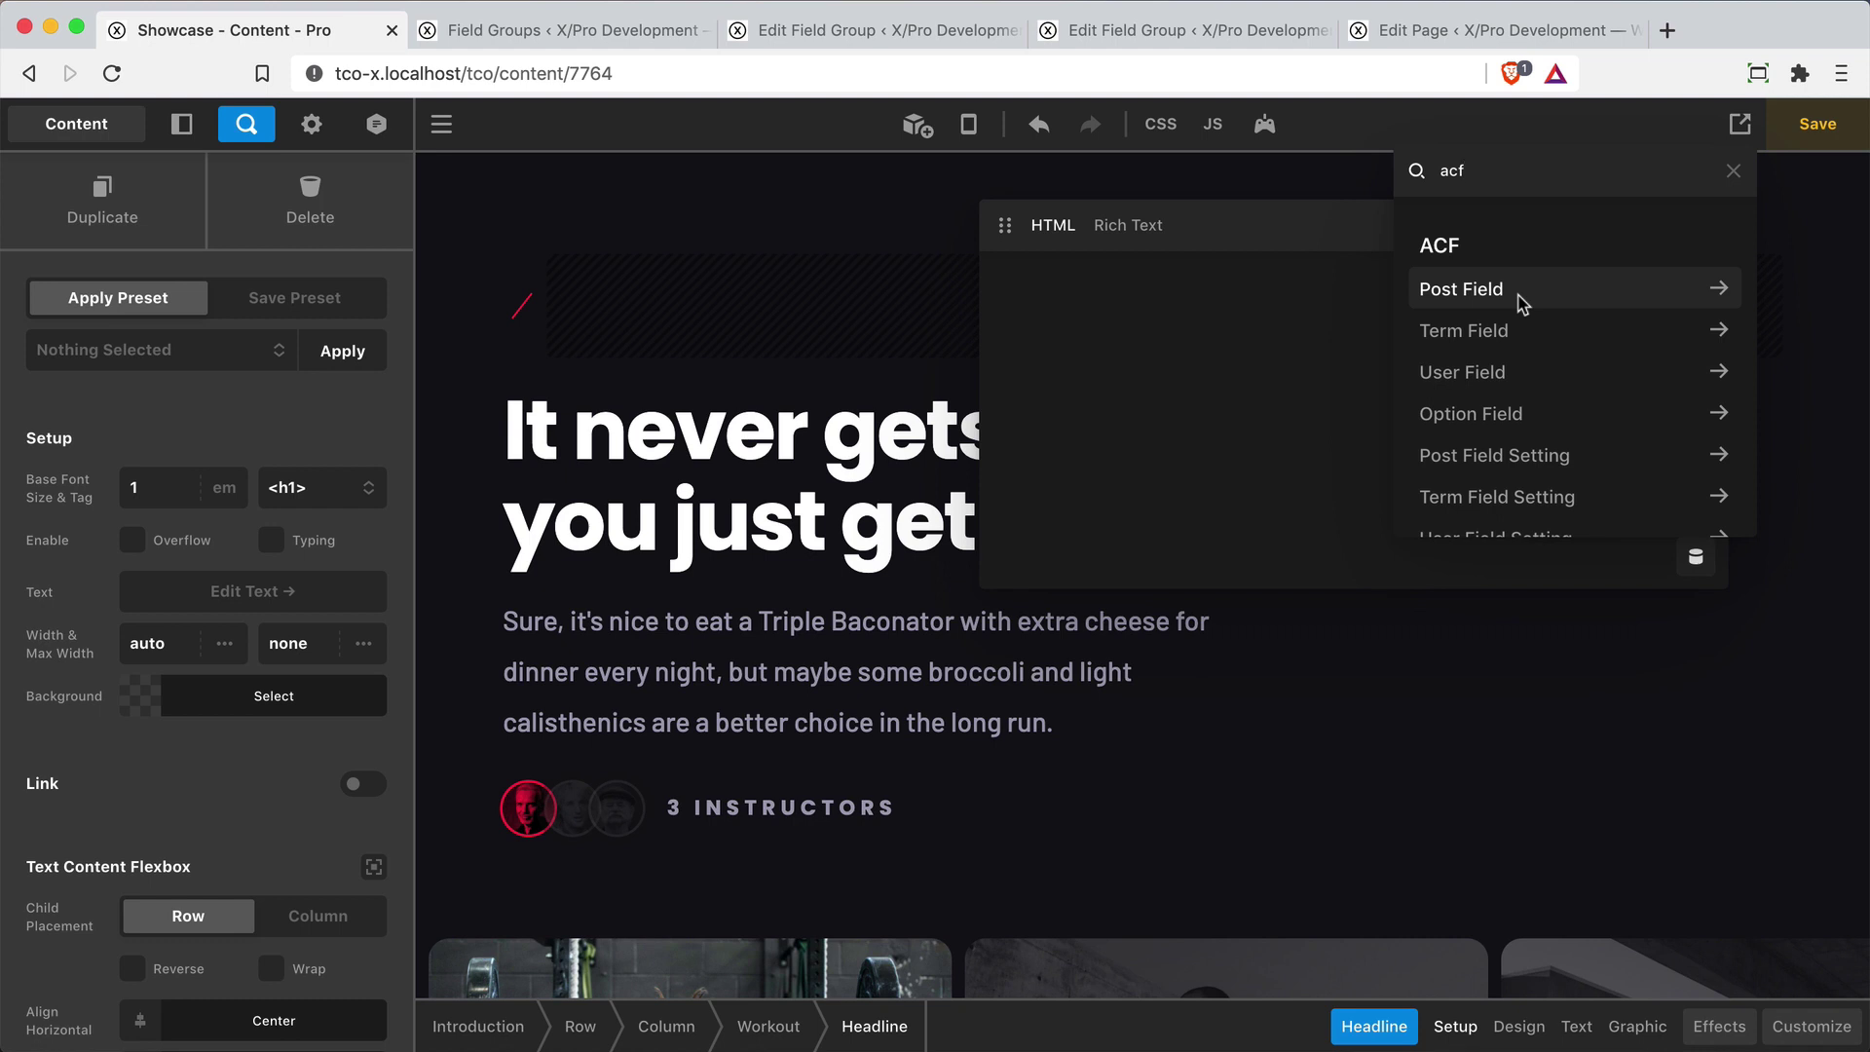
left_click(1527, 297)
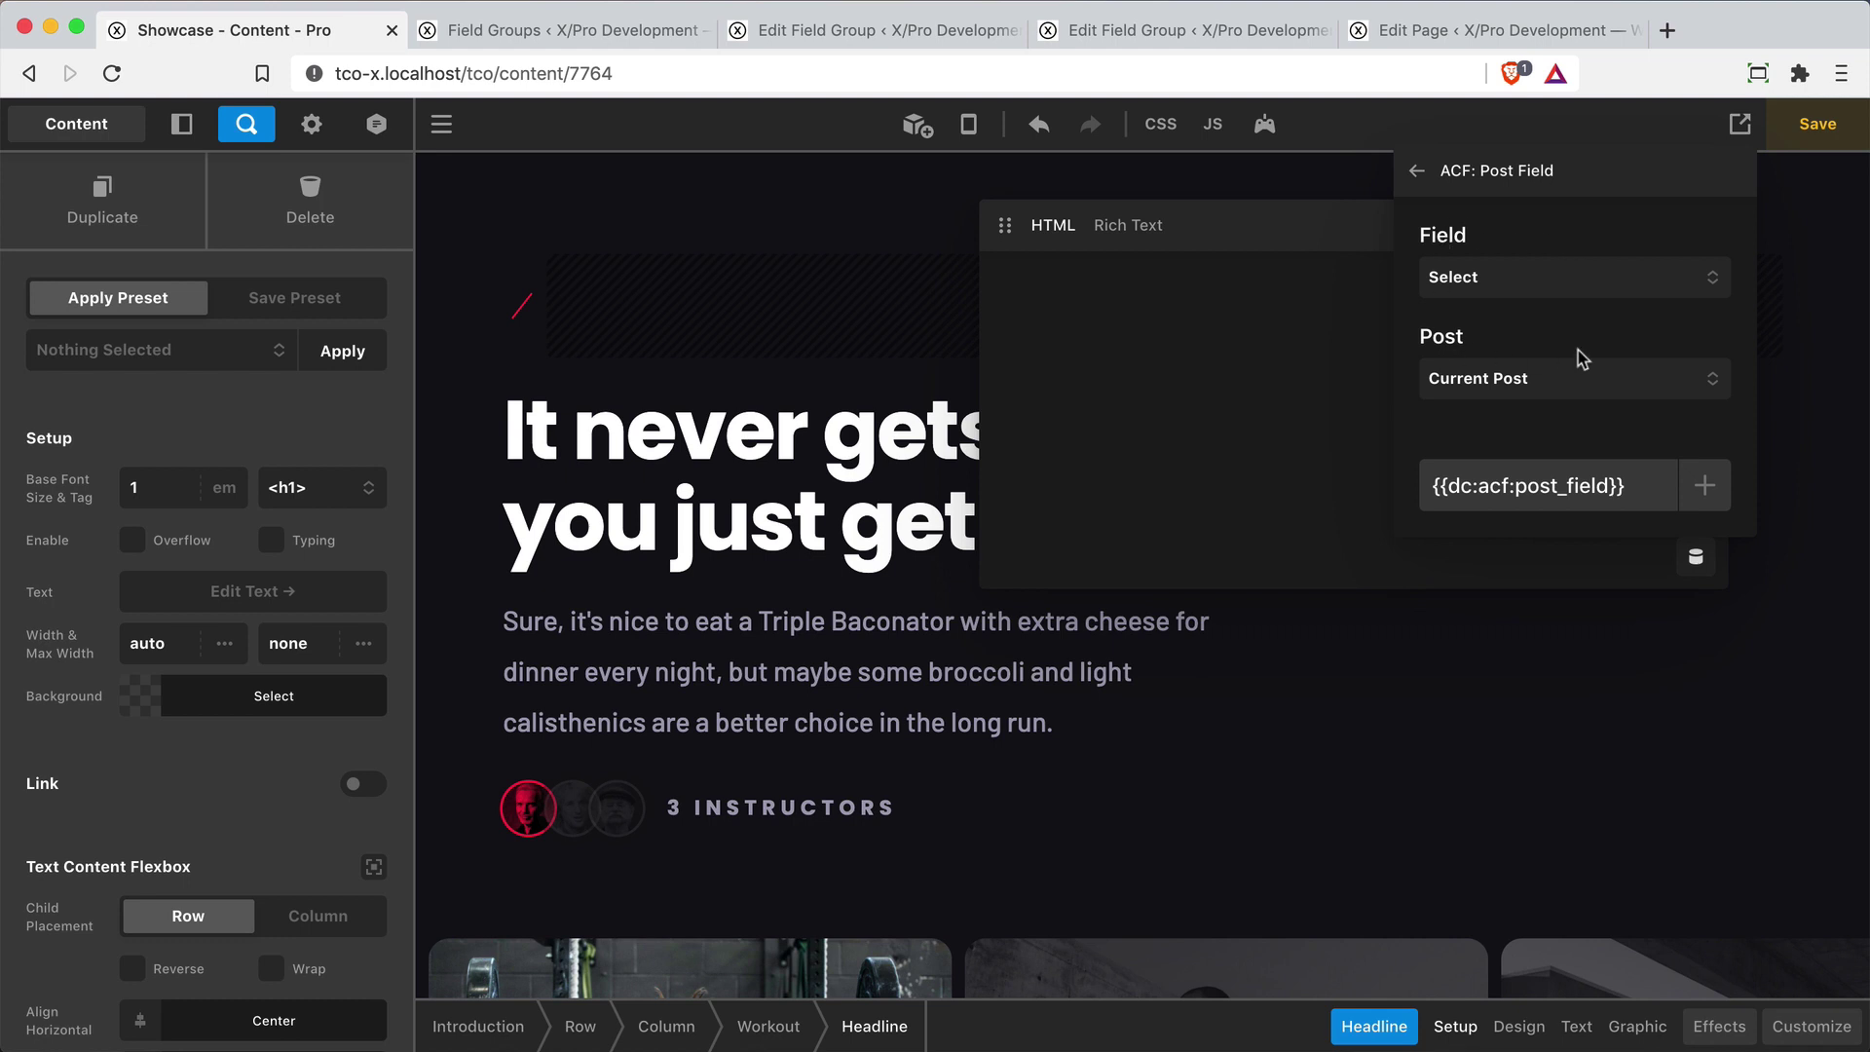
left_click(1509, 283)
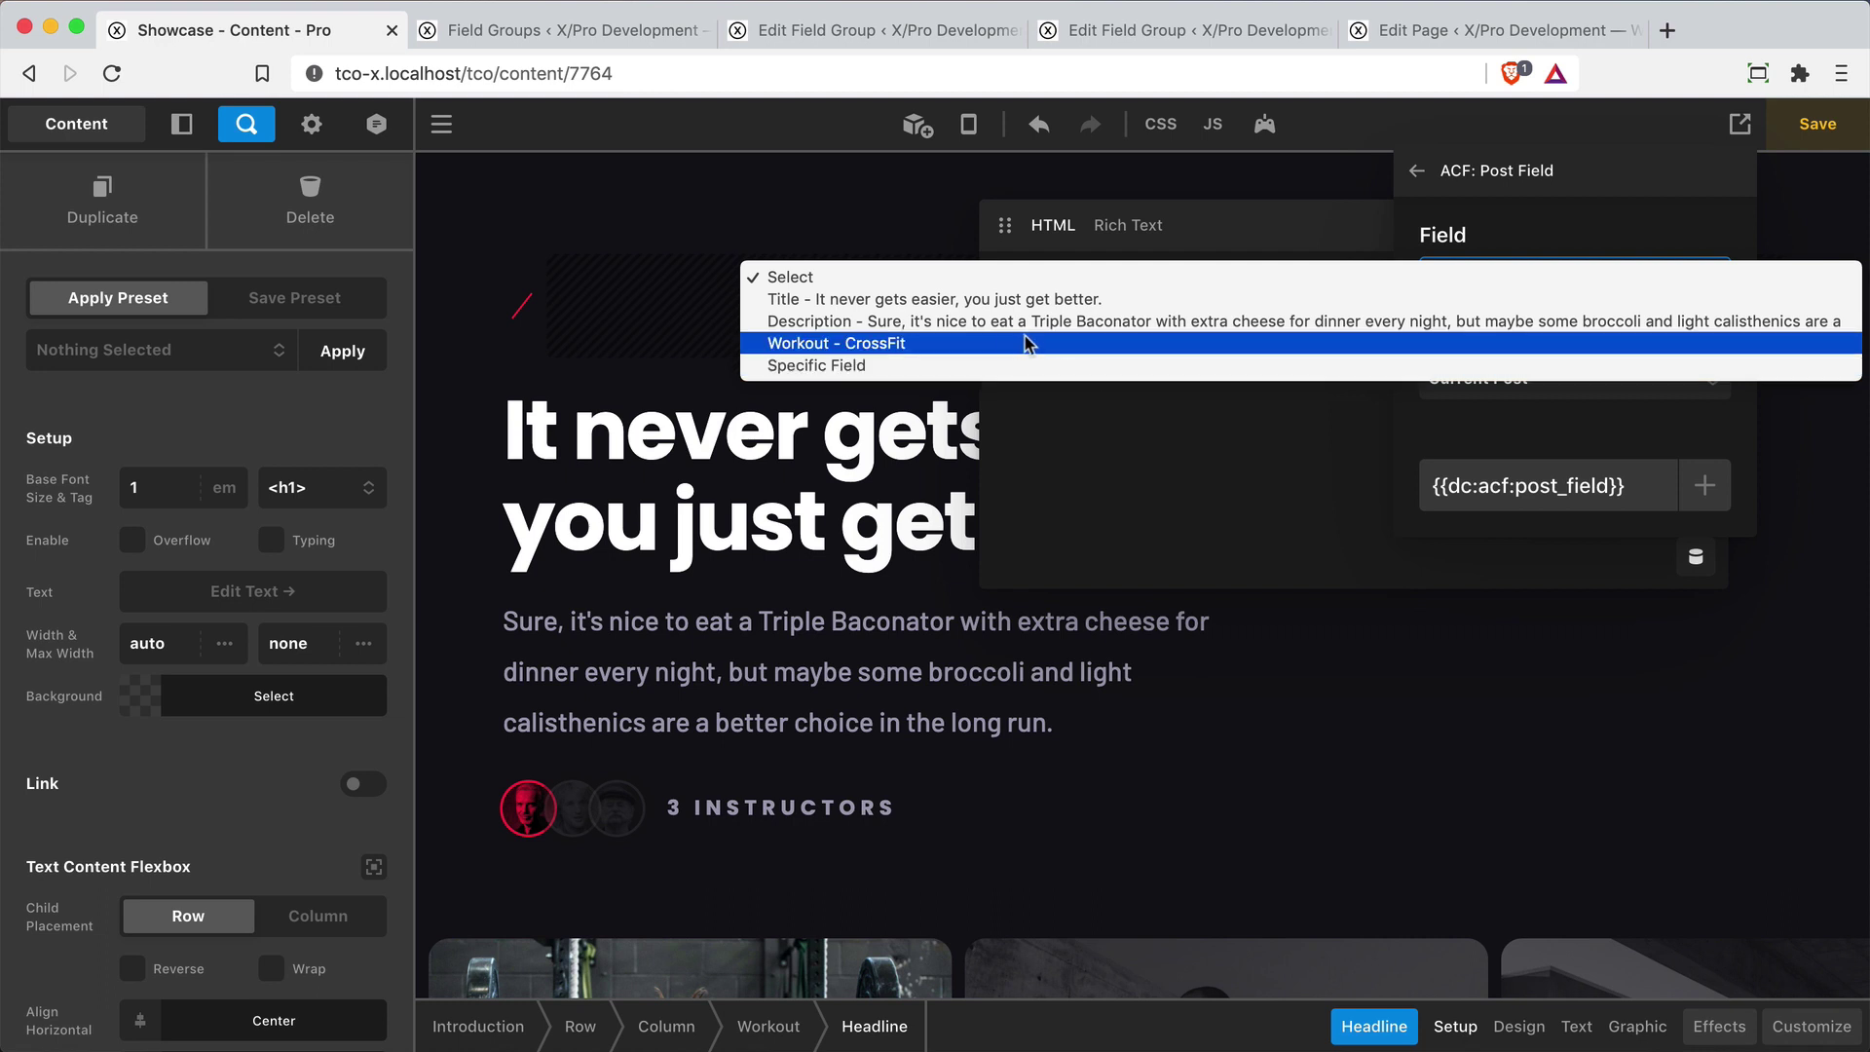
left_click(922, 345)
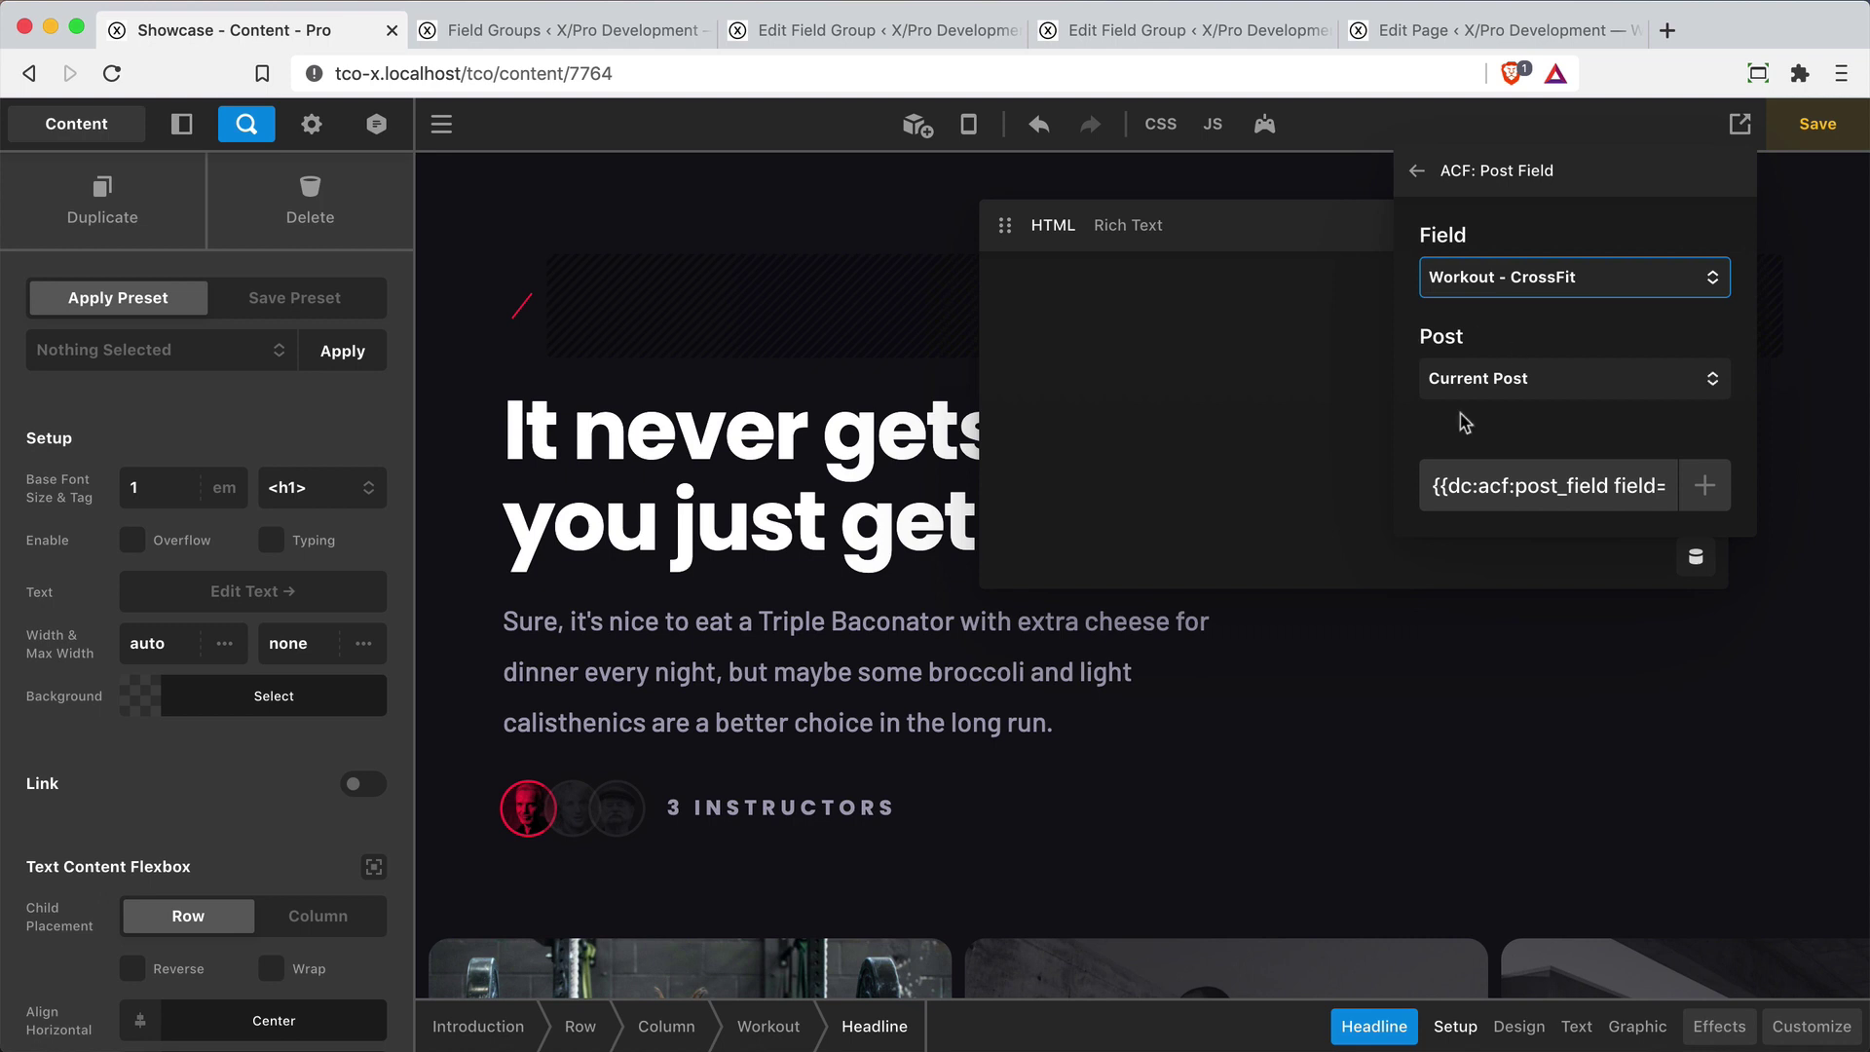
scroll(1482, 487, "right", 3)
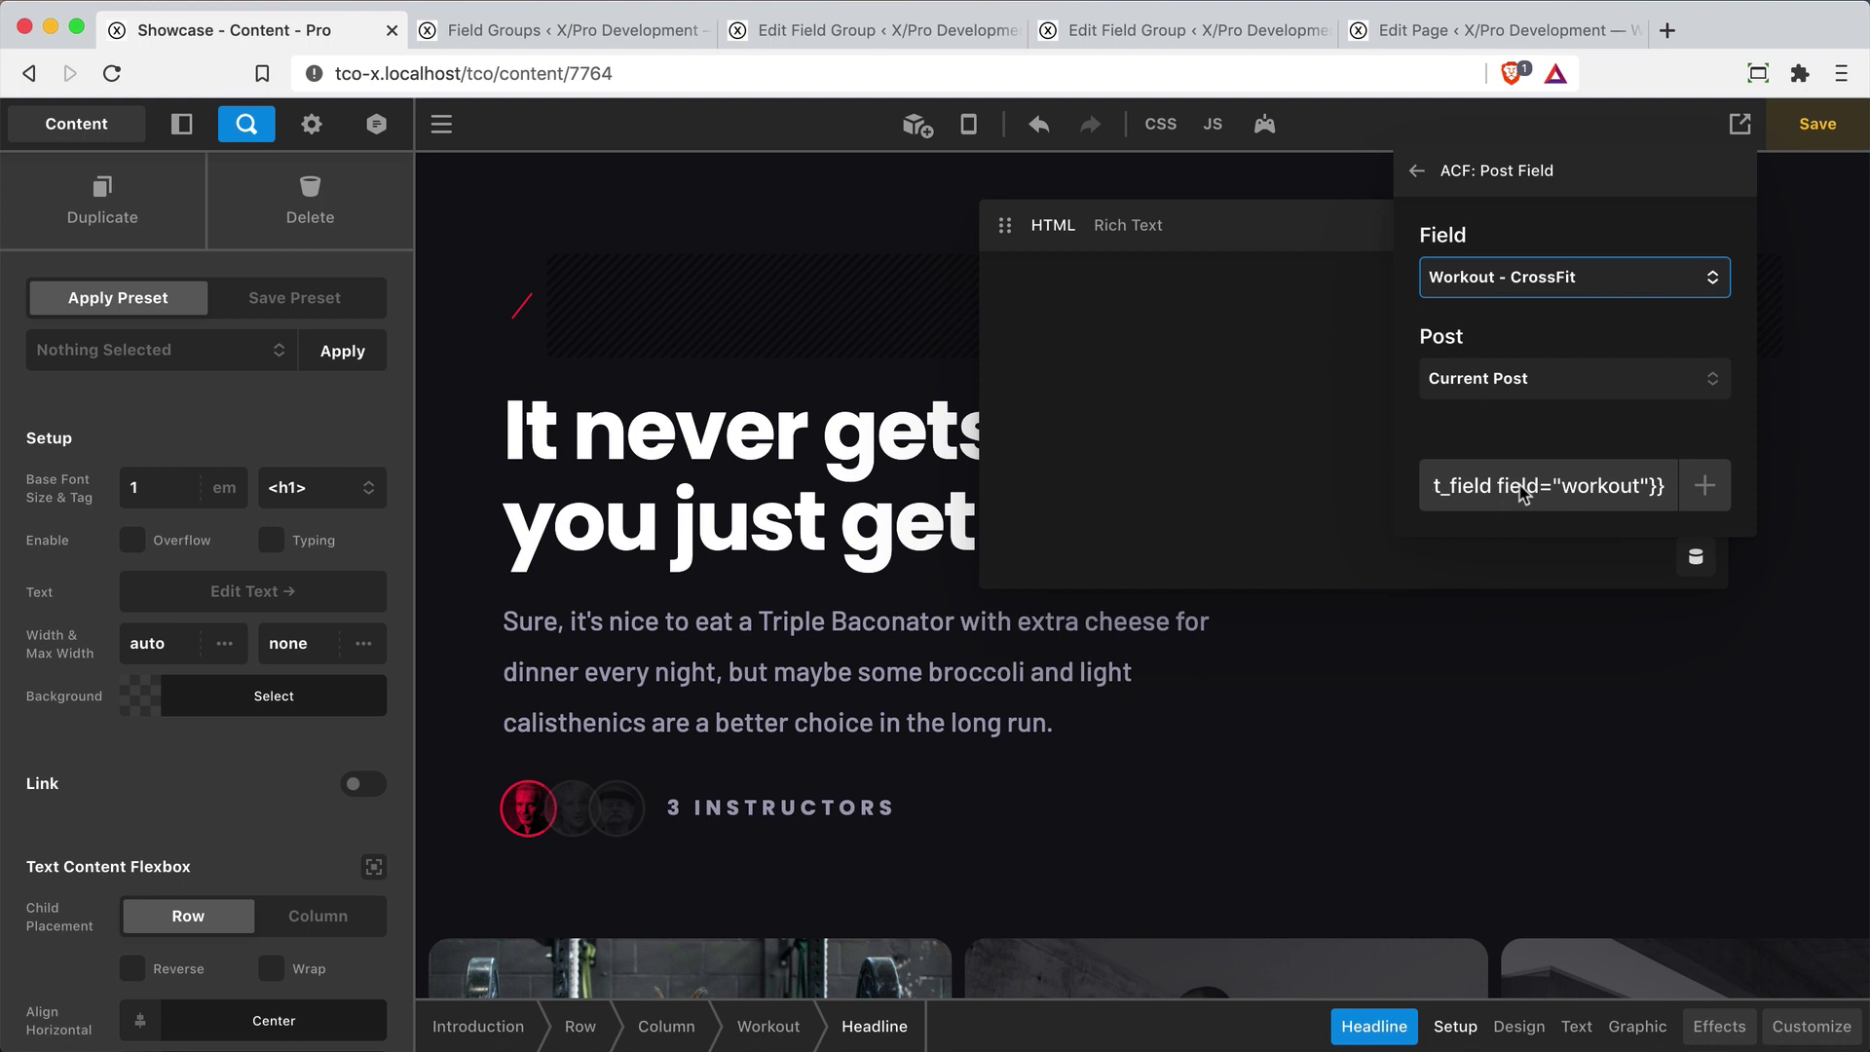
left_click(1703, 484)
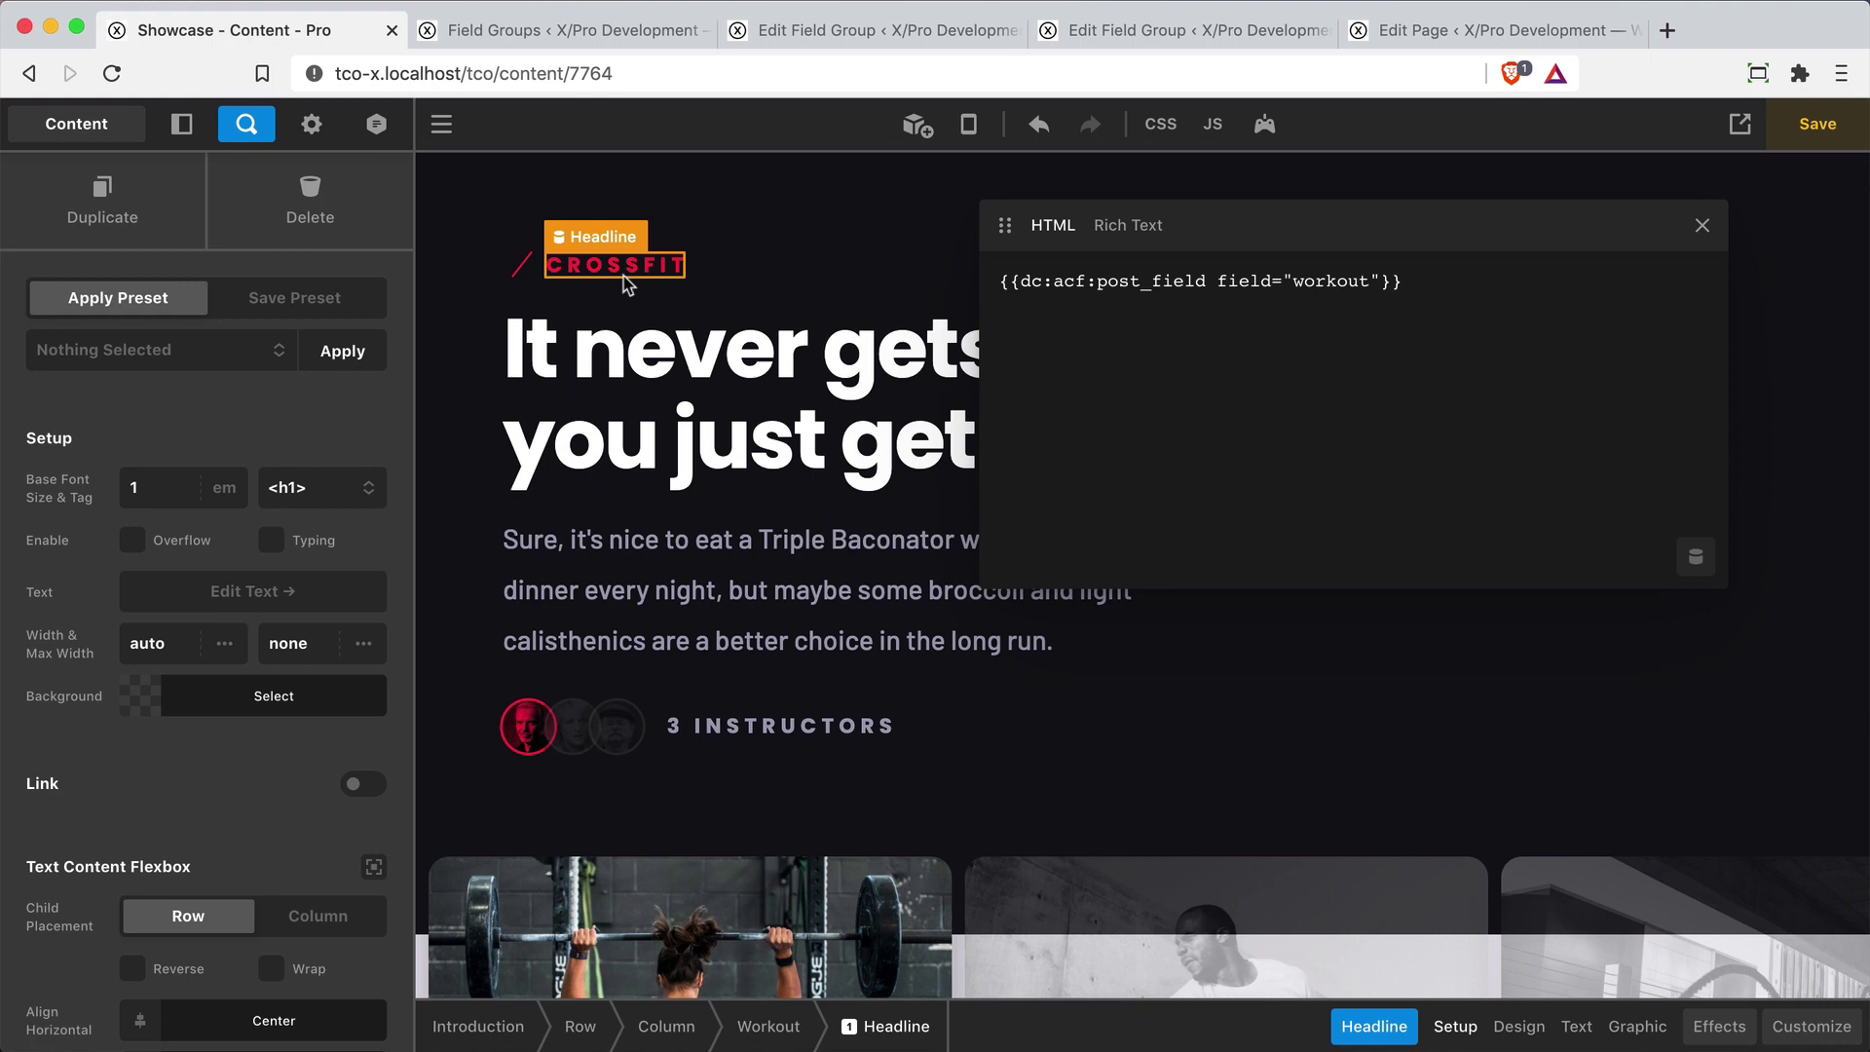
Review the Workout and Instructor Information field groups and the page's Workout Information values, and return to the builder
left_click(1177, 27)
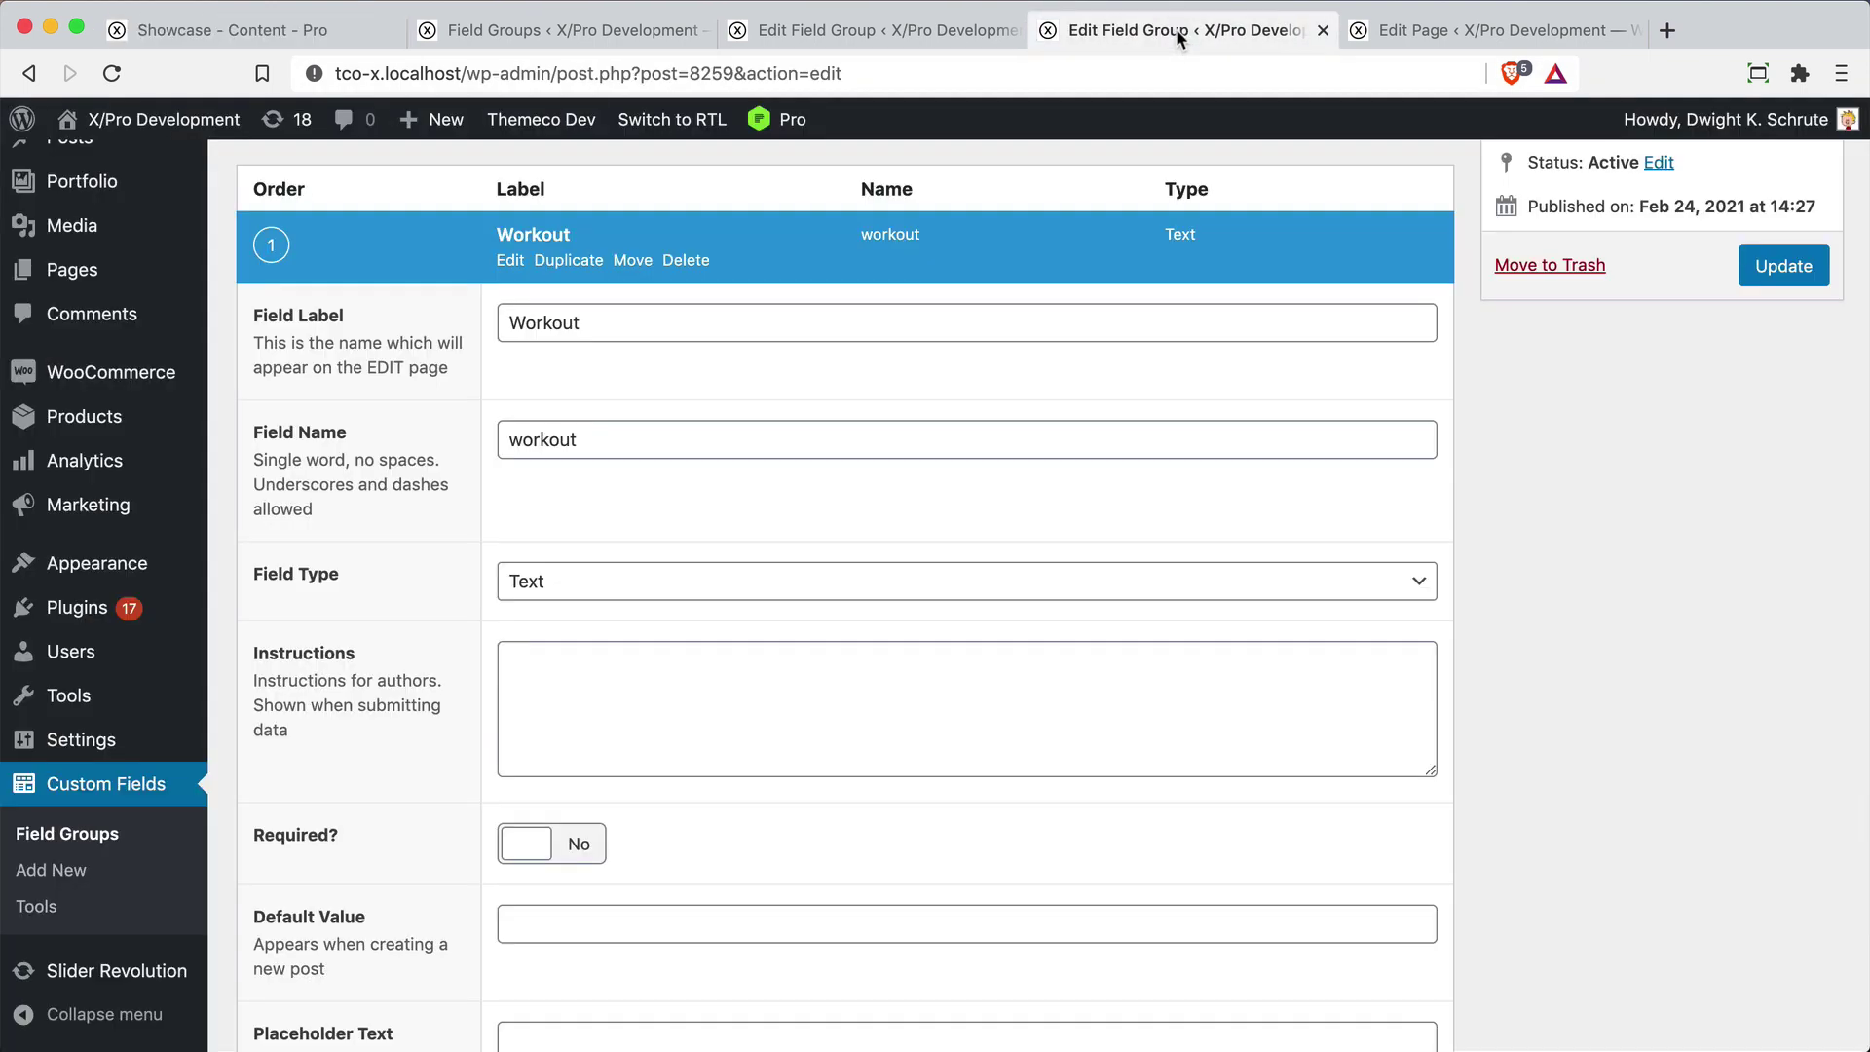
left_click(797, 14)
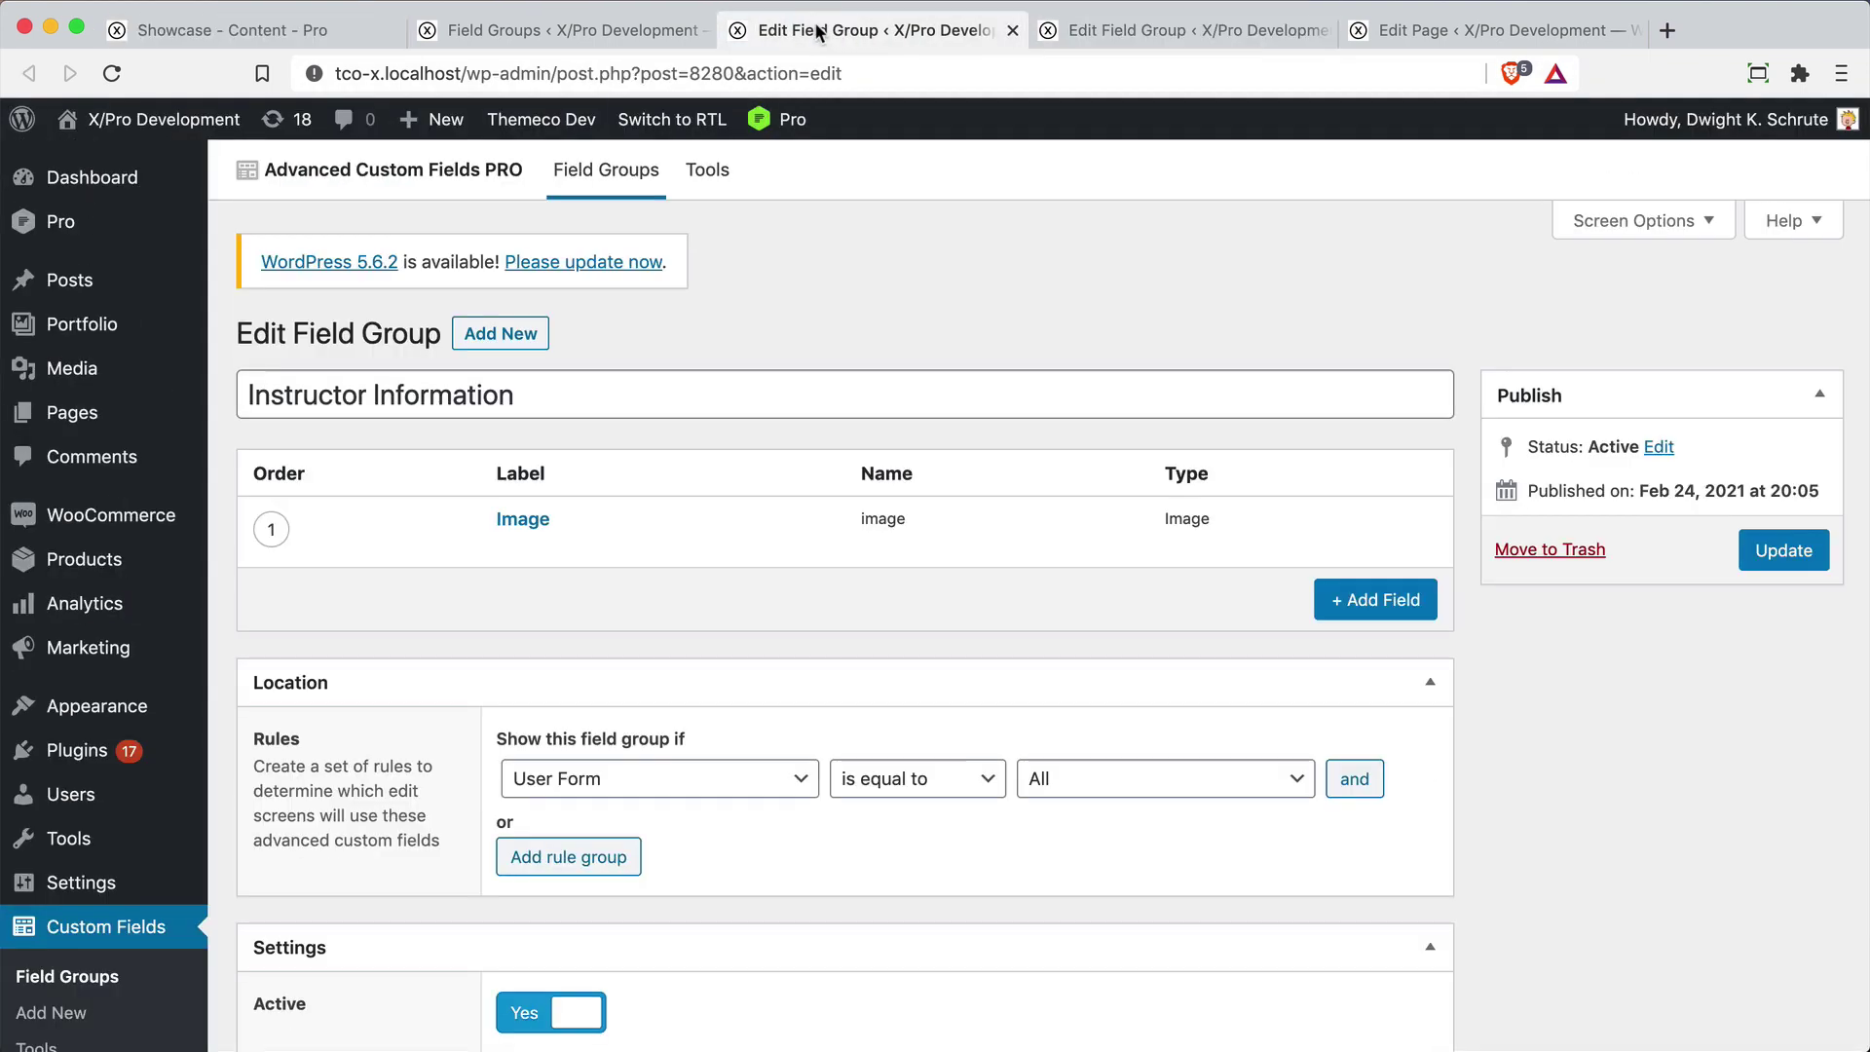
left_click(1475, 29)
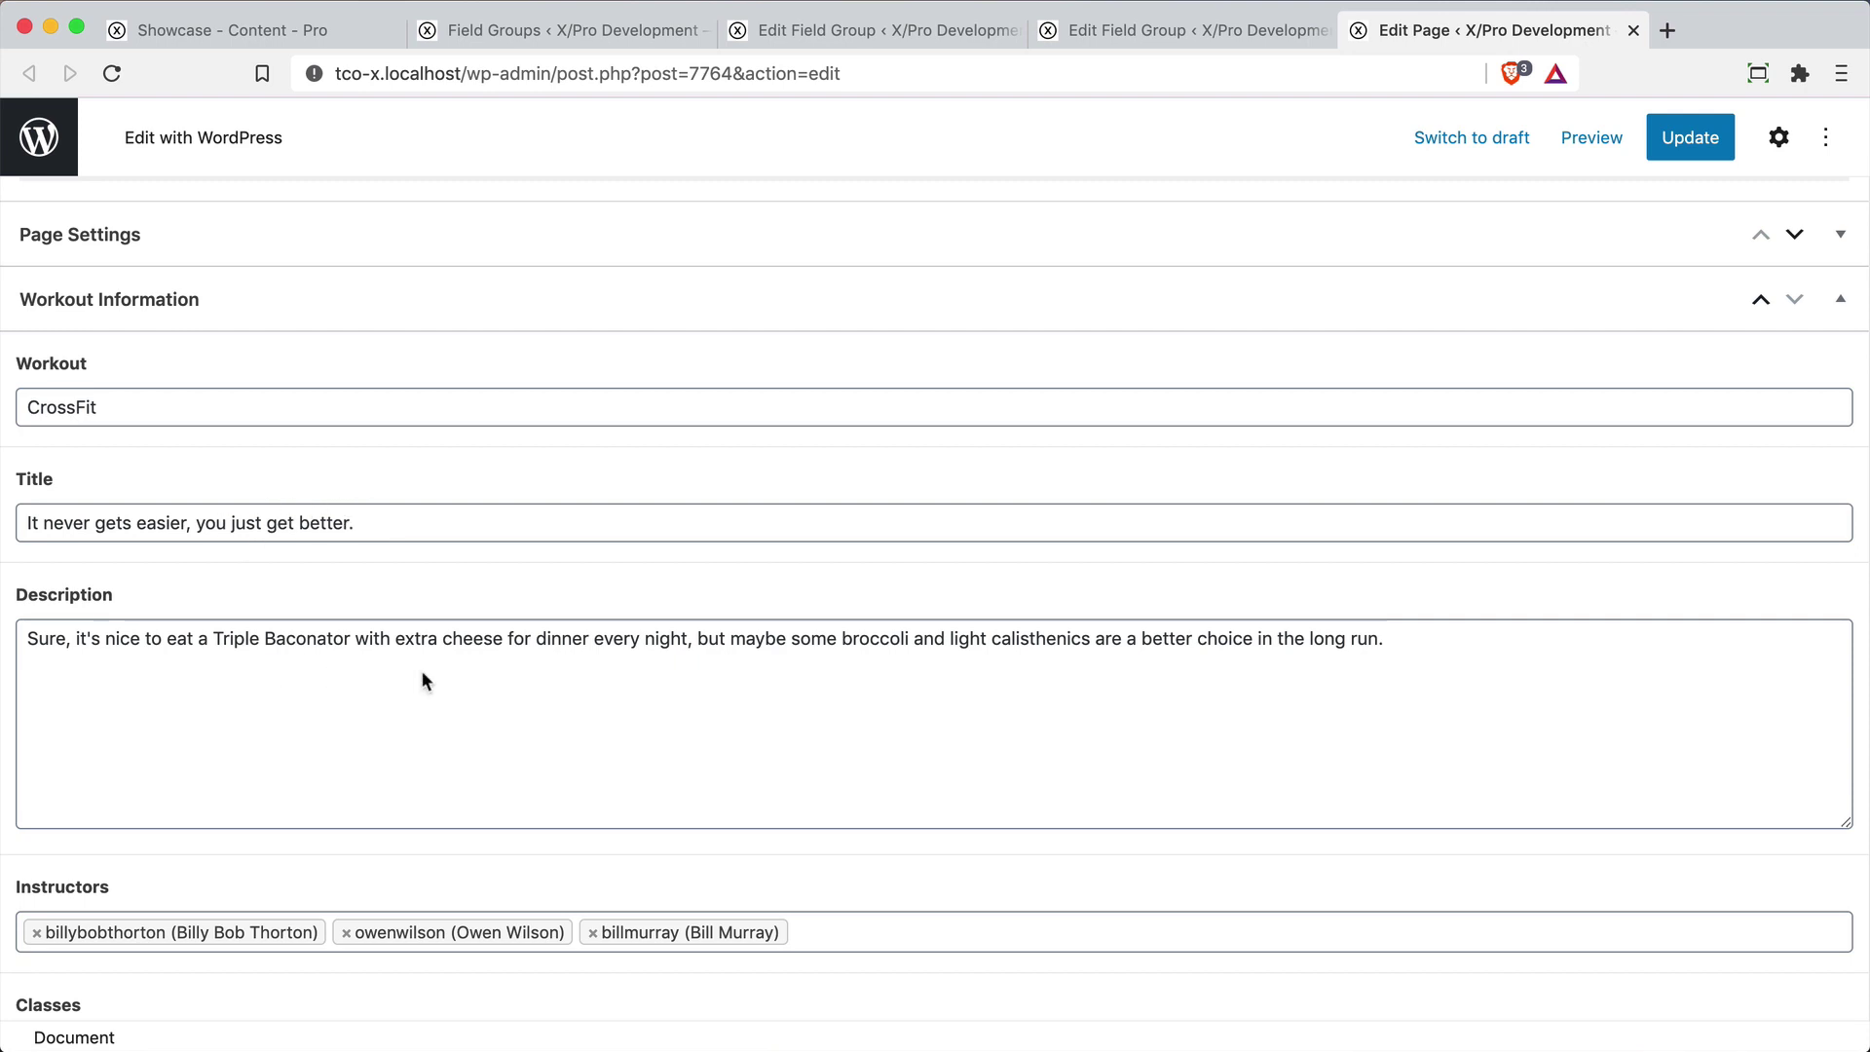
key("super+1")
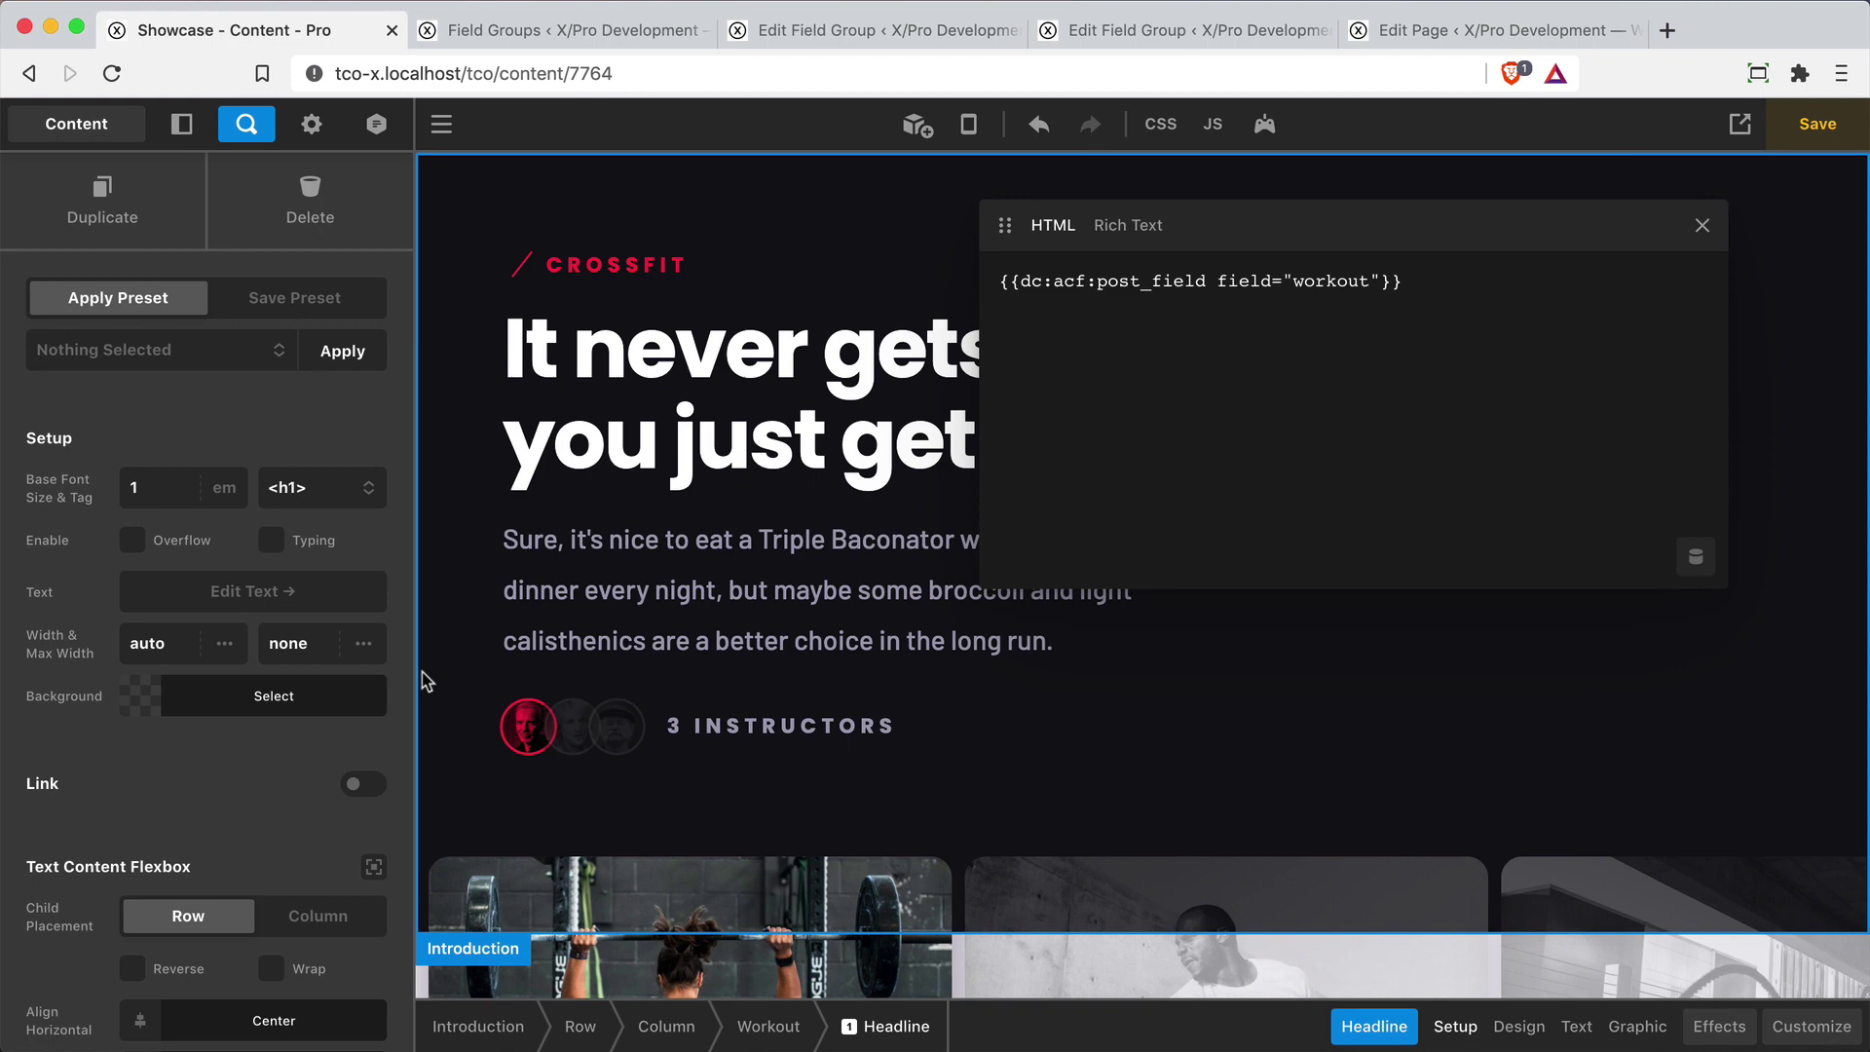
Inspect the dynamic content code in the Title and Description elements' text, closing the text editor after each check
left_click(1702, 225)
left_click(761, 409)
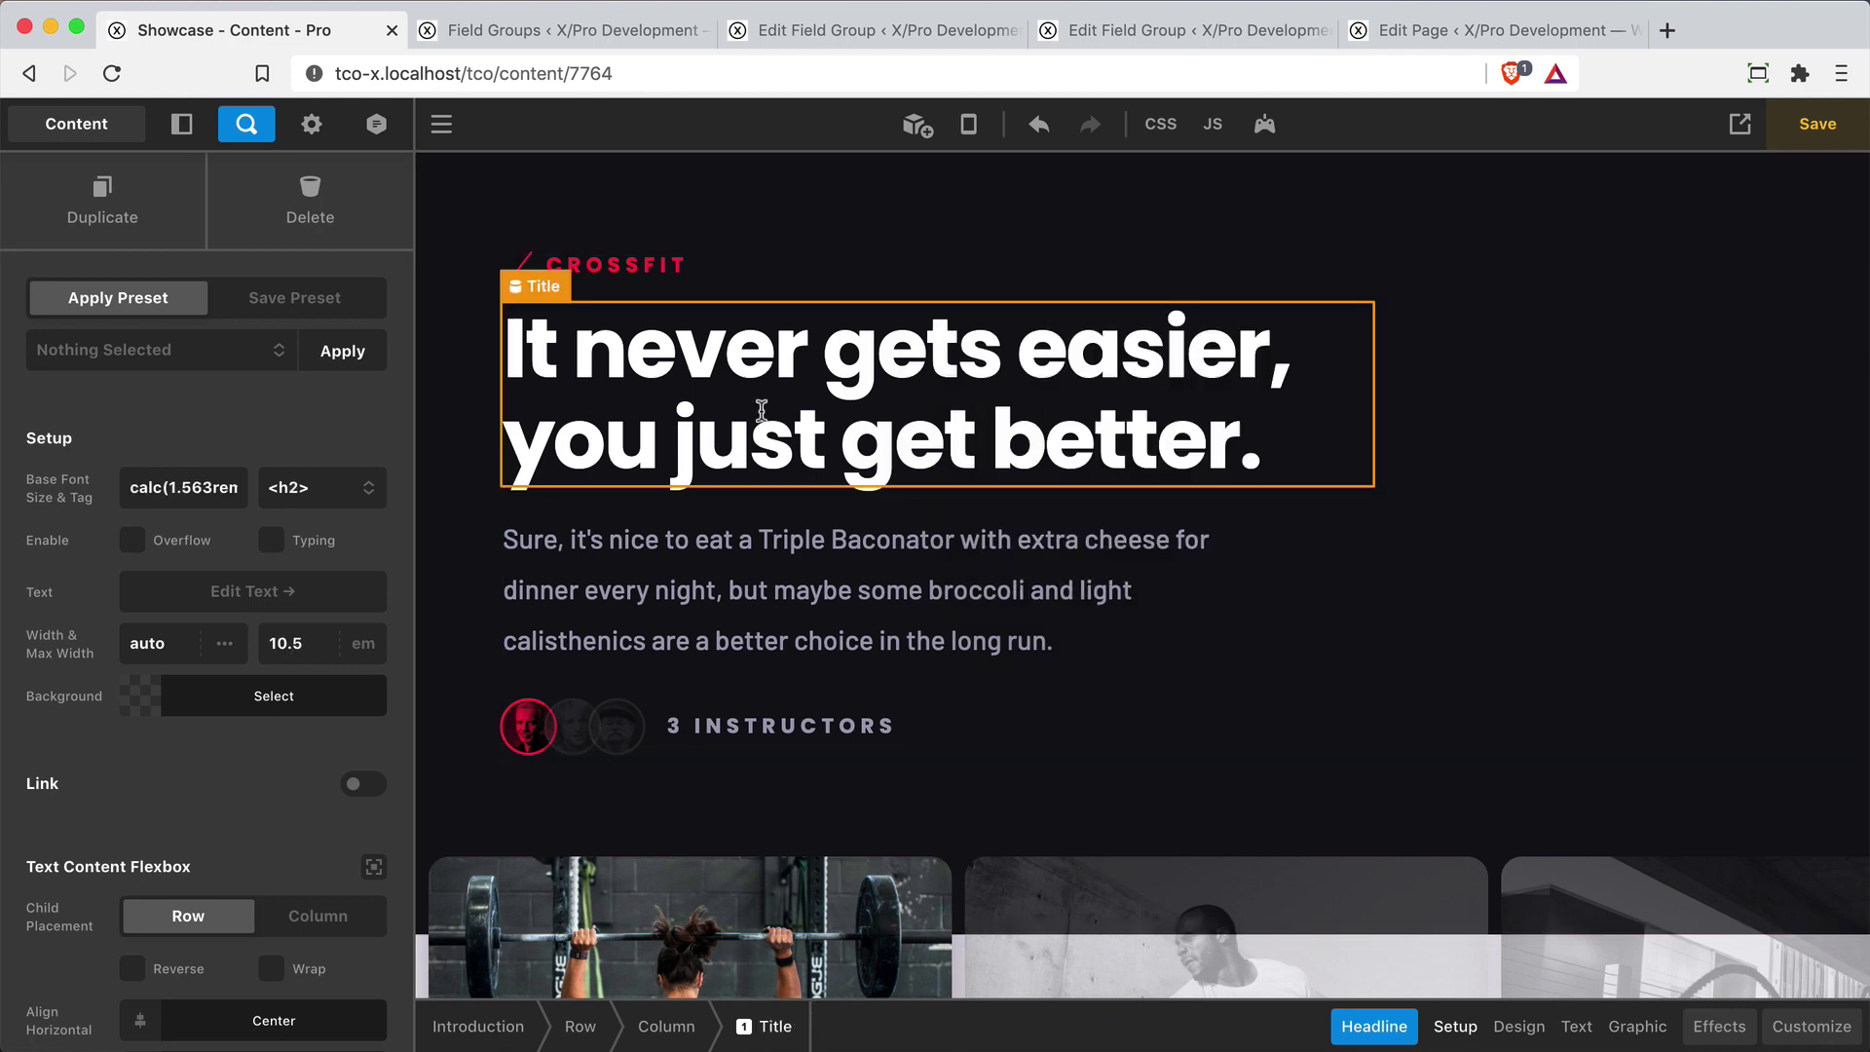
left_click(204, 590)
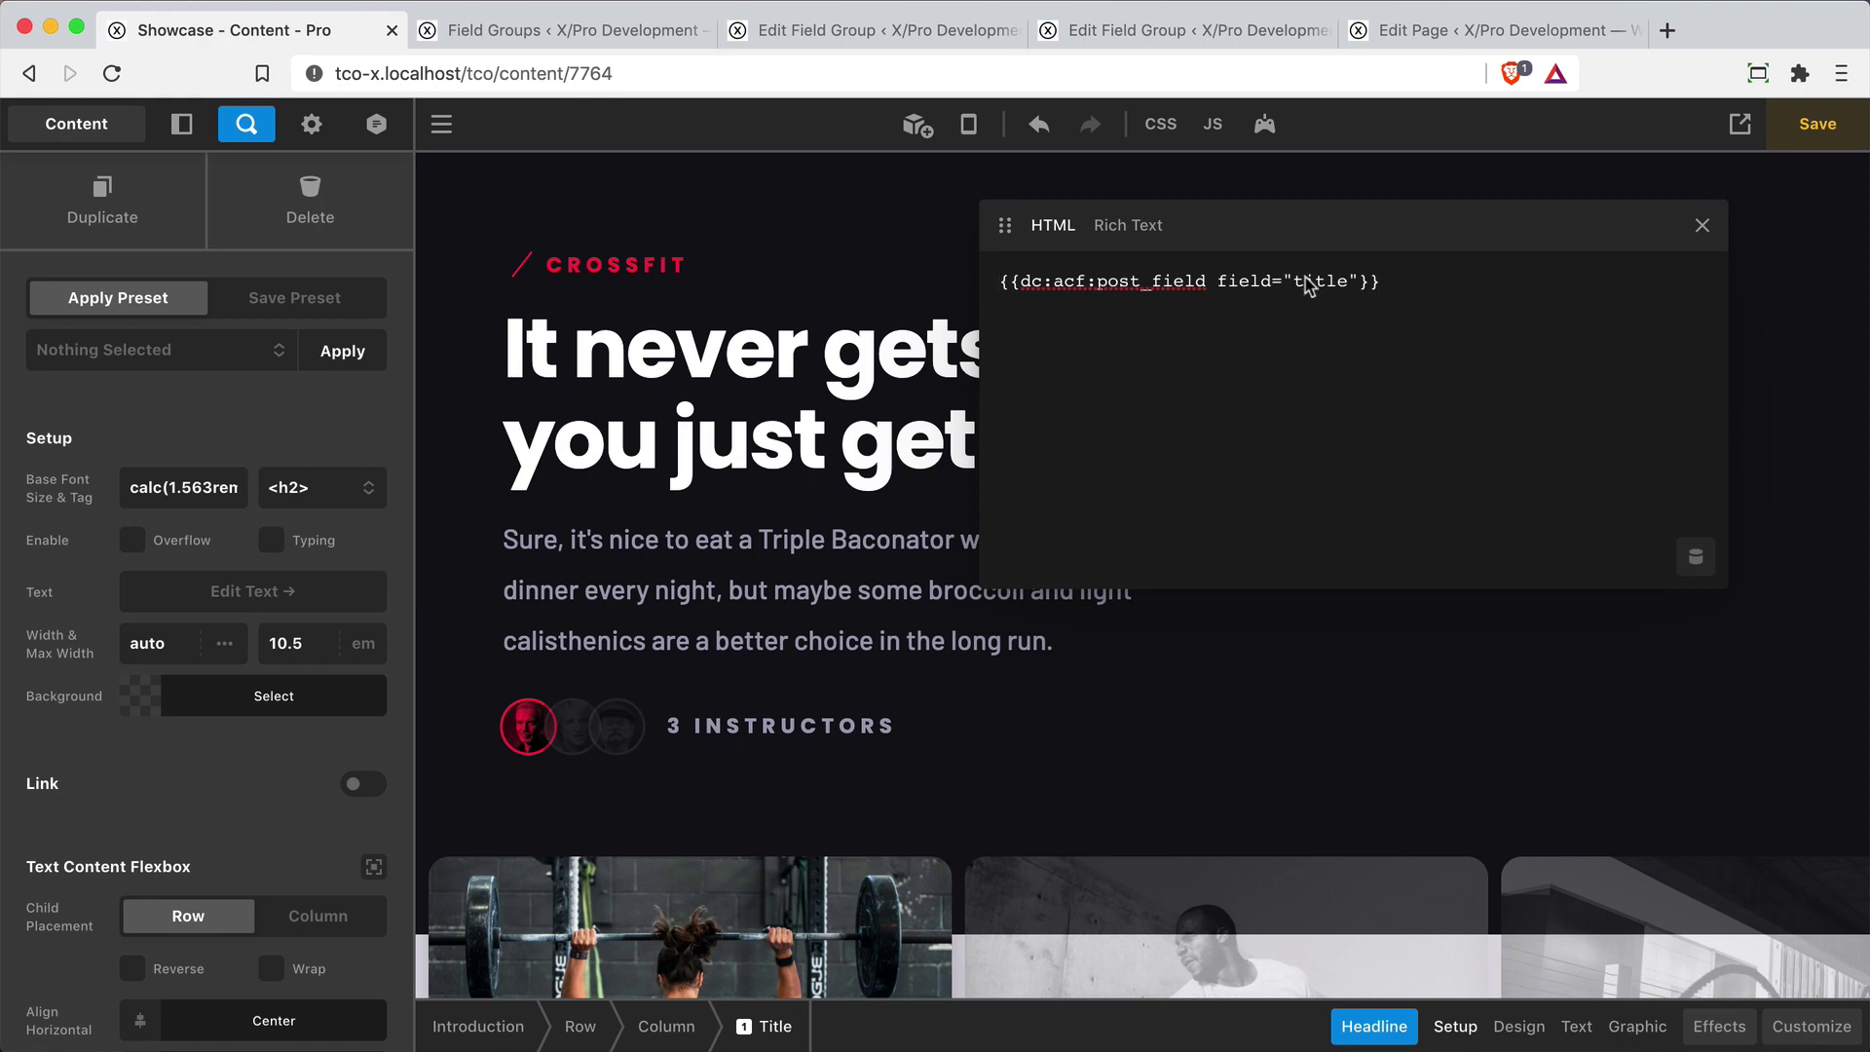
key("Escape")
left_click(791, 590)
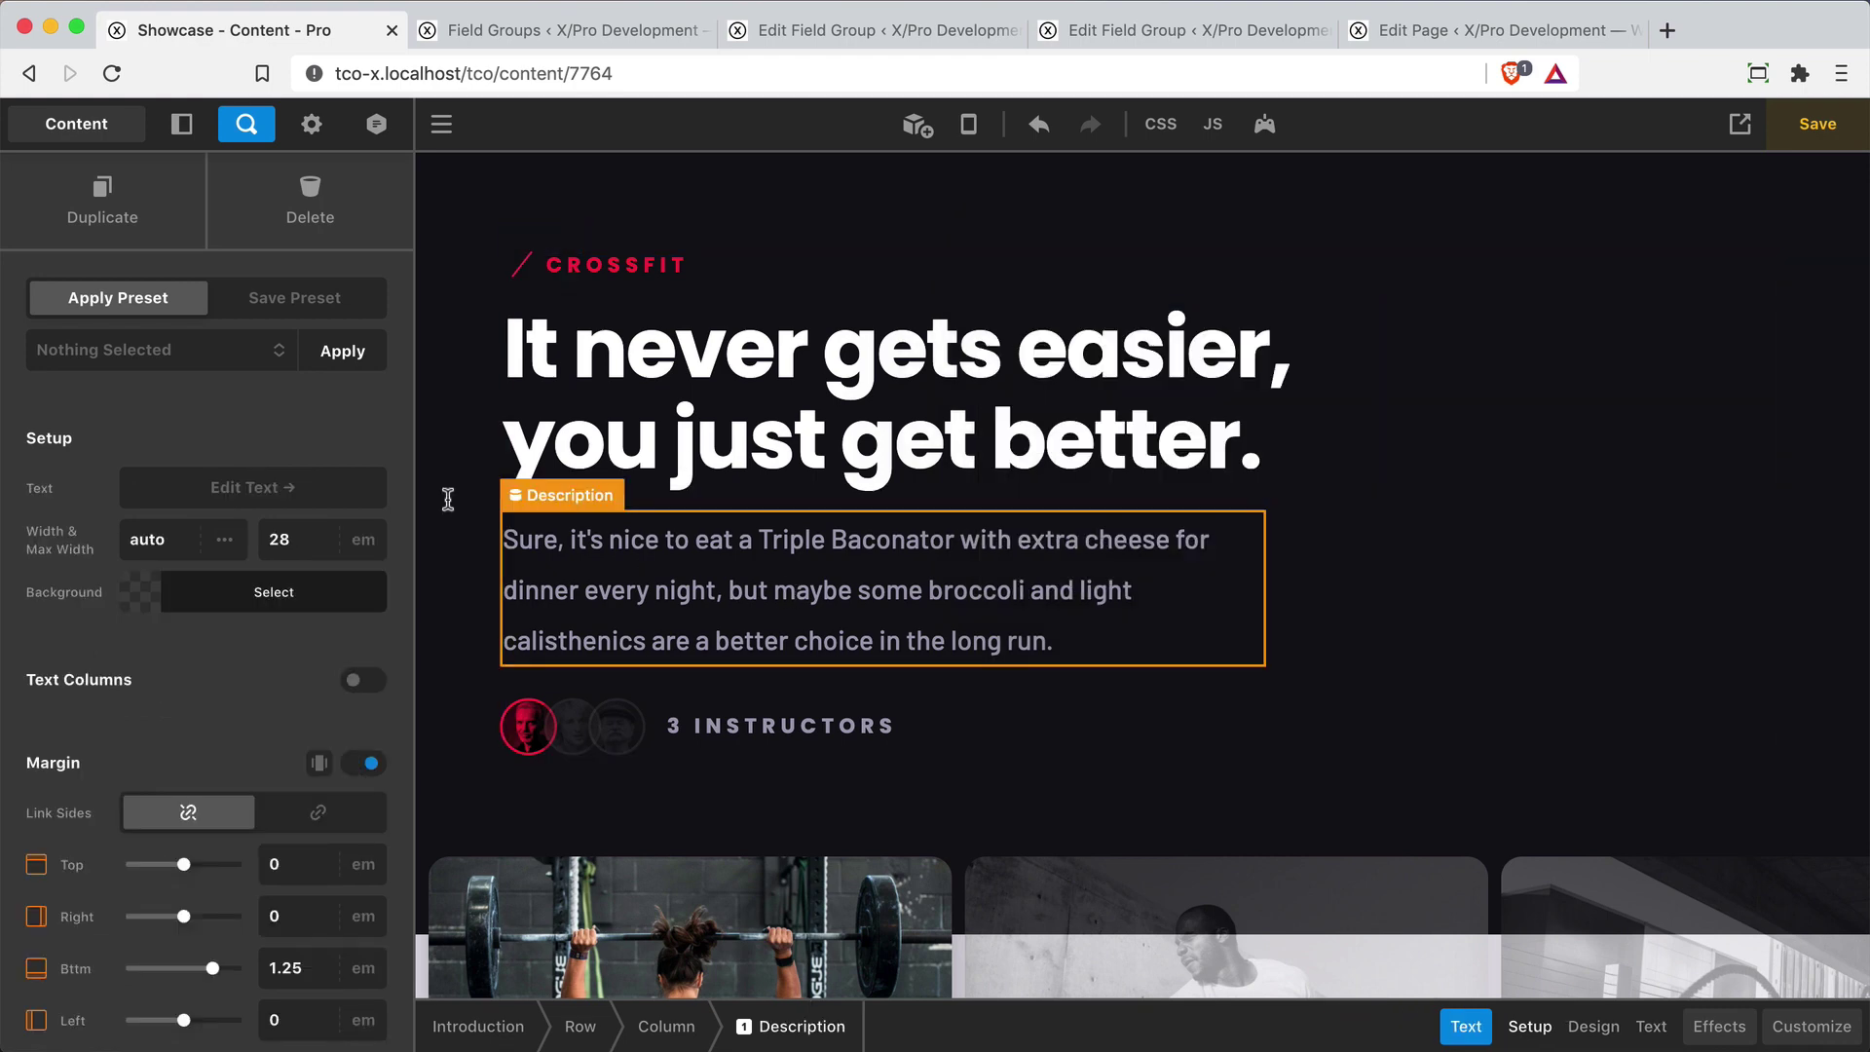
left_click(222, 489)
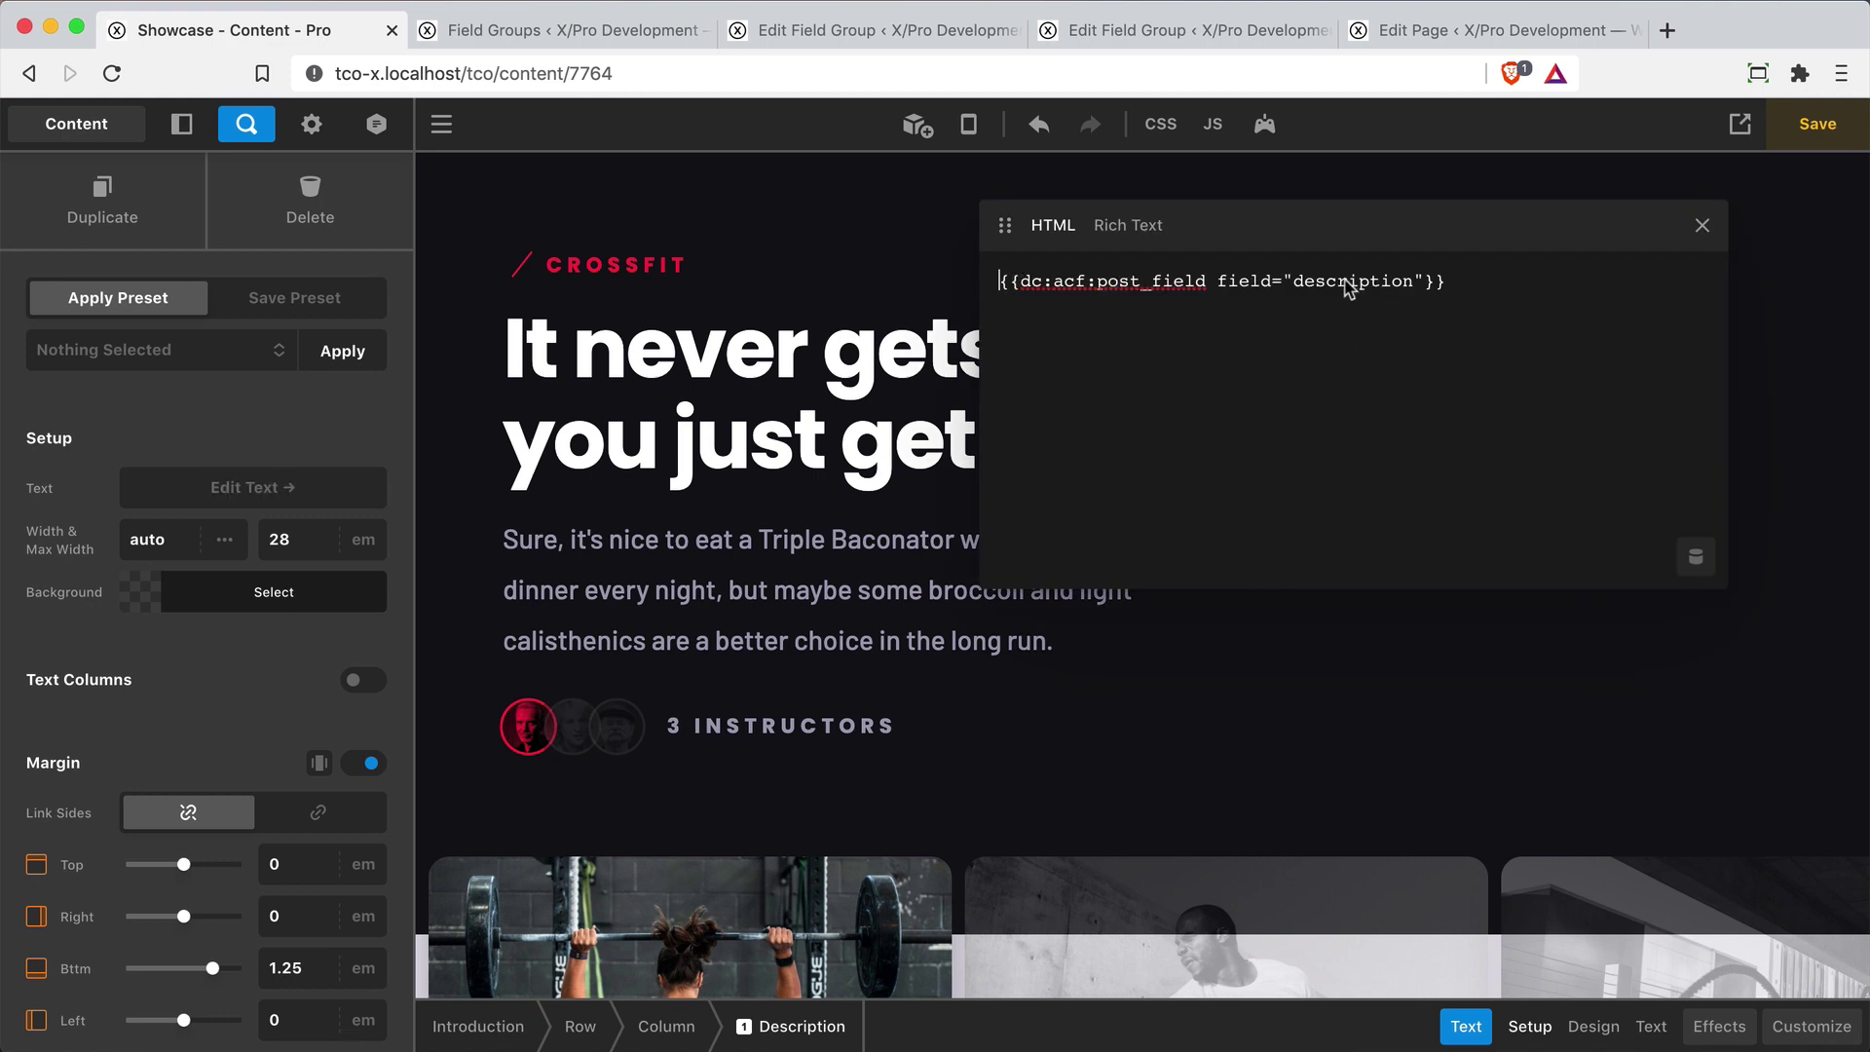
left_click(1700, 228)
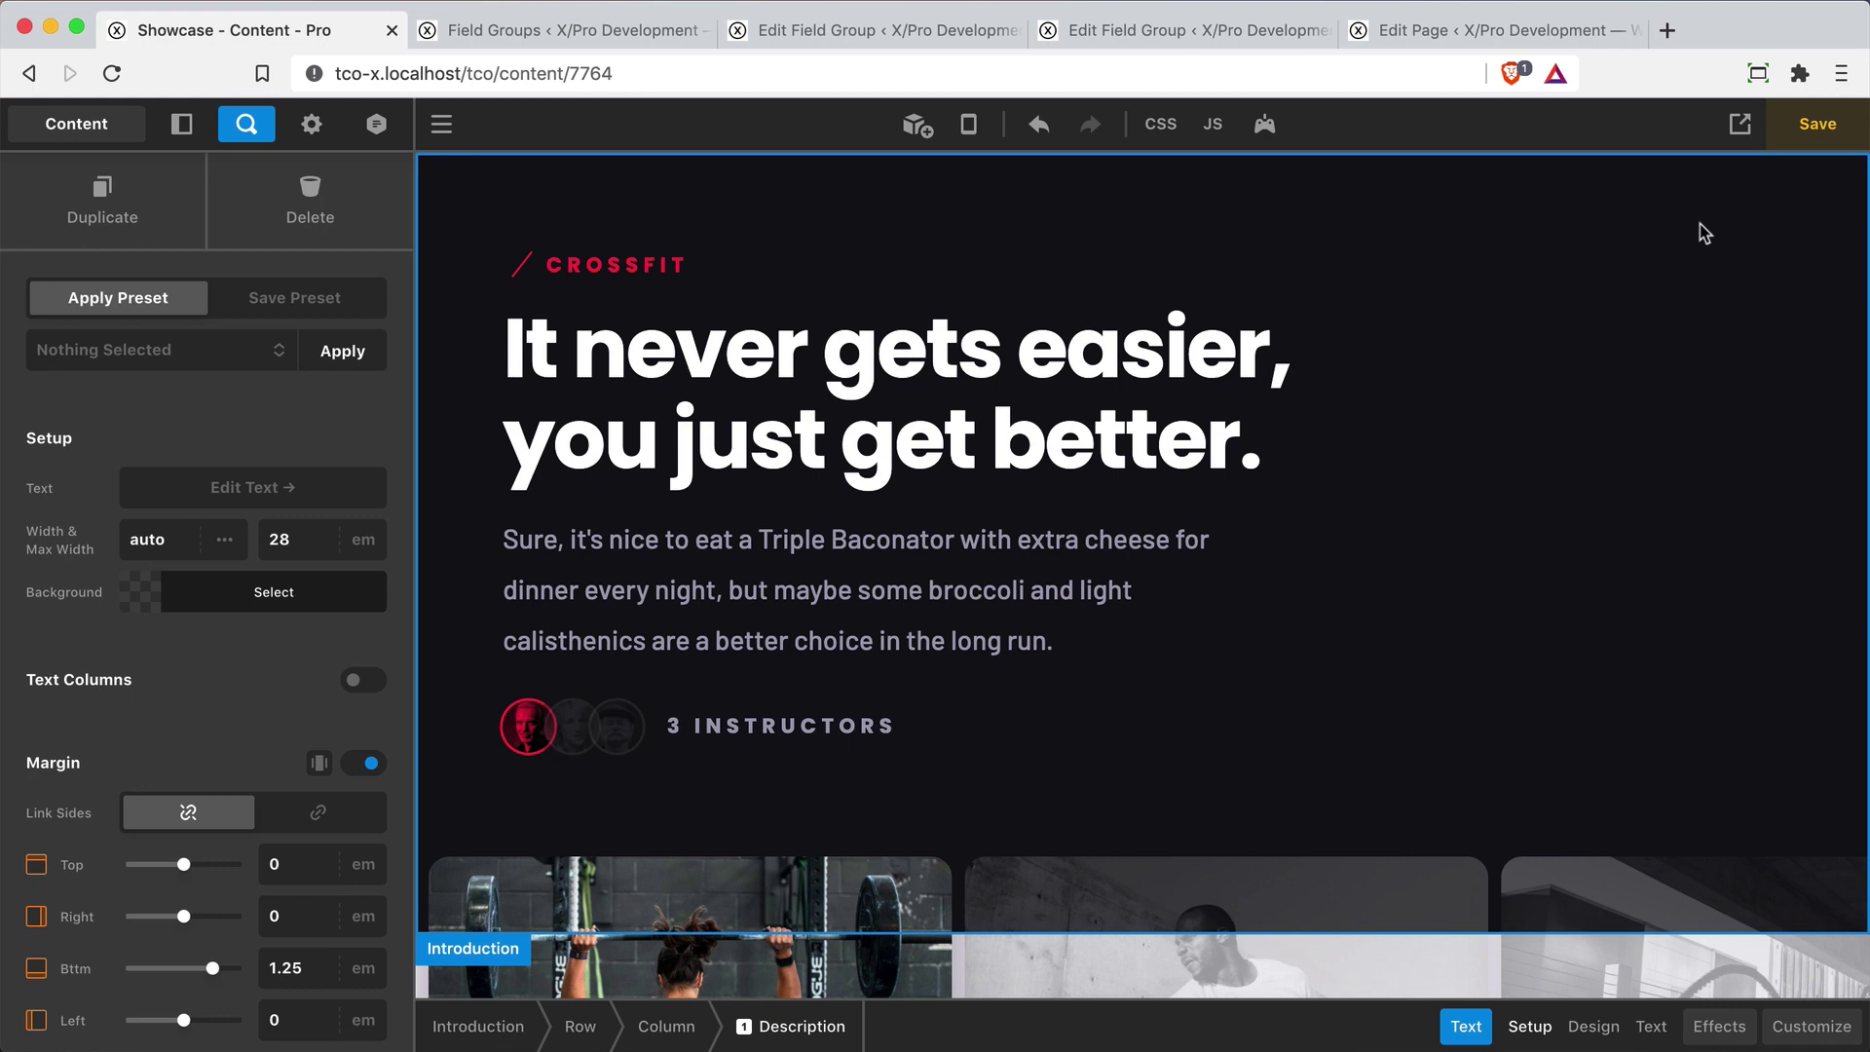
Recheck the Workout field's label, name and type in the Workout Information group, and return to the builder's Instructors row
key("ctrl+Tab")
key("ctrl+Tab")
key("ctrl+Tab")
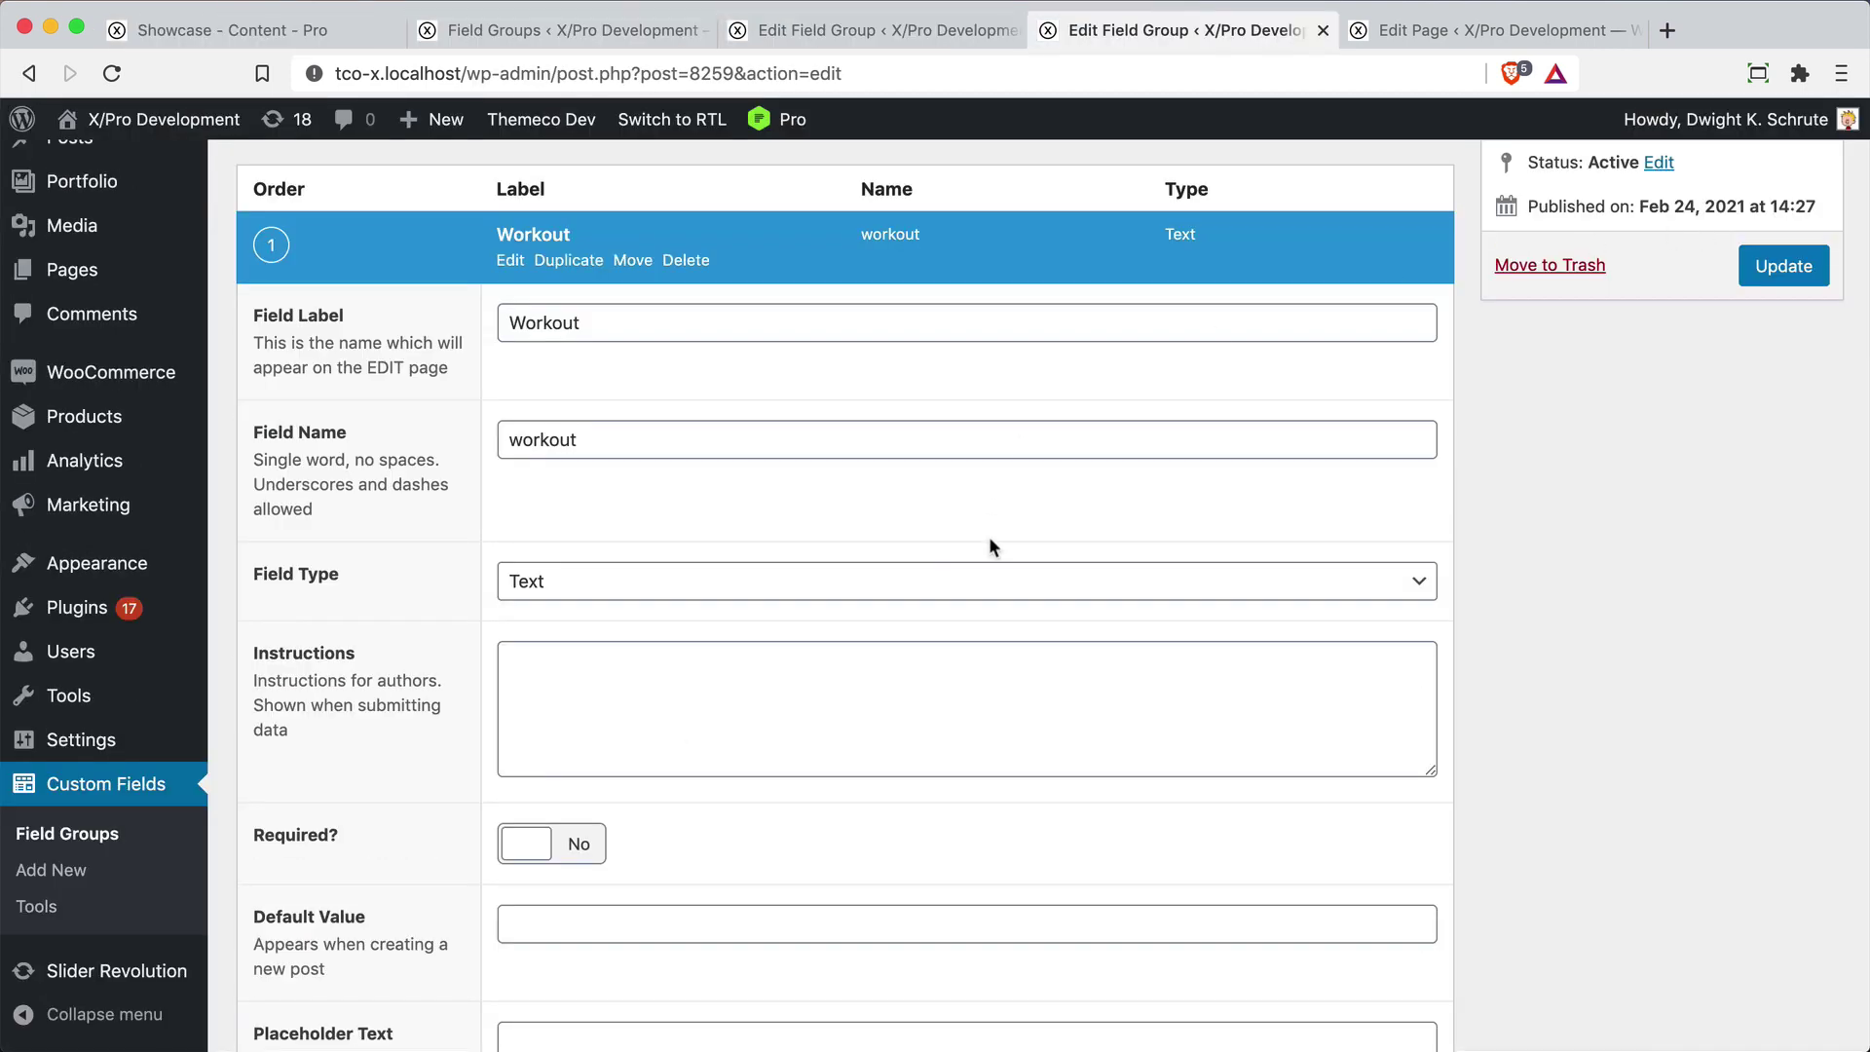
scroll(989, 536, "up", 1)
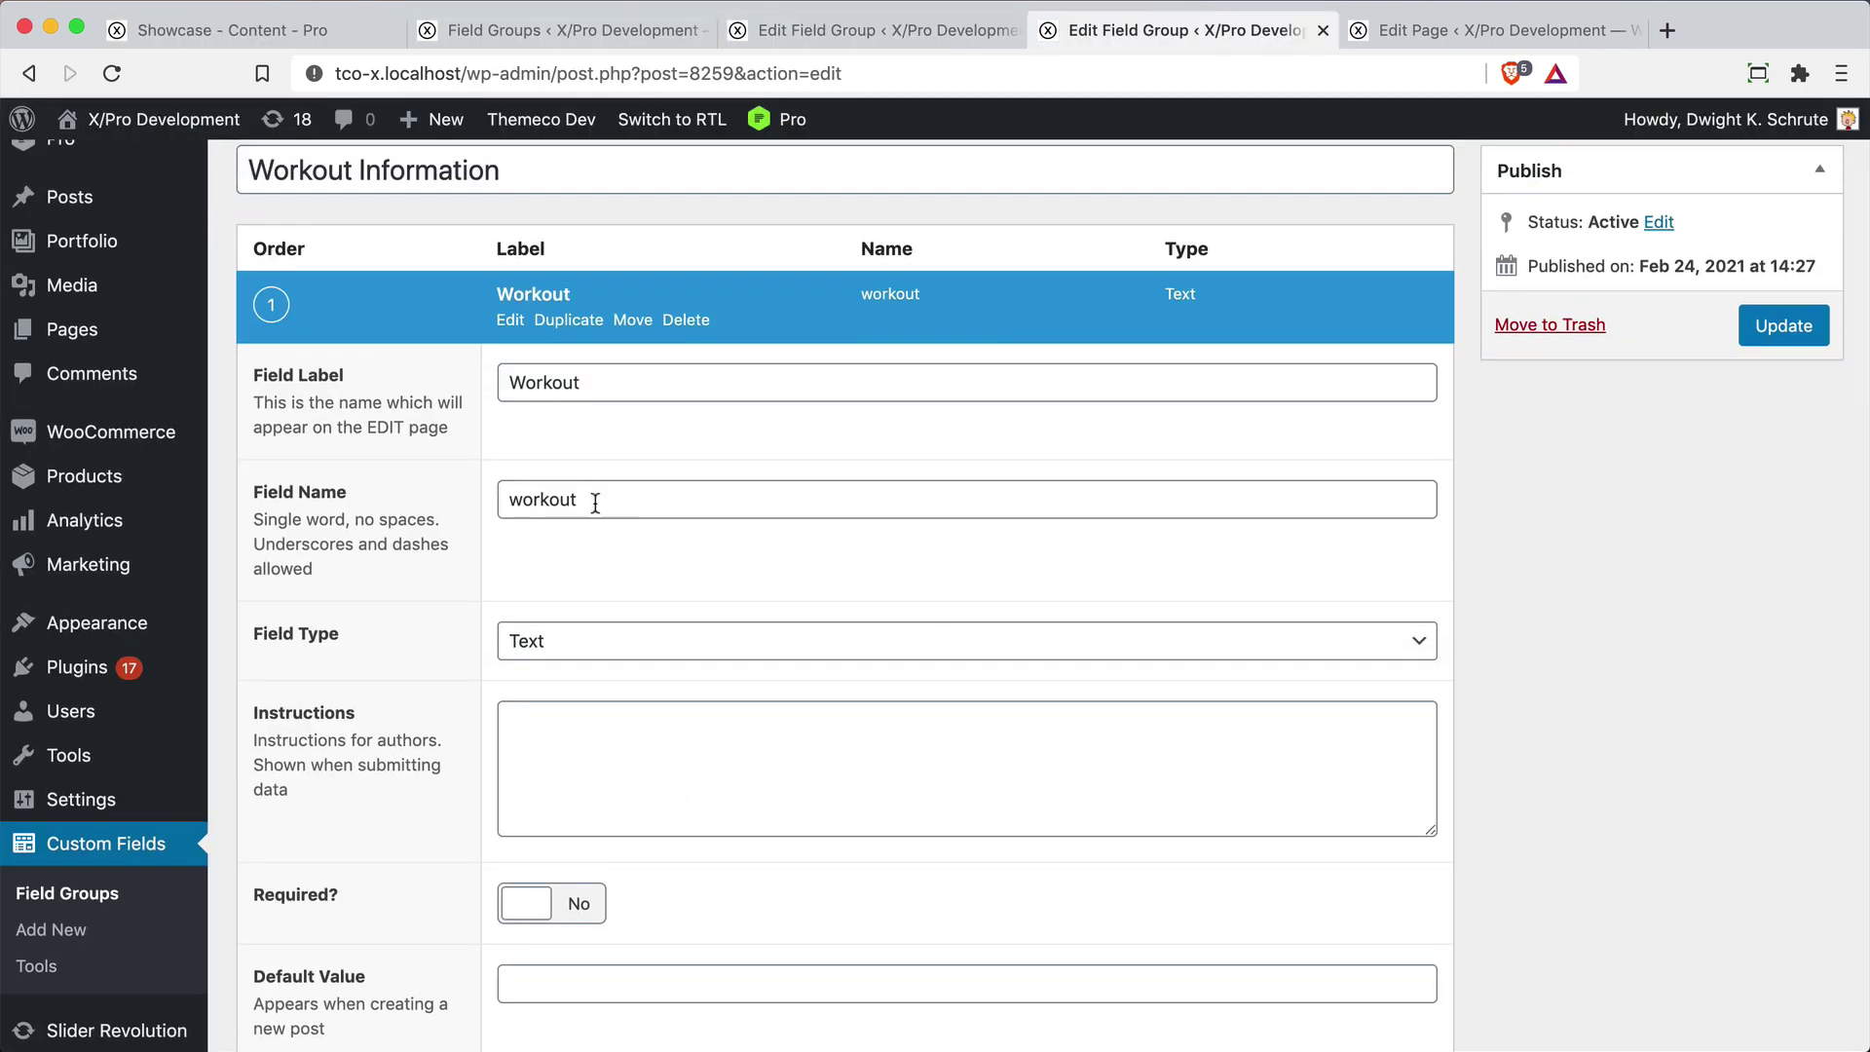
key("ctrl+Tab")
key("ctrl+Tab")
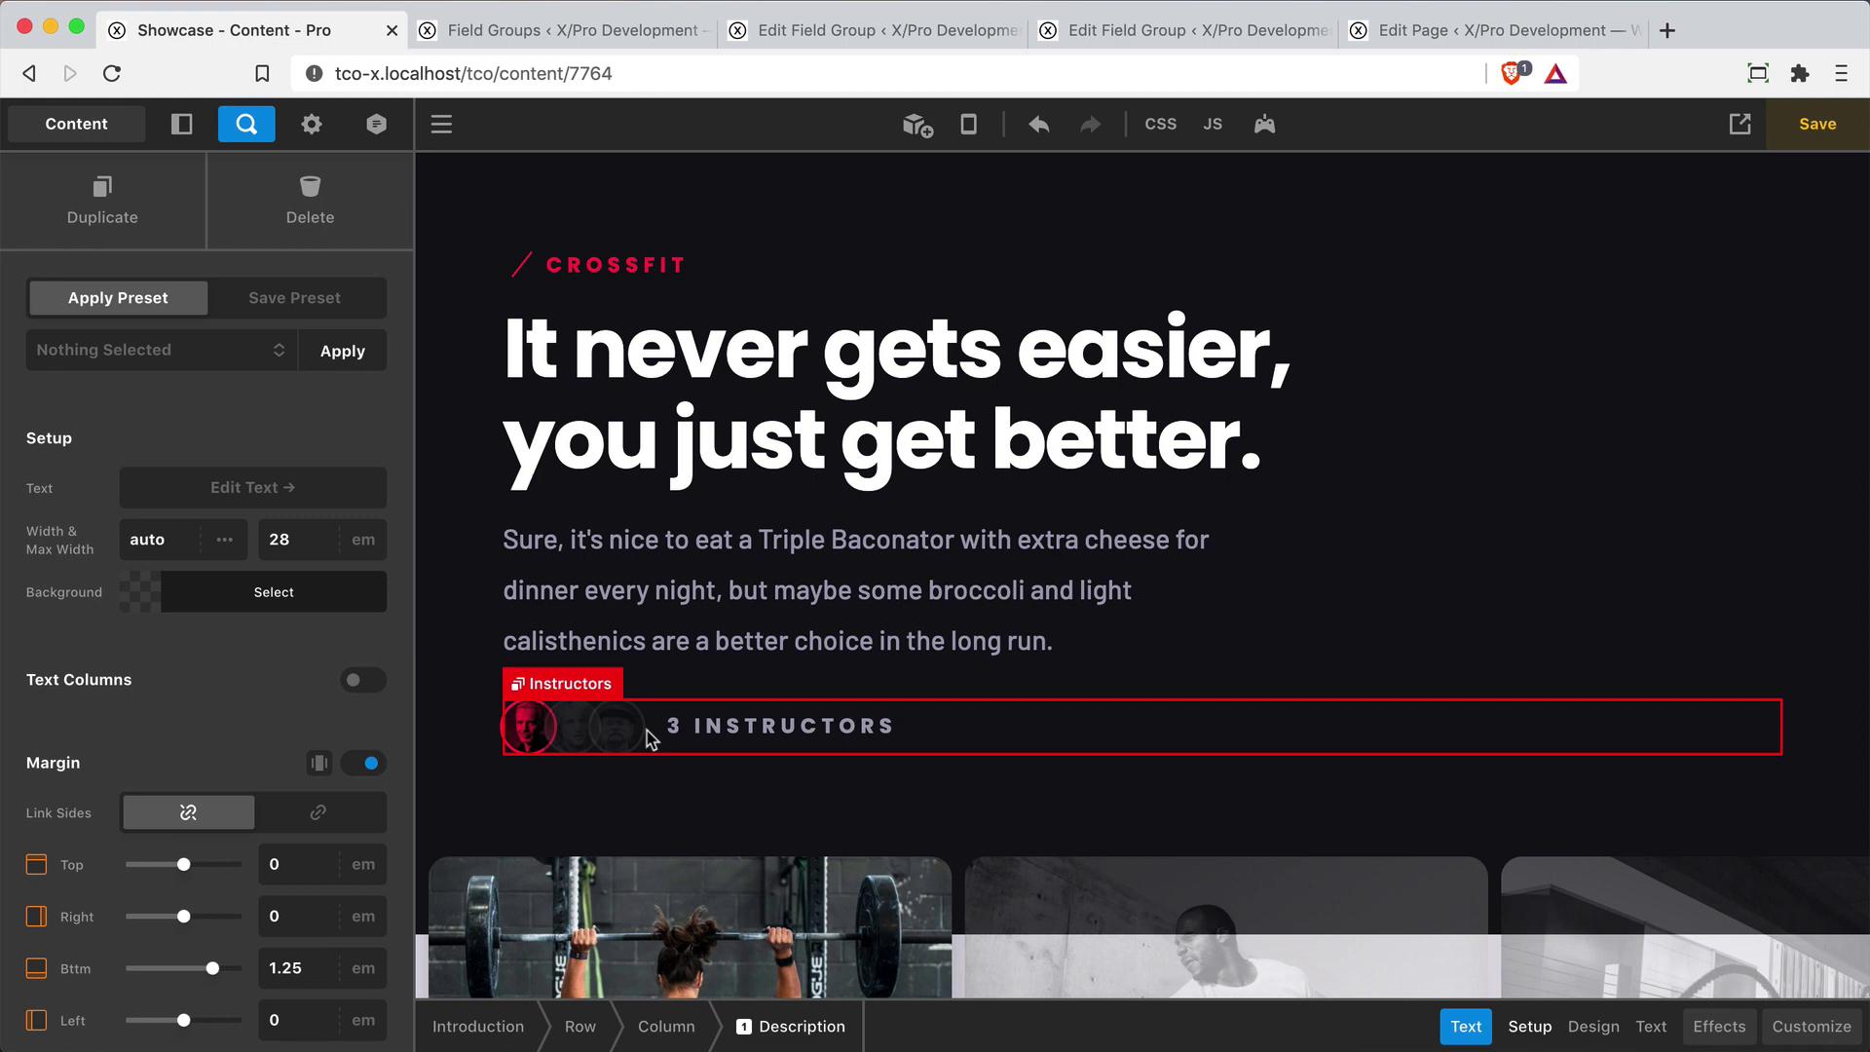
Open the site's Users list in a separate browser tab from the Field Groups page
key("ctrl+Tab")
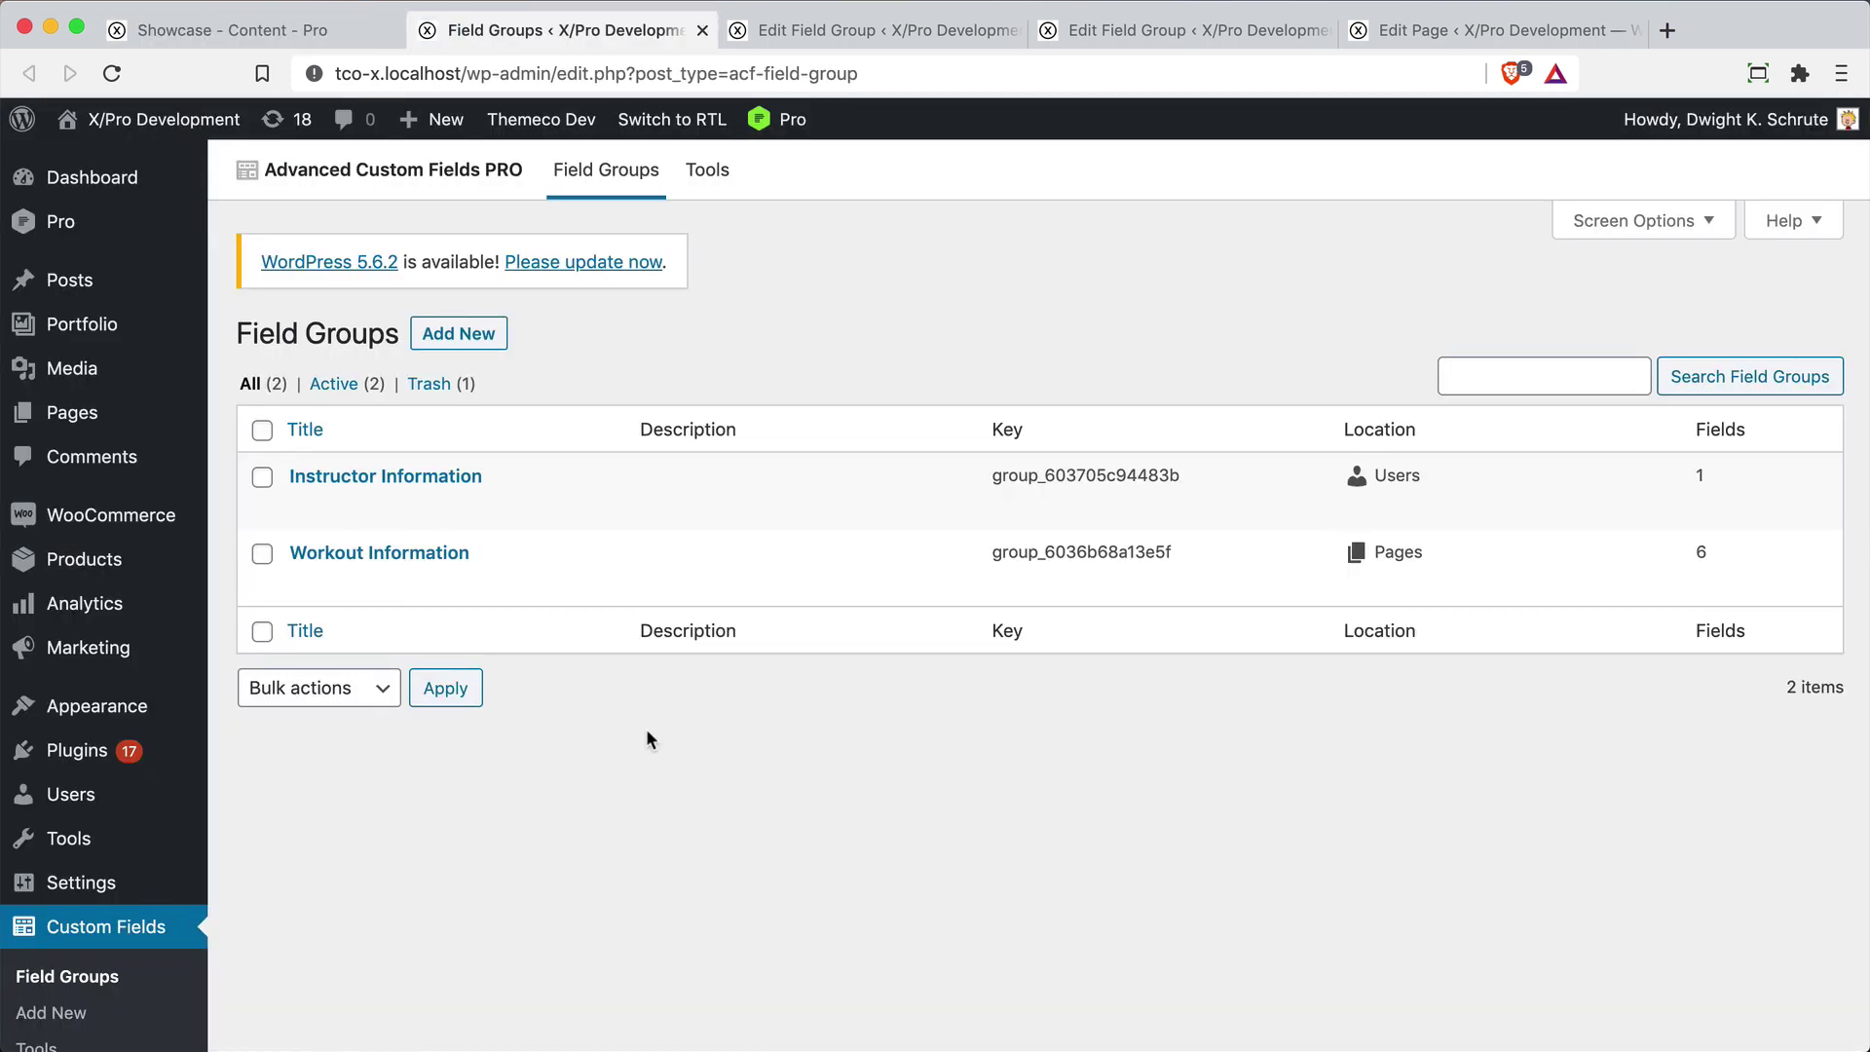
left_click(73, 794, "super")
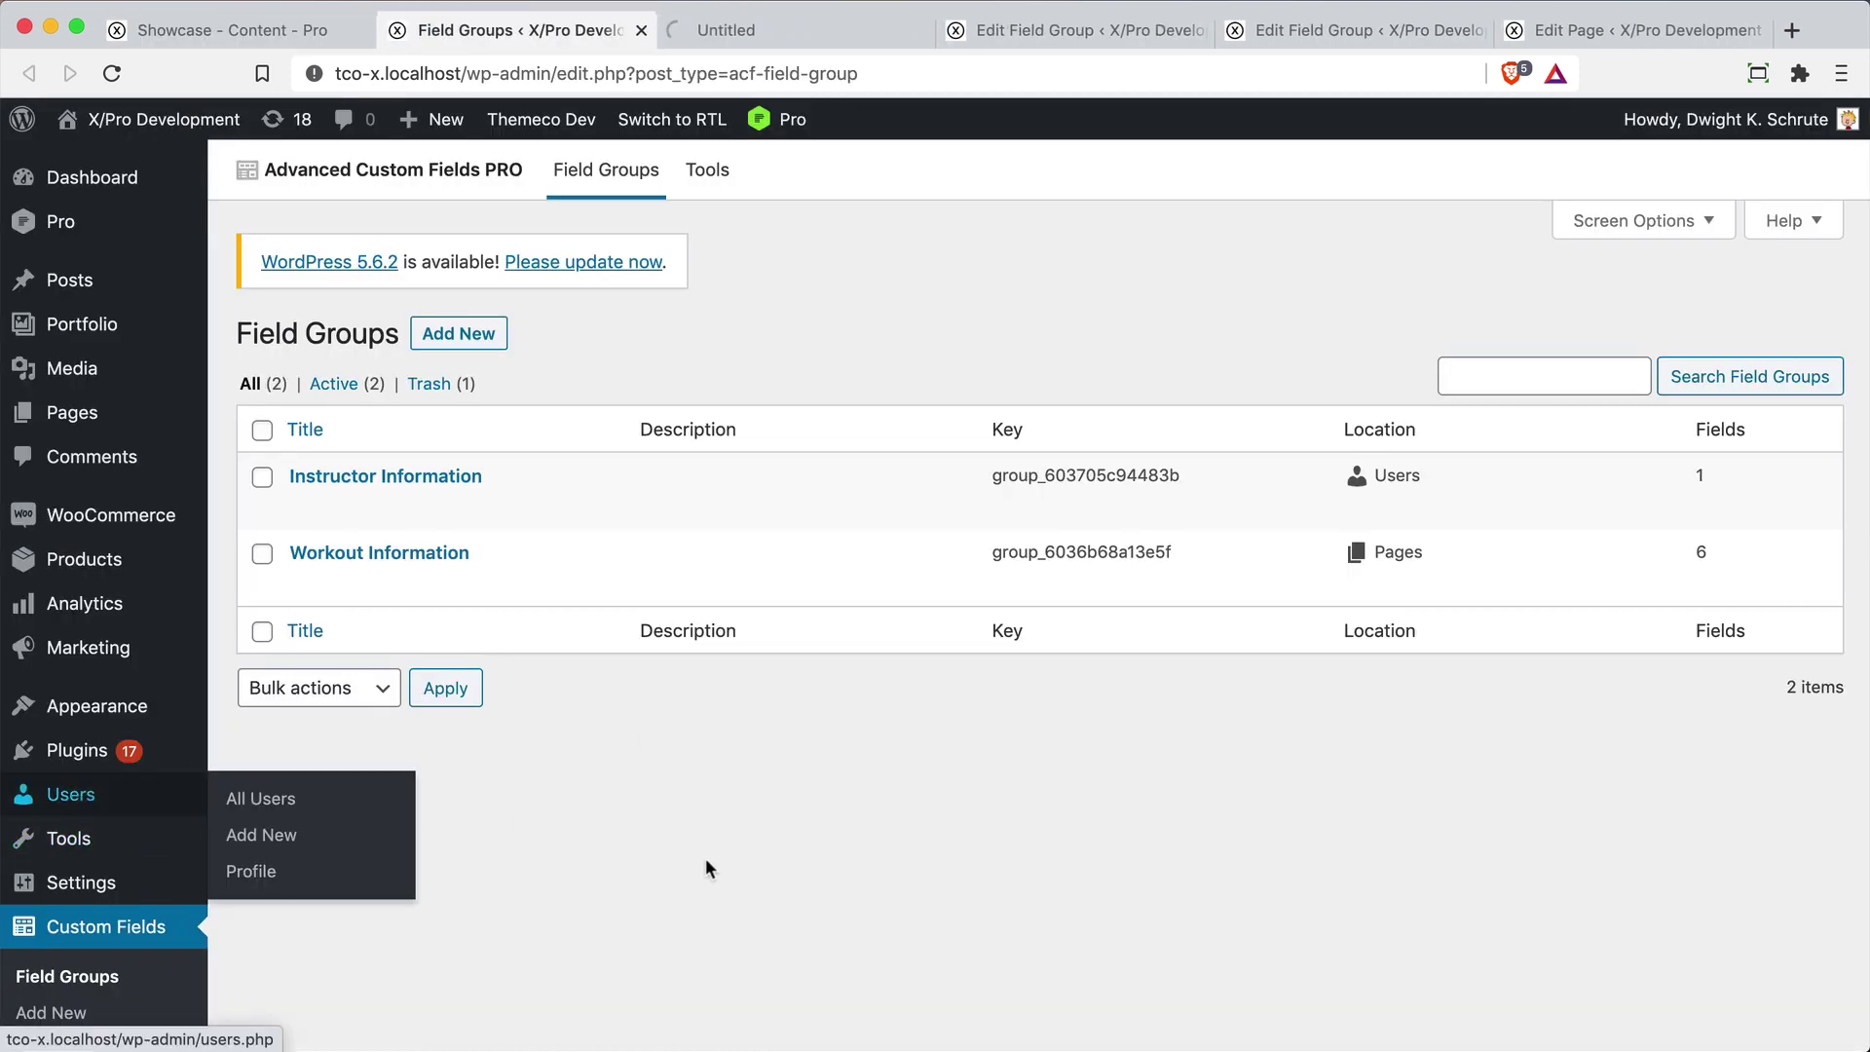
key("ctrl+Tab")
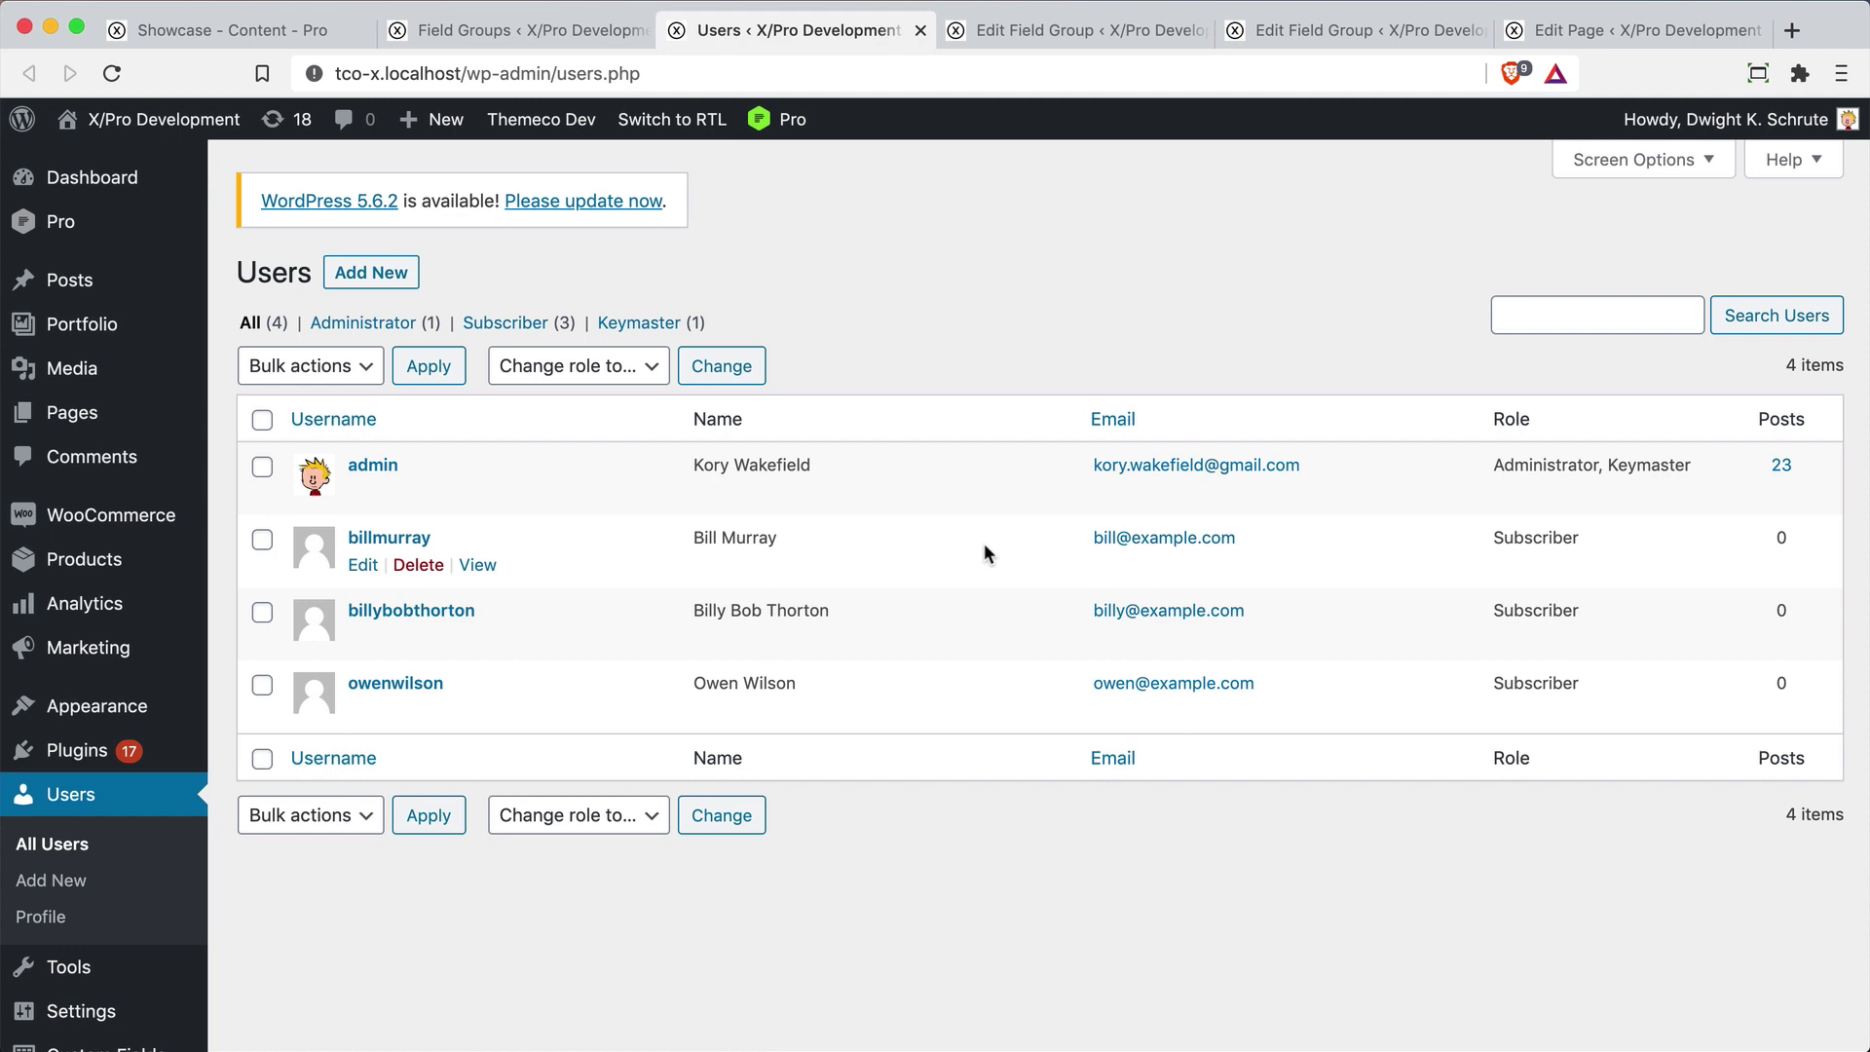
Examine the Image field's name, type and return format in the Instructor Information group, and return to the Users list
key("ctrl+Tab")
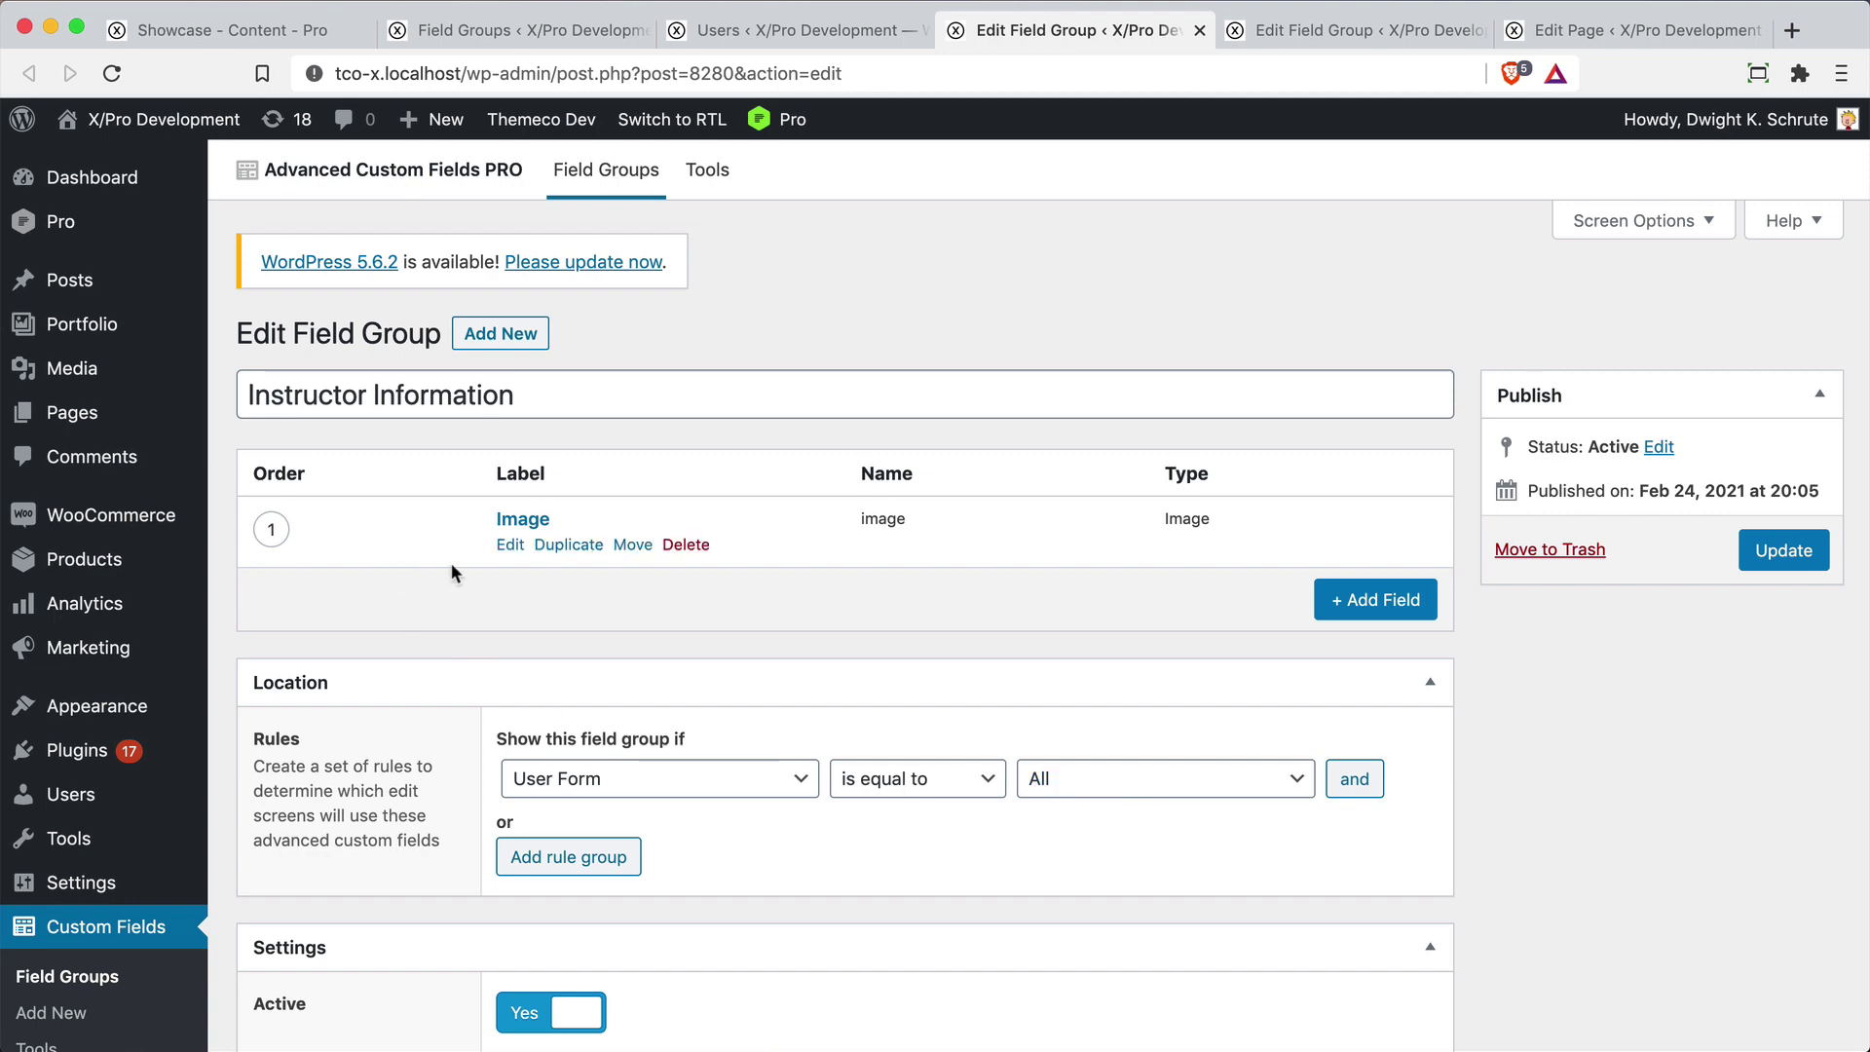
left_click(512, 548)
scroll(897, 647, "down", 3)
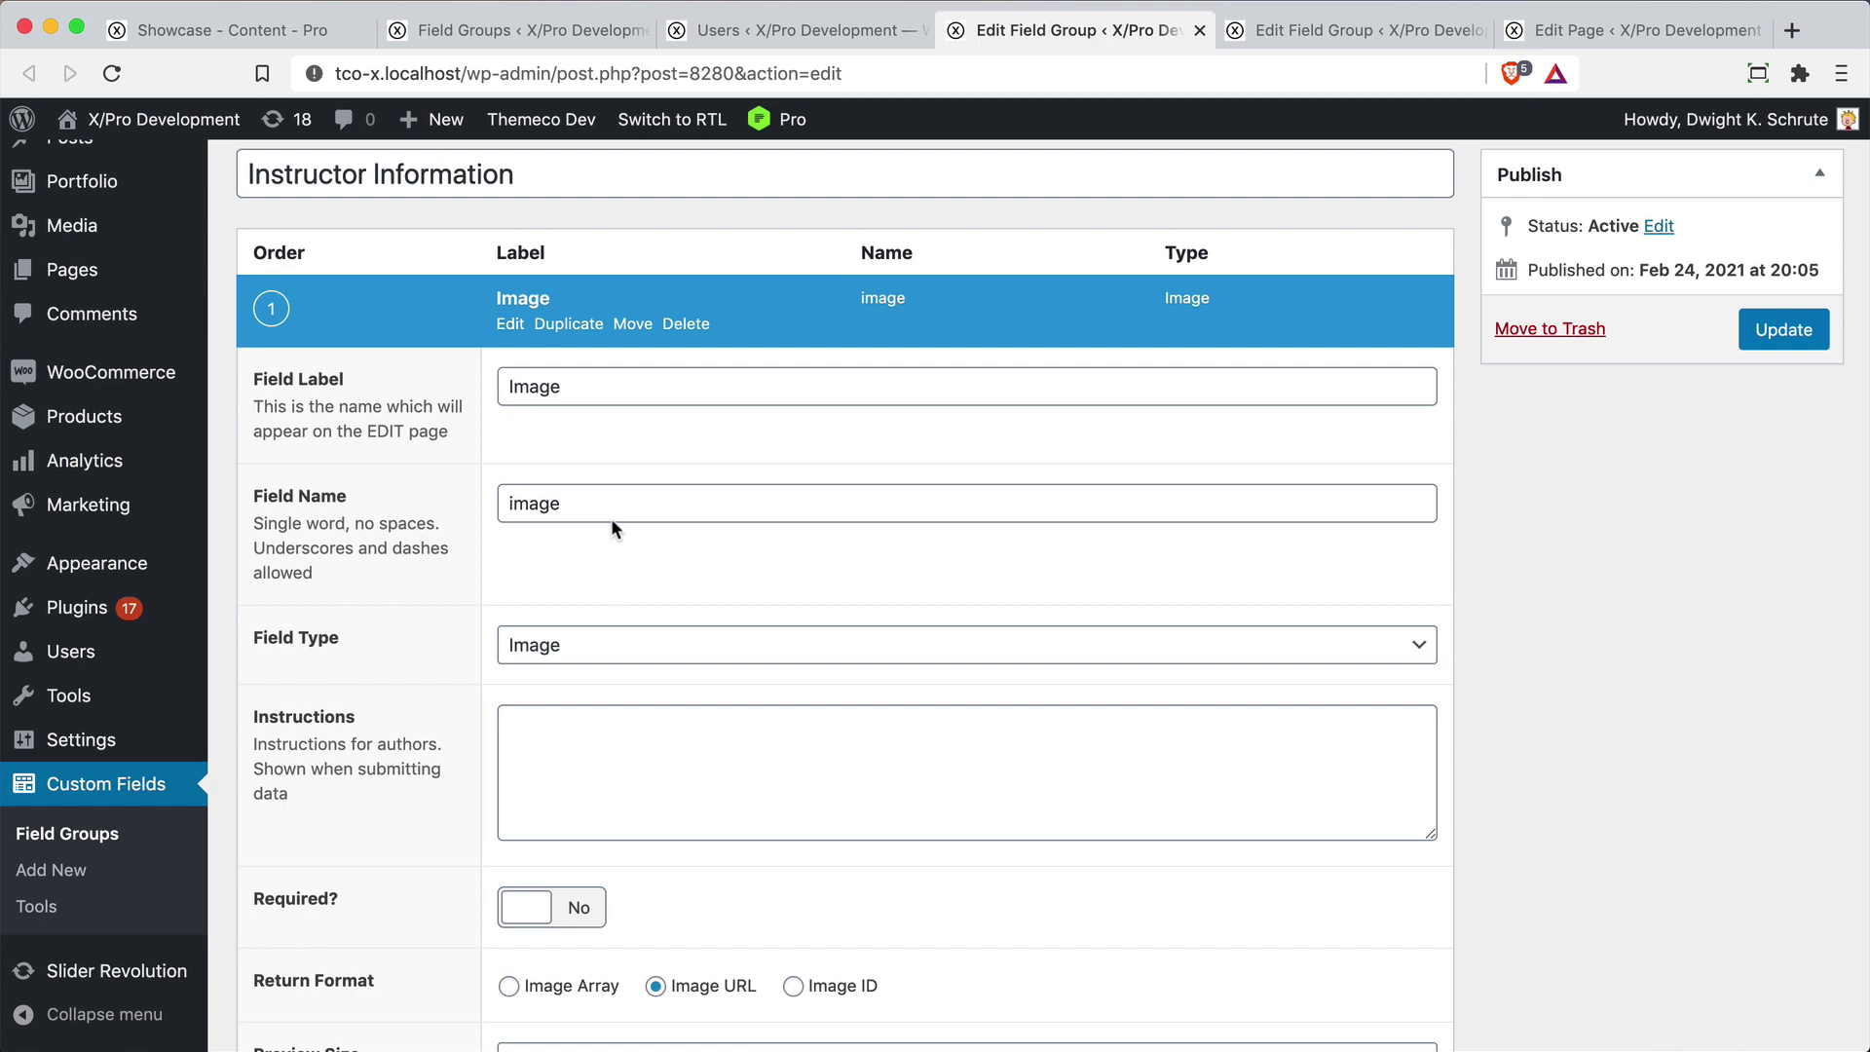
scroll(611, 518, "down", 5)
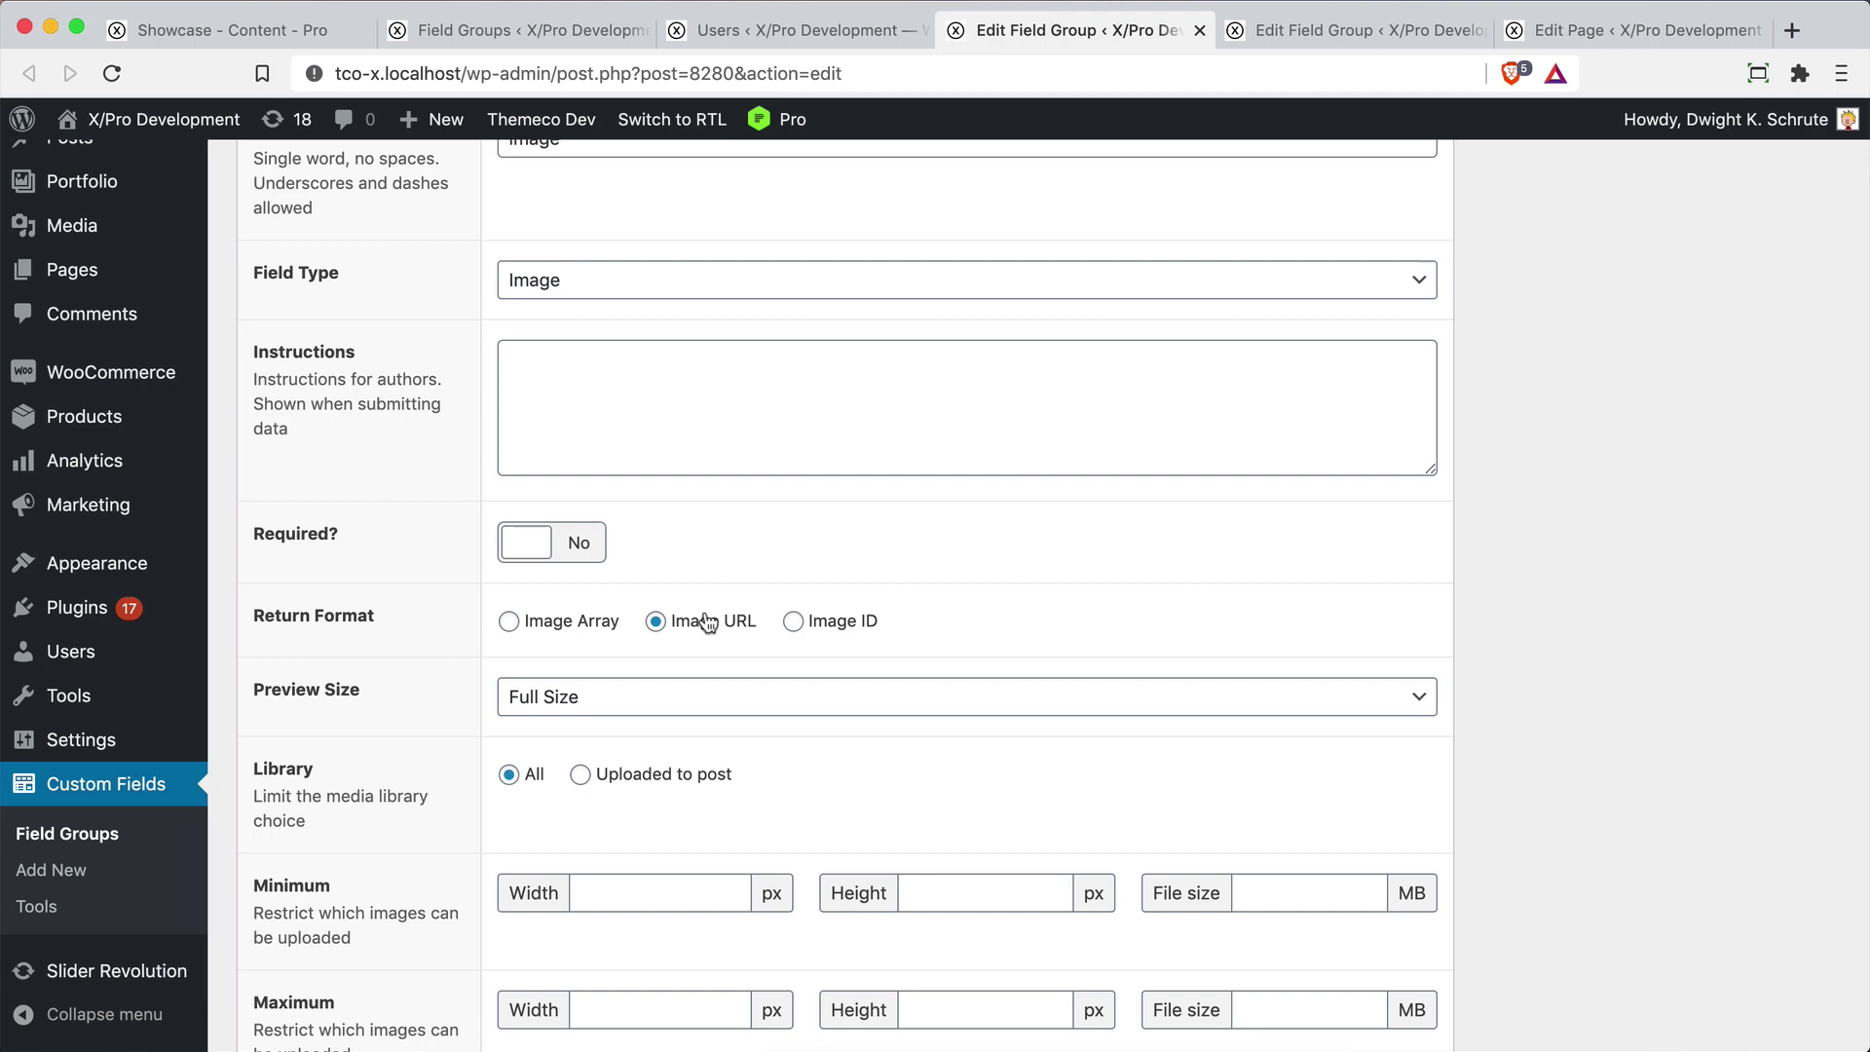
scroll(704, 620, "up", 10)
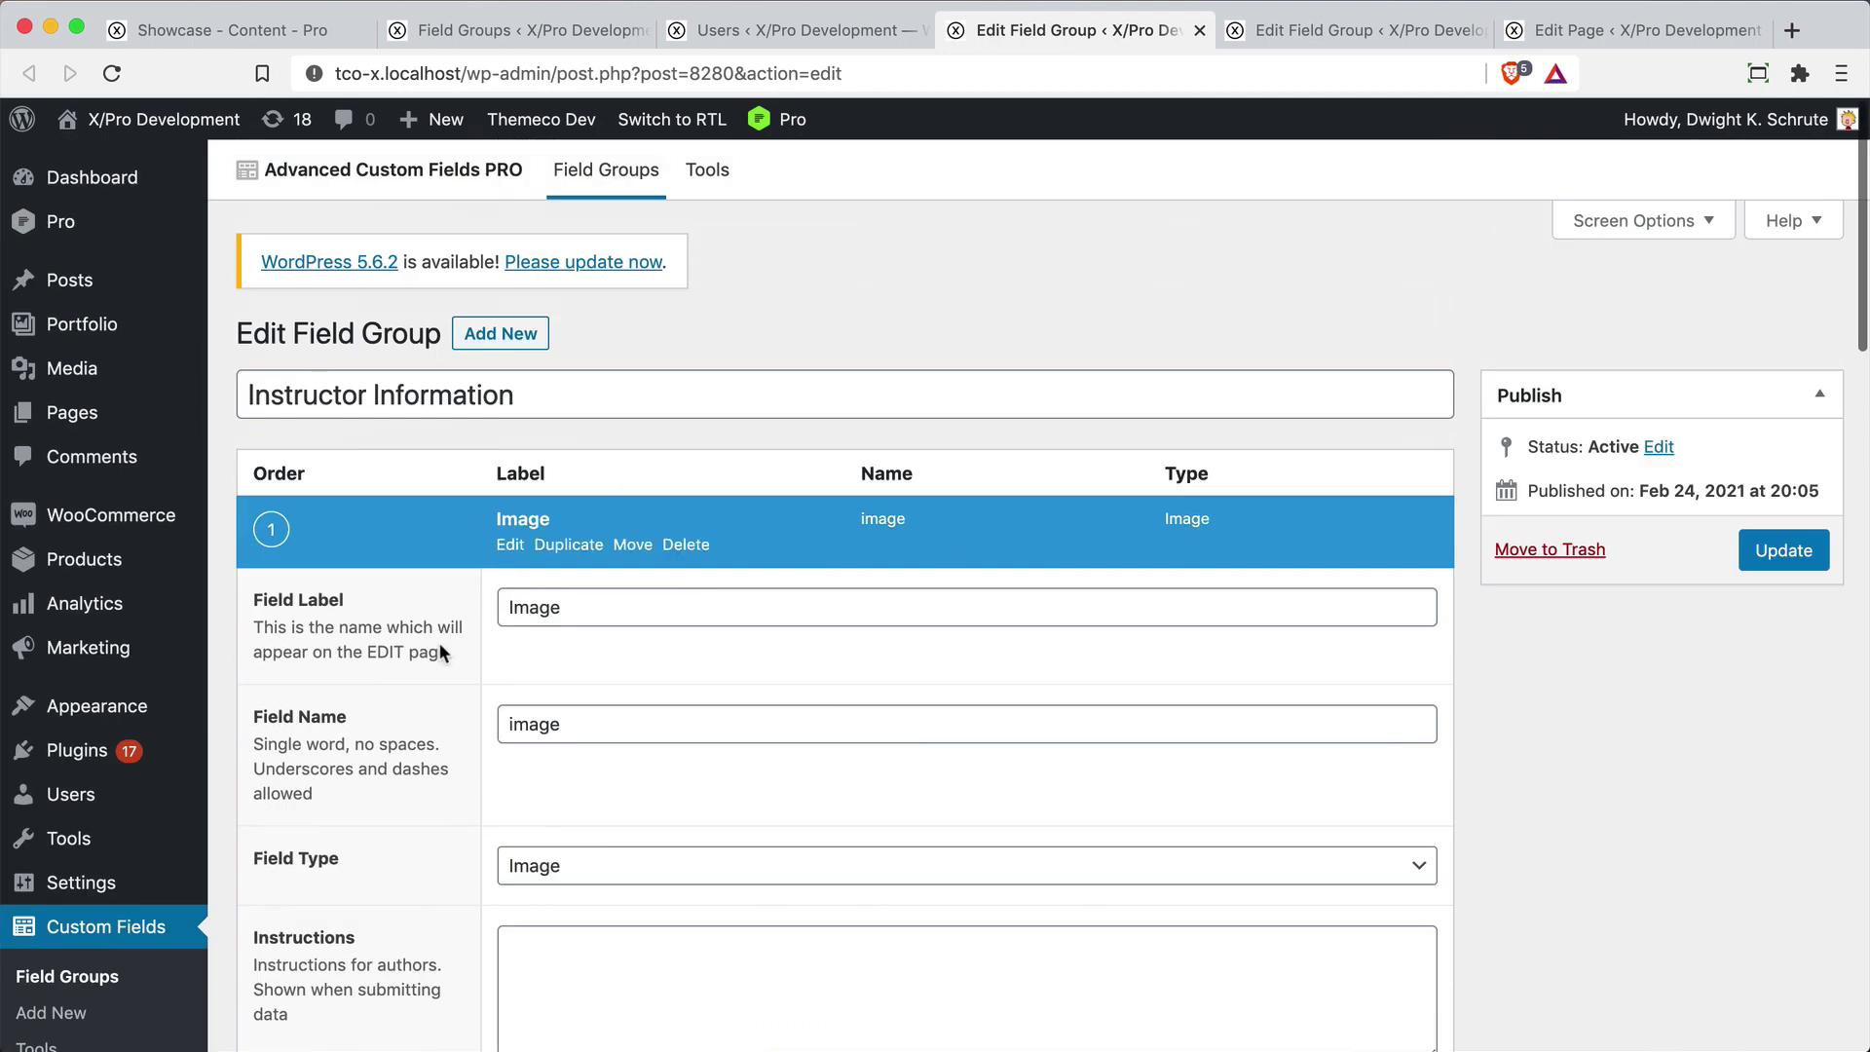
key("ctrl+shift+Tab")
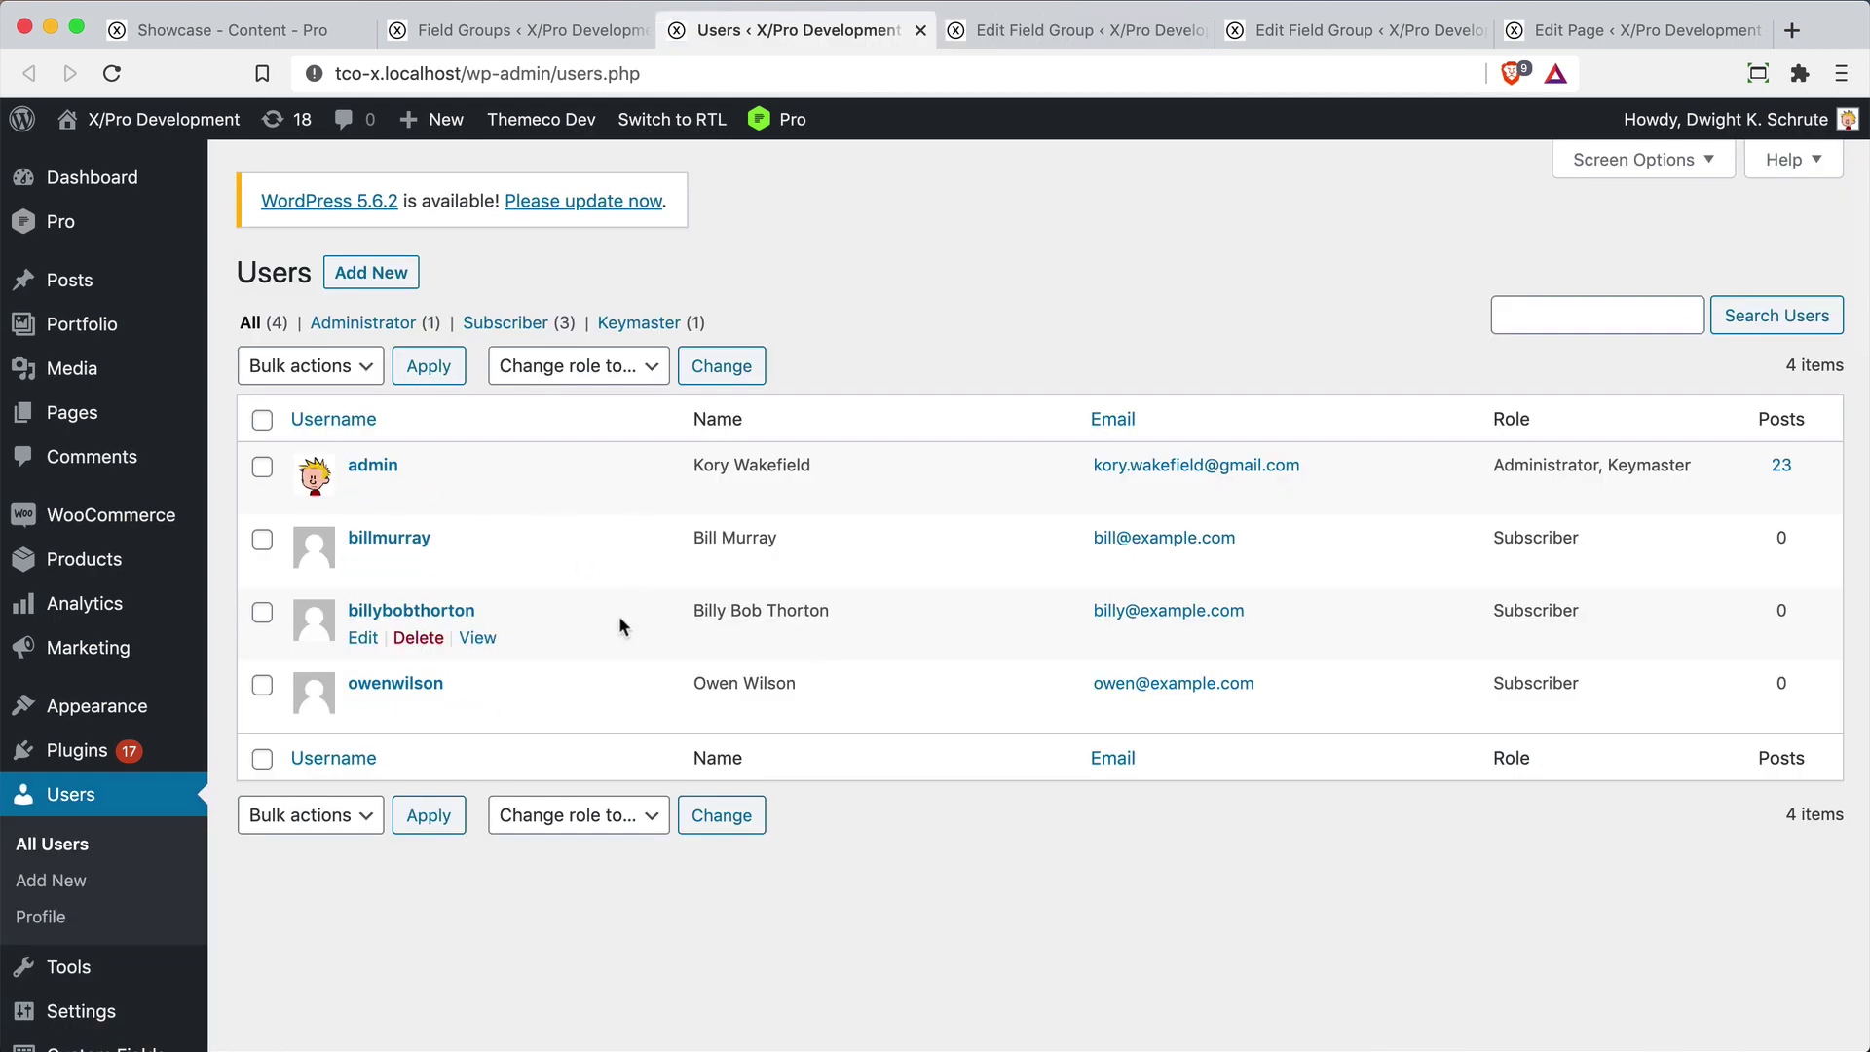
Return to the builder and examine the Looper Provider's type and full dynamic content input on the Instructors Div
key("ctrl+shift+Tab")
key("ctrl+shift+Tab")
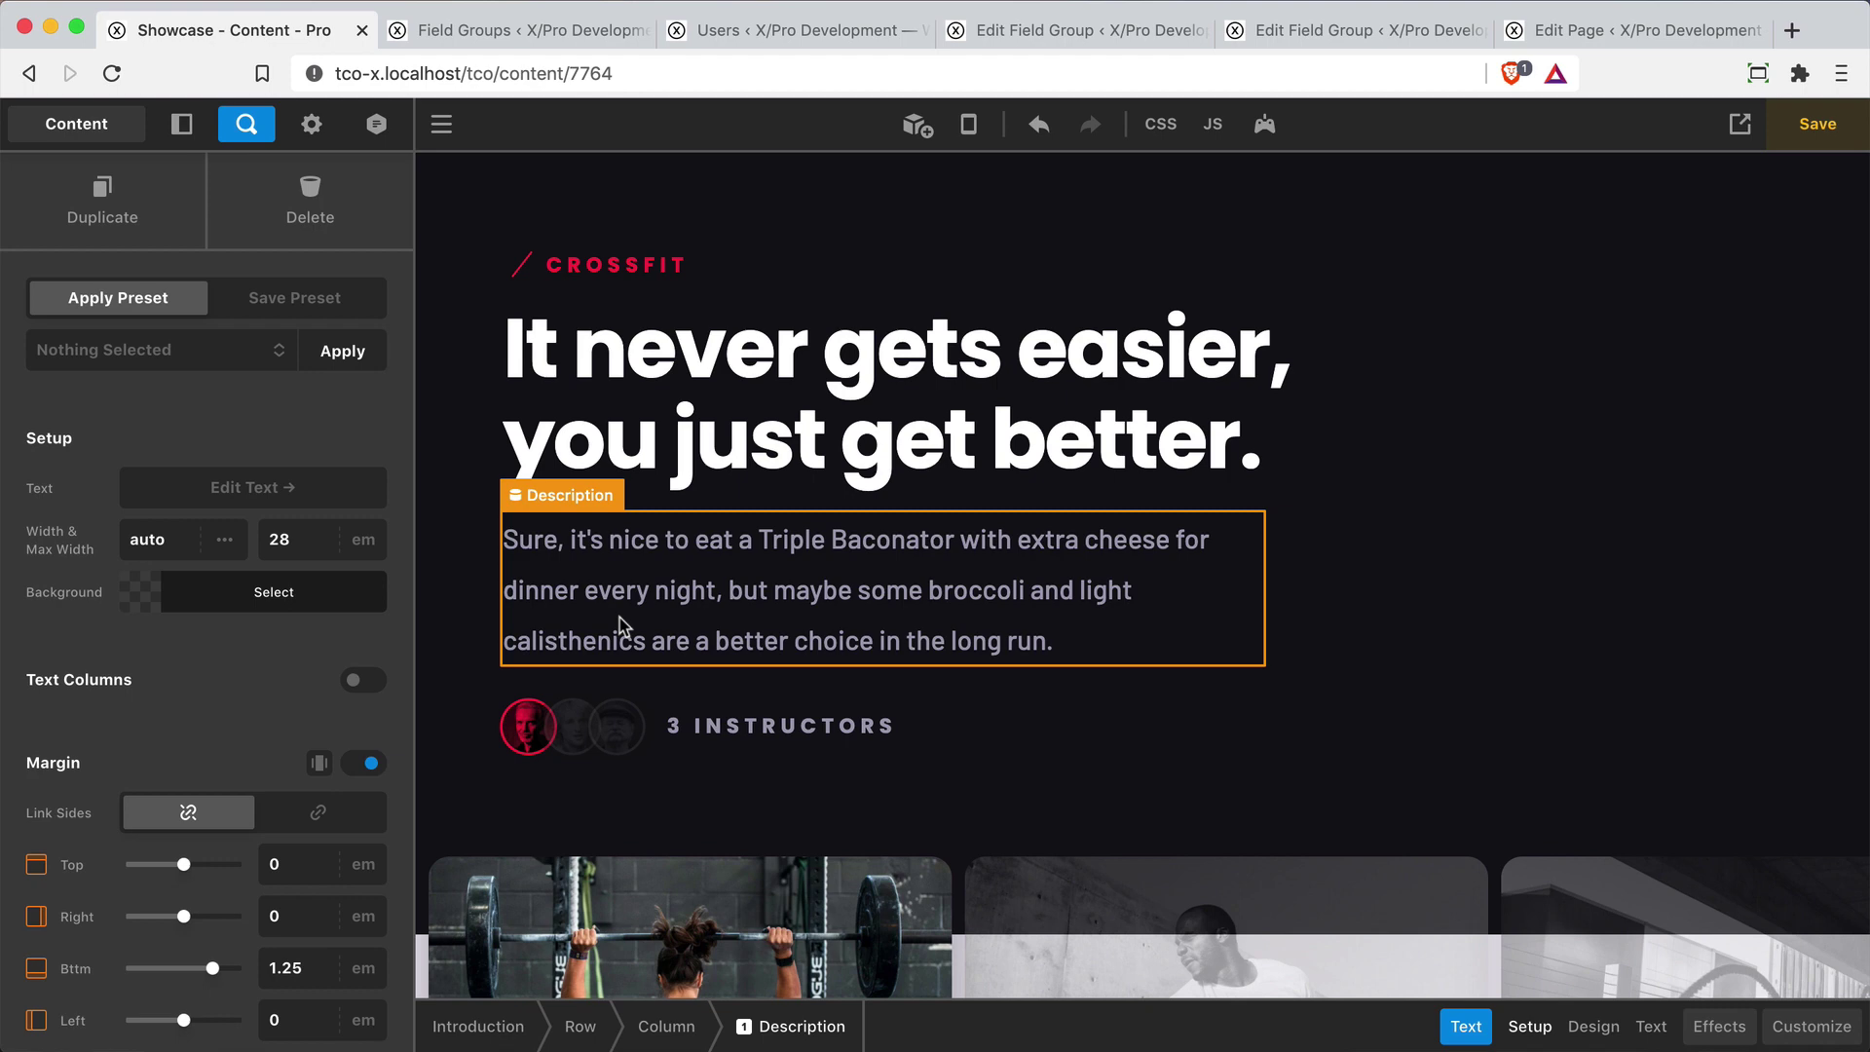
left_click(988, 735)
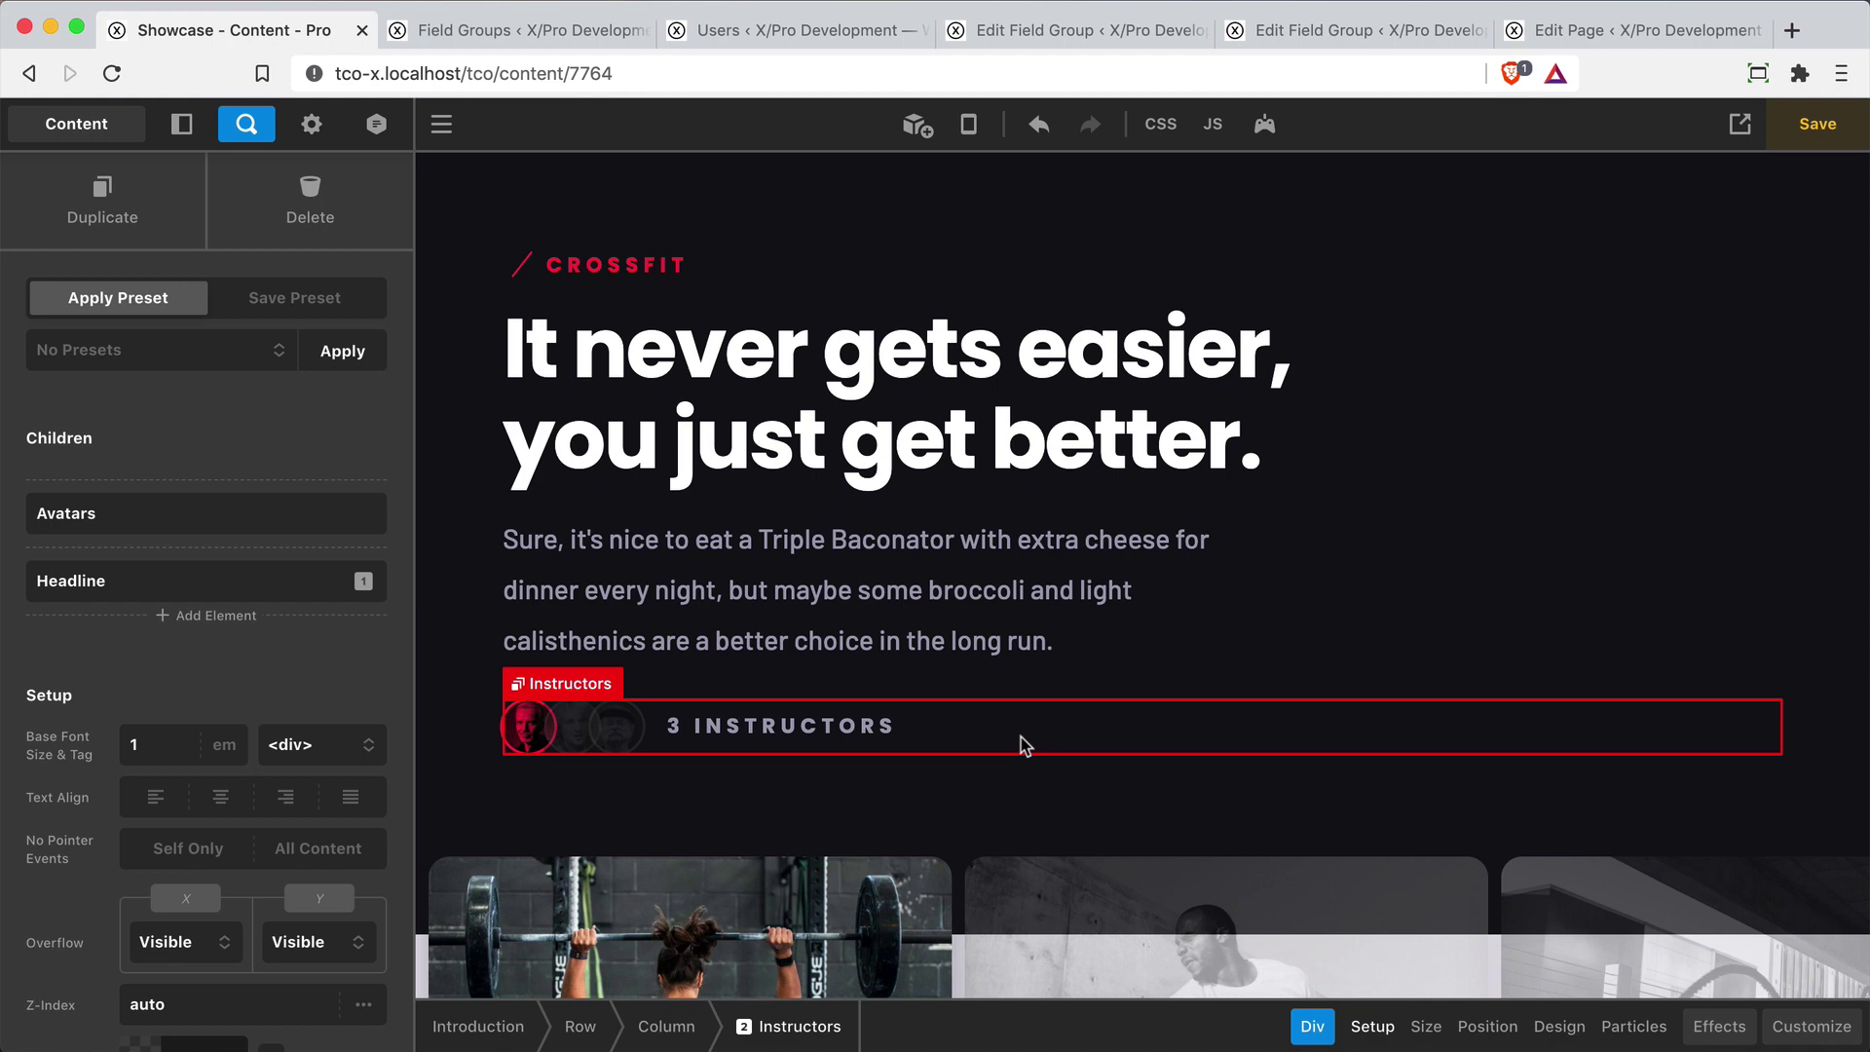
mouse_move(784, 1030)
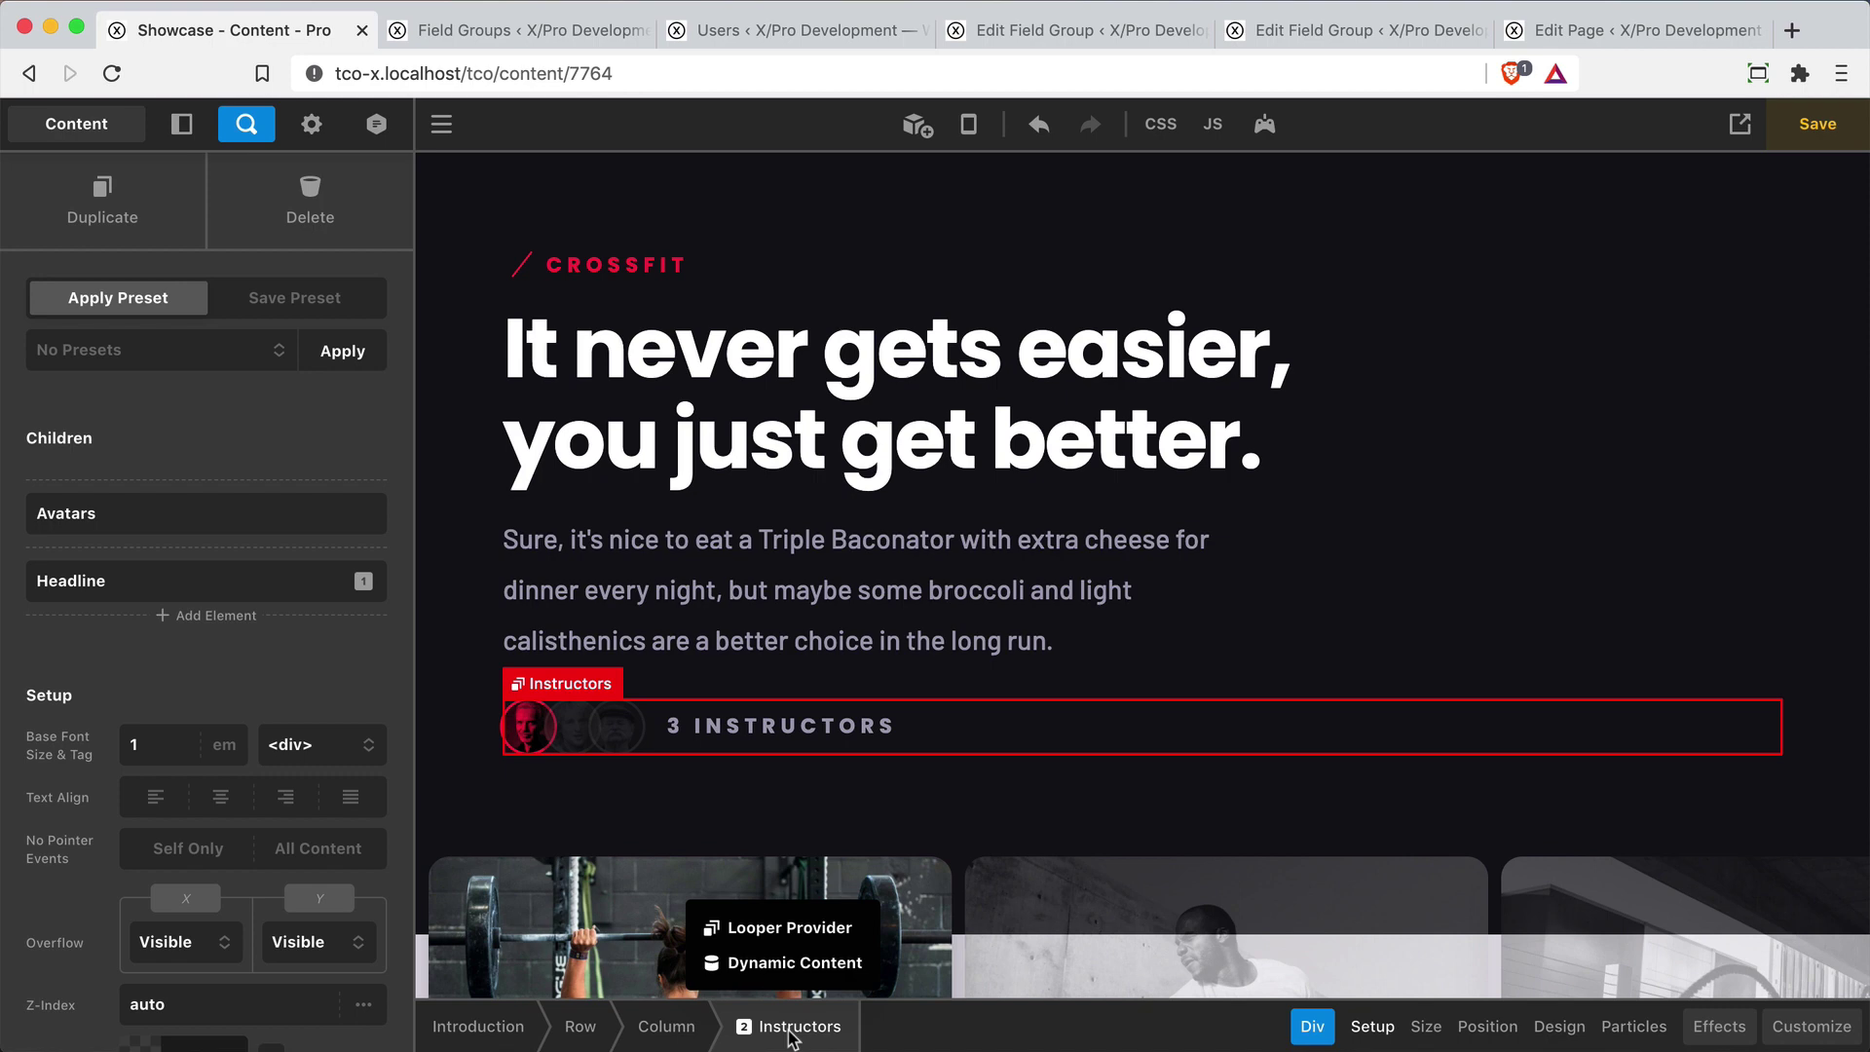
left_click(1816, 1028)
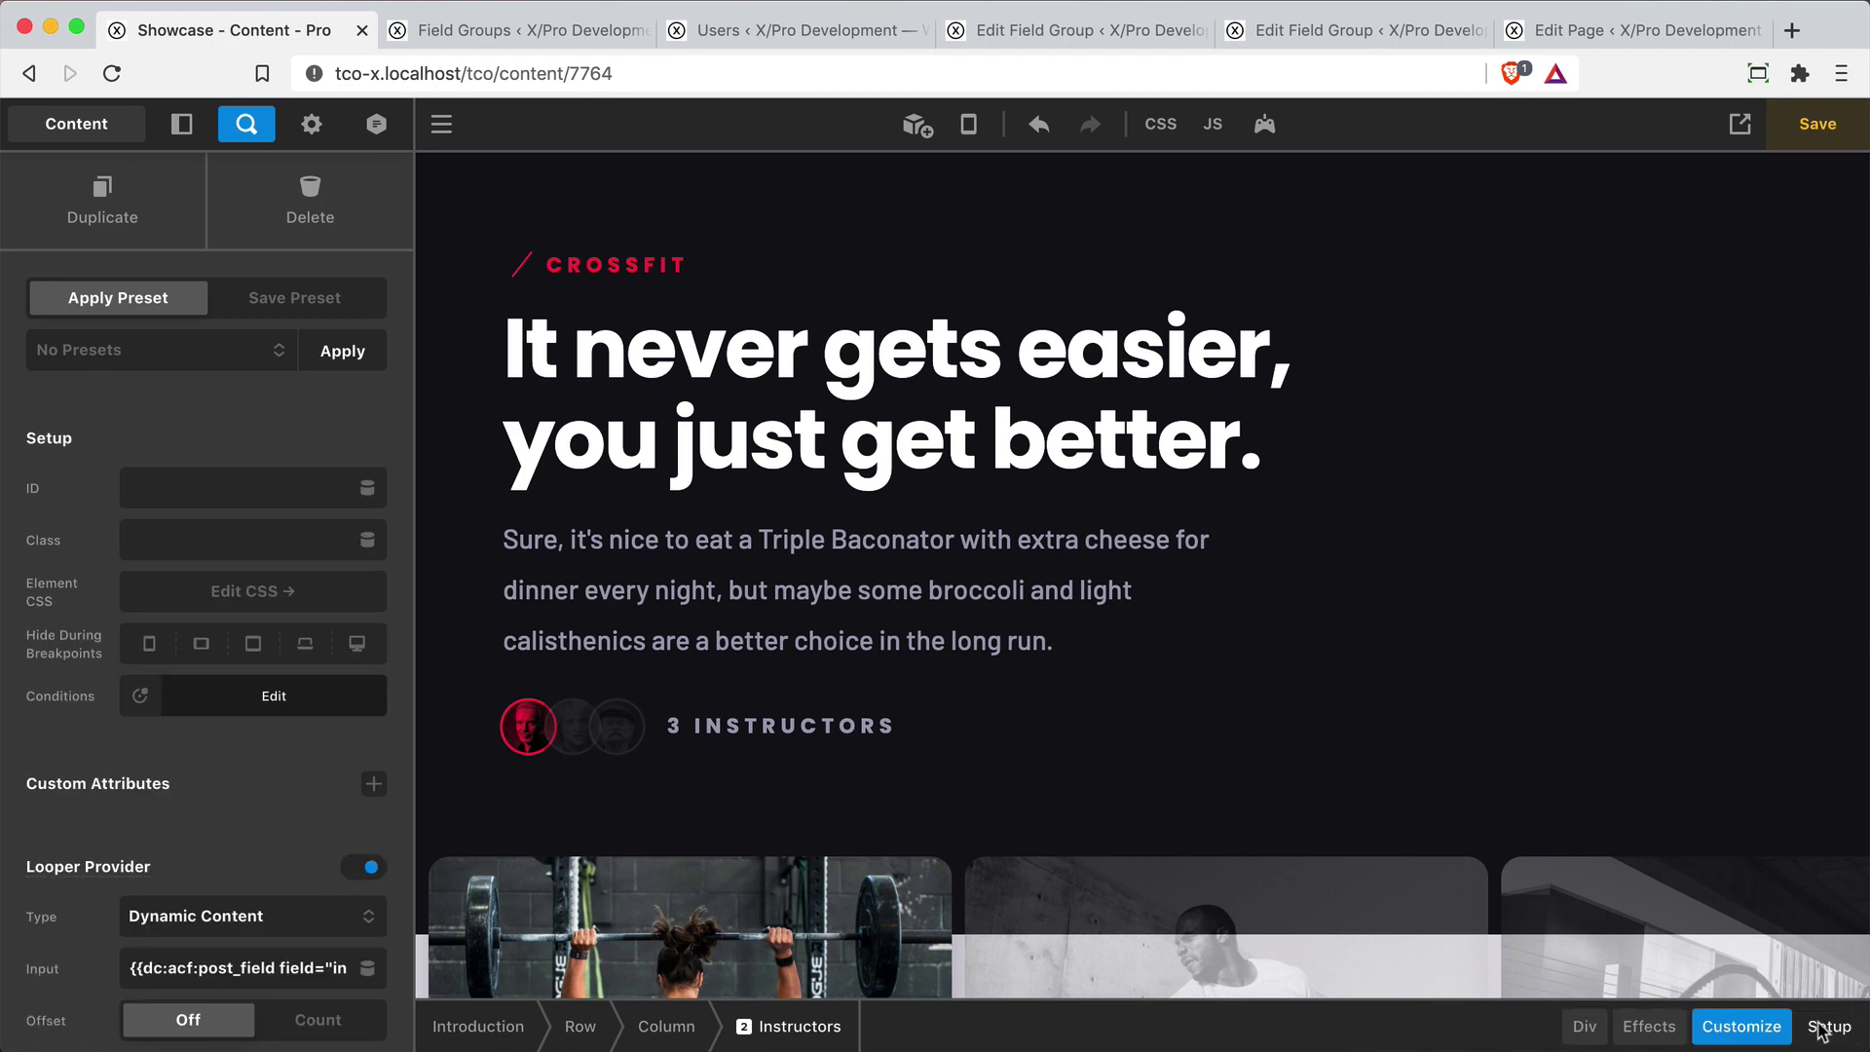
scroll(238, 835, "down", 2)
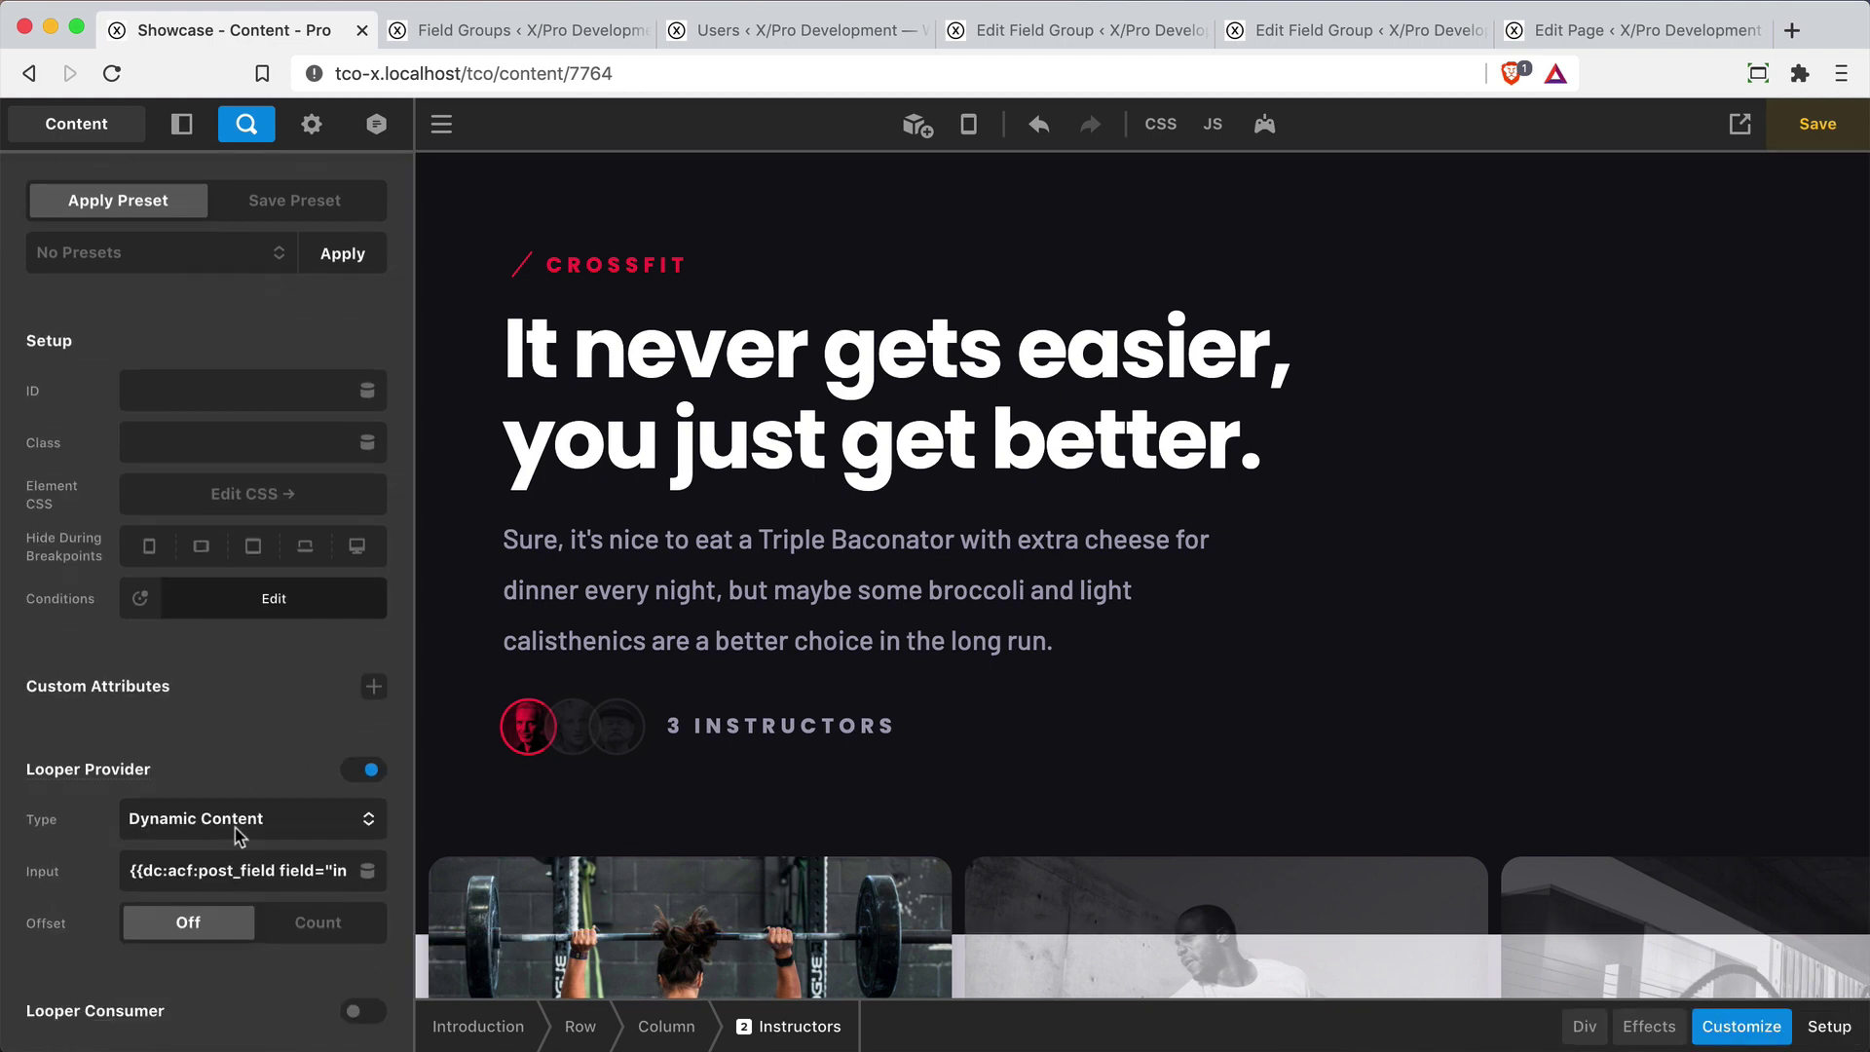
left_click(195, 870)
left_click(273, 867)
key("Home")
key("End")
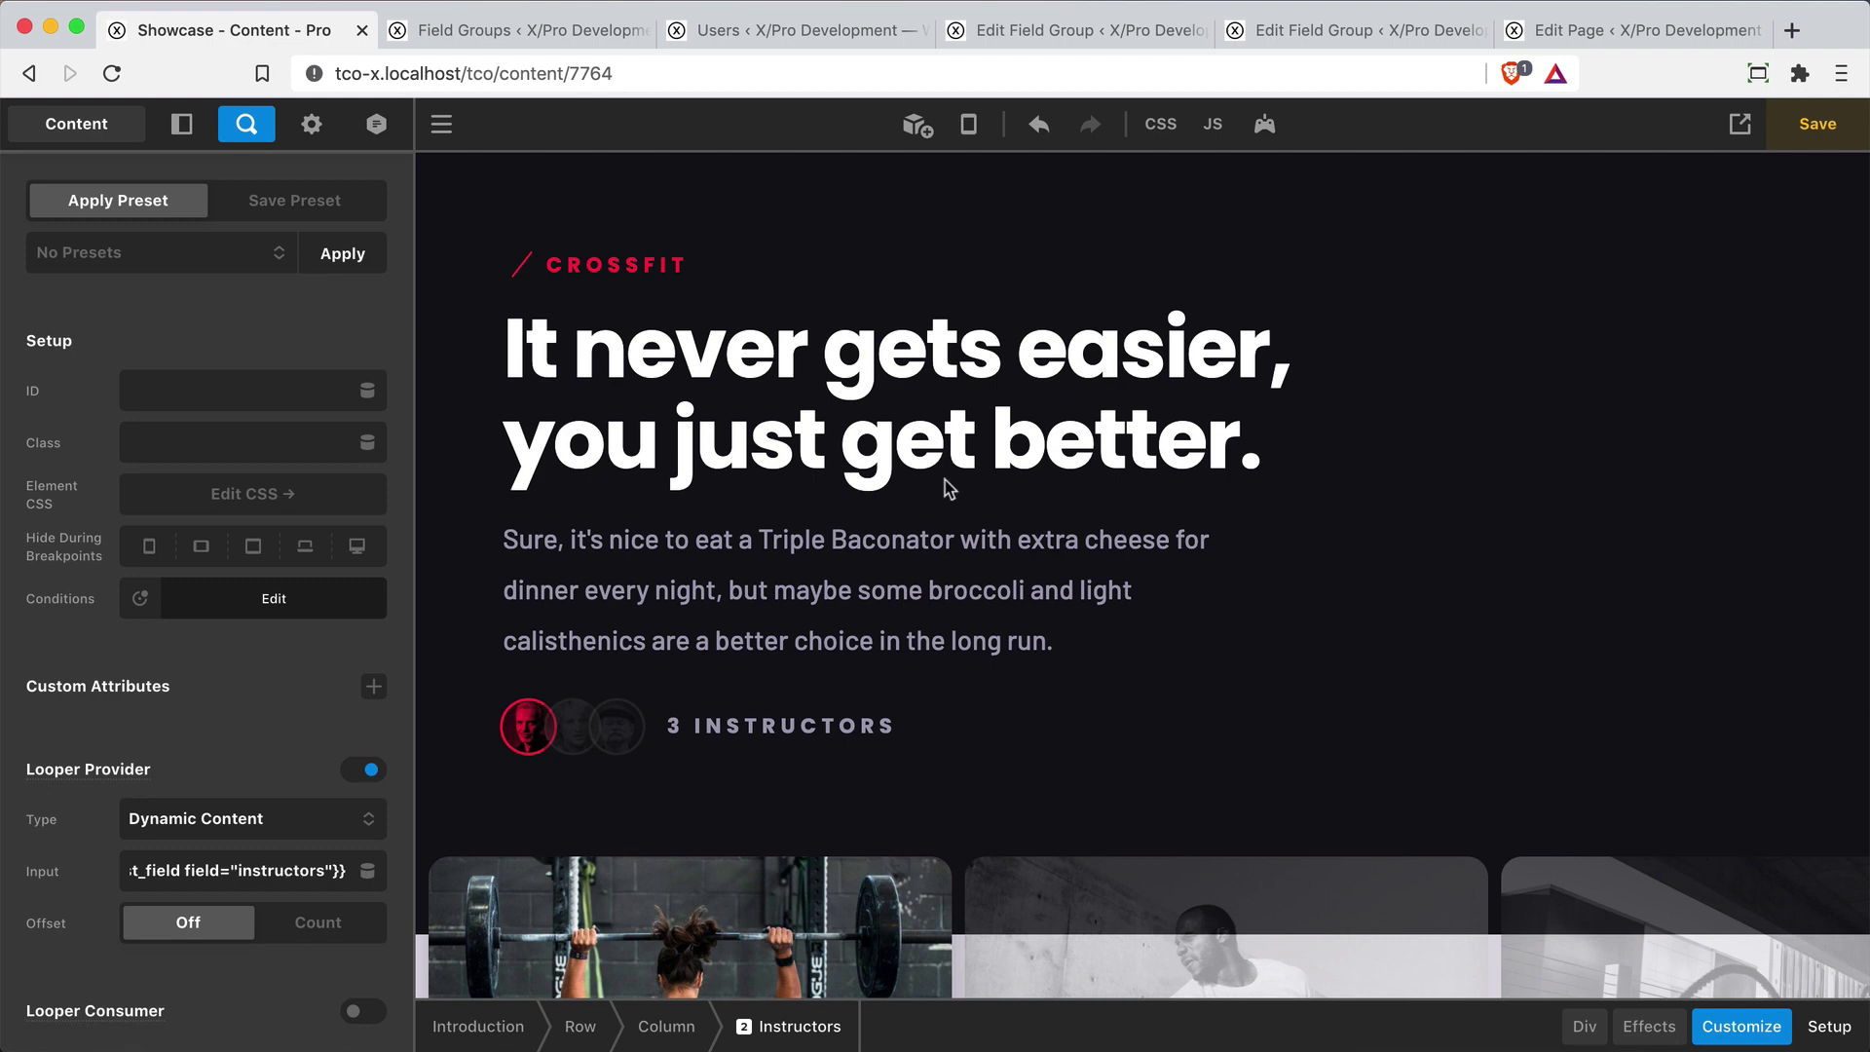
Open the Instructors field in the Workout Information group and examine its label, name, type and multiple-values setting
left_click(1348, 30)
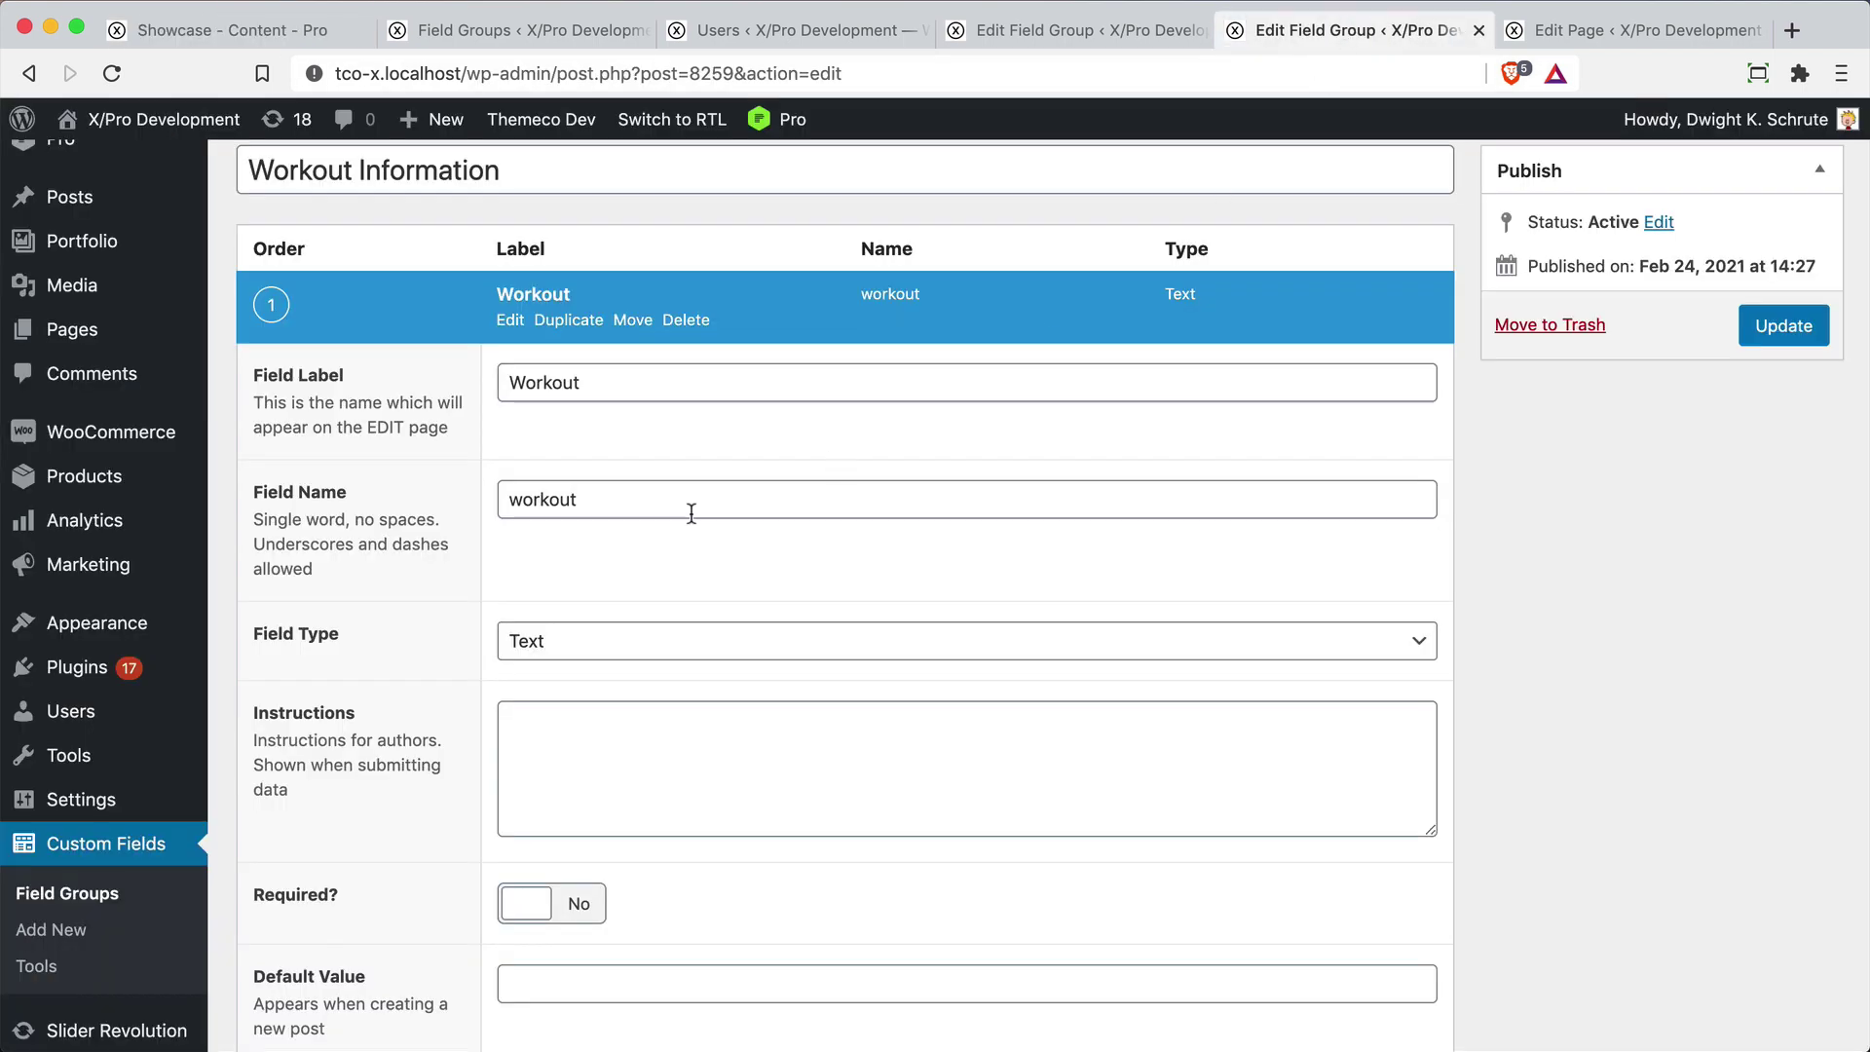
scroll(692, 513, "down", 12)
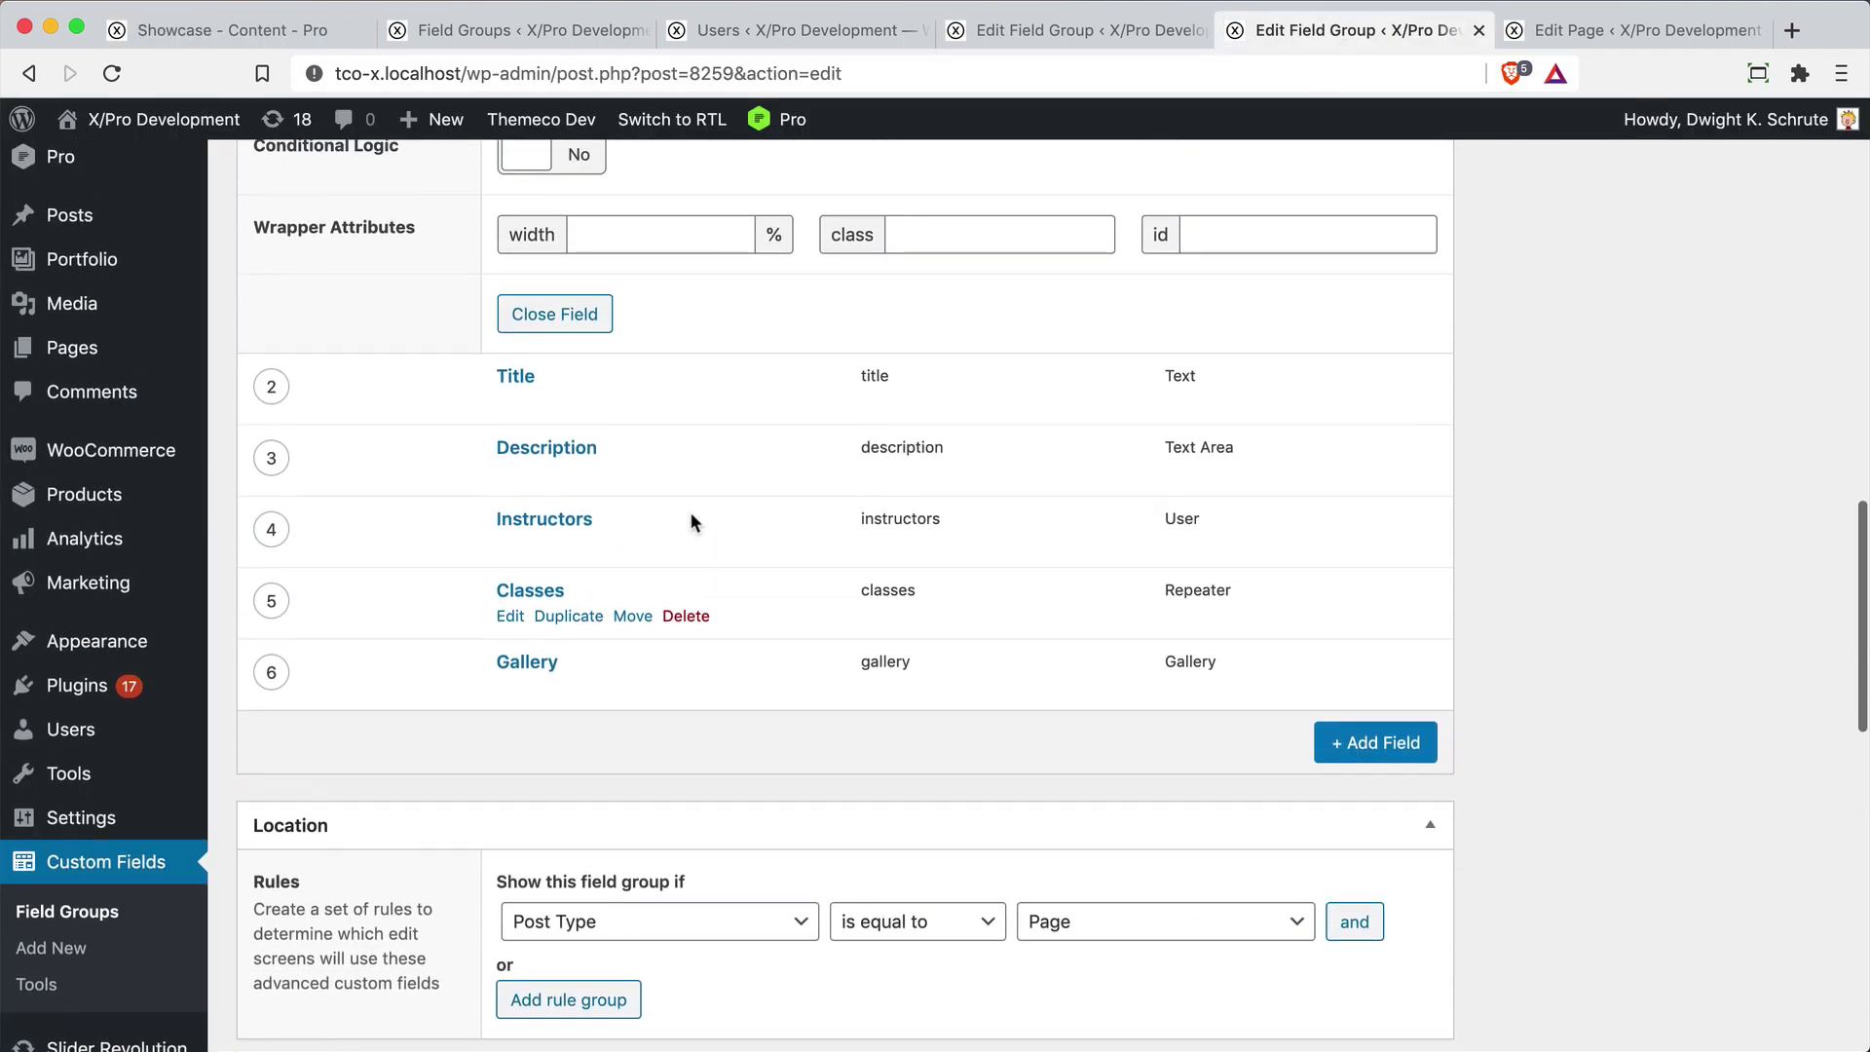
mouse_move(691, 516)
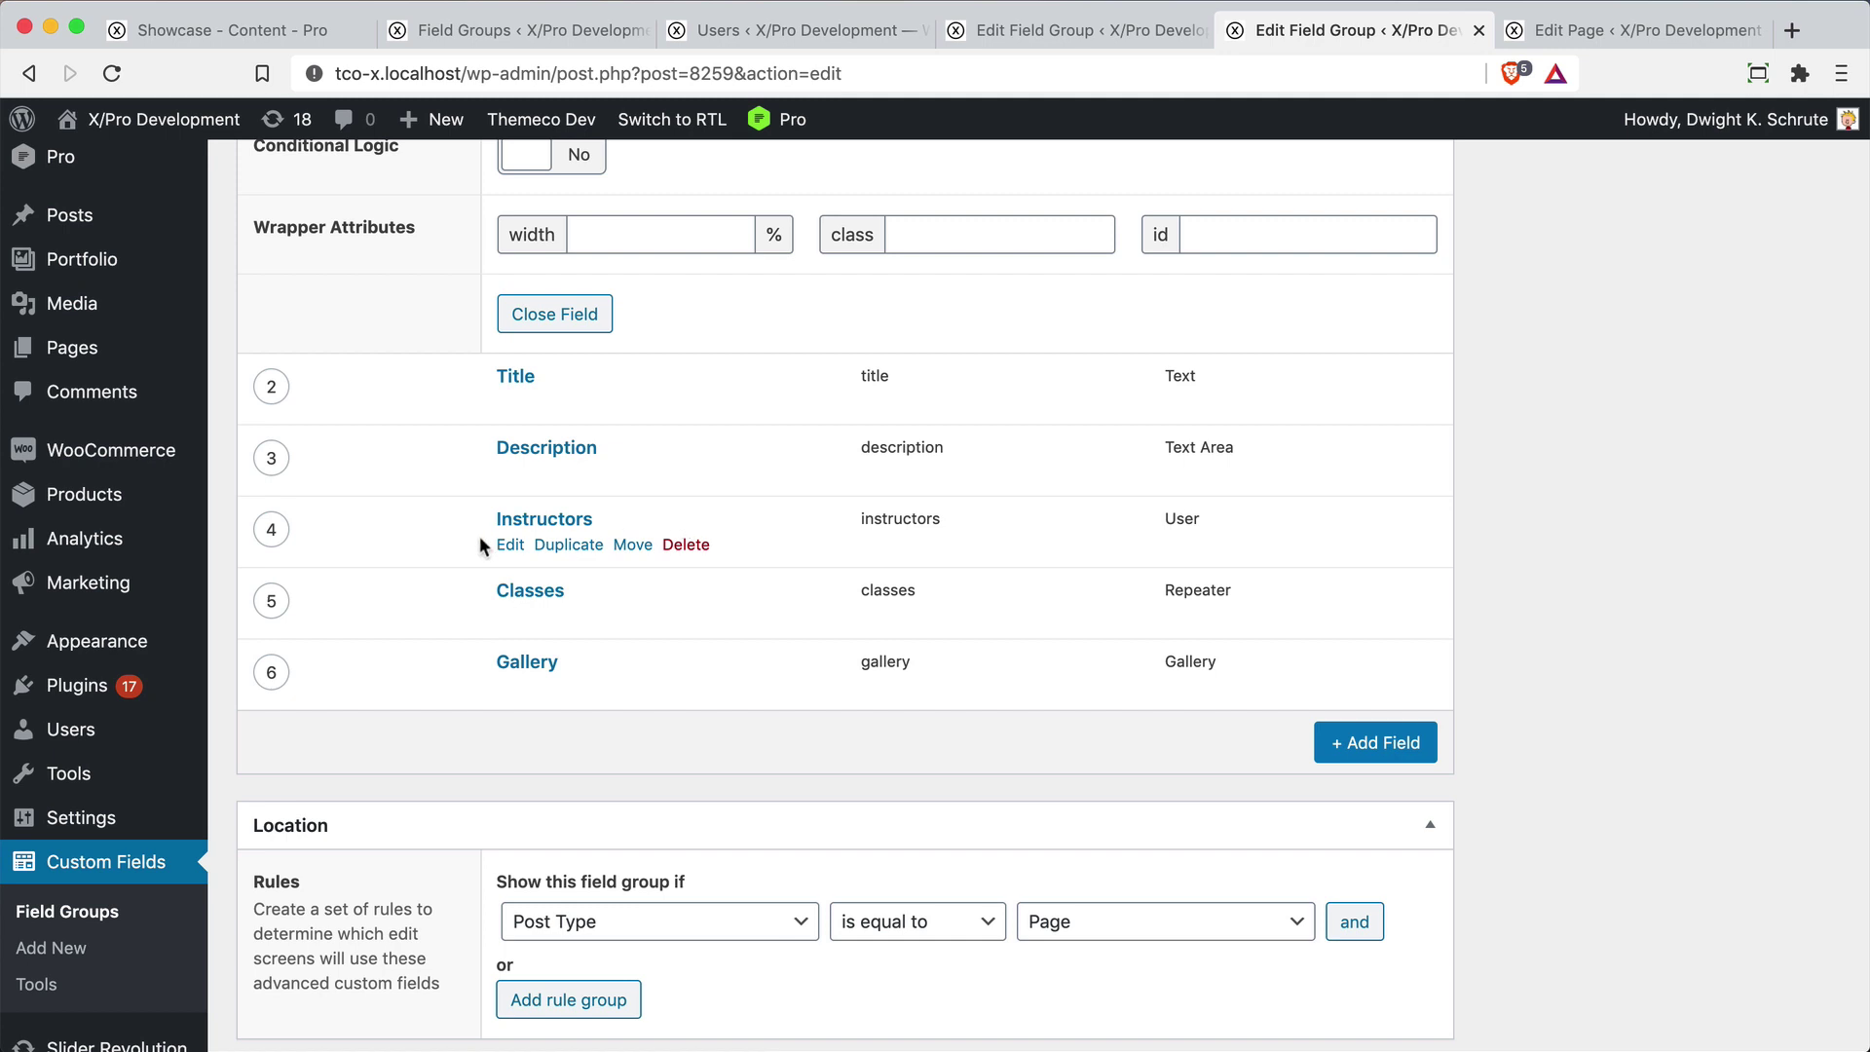
left_click(508, 552)
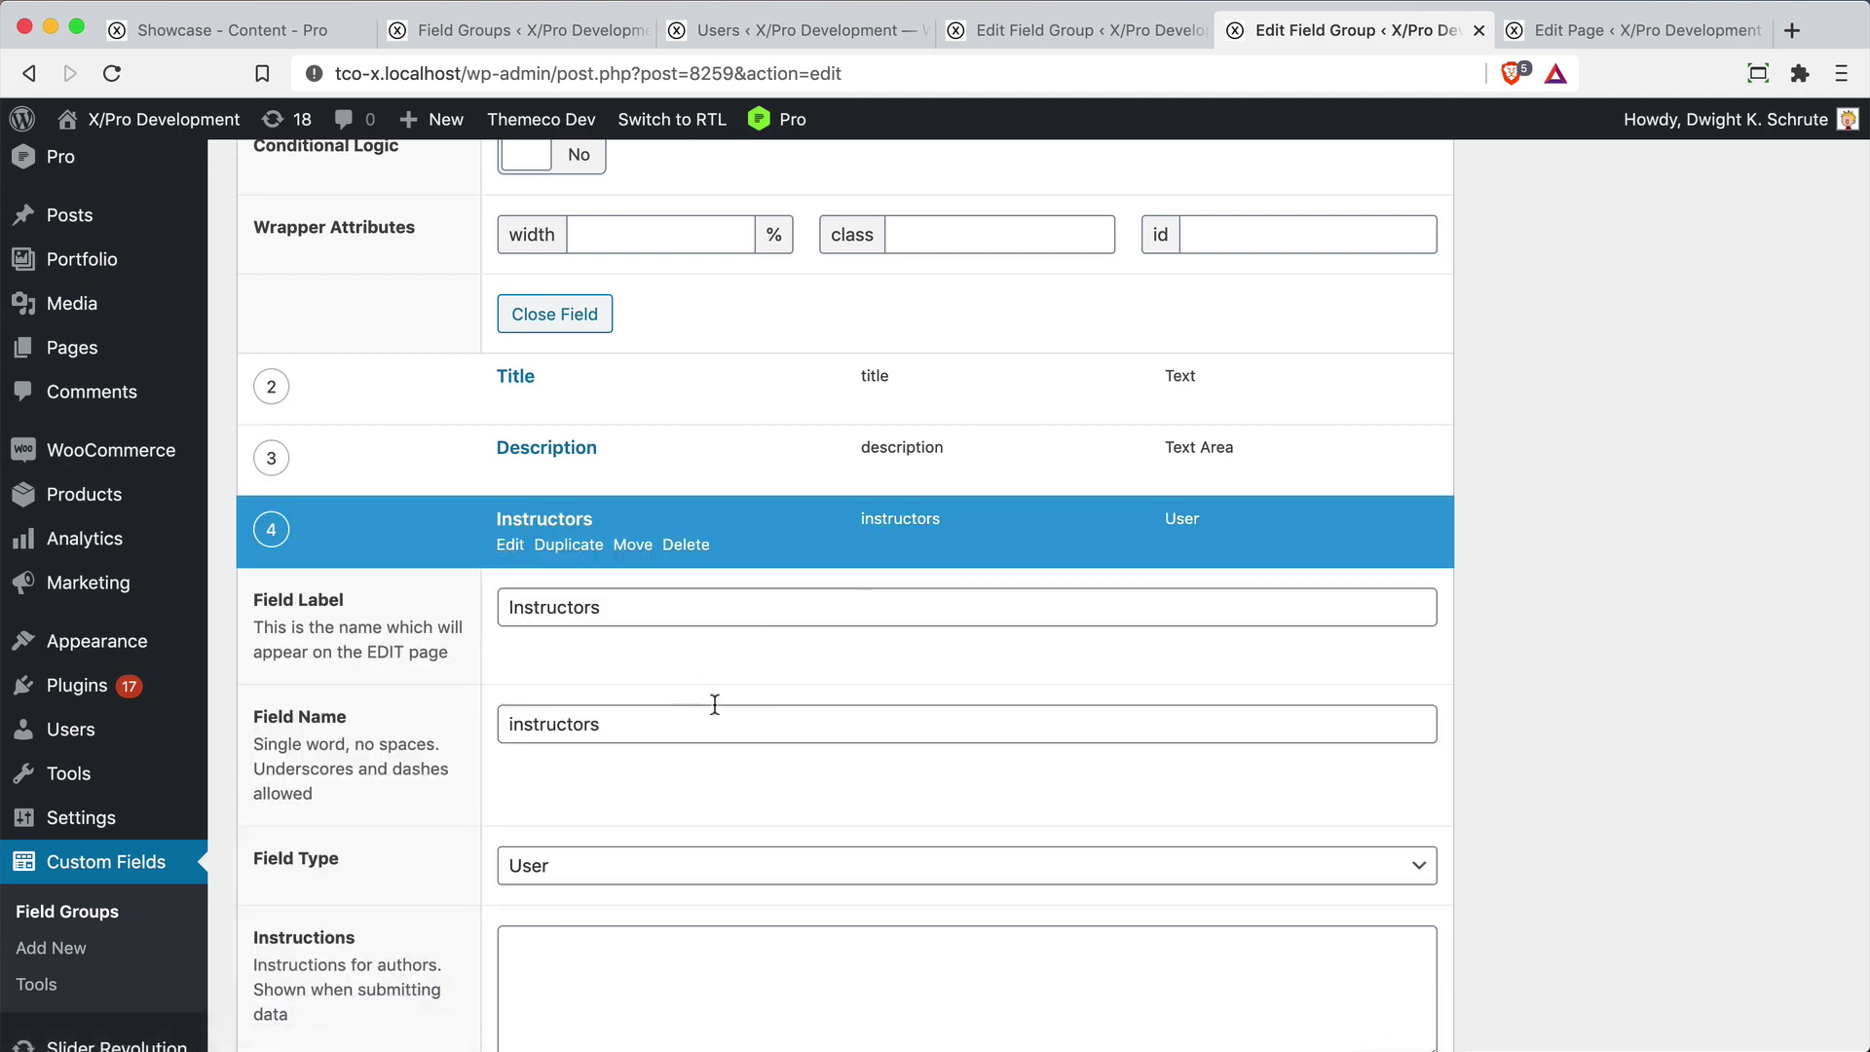
scroll(716, 706, "down", 3)
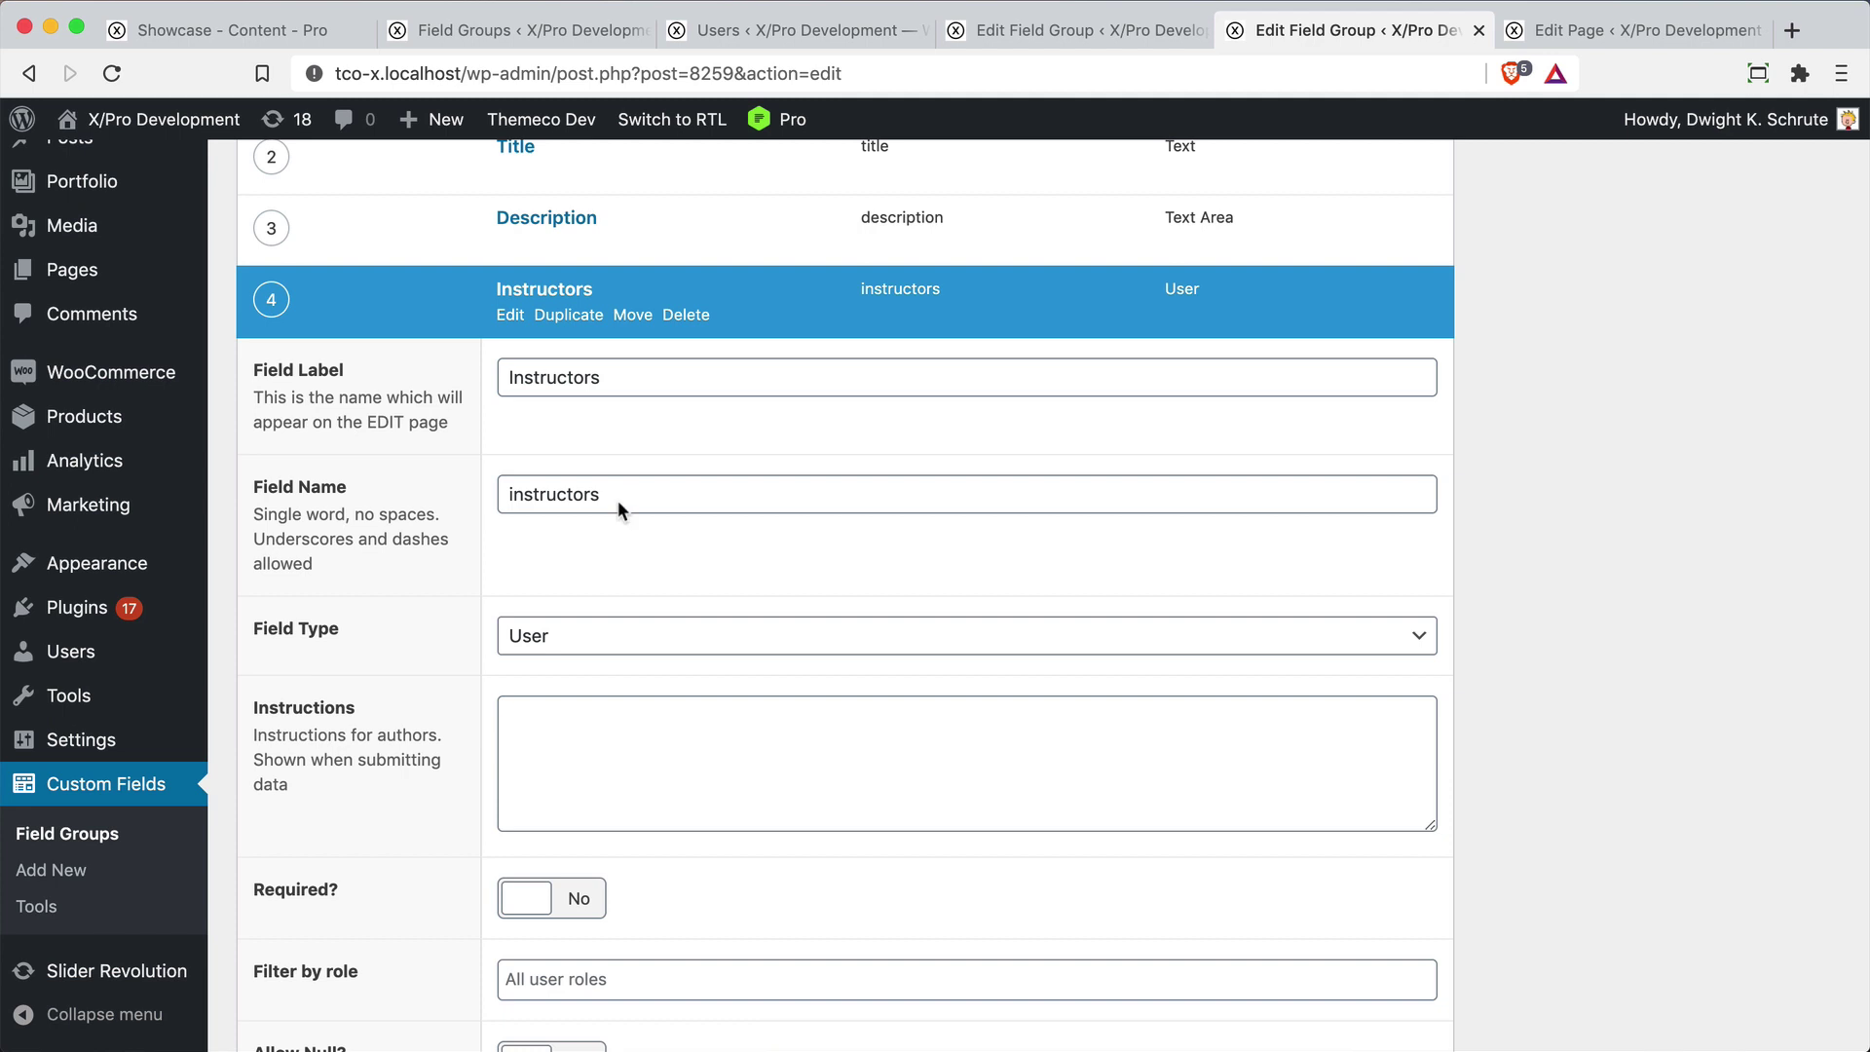
scroll(617, 499, "down", 3)
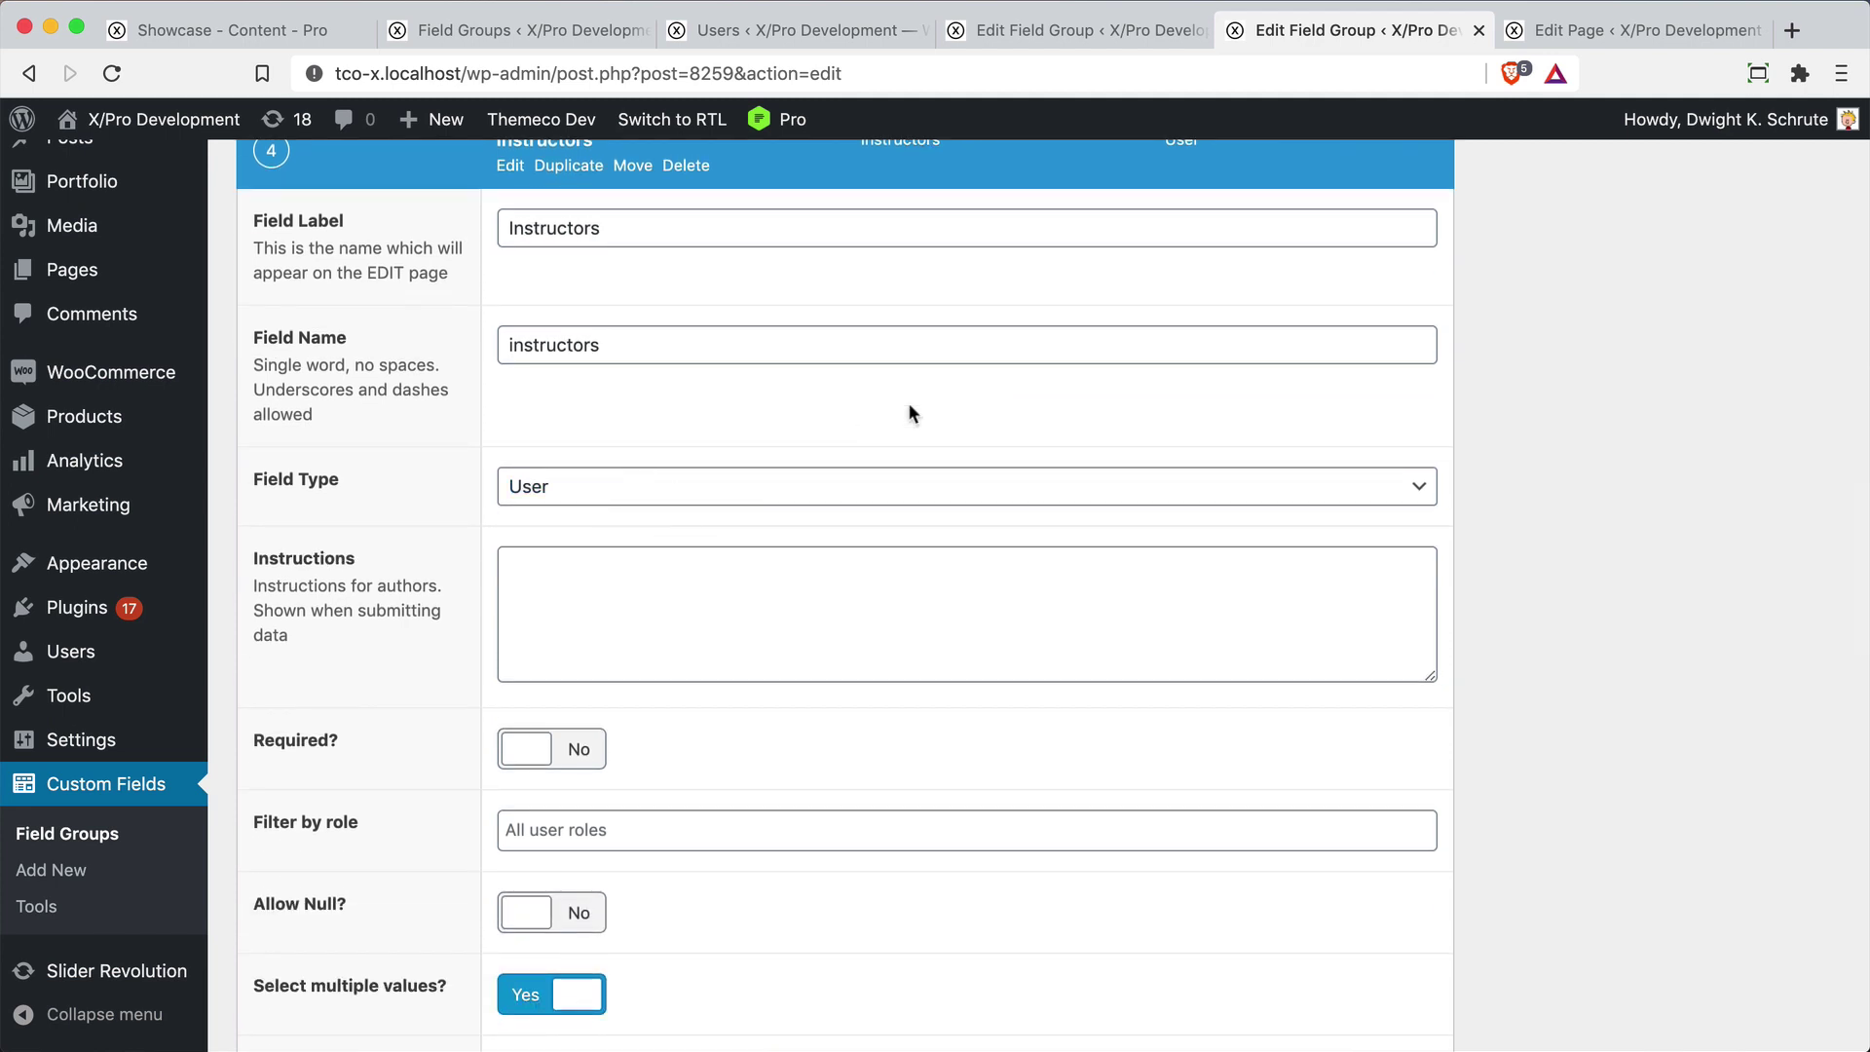
Check the page's Instructors selection, and return to the Instructors field's settings to examine its return format
key("ctrl+Tab")
scroll(823, 794, "down", 3)
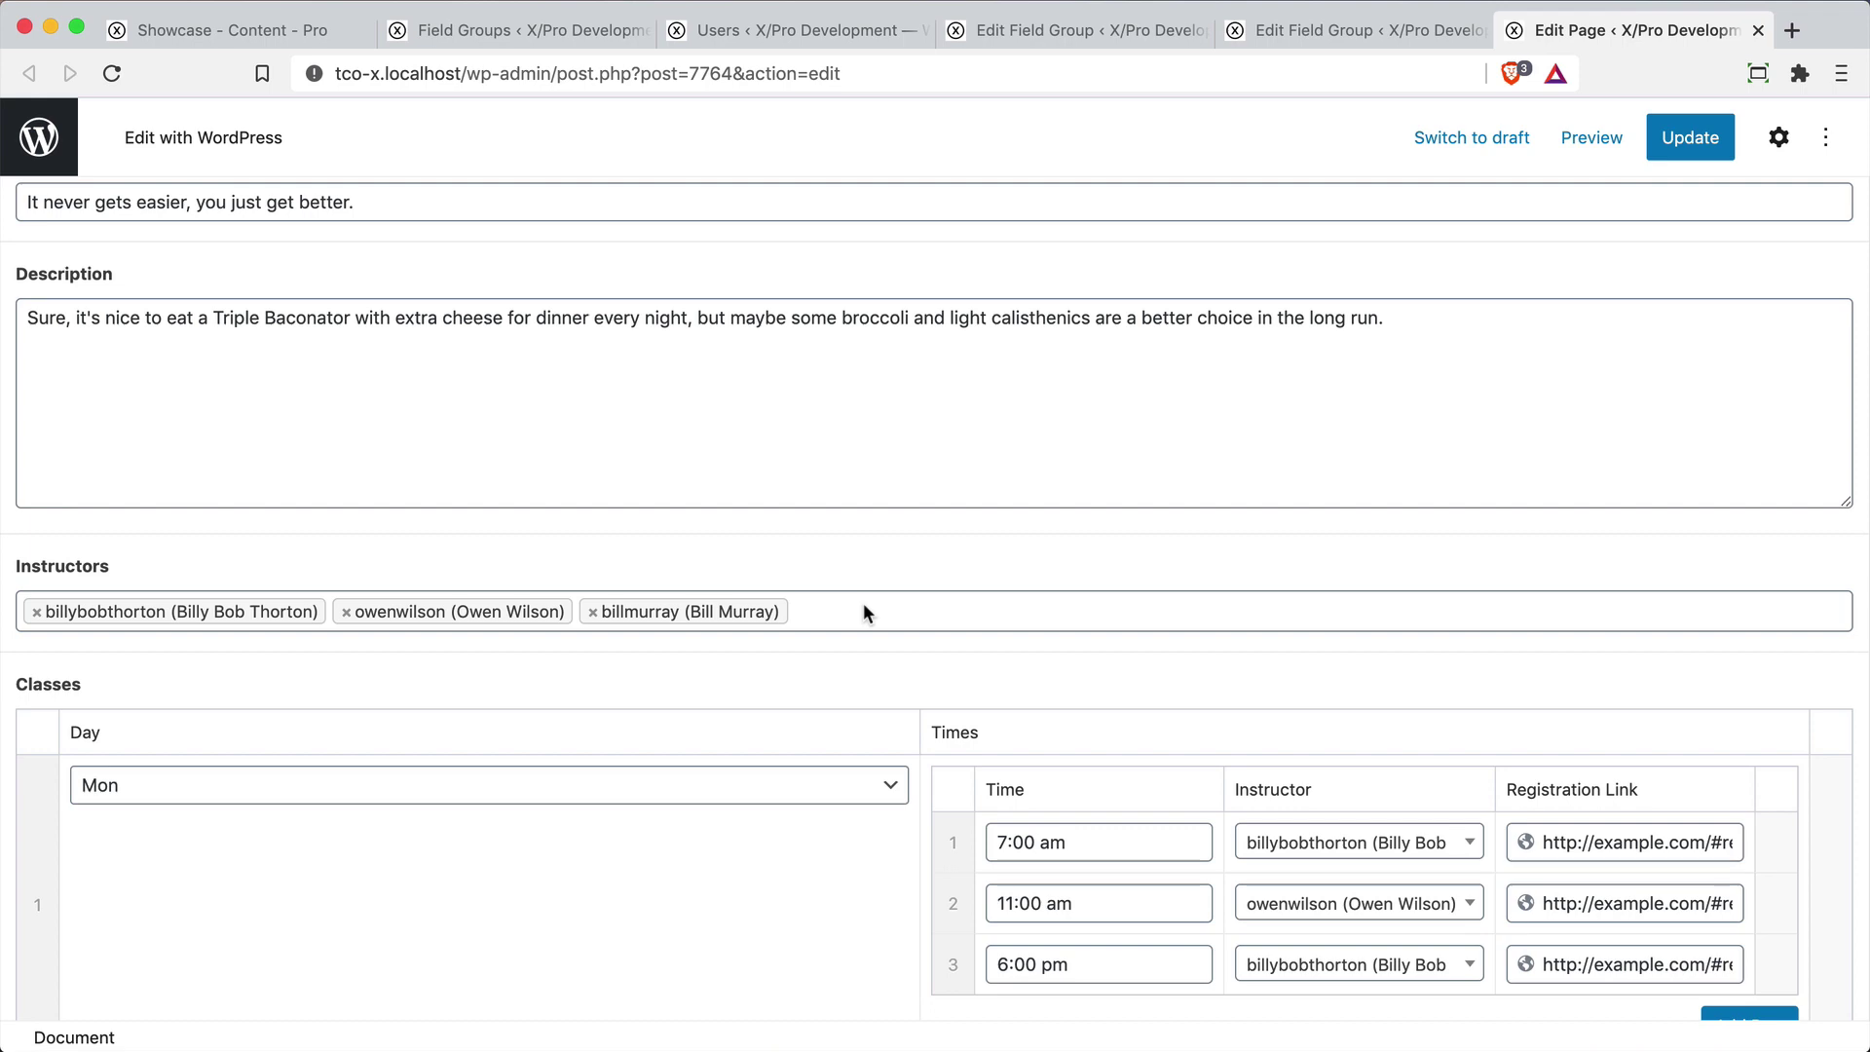
key("ctrl+shift+Tab")
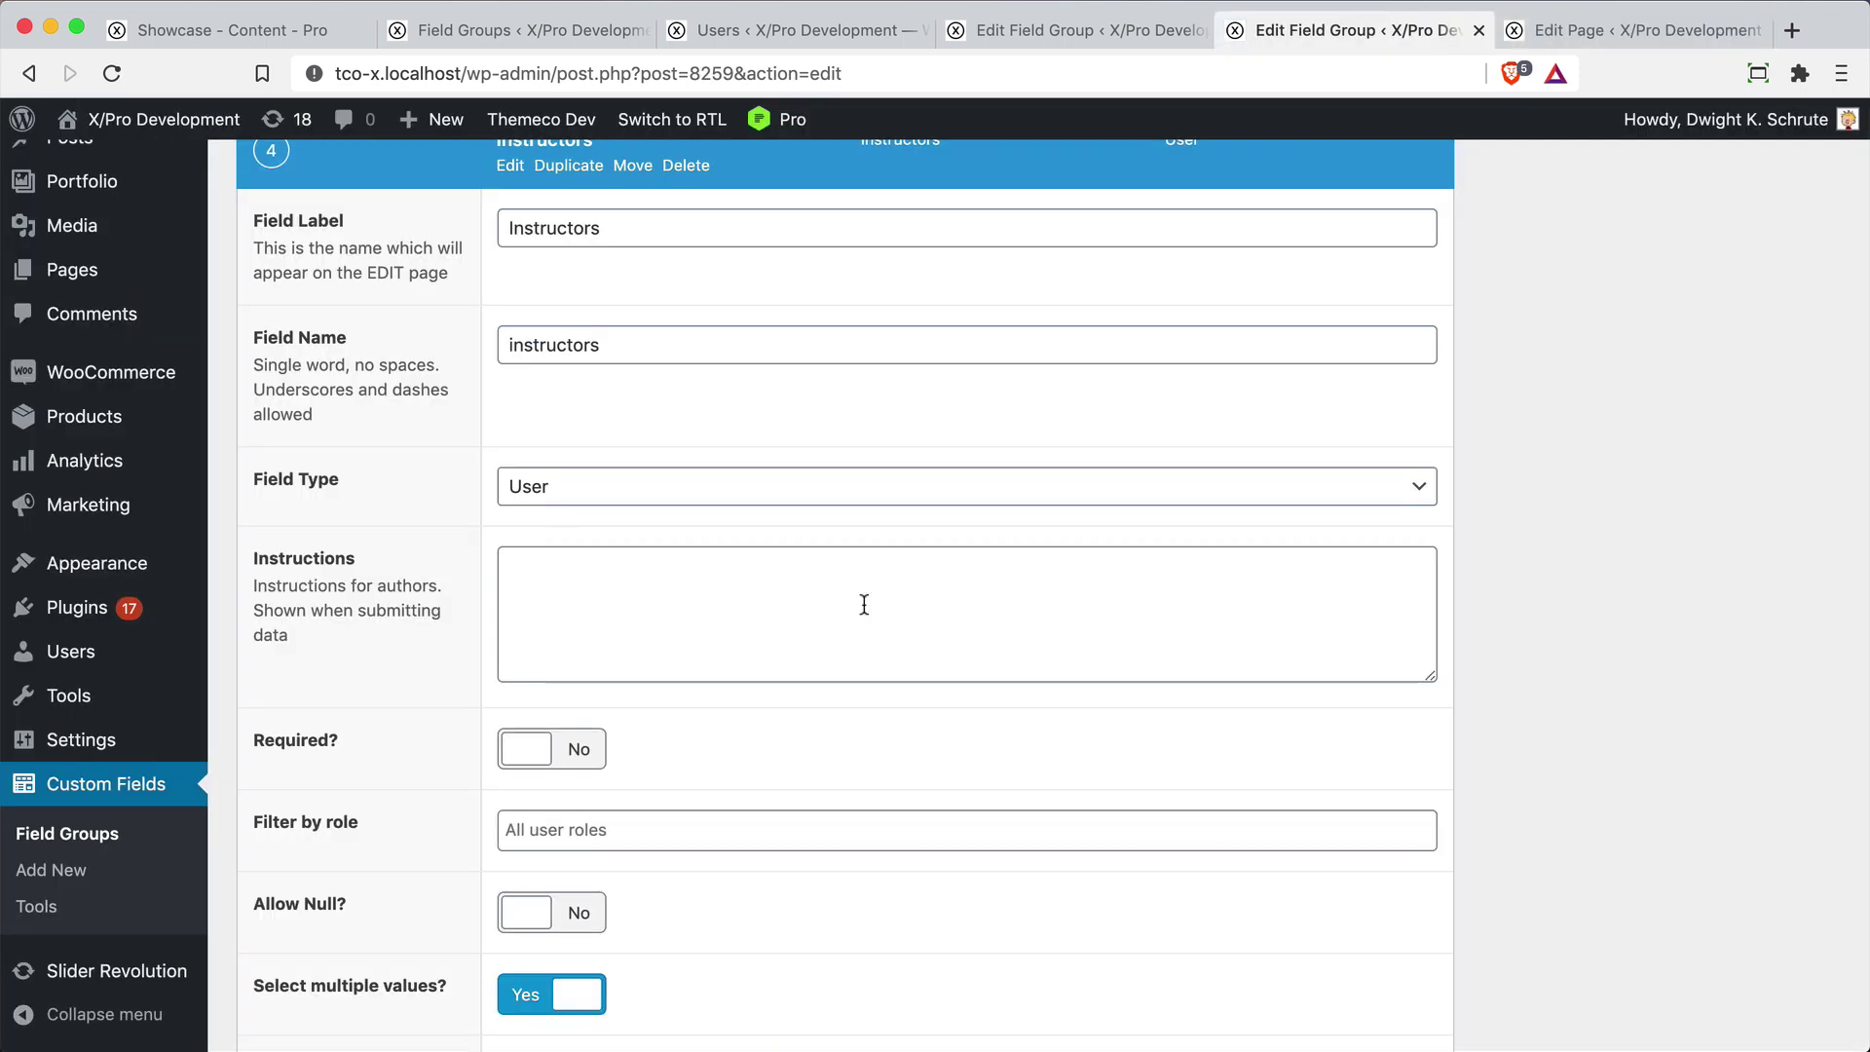
scroll(864, 605, "down", 5)
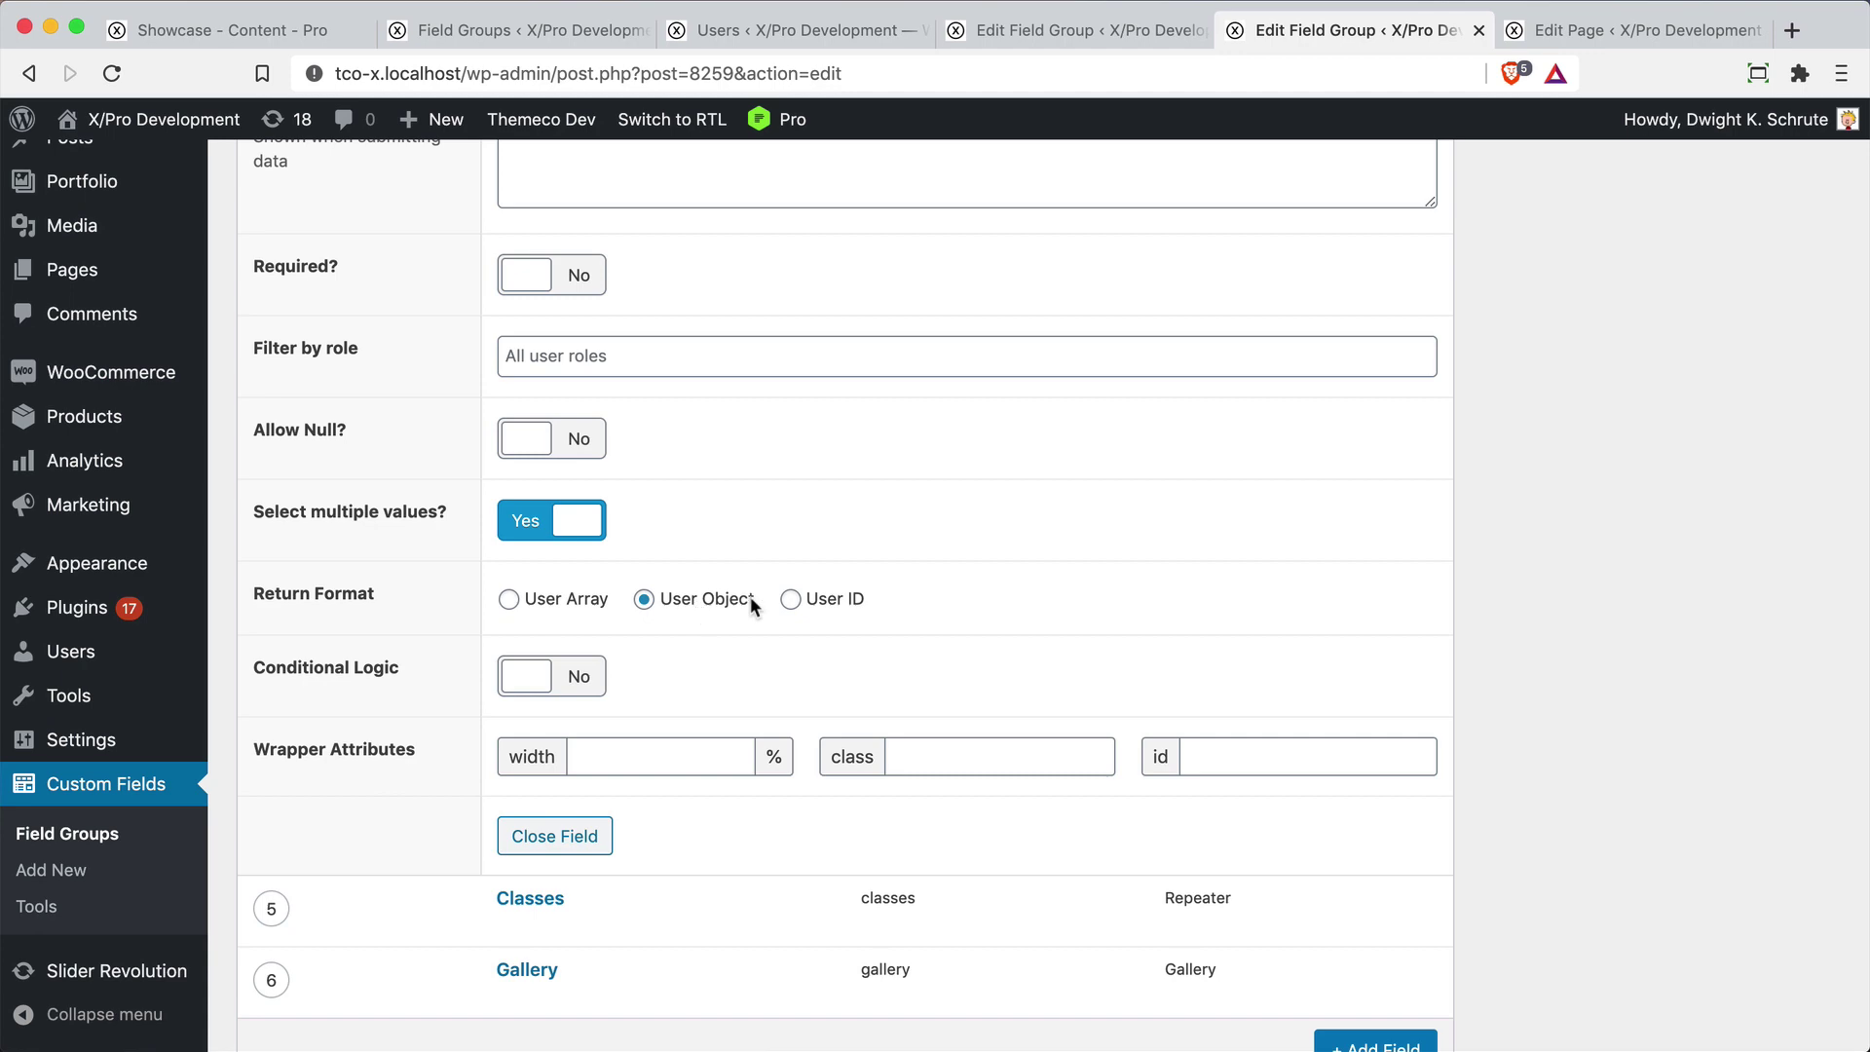
Return to the builder and compare the Looper Consumer settings of the avatar Image and its parent Figure
key("super+1")
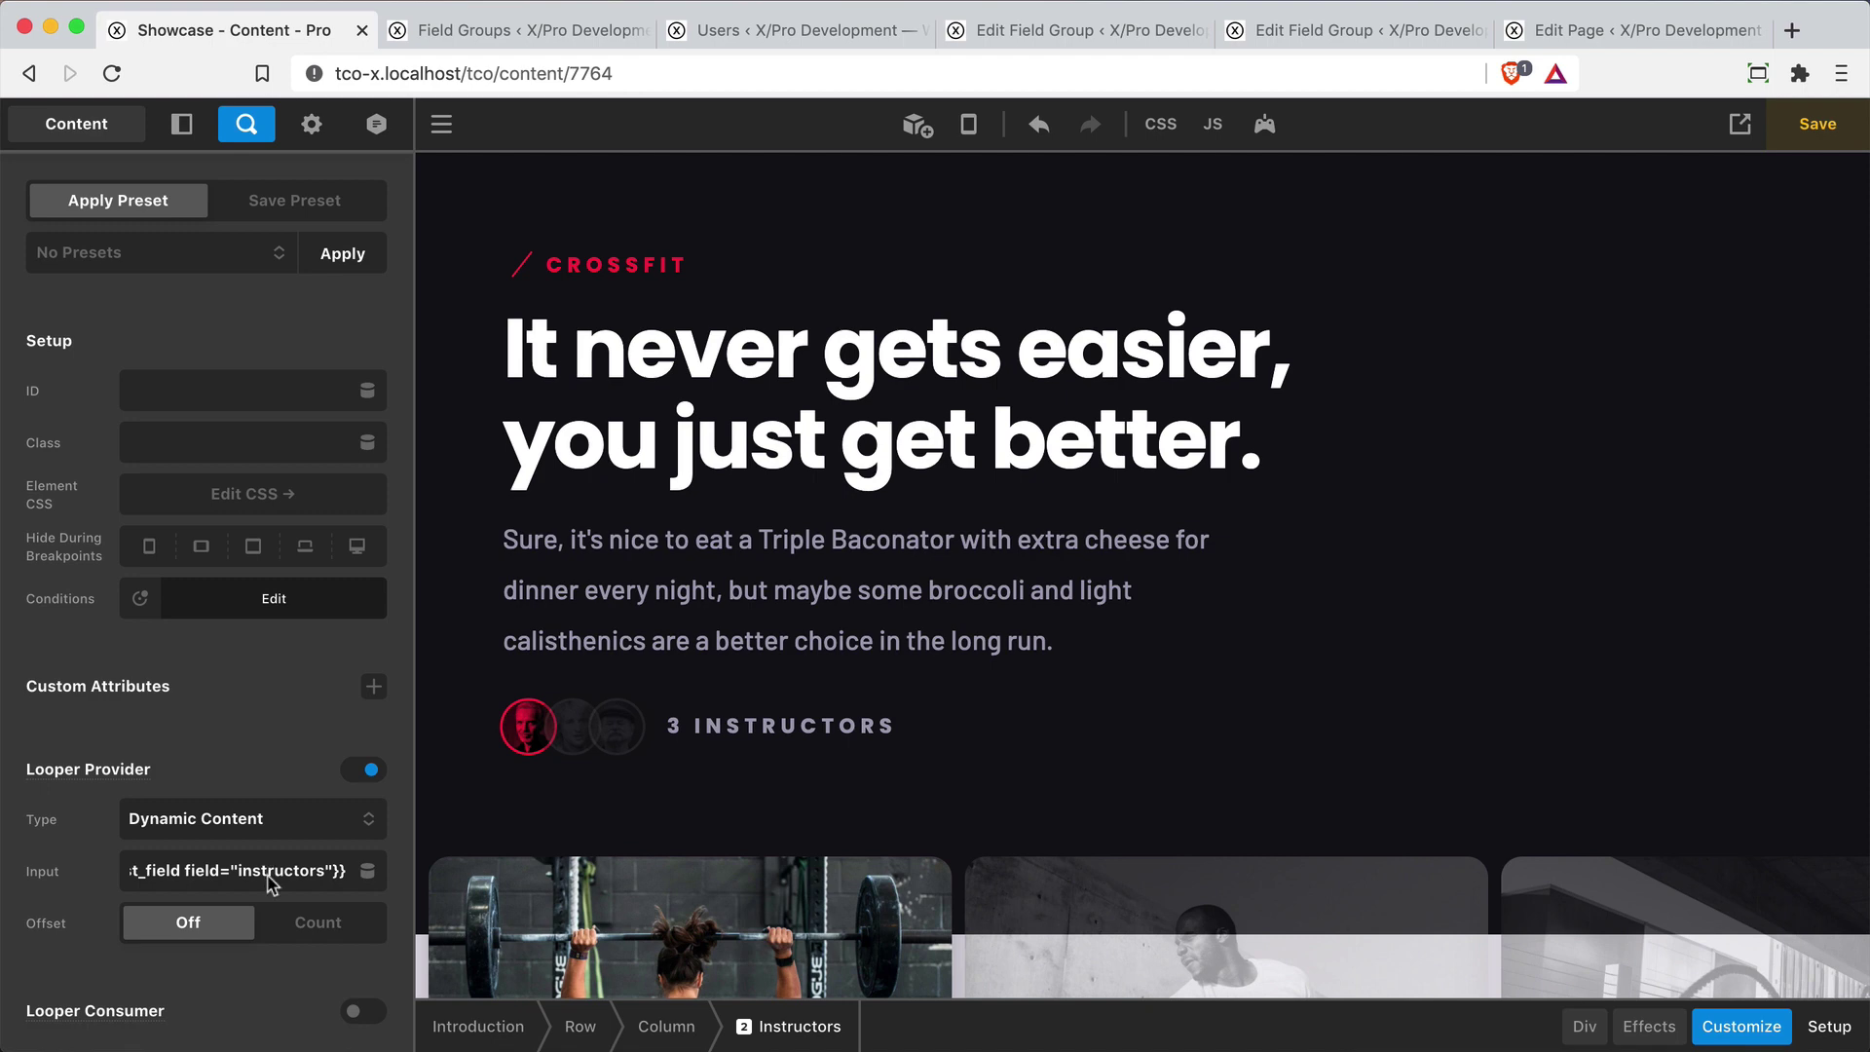
left_click(525, 729)
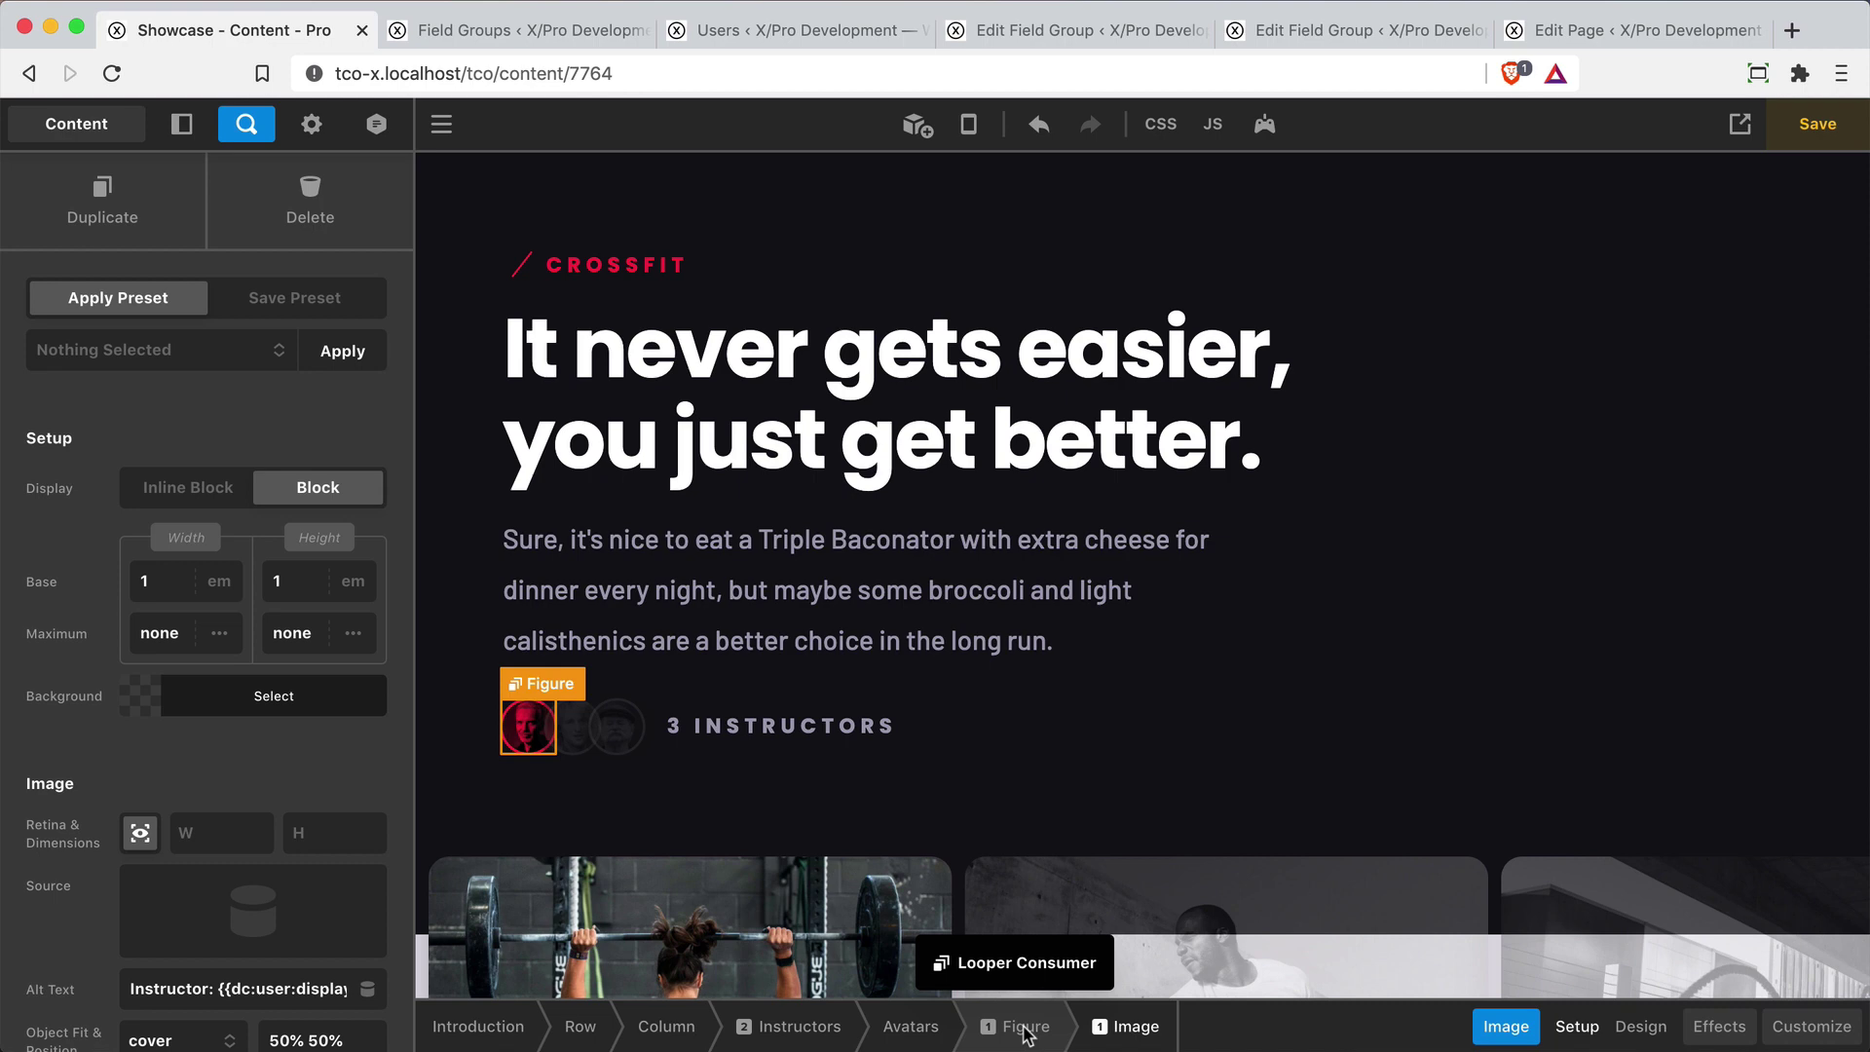
left_click(1821, 1032)
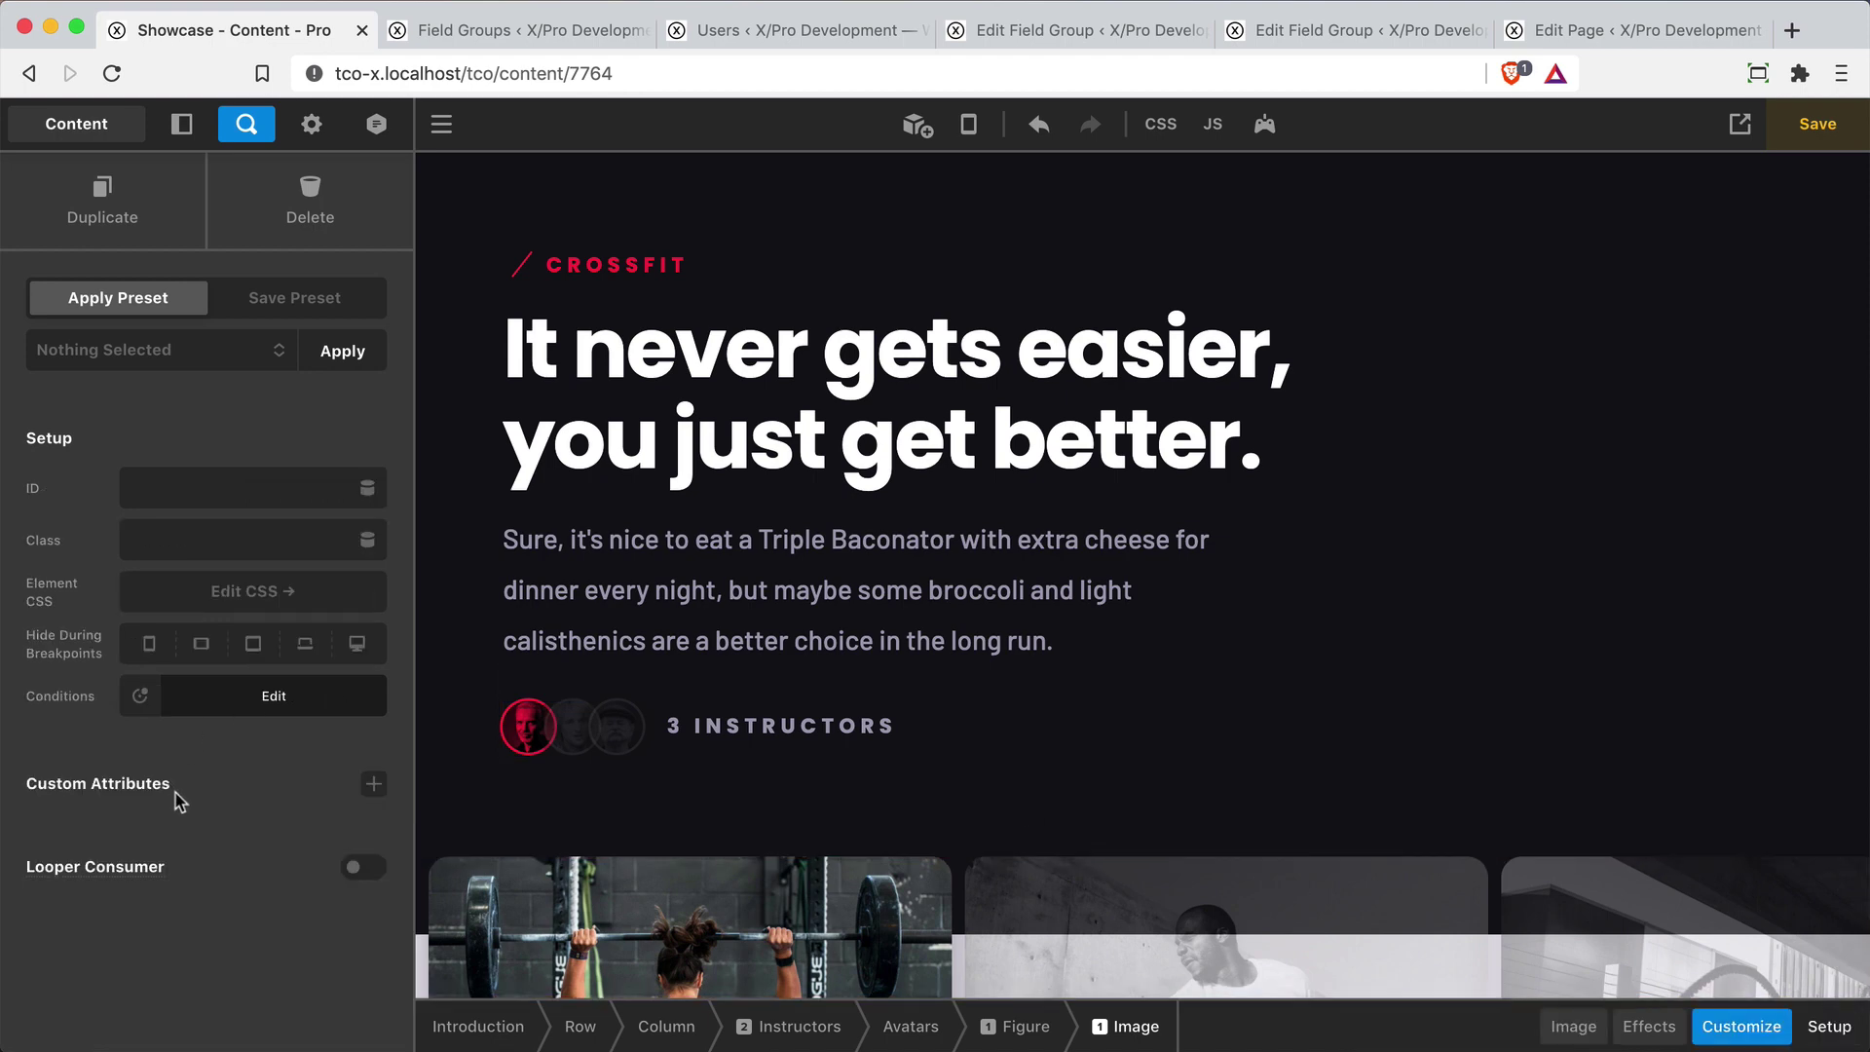
left_click(1025, 1026)
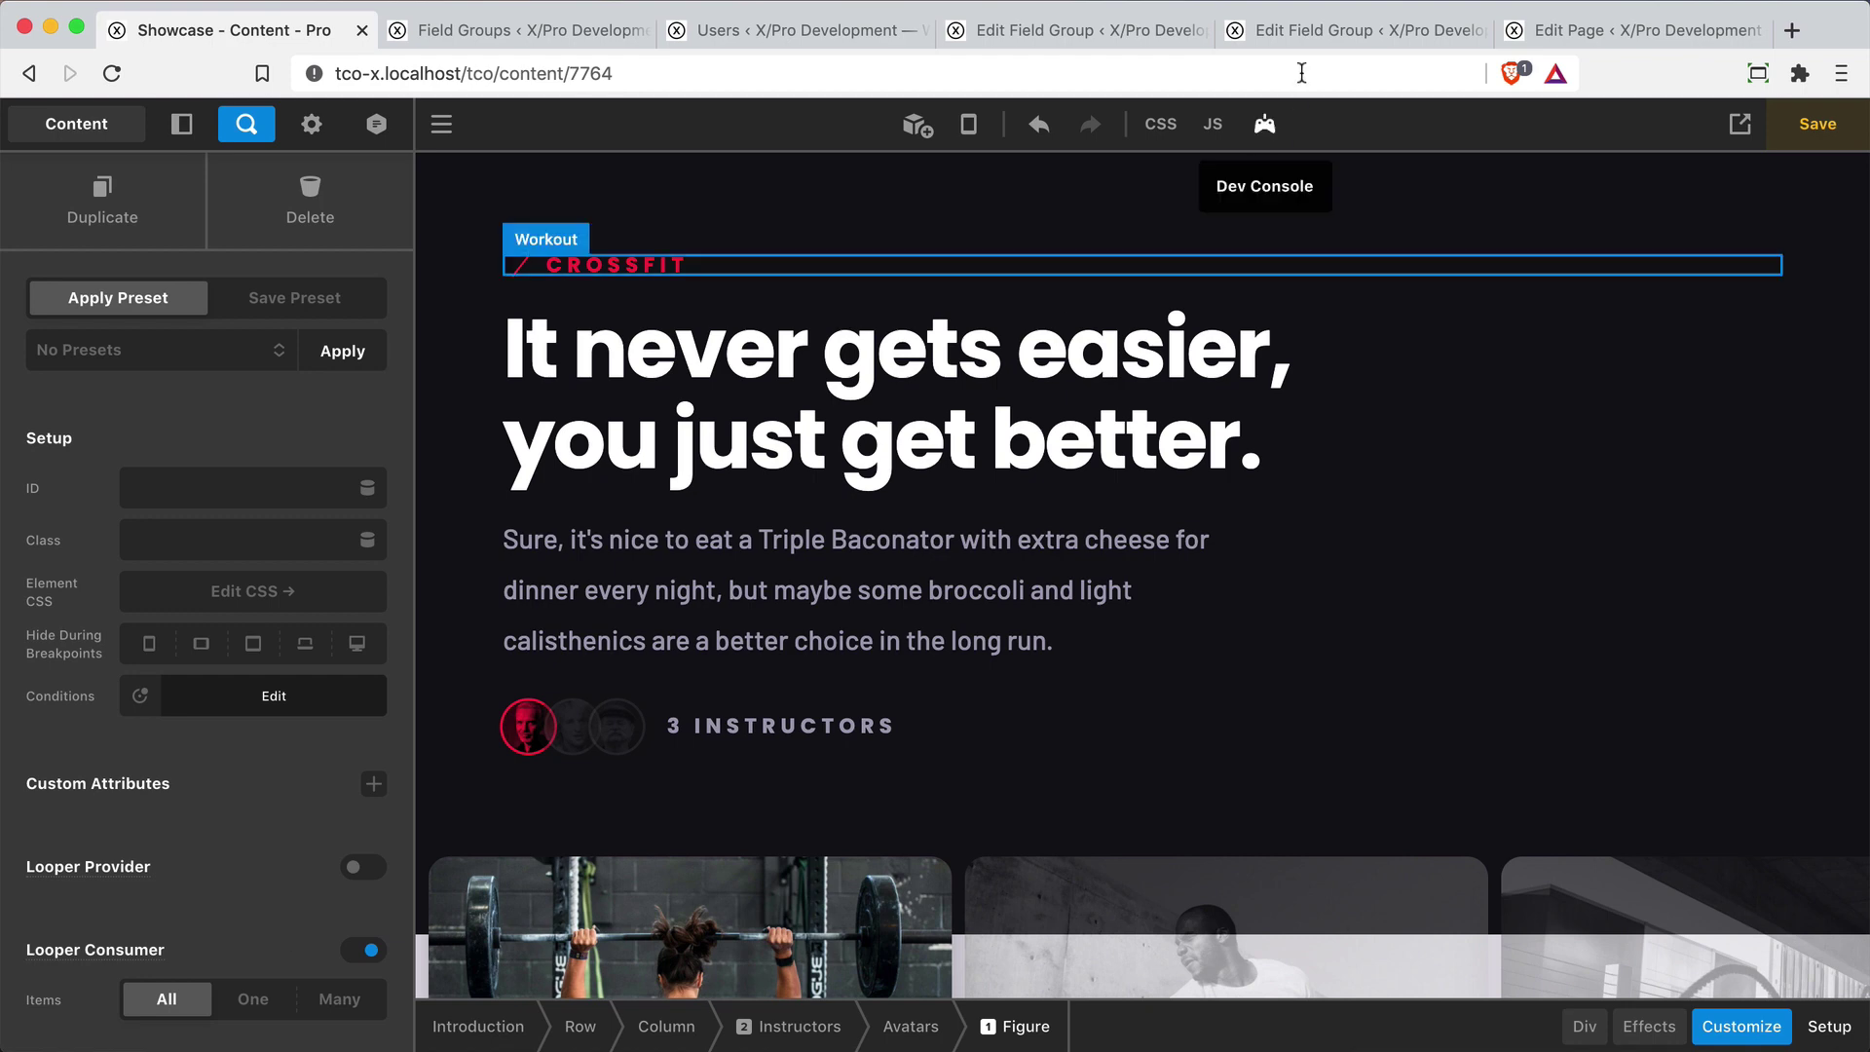
Recheck the users assigned to the Instructors field on the page's edit screen, and return to the builder
left_click(1312, 29)
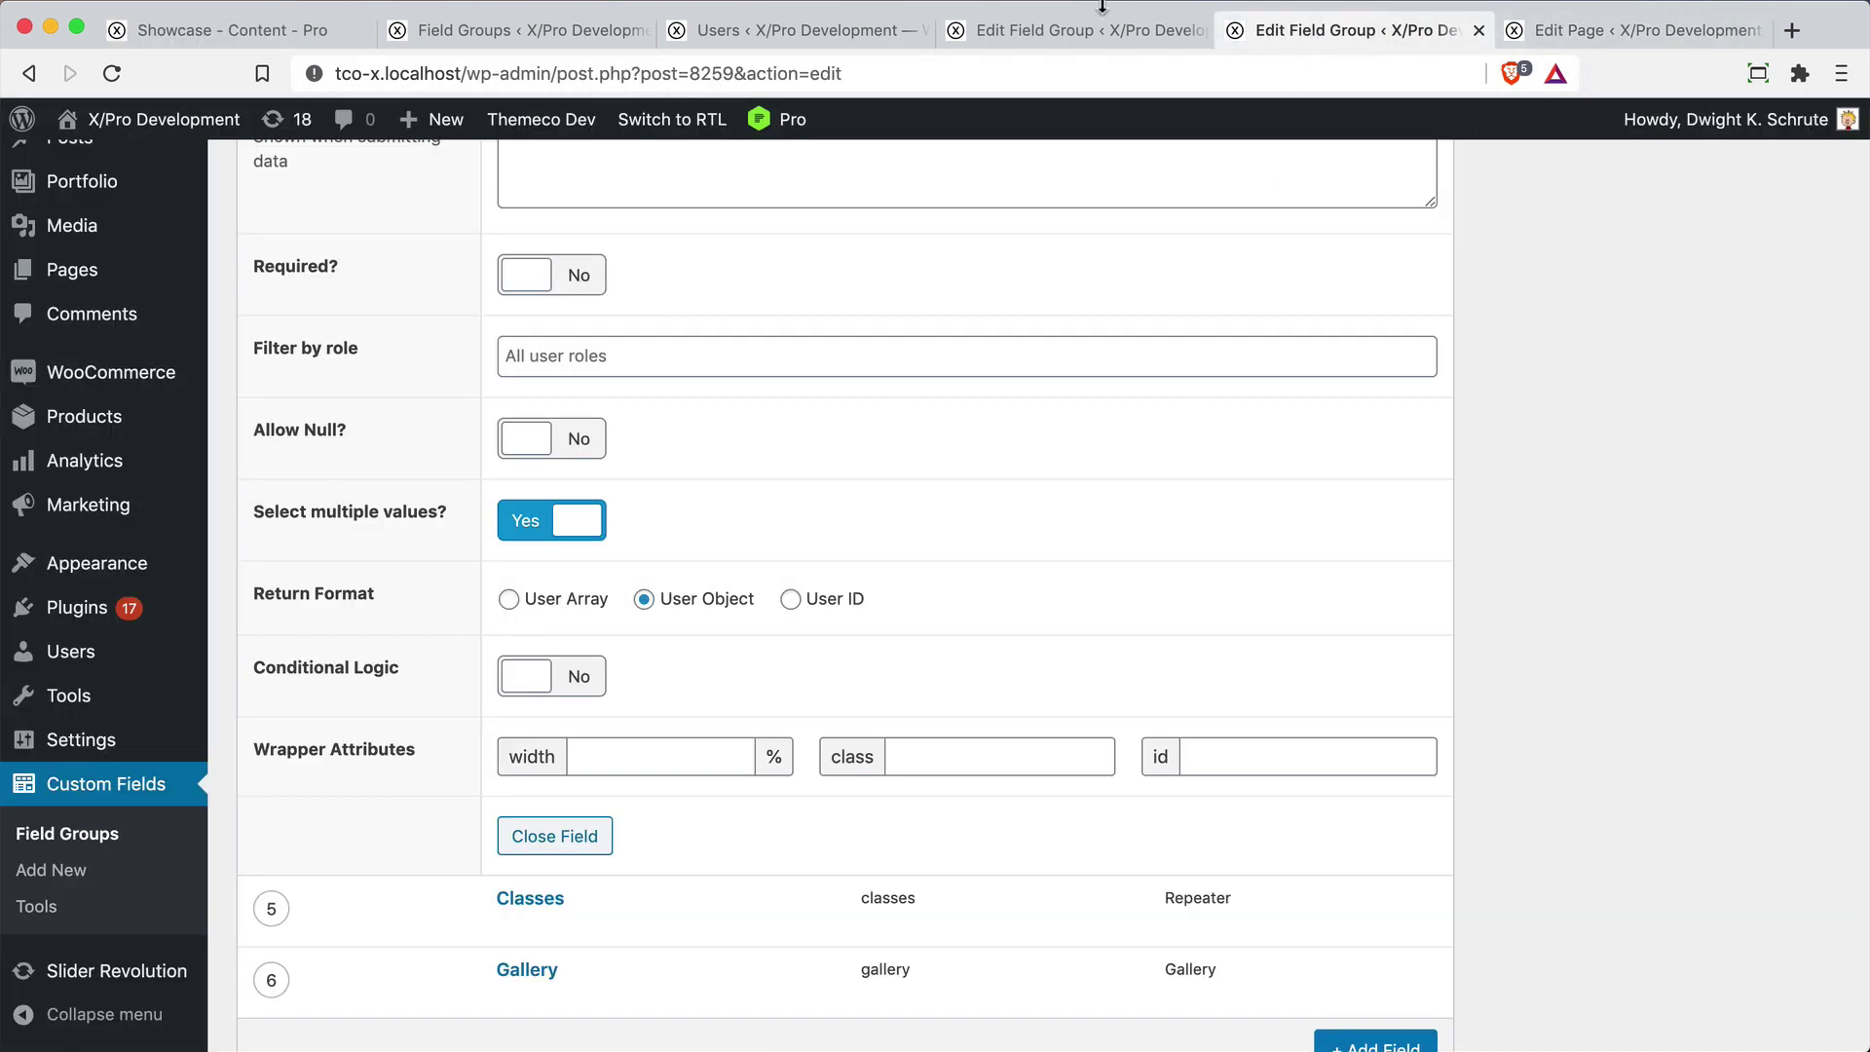
left_click(1563, 34)
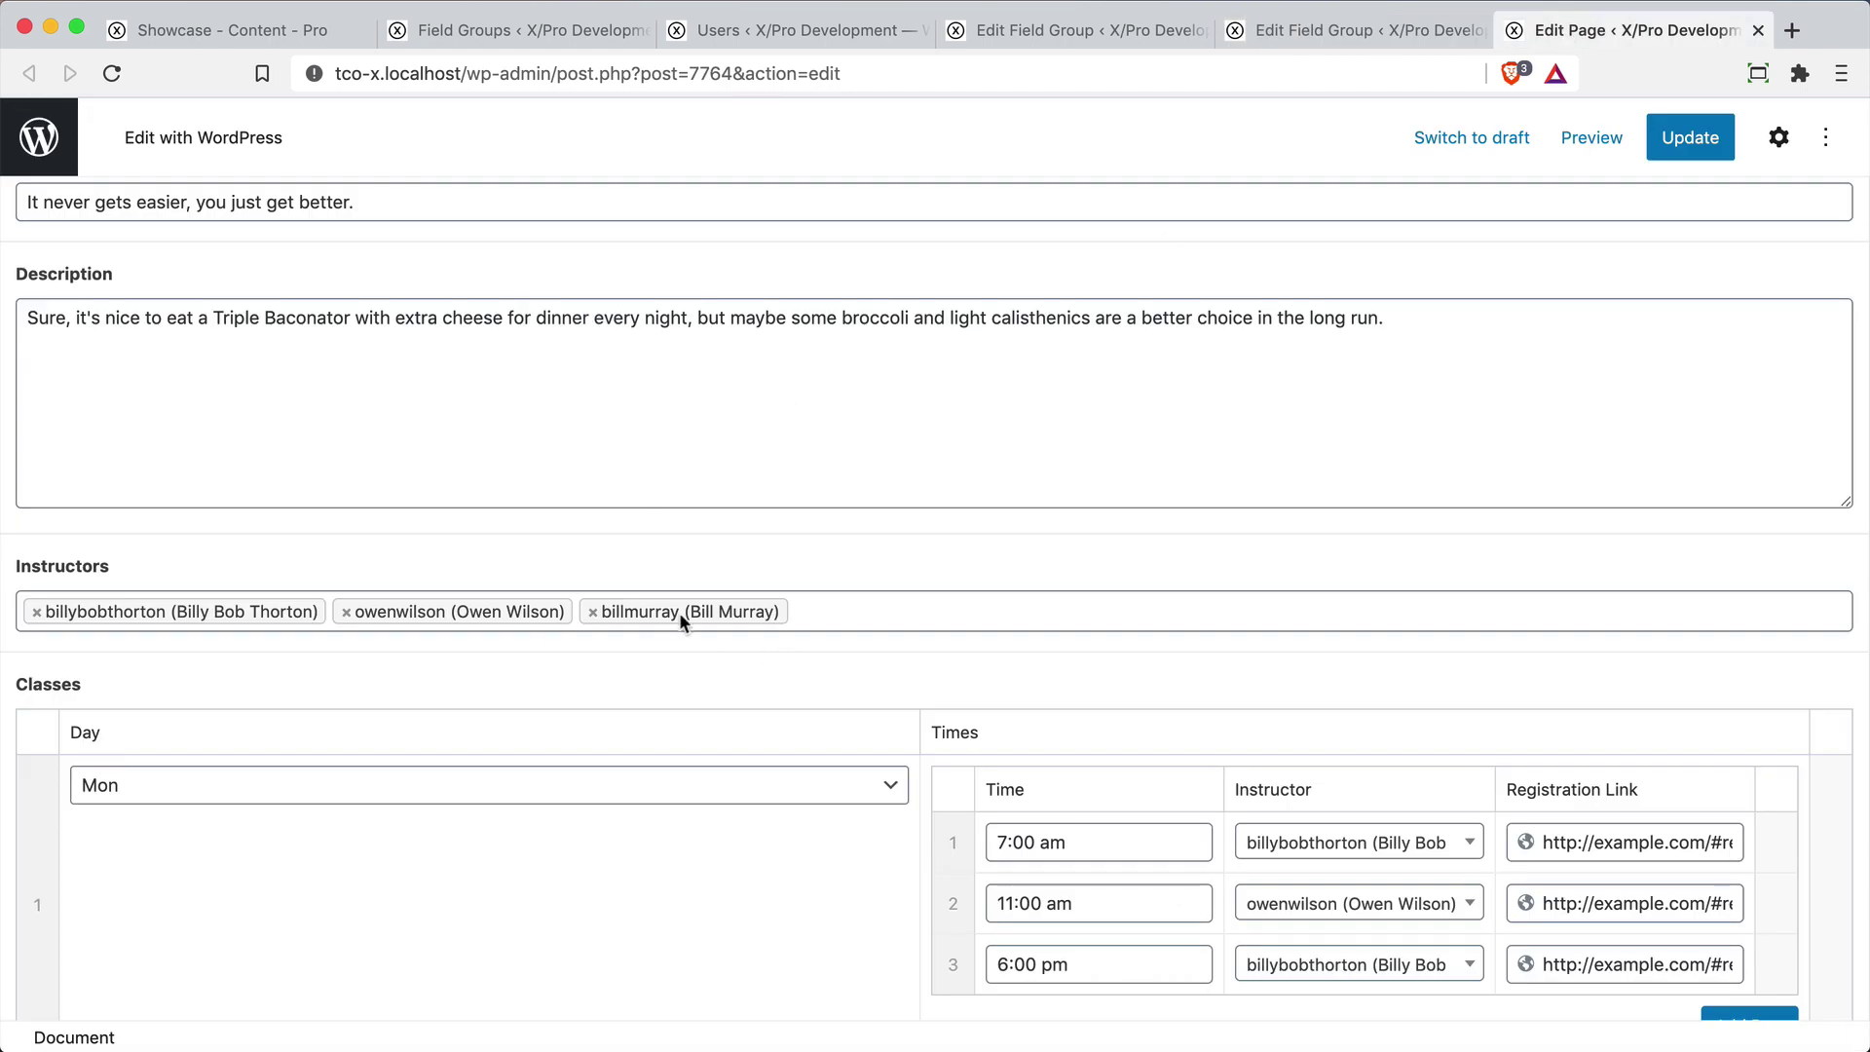
key("super+1")
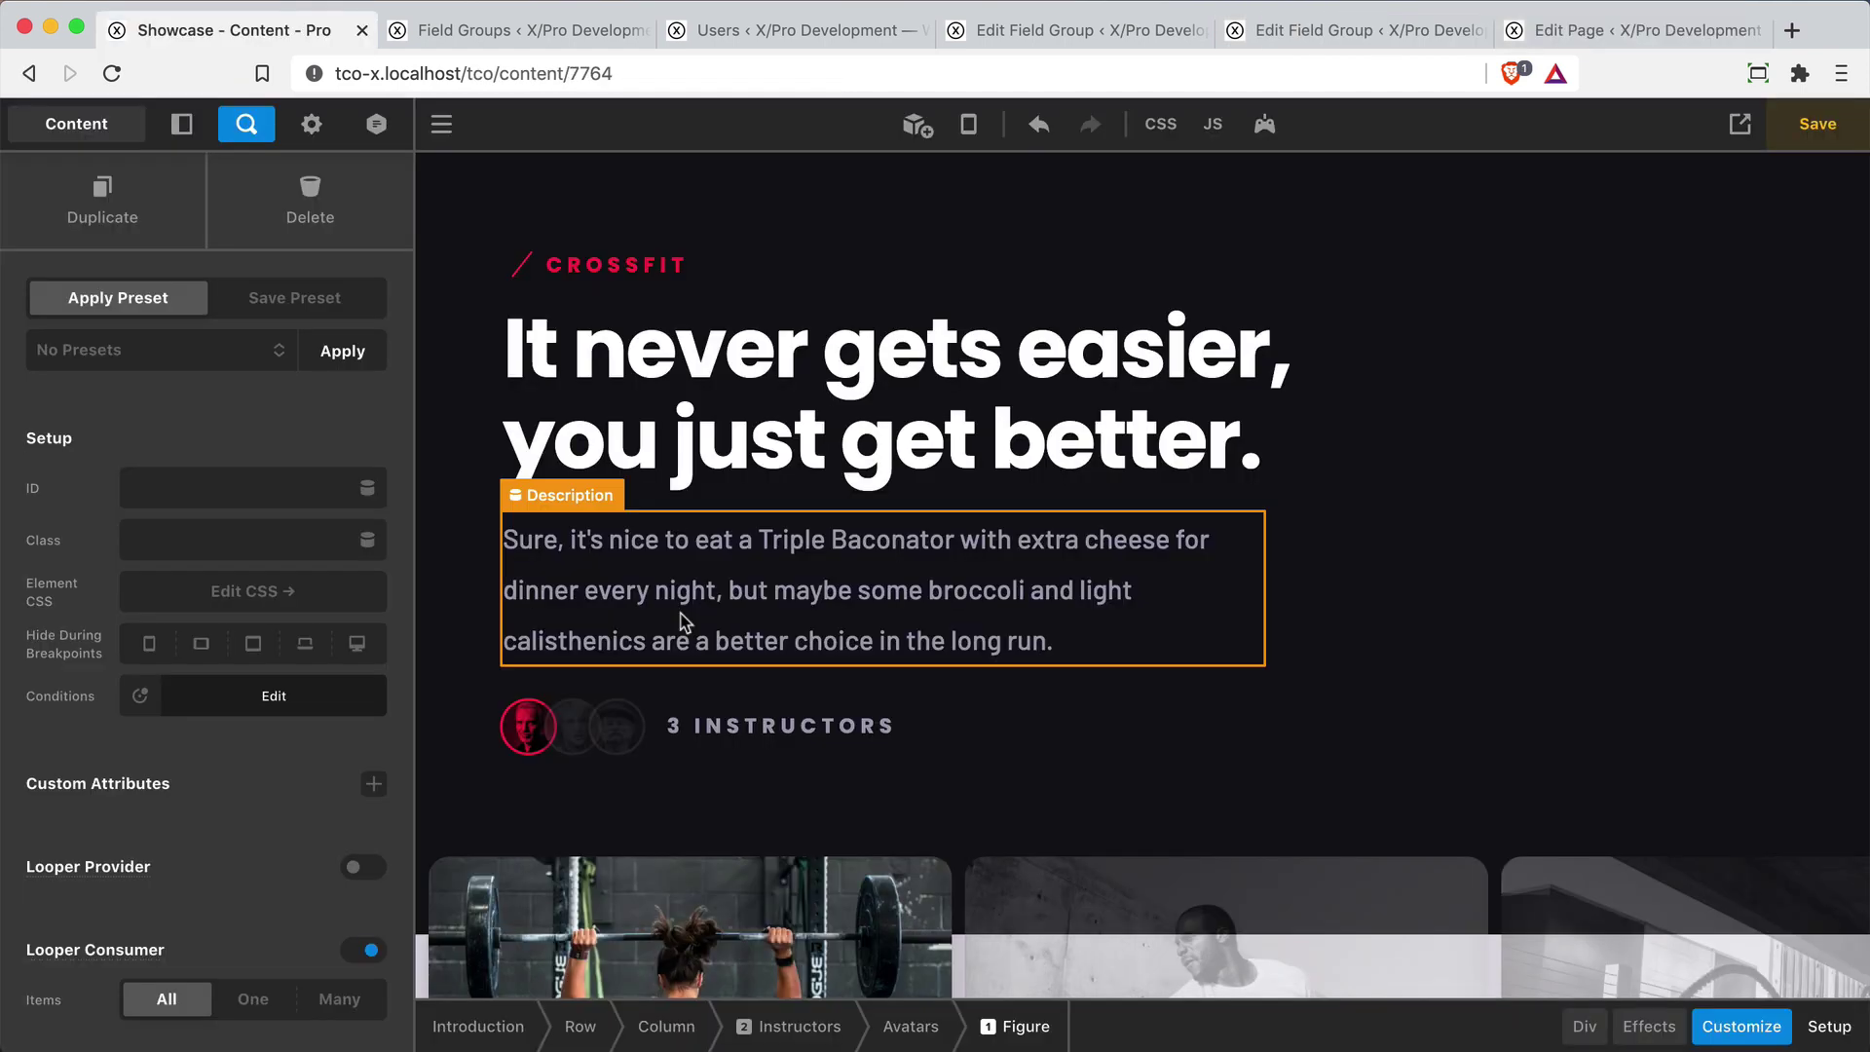
Replace the avatar Image's source with ACF User Field dynamic content using field key image and Current User, and check its alt text
left_click(528, 732)
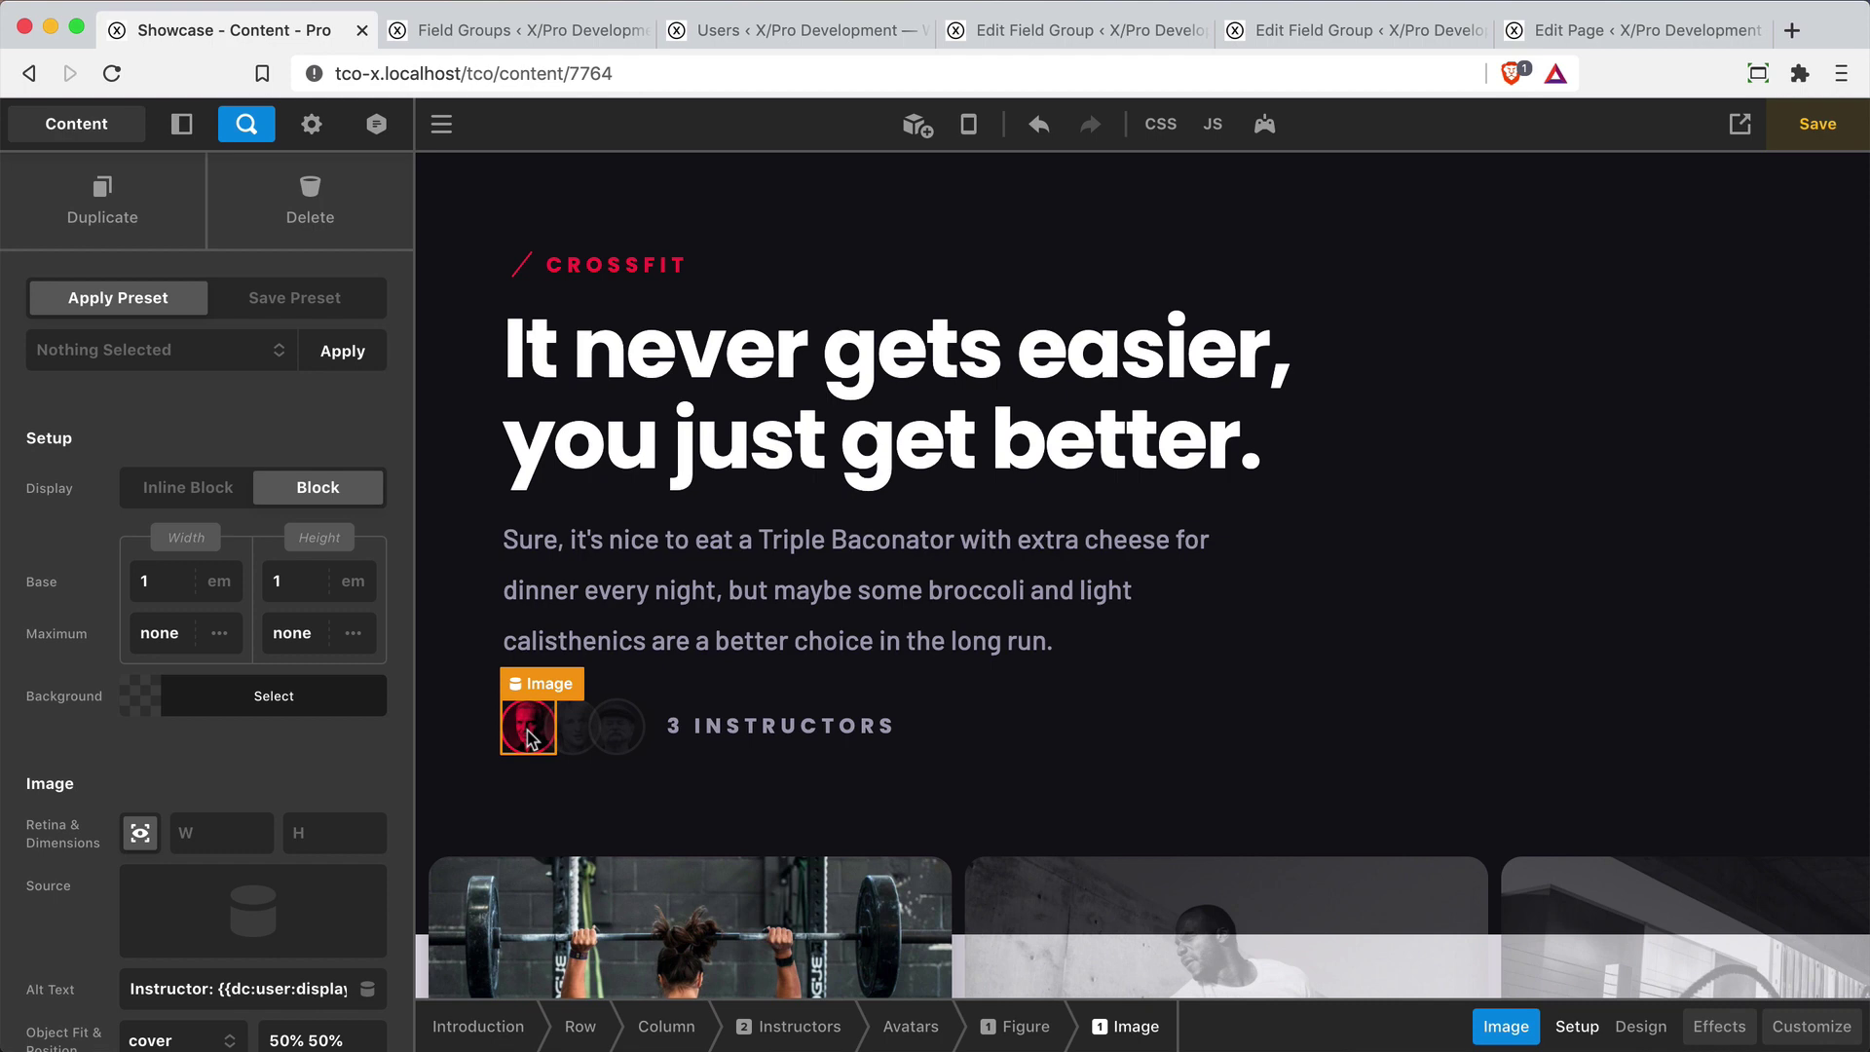
scroll(185, 818, "down", 3)
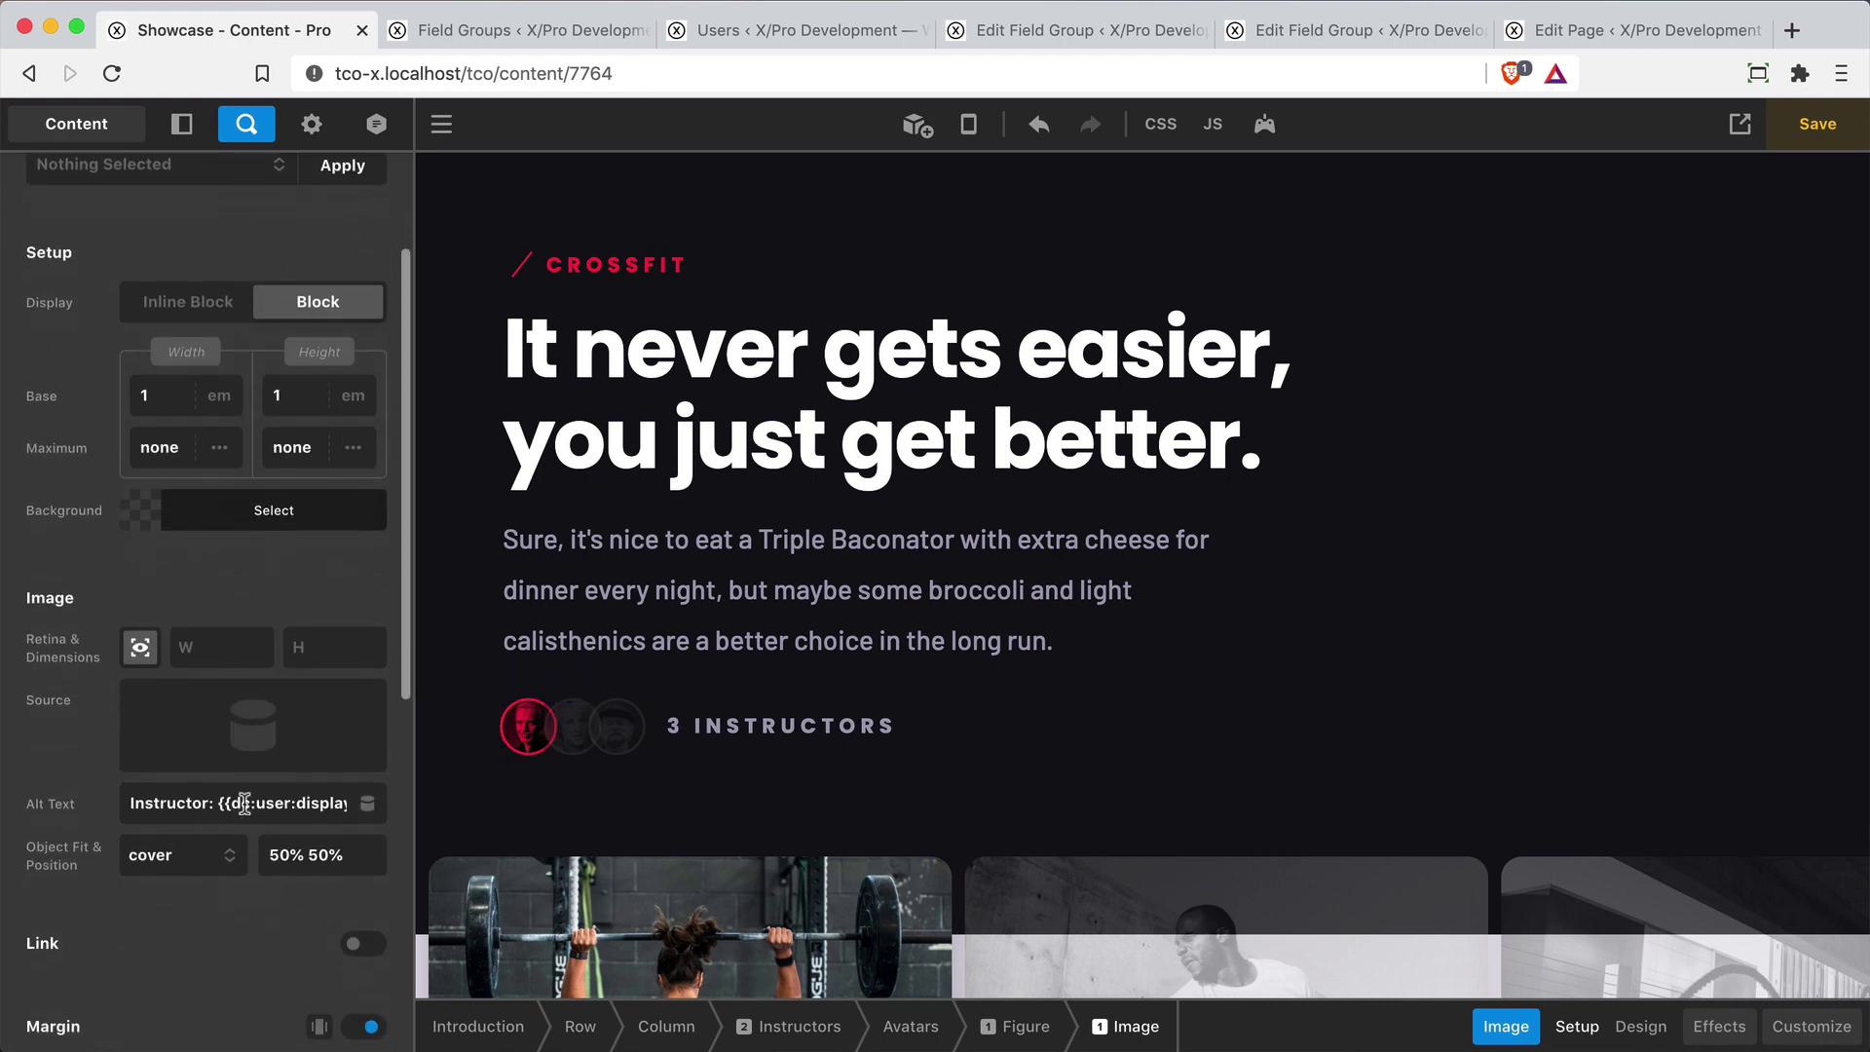
left_click(253, 725)
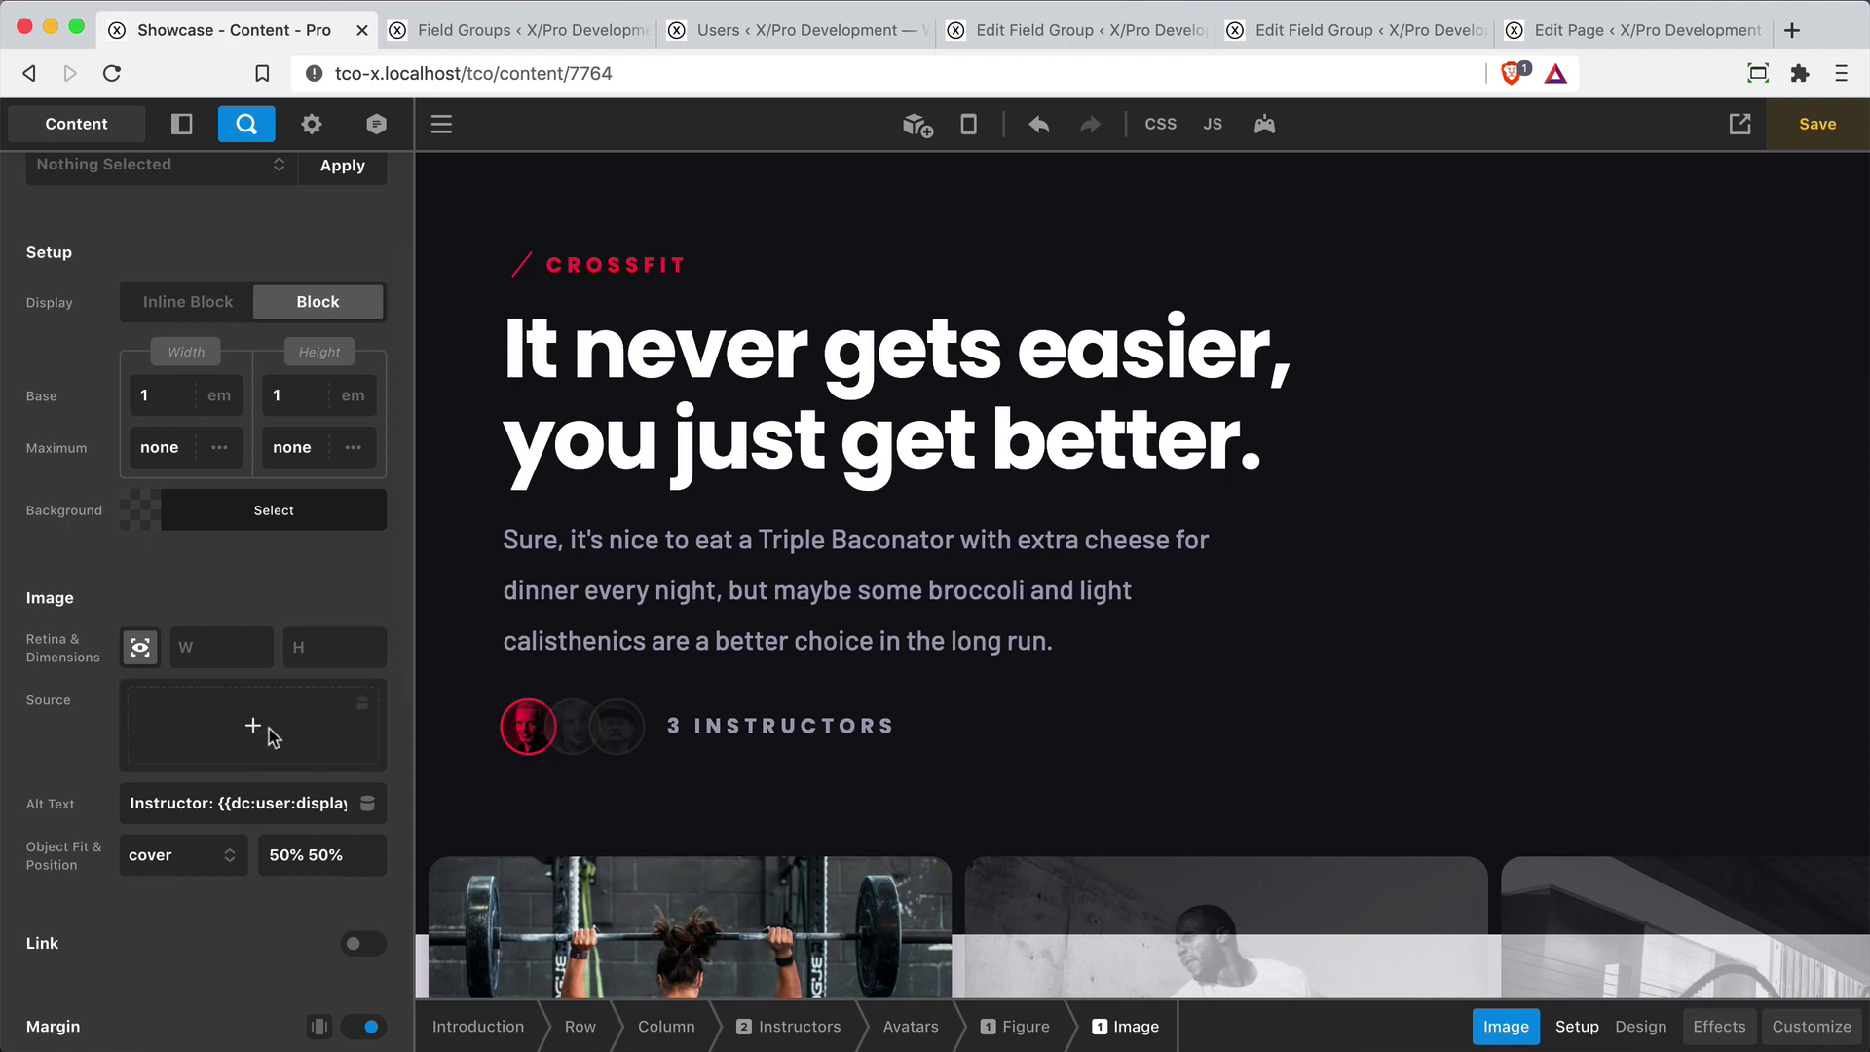
left_click(362, 705)
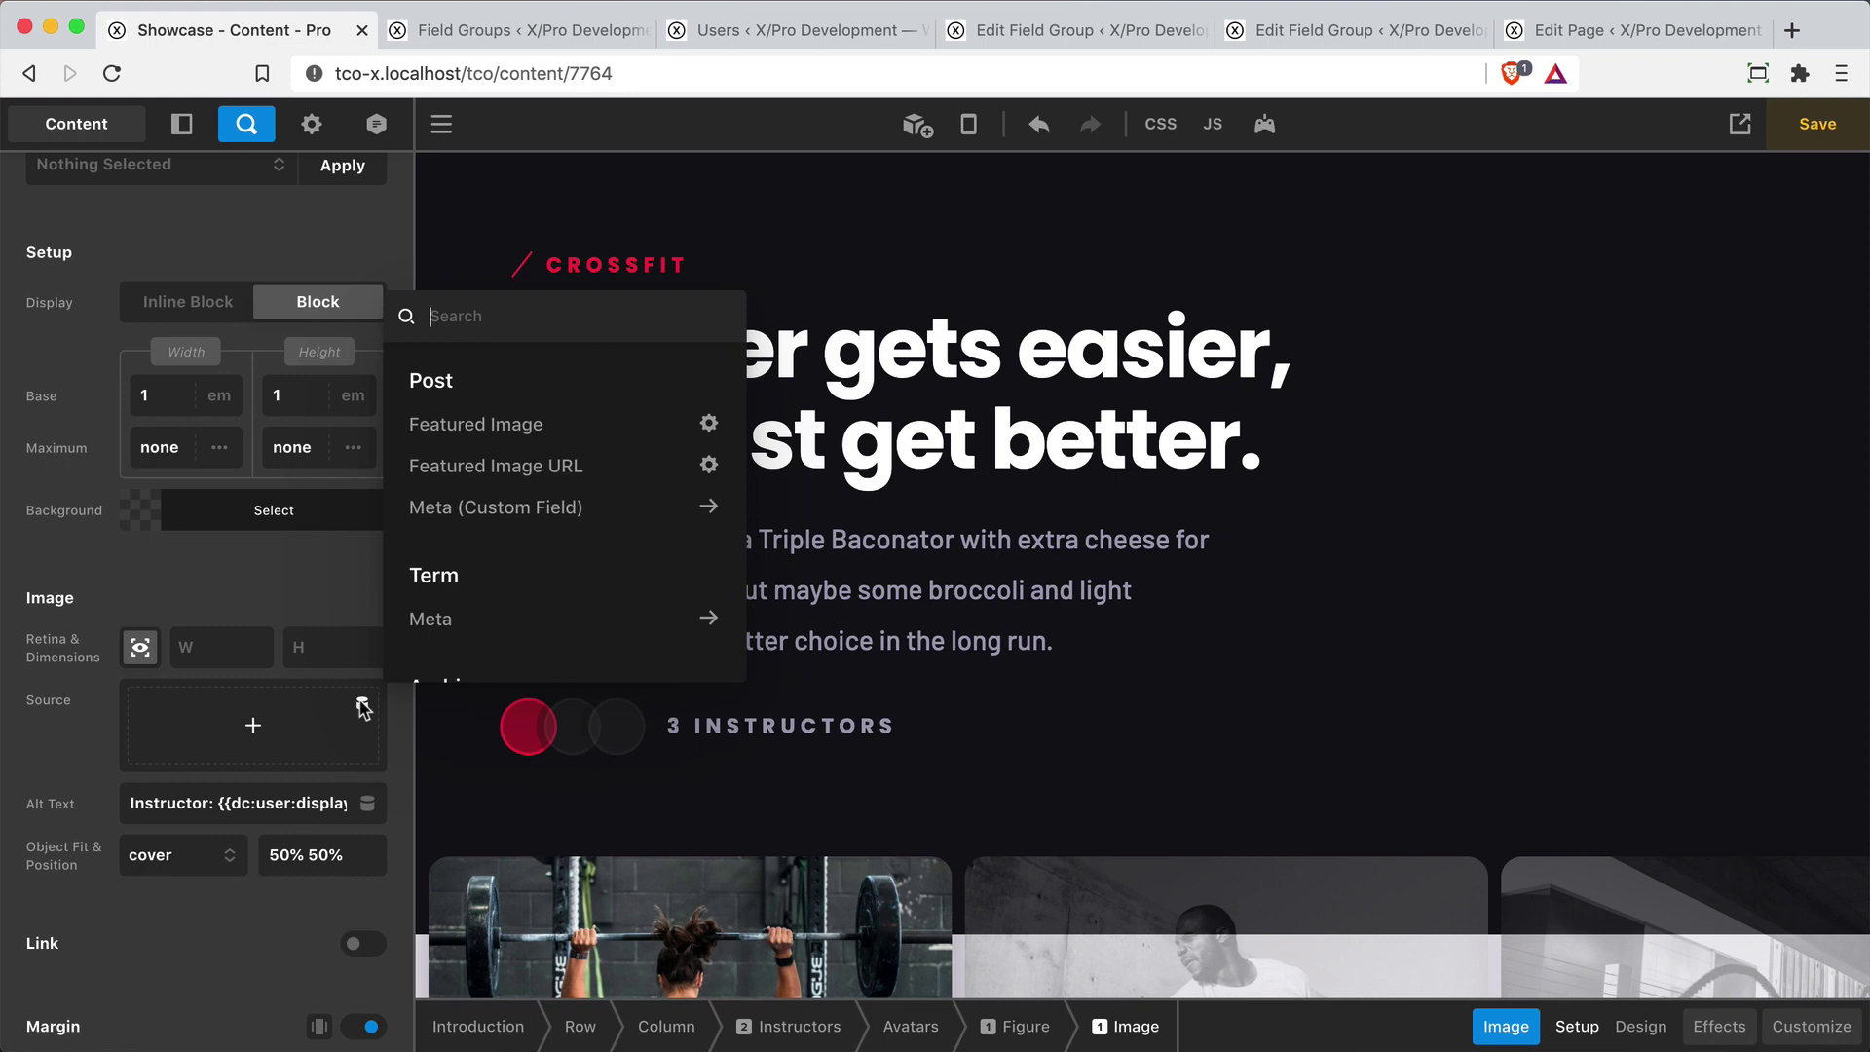
type("user field")
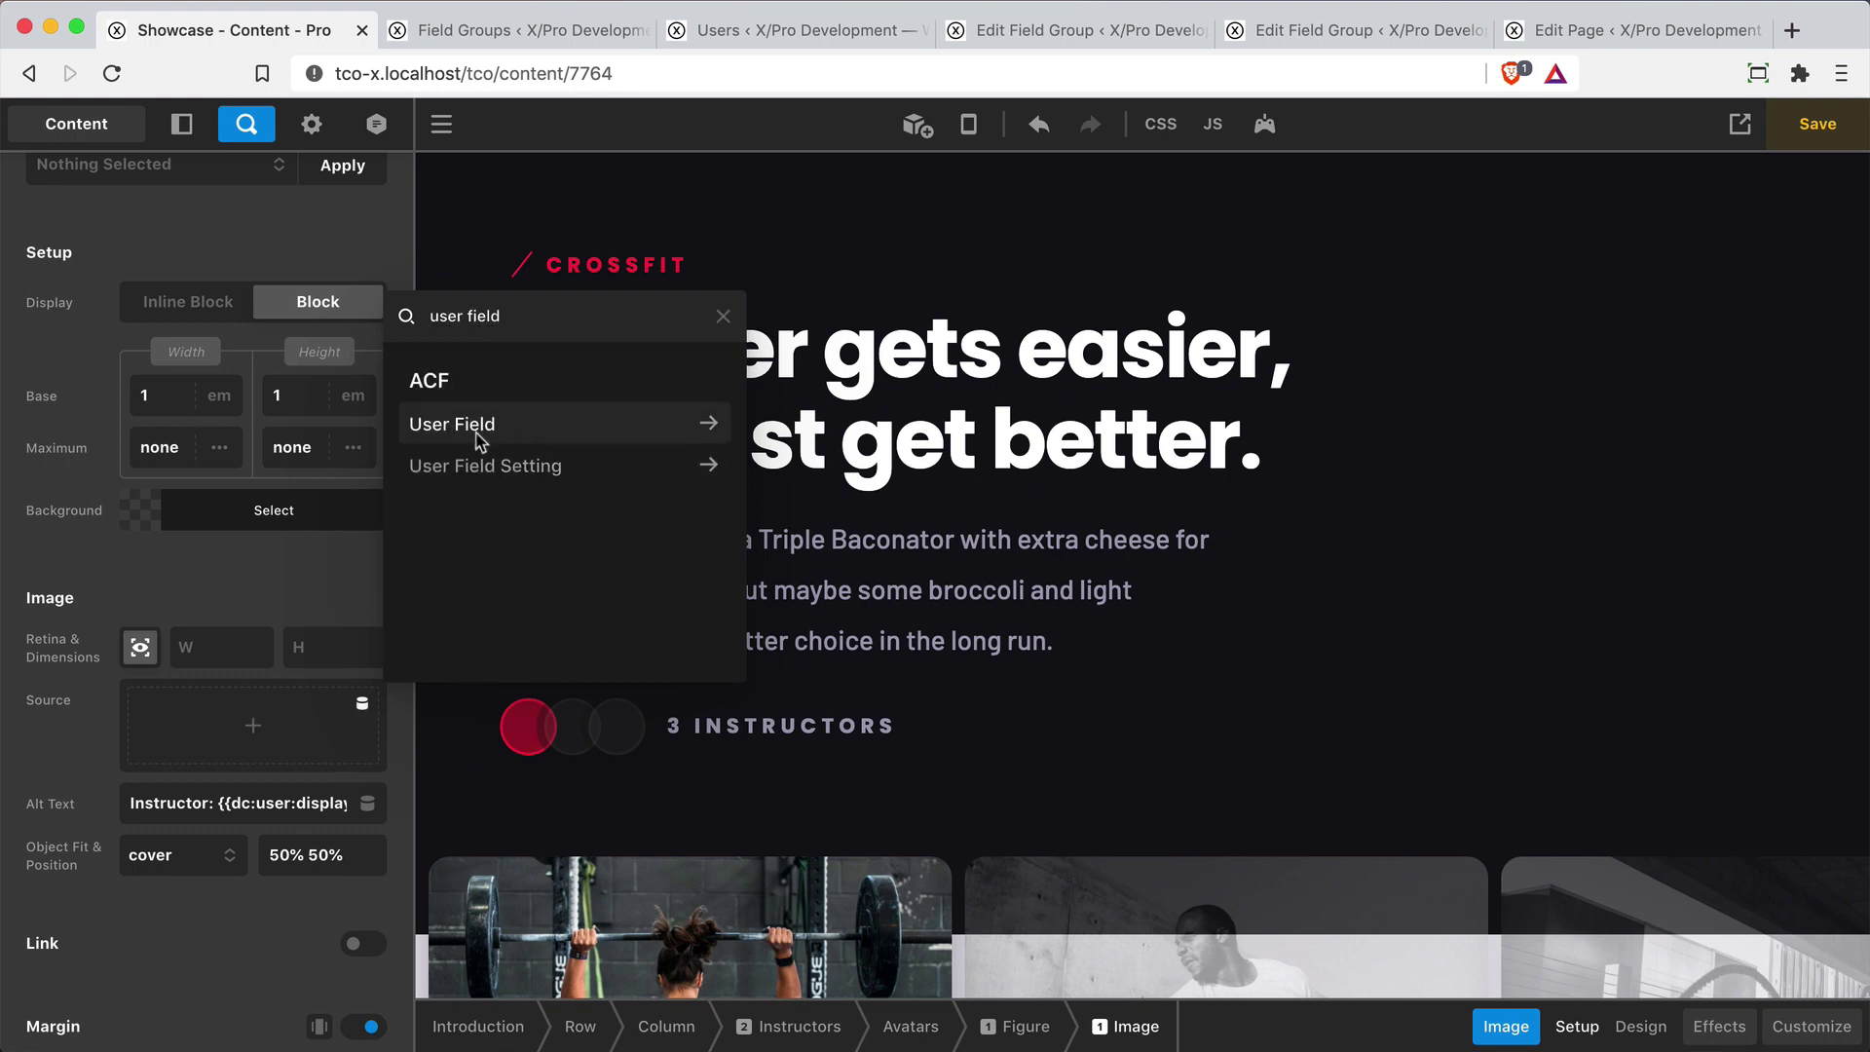
left_click(596, 426)
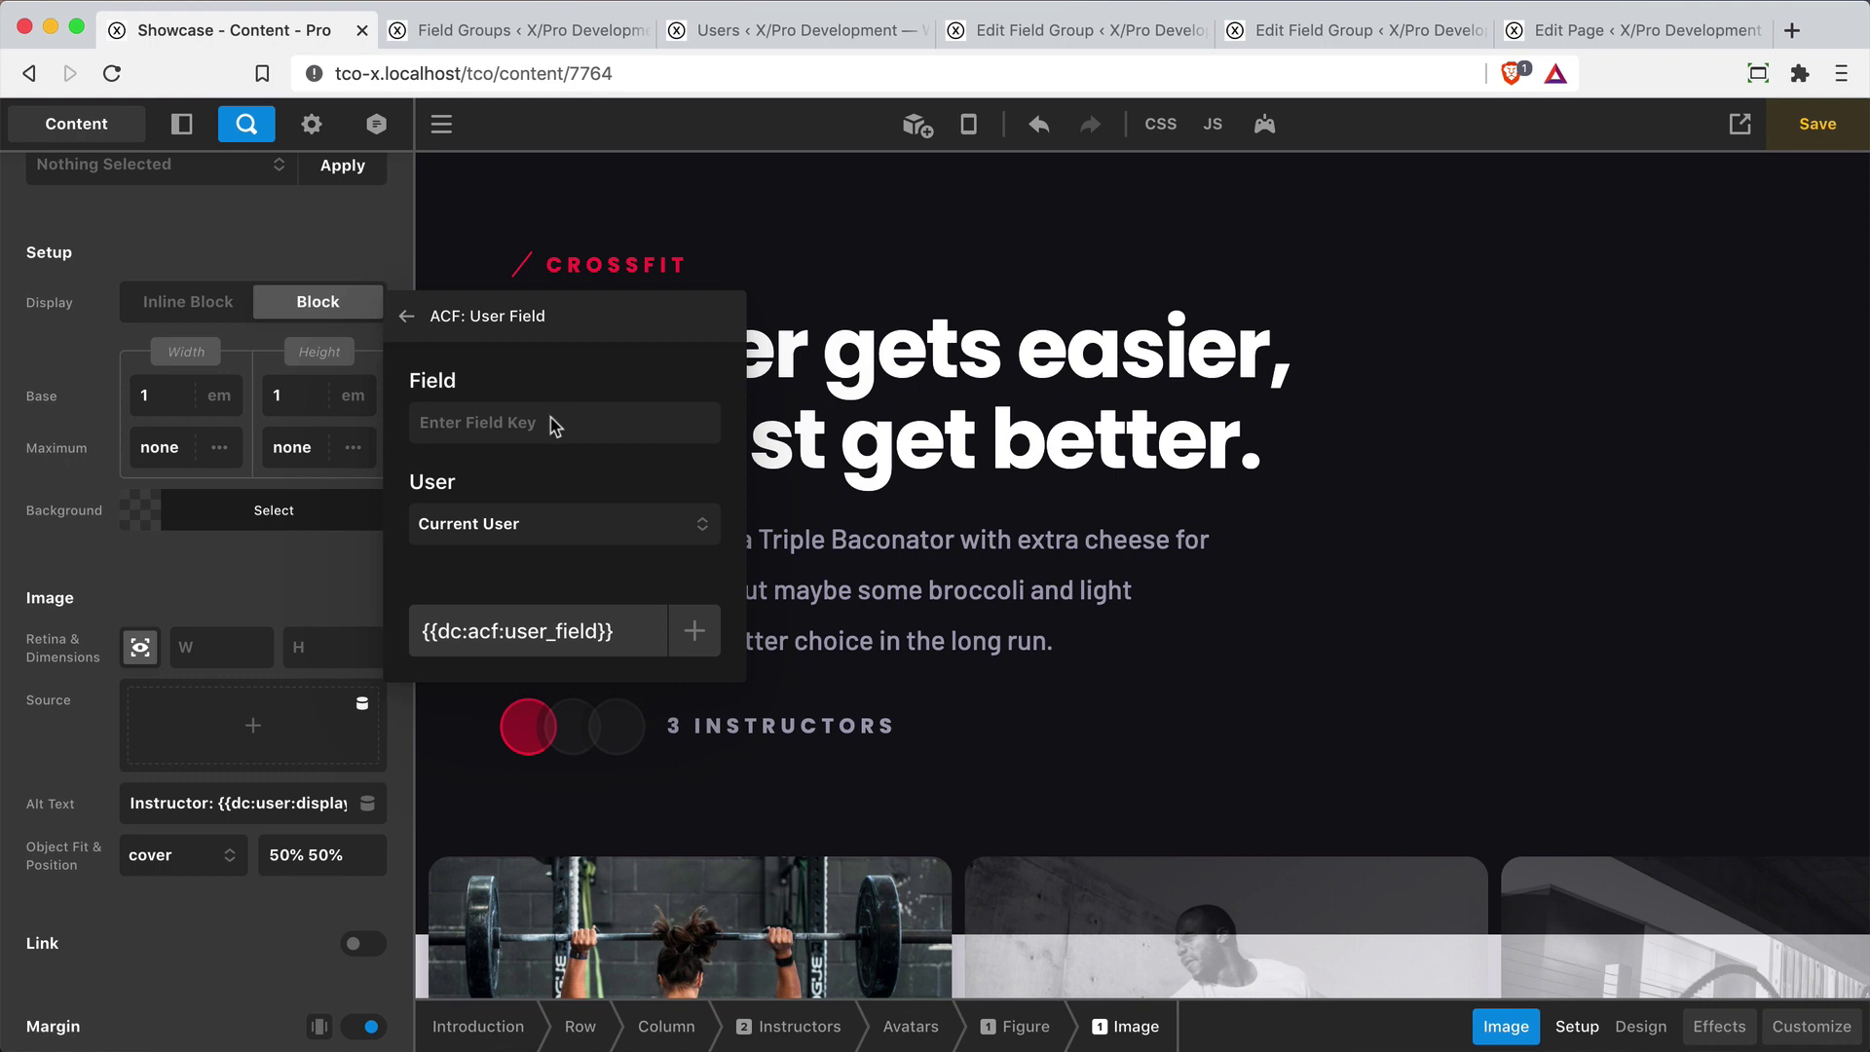
left_click(555, 426)
type("image")
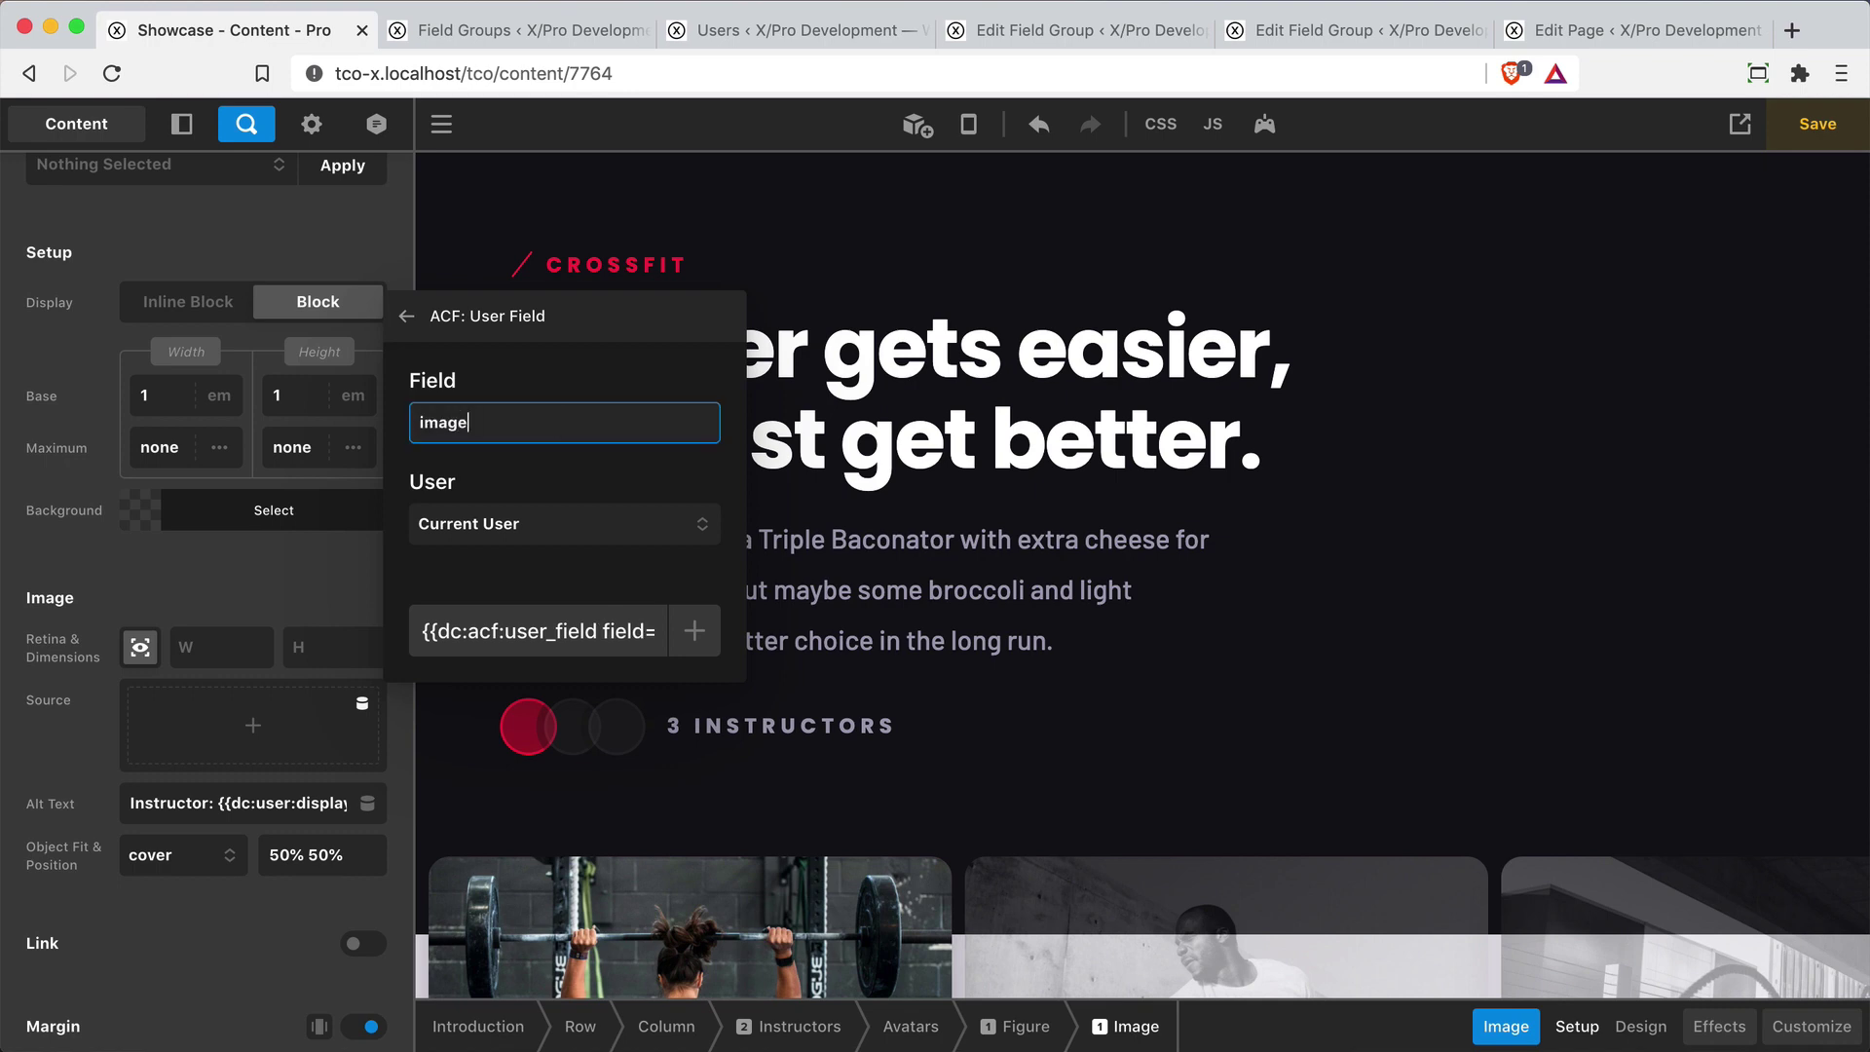
left_click(702, 629)
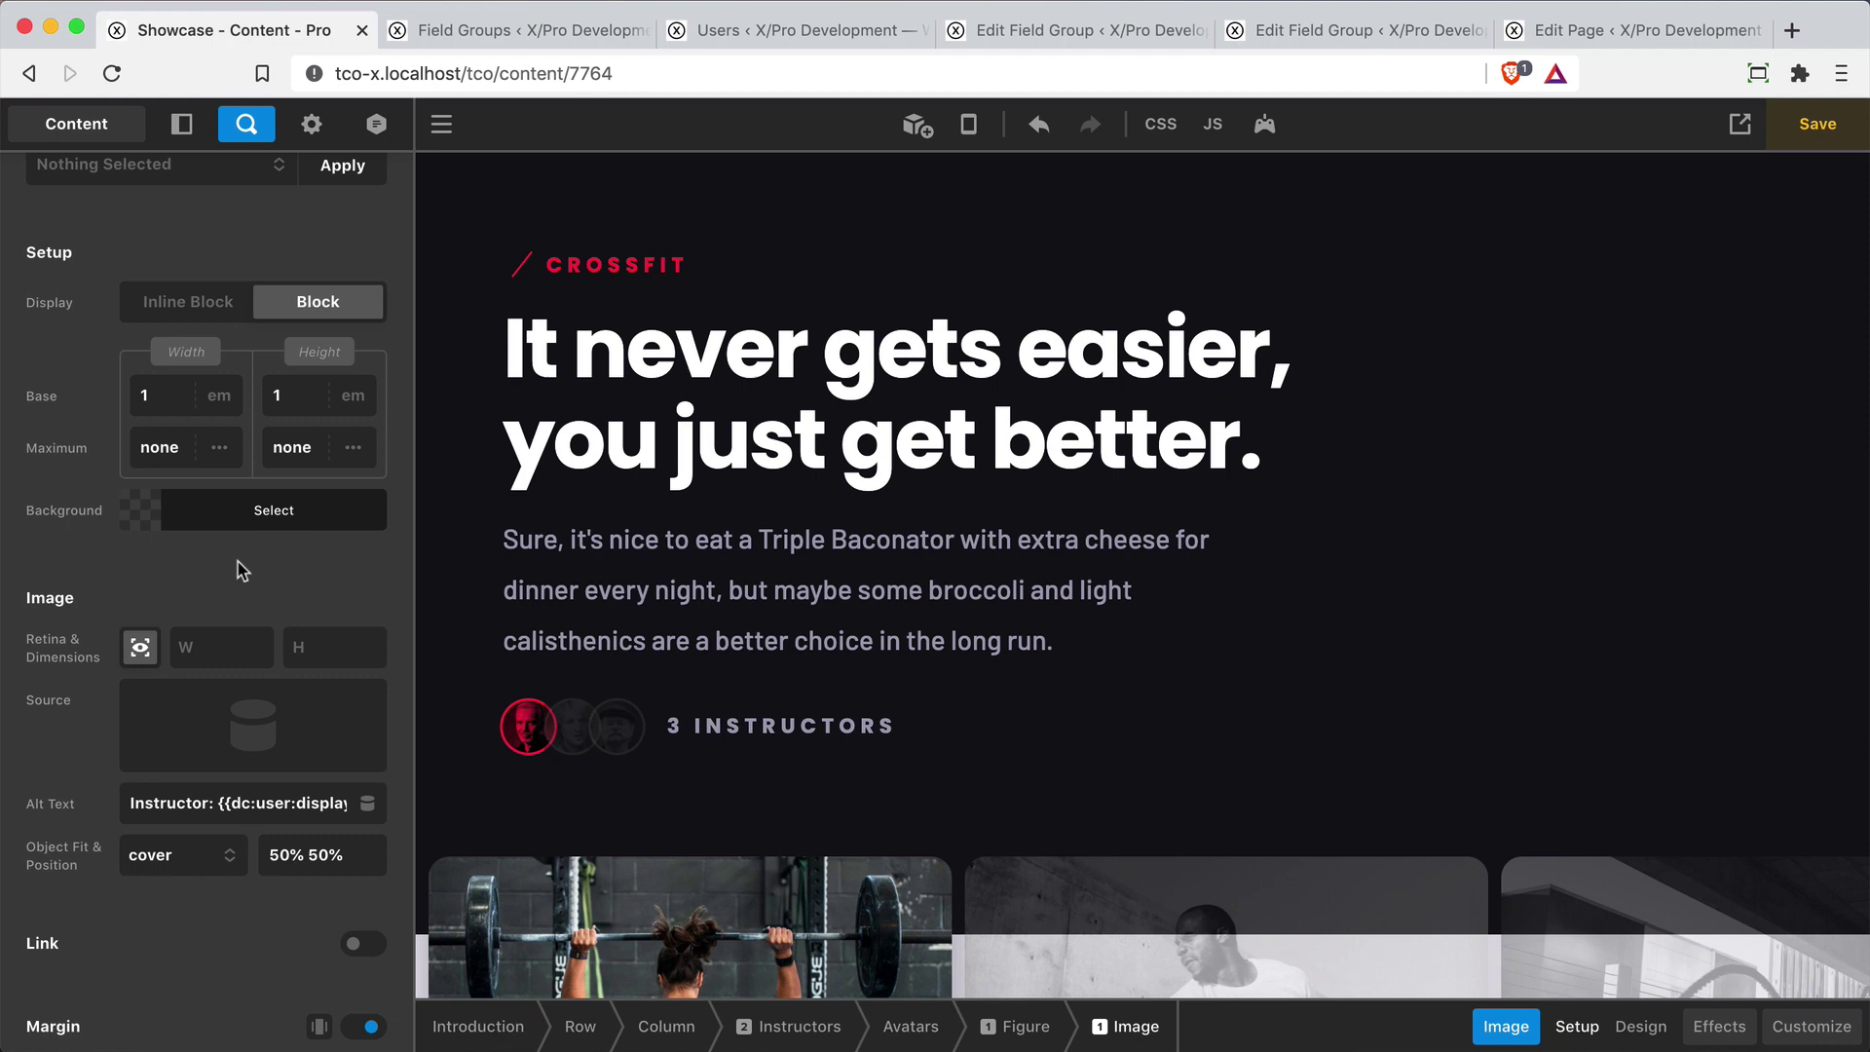
left_click(231, 818)
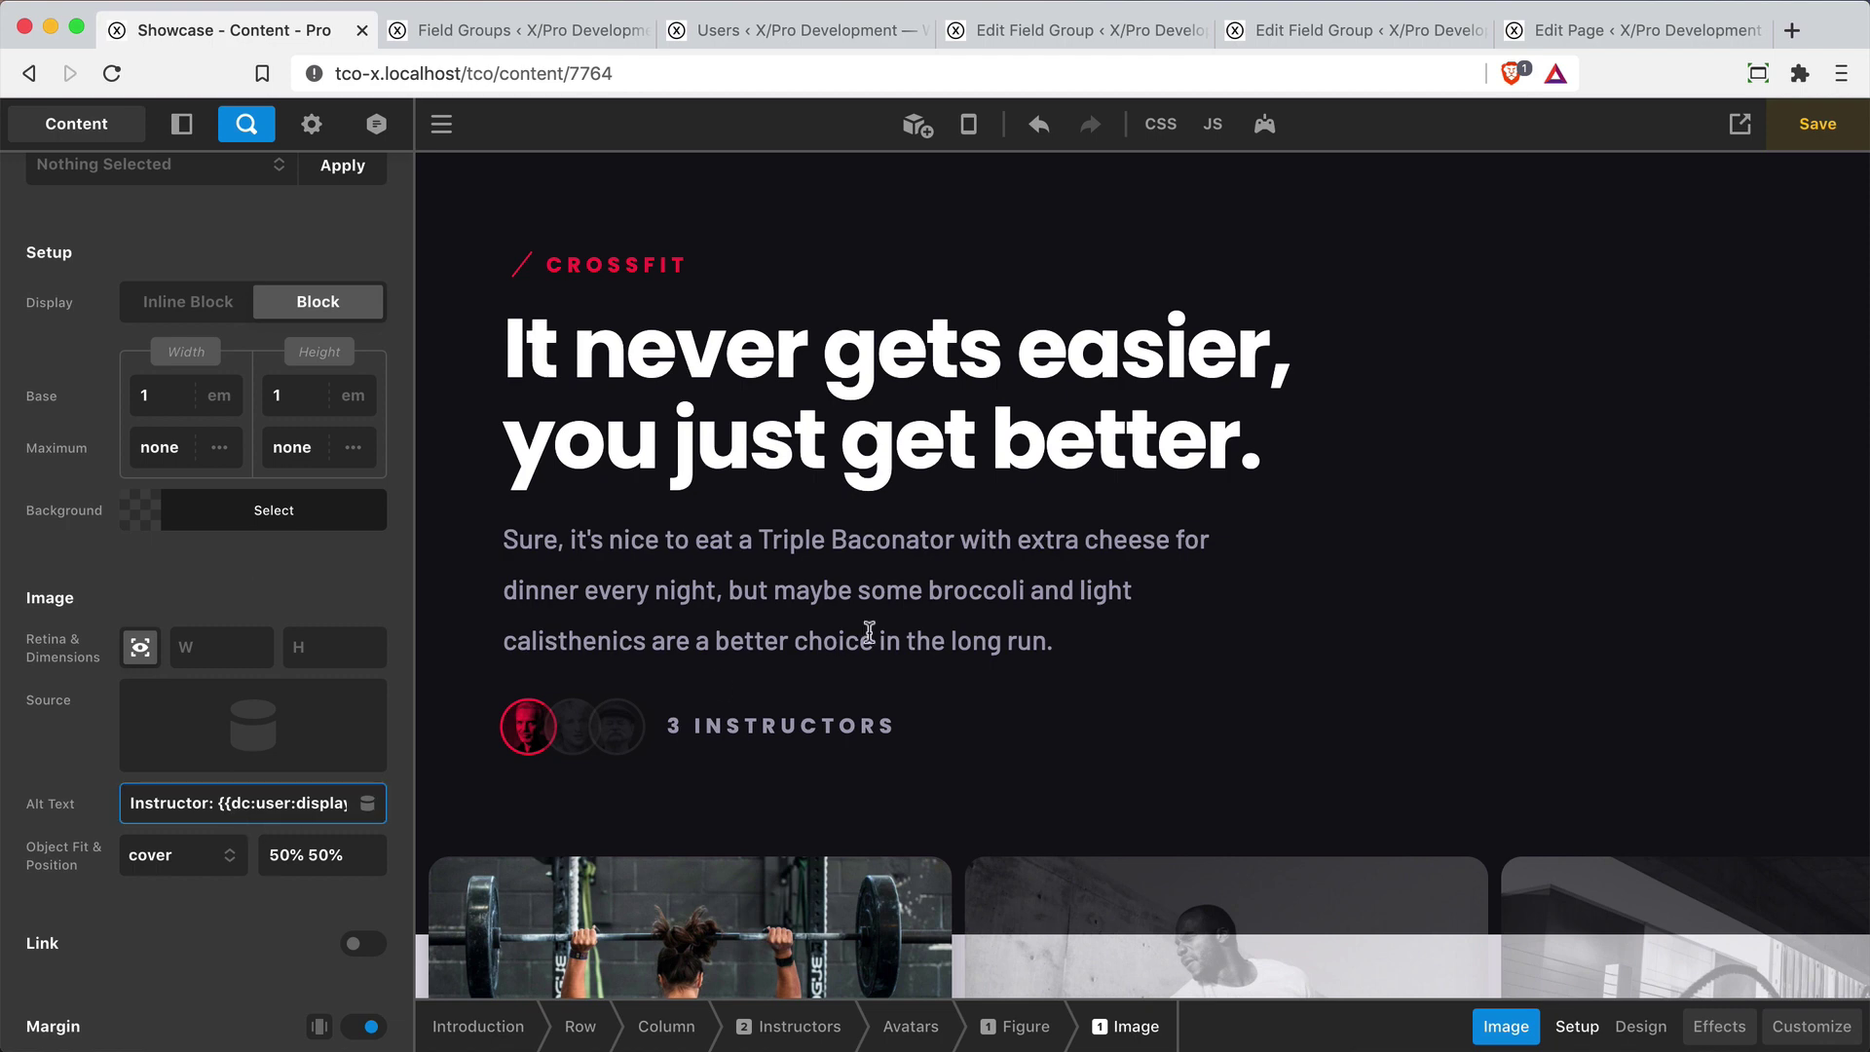
Replace the count code before "instructors" in the Headline's text with the Looper's Total Item Count dynamic content
left_click(1044, 720)
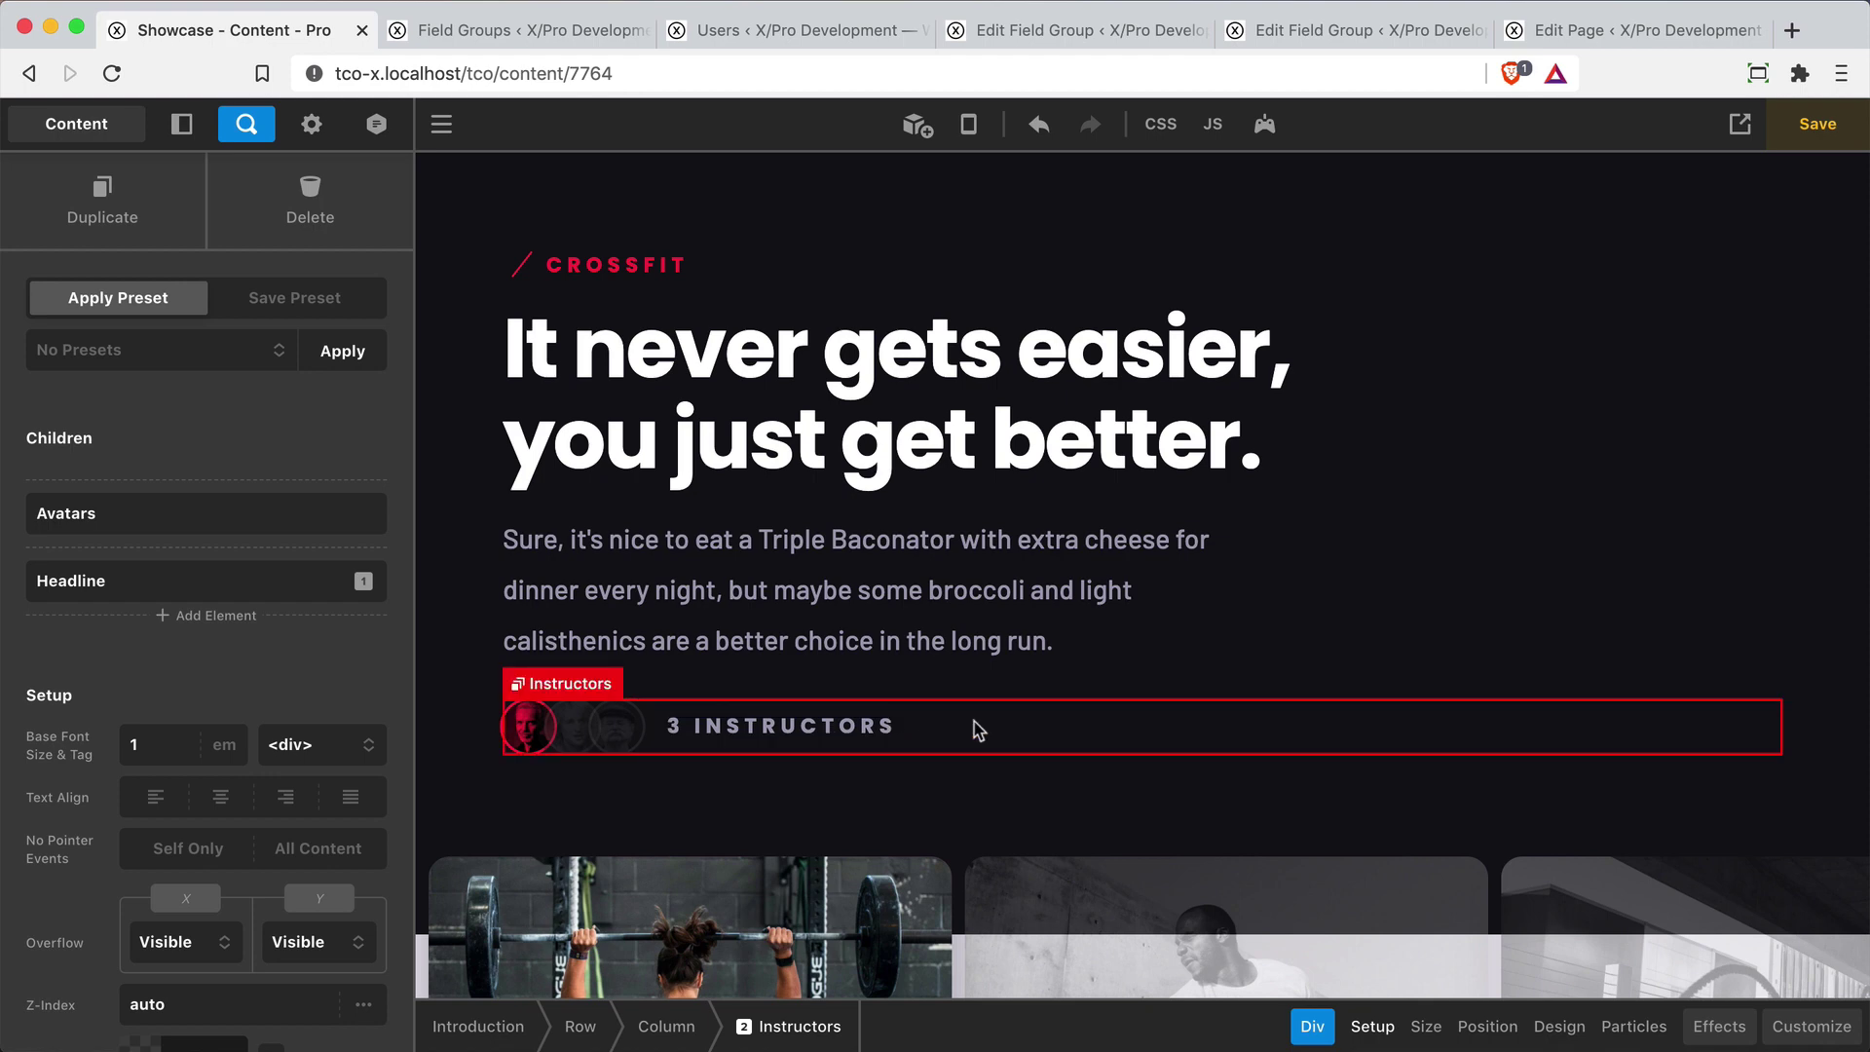
left_click(694, 732)
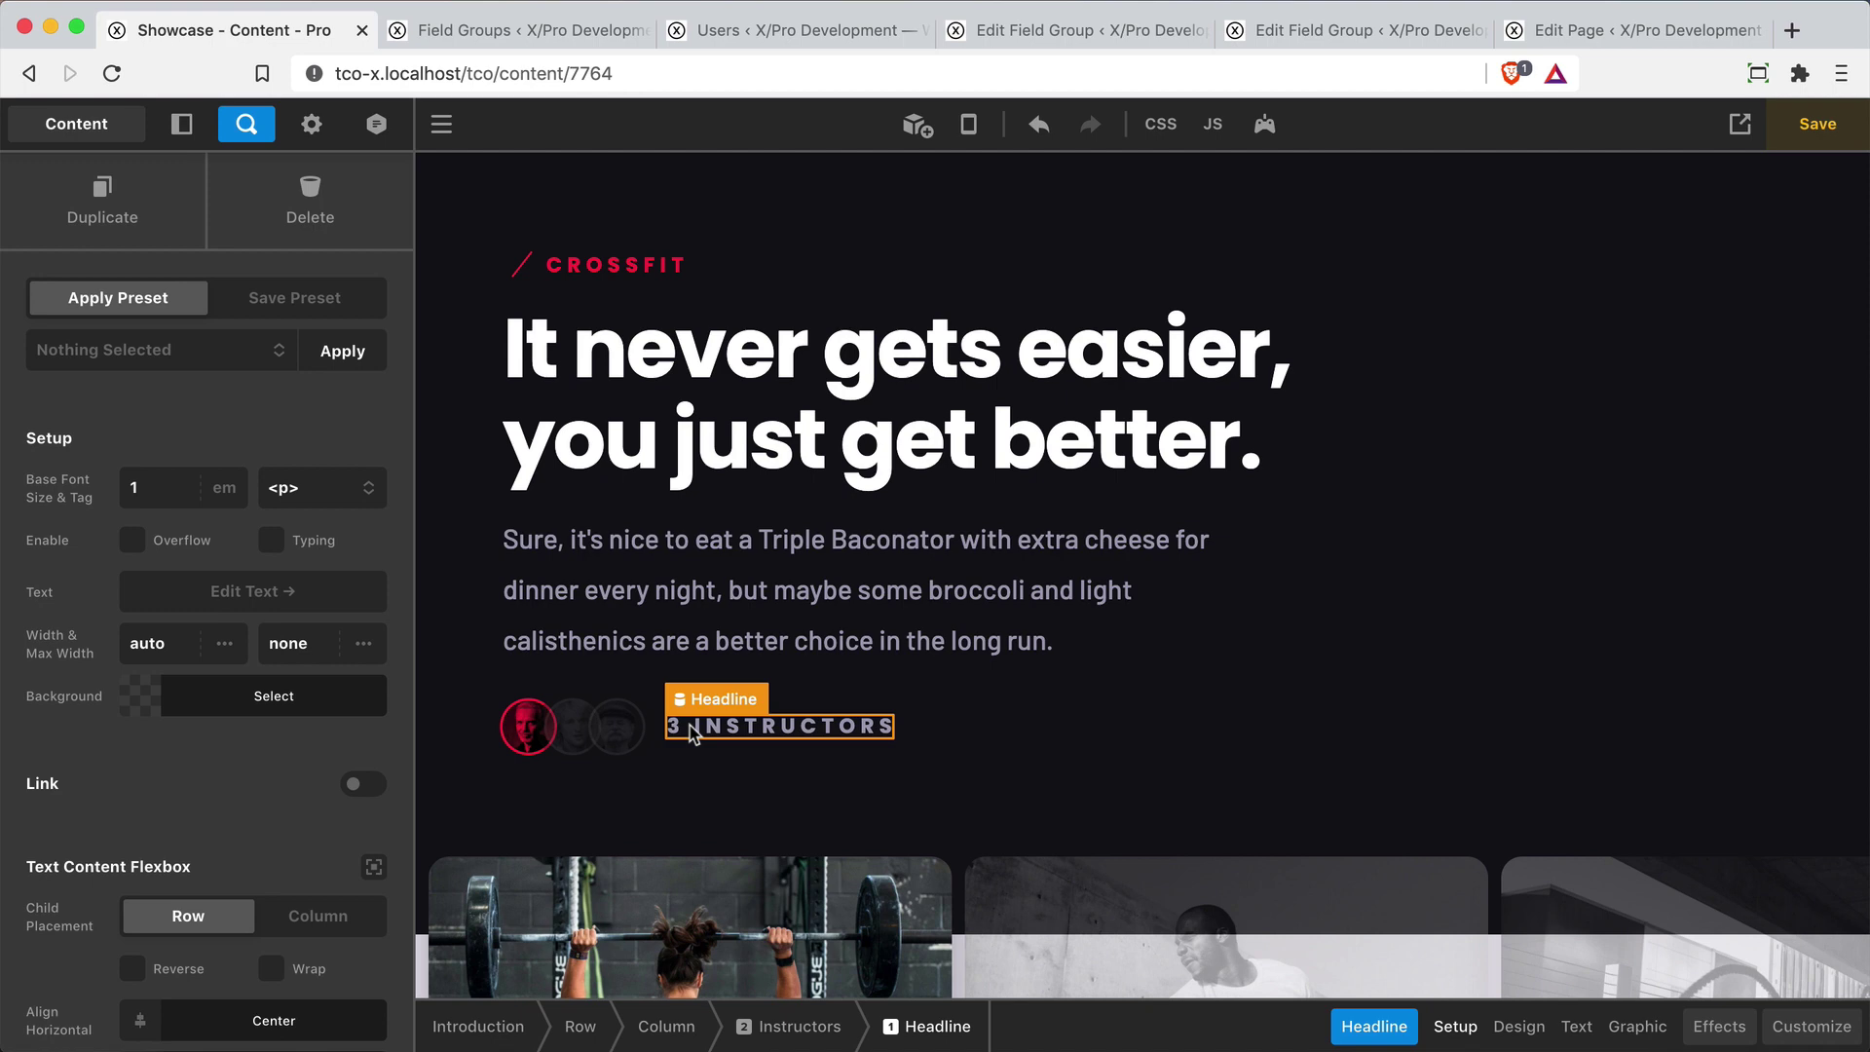
left_click(321, 590)
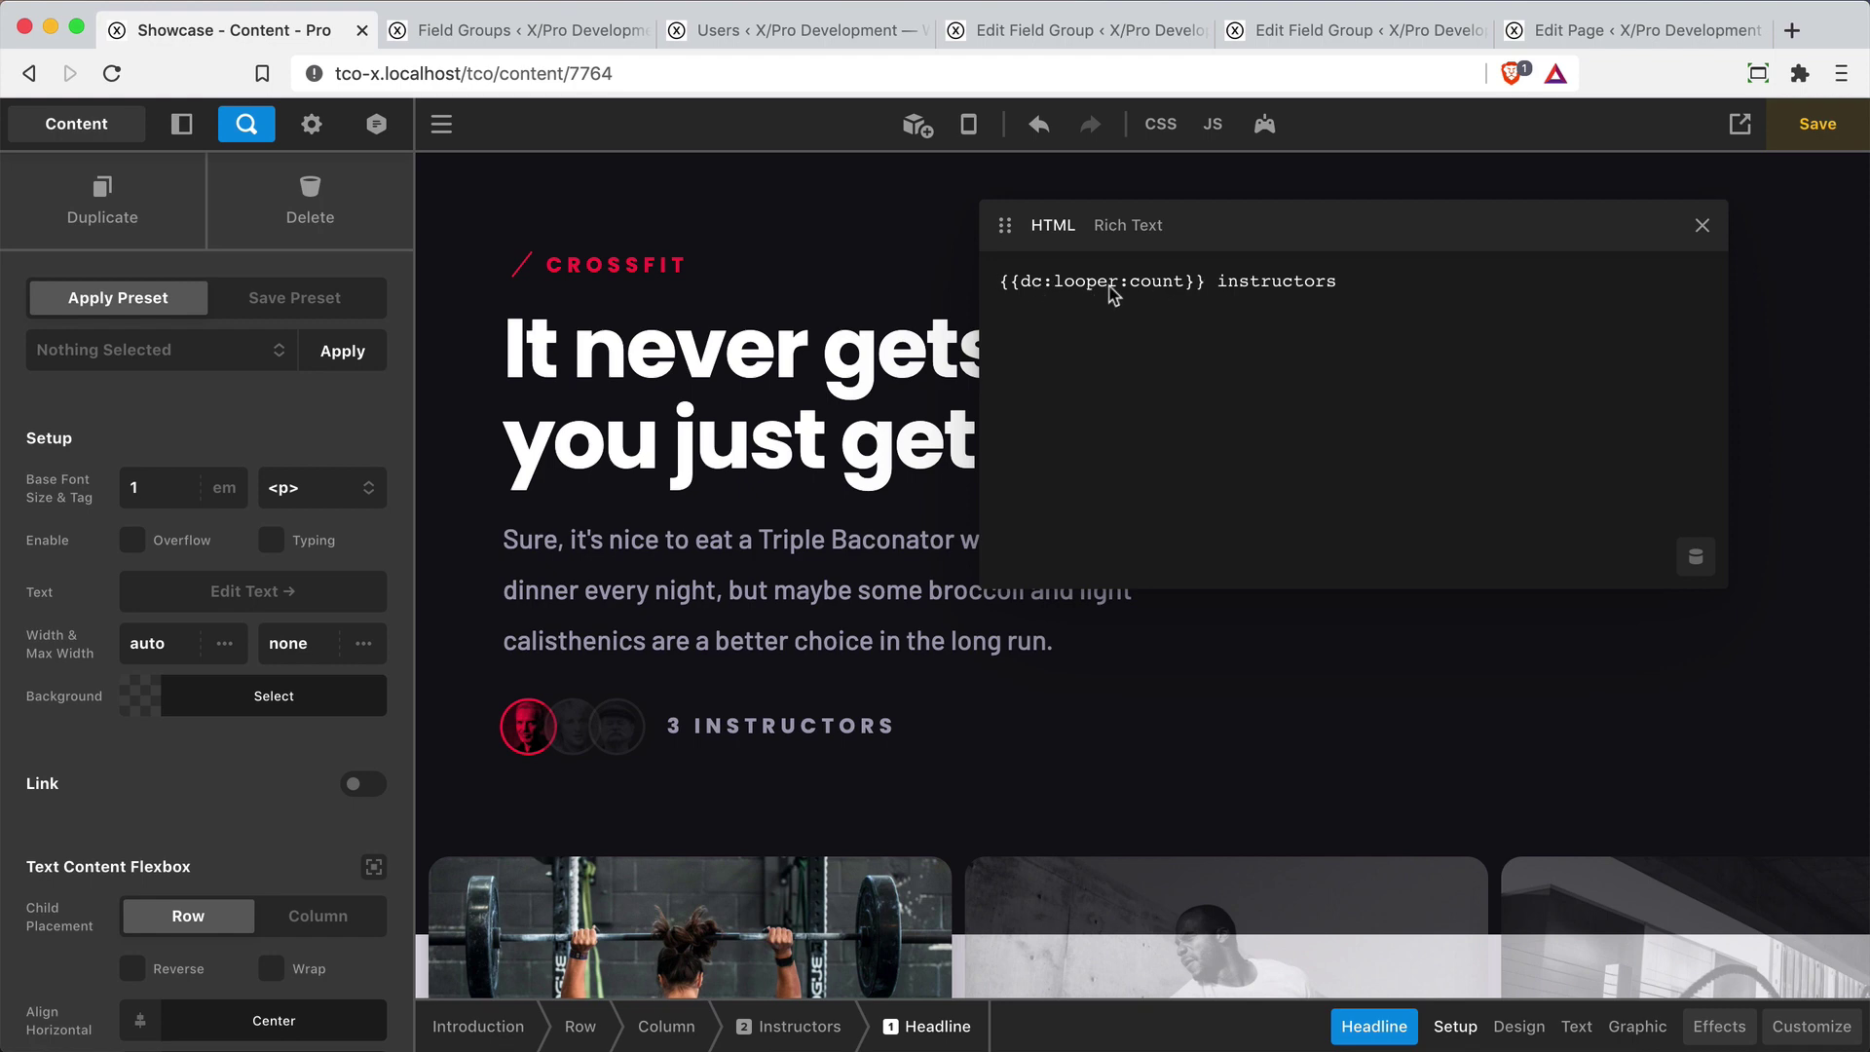
left_click(1208, 289)
key("super+shift+Left")
key("BackSpace")
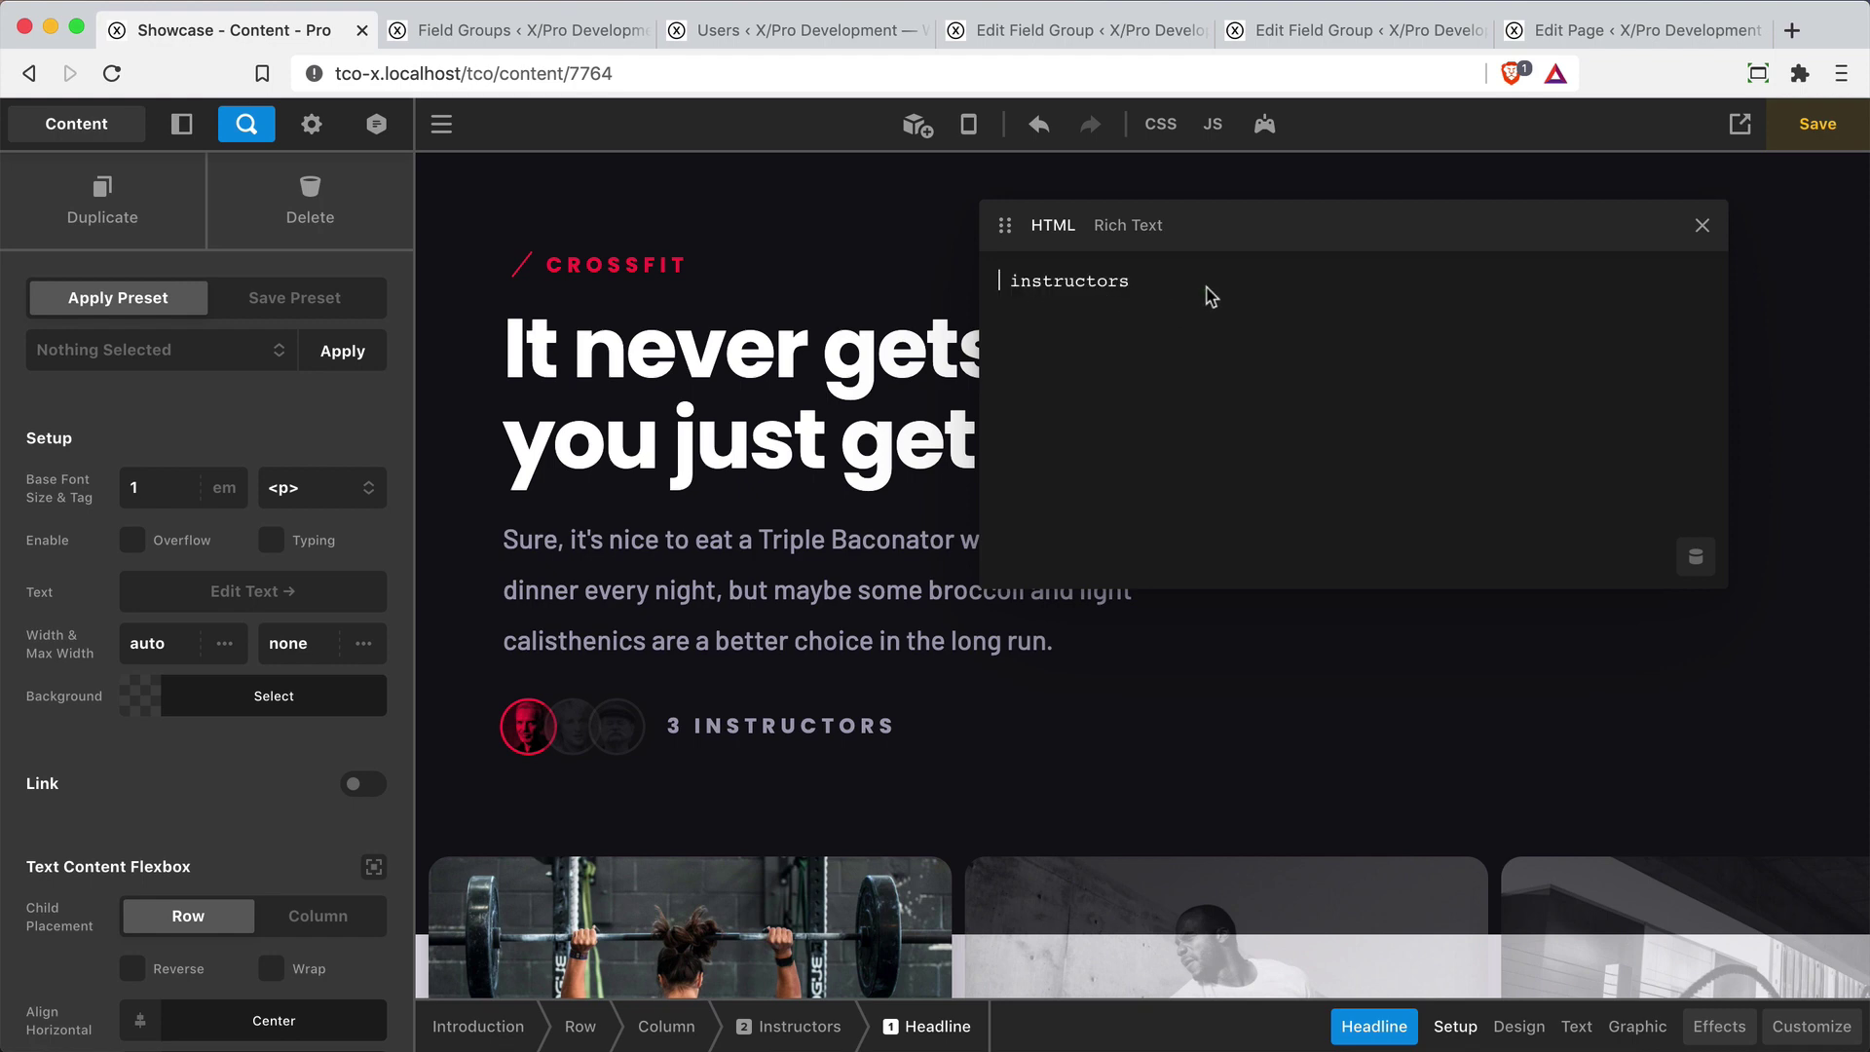
left_click(1696, 556)
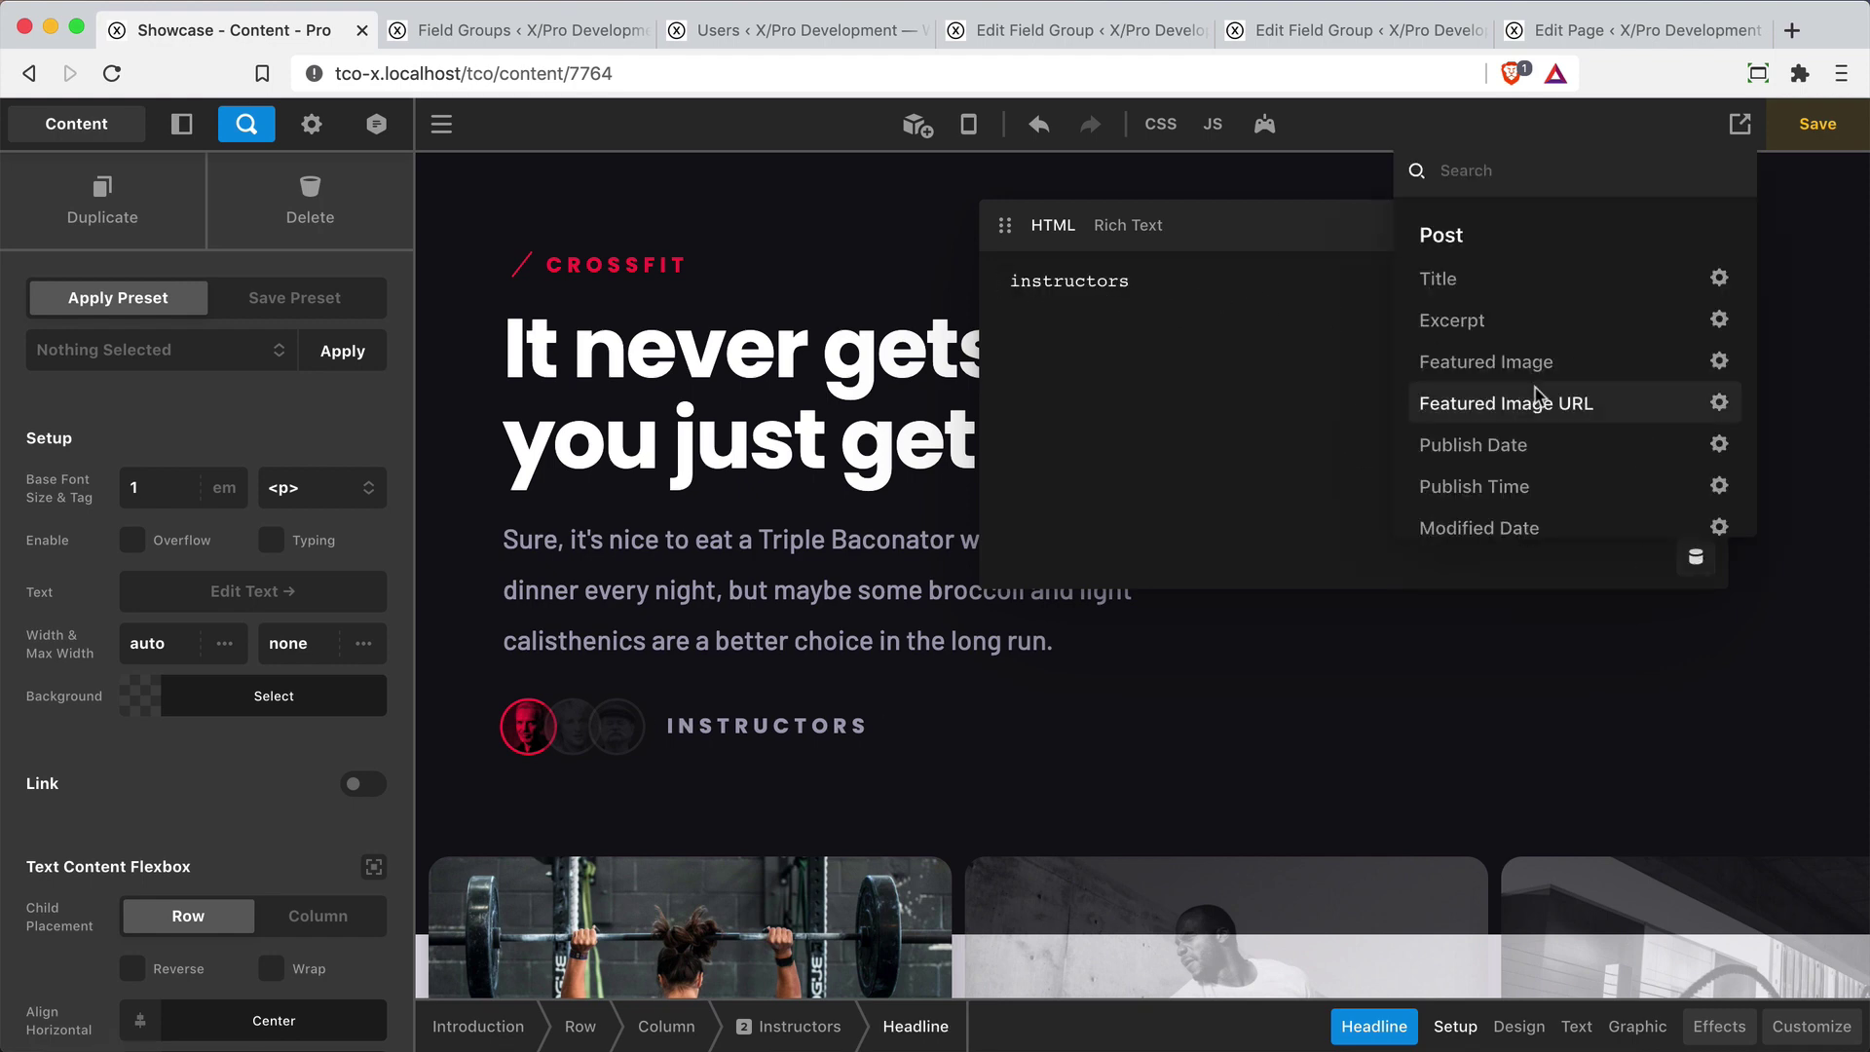
type("count")
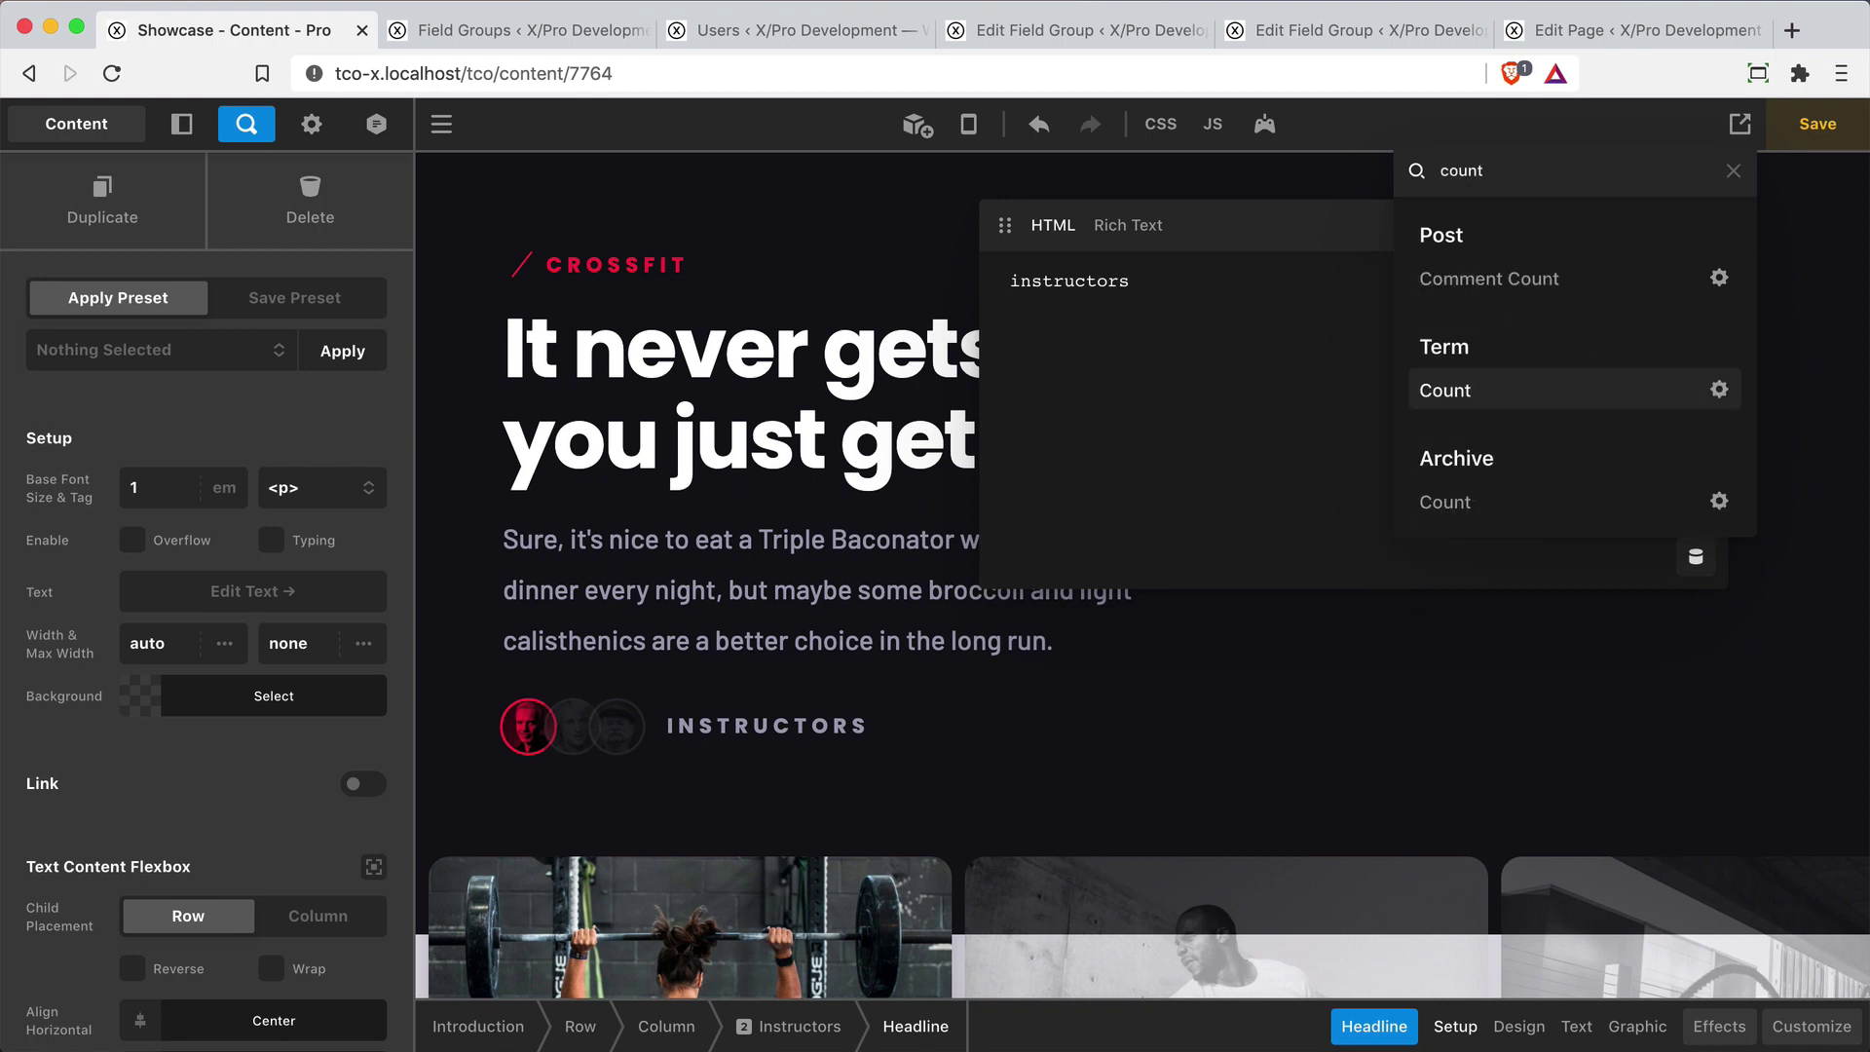
scroll(1531, 420, "down", 3)
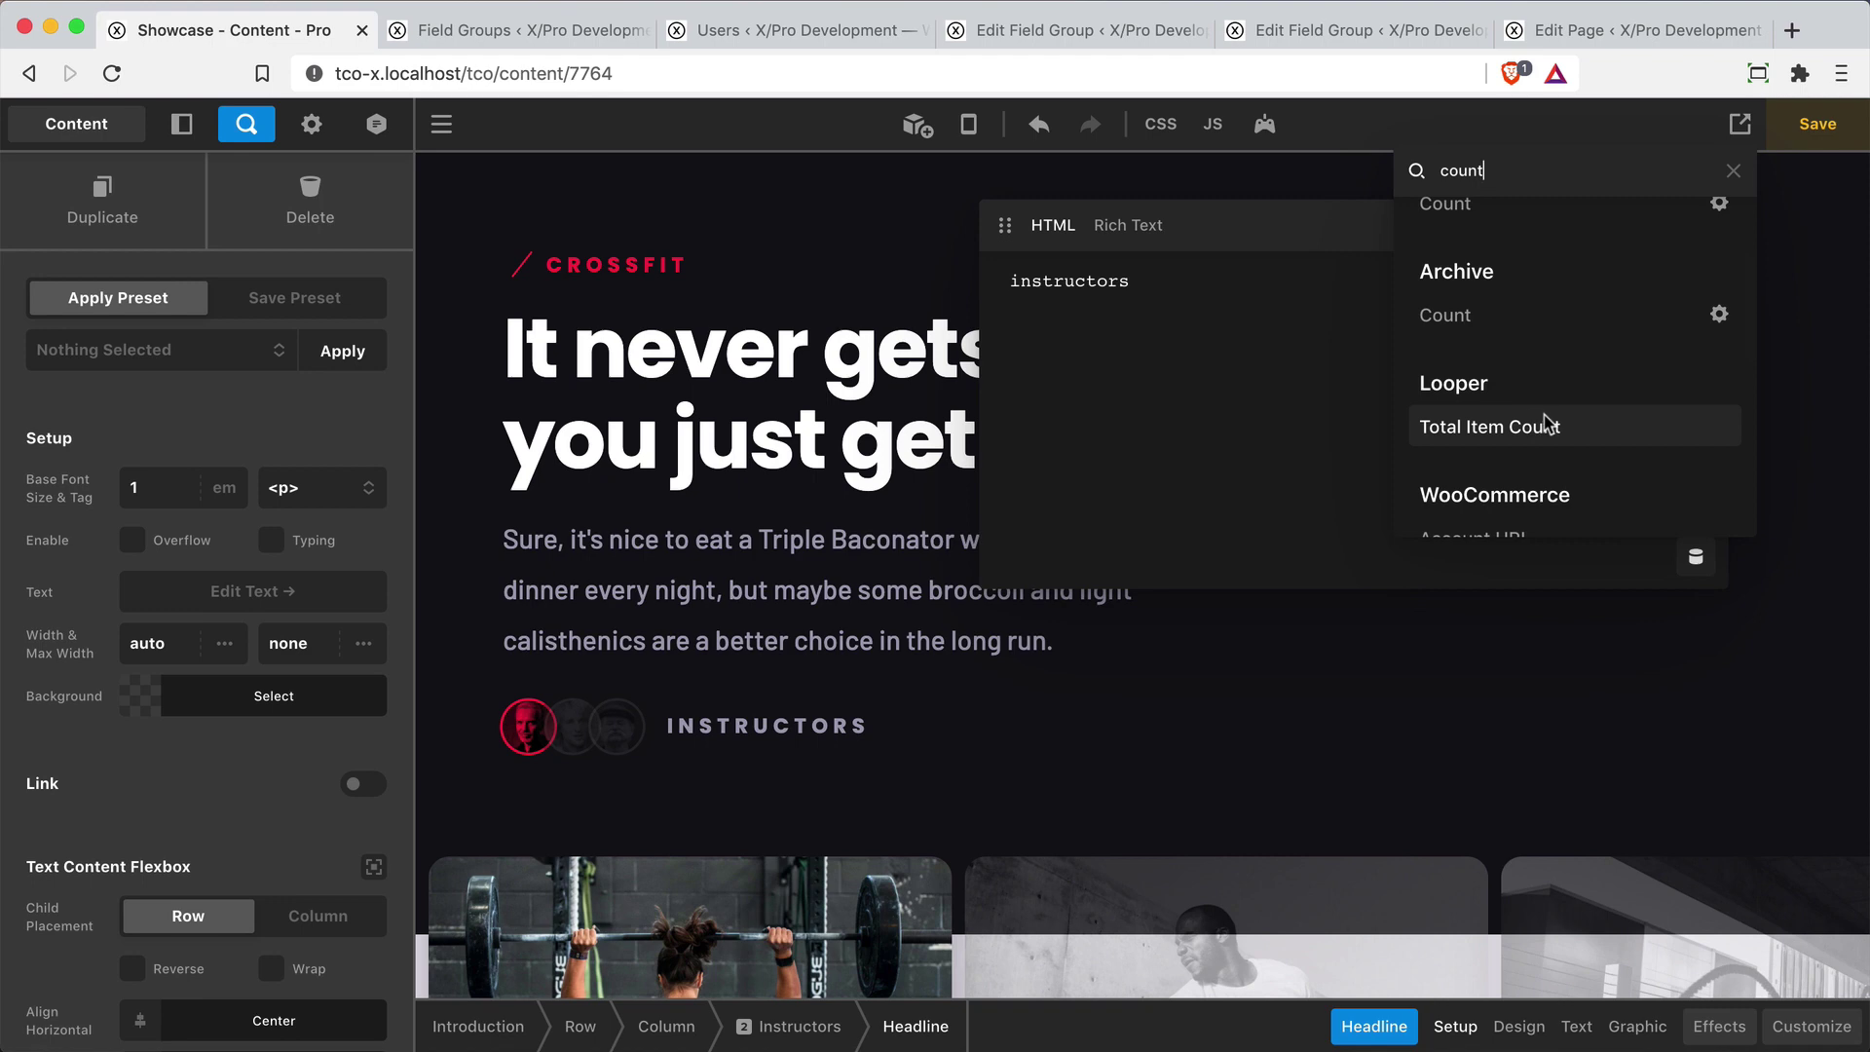
left_click(1628, 436)
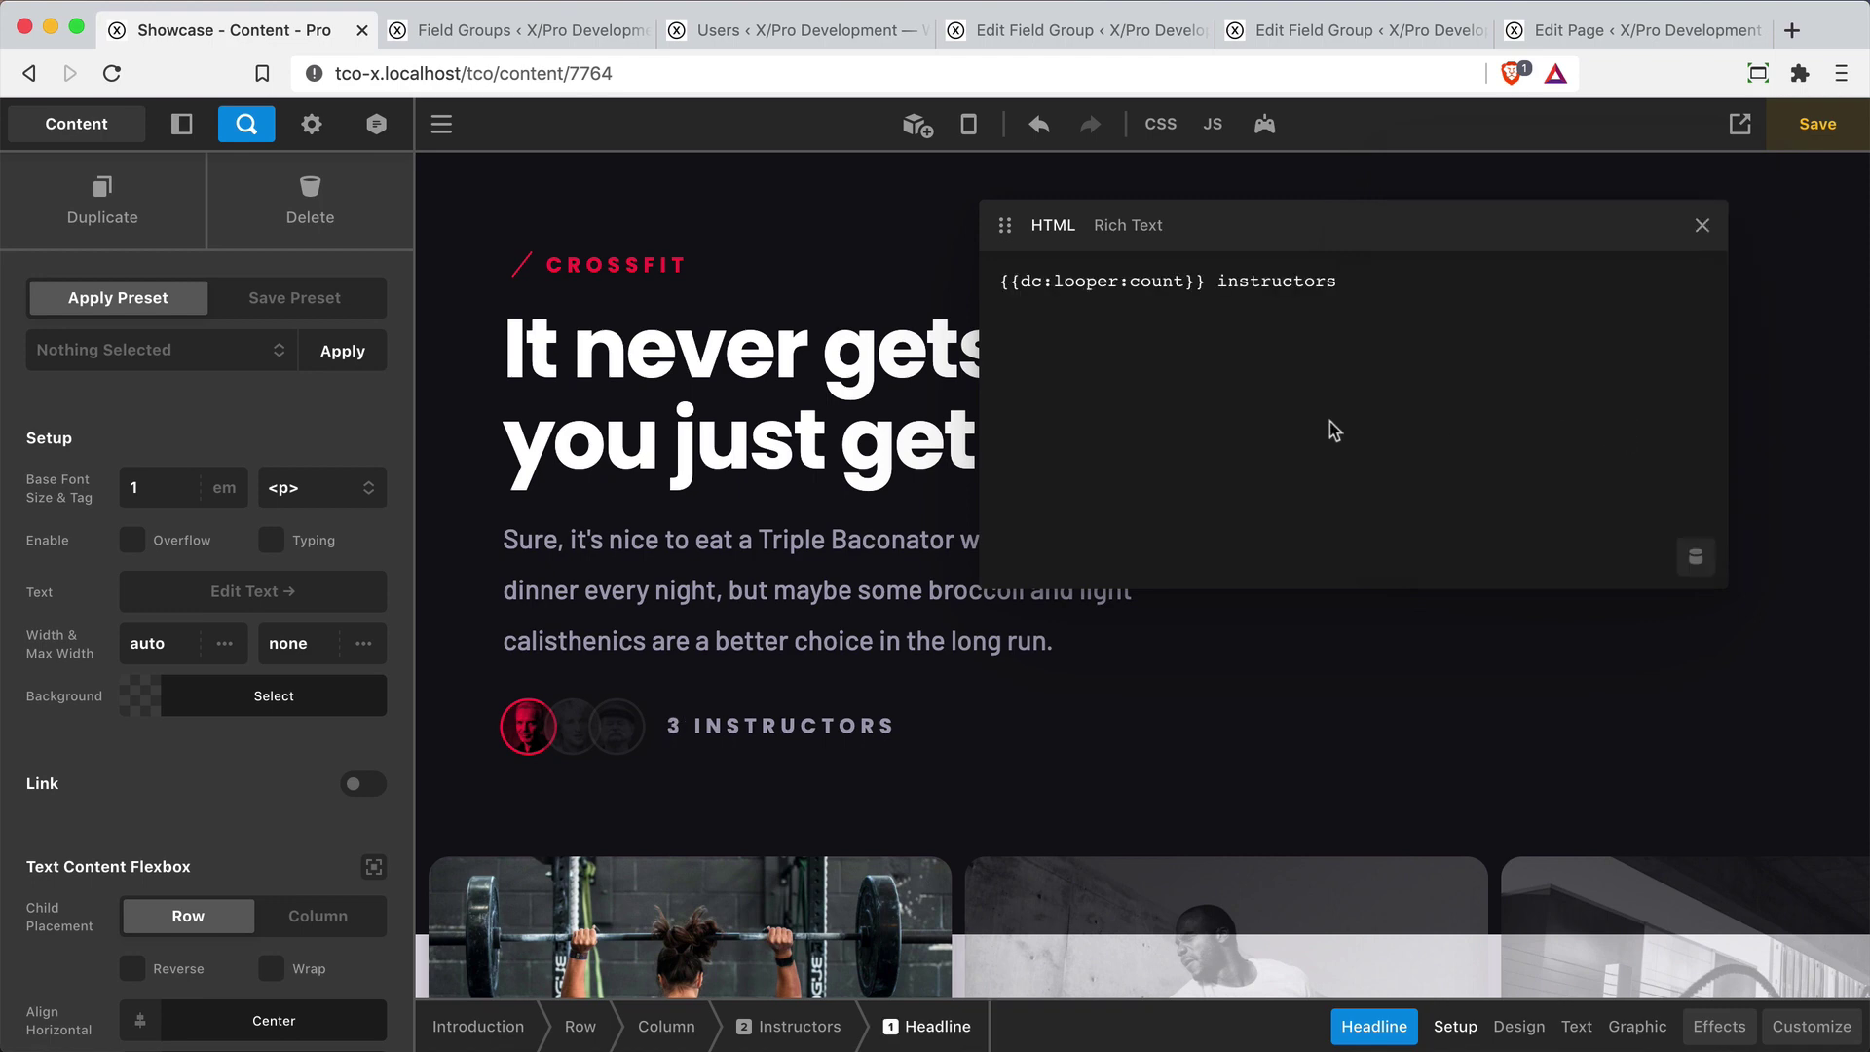